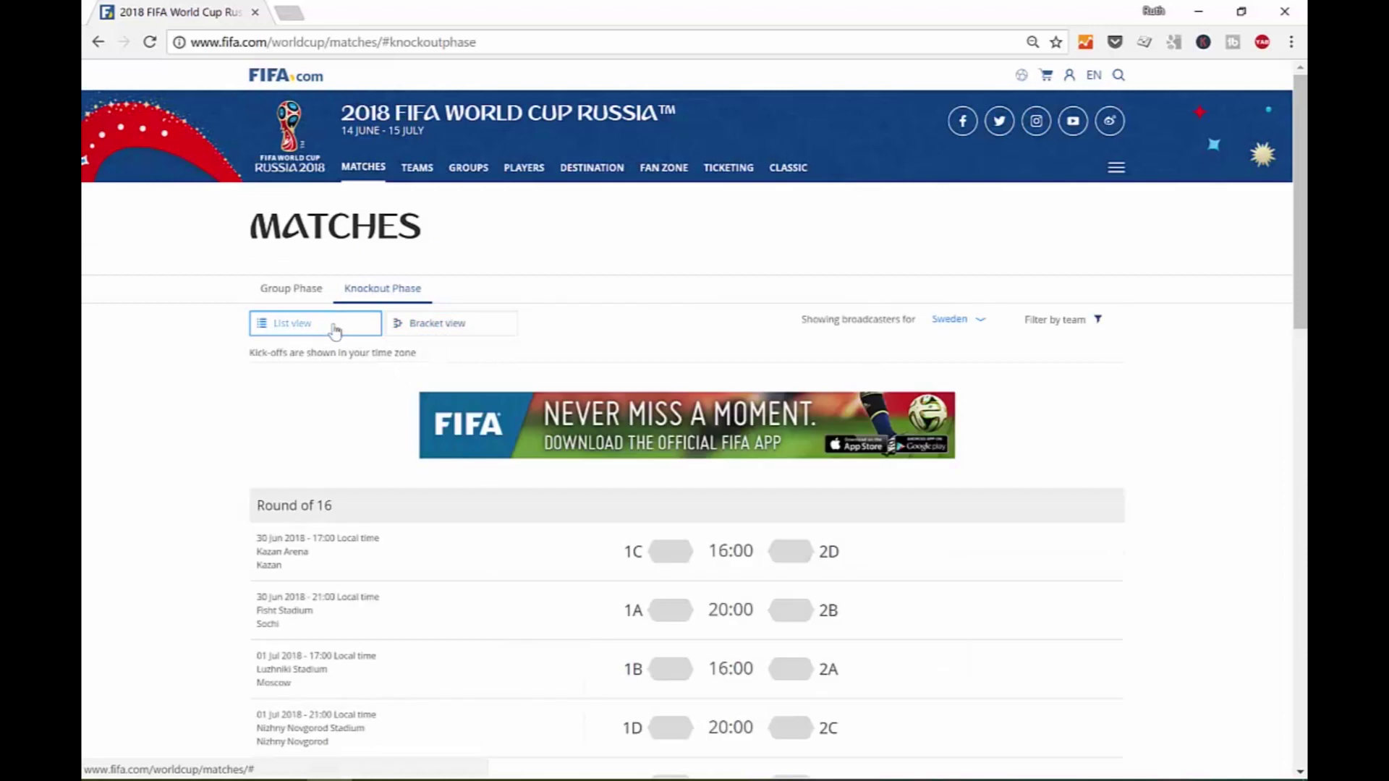
Select the knockout match list on the FIFA page and review its copy on Sheet4 of Book1.xlsx in Excel.
left_click_drag(254, 506, 980, 745)
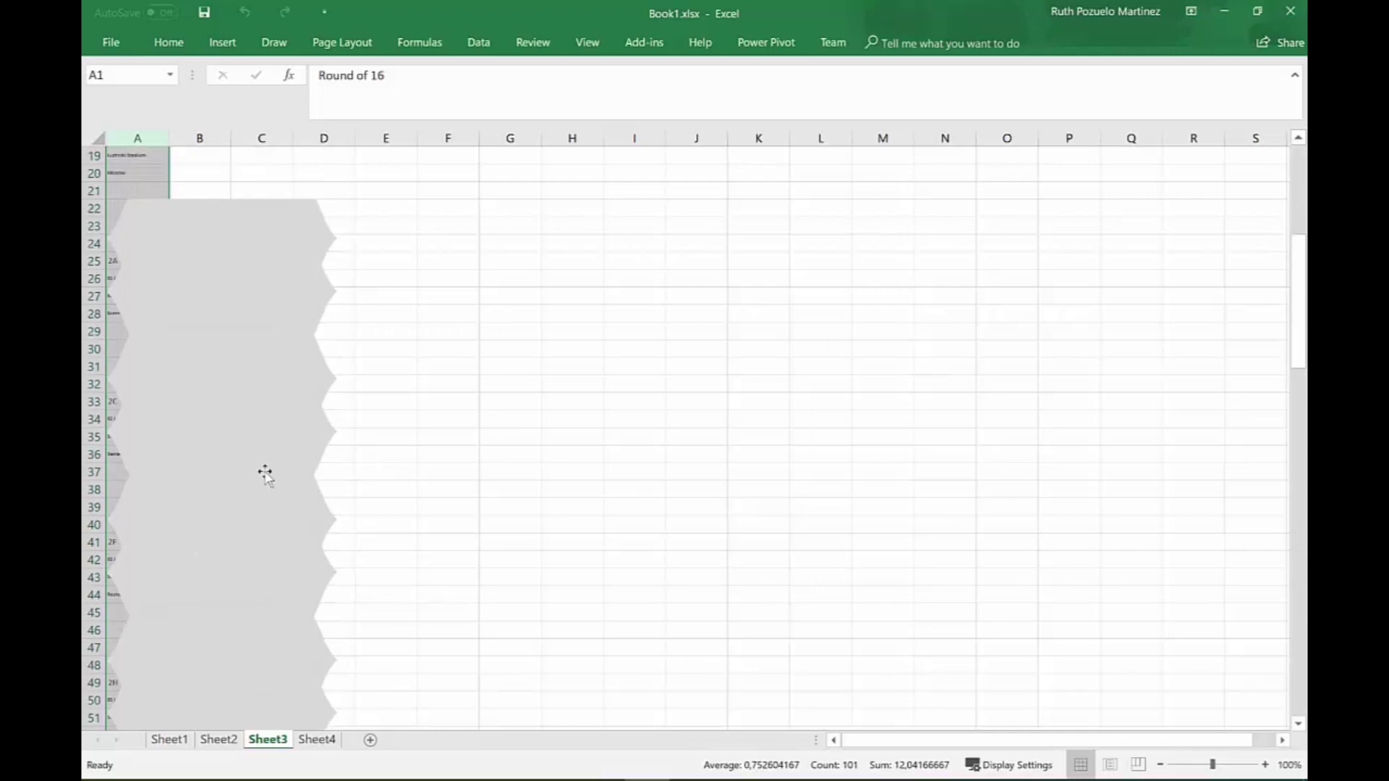
left_click(318, 745)
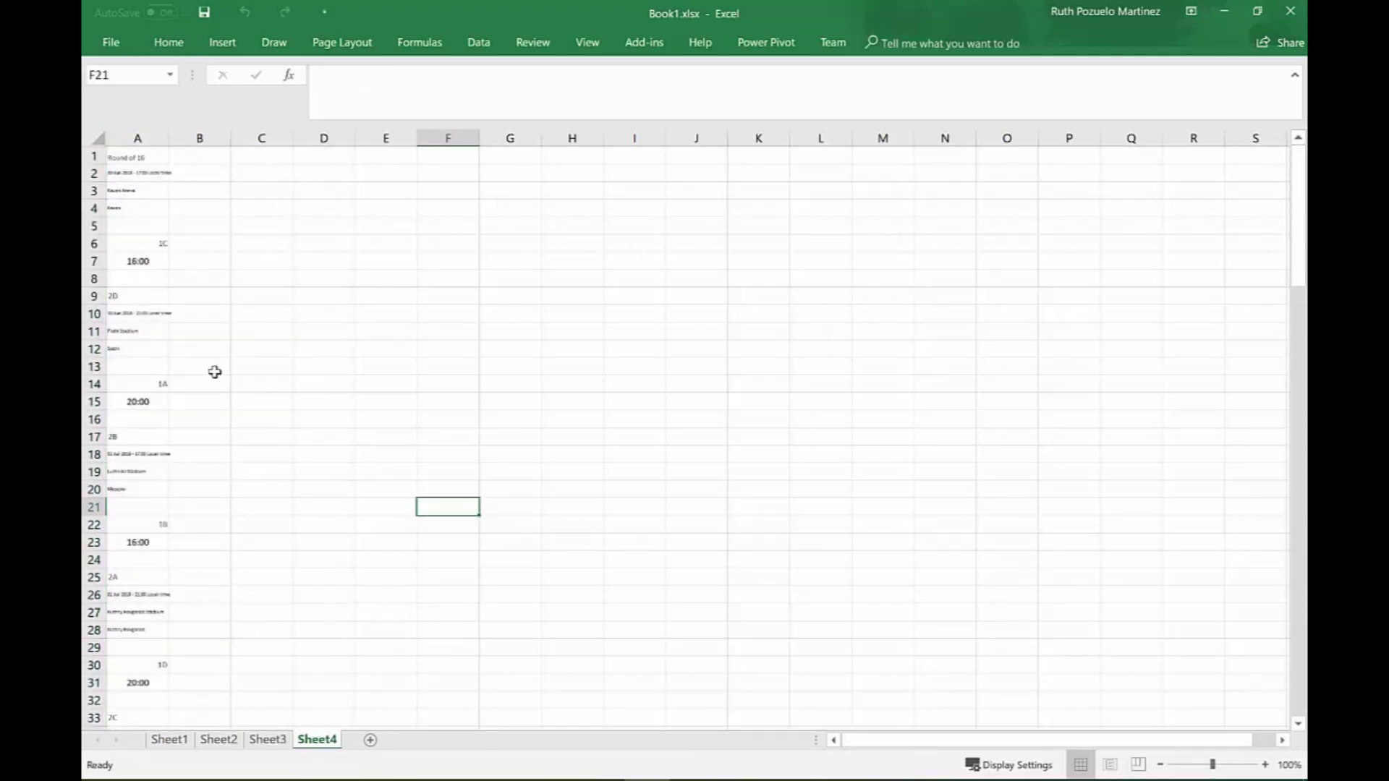
scroll(253, 398, "down", 10)
scroll(273, 400, "up", 2)
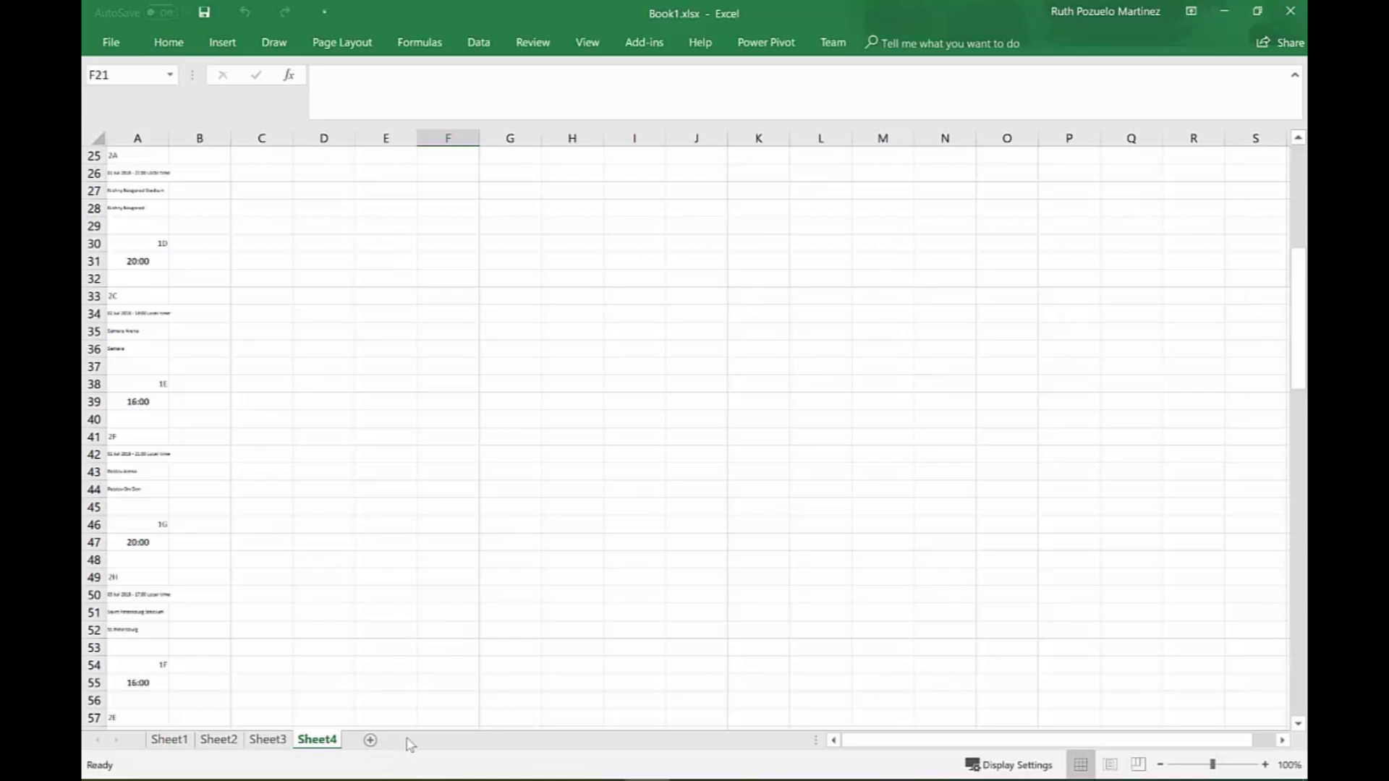
Switch to the Power Query Editor and import Sheet4 of Book1.xlsx from the FIFA folder as a new Excel source.
key("alt+Tab")
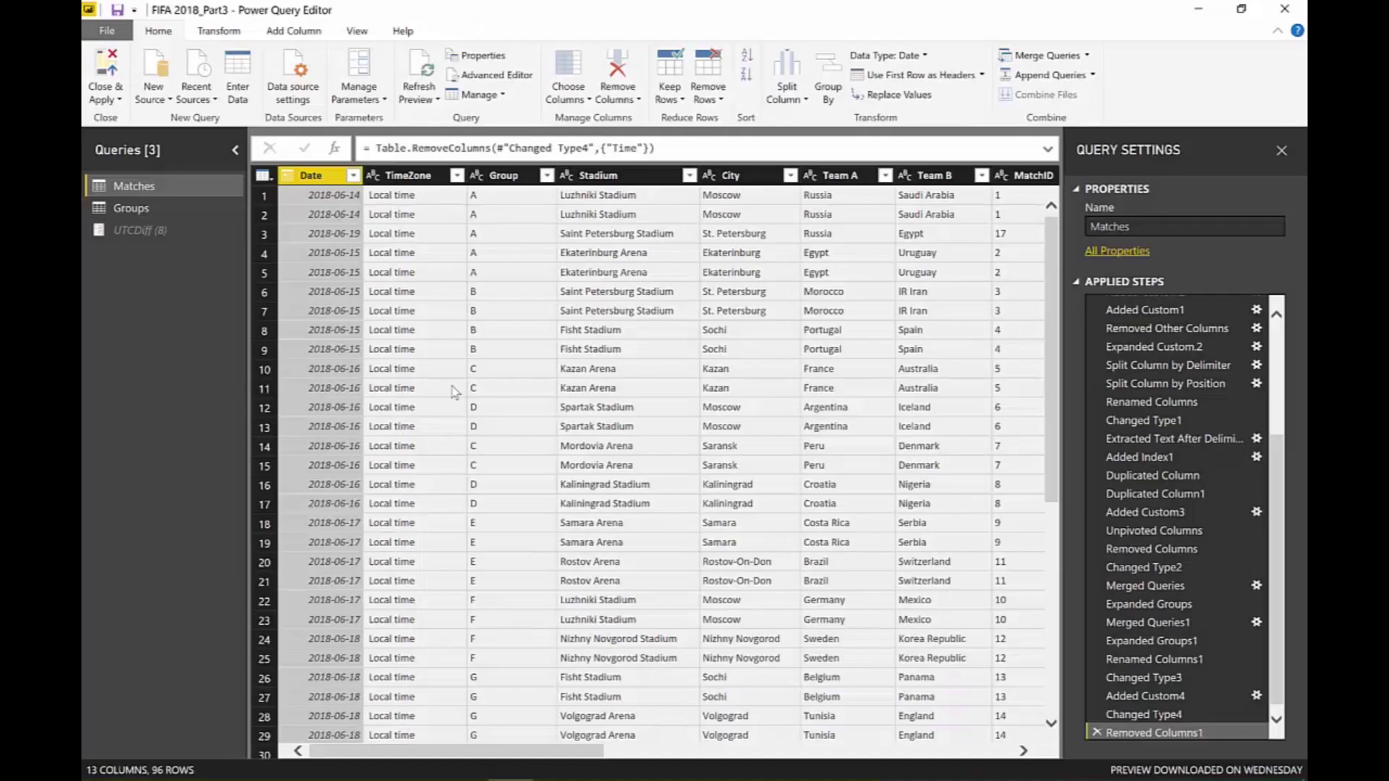
left_click(156, 96)
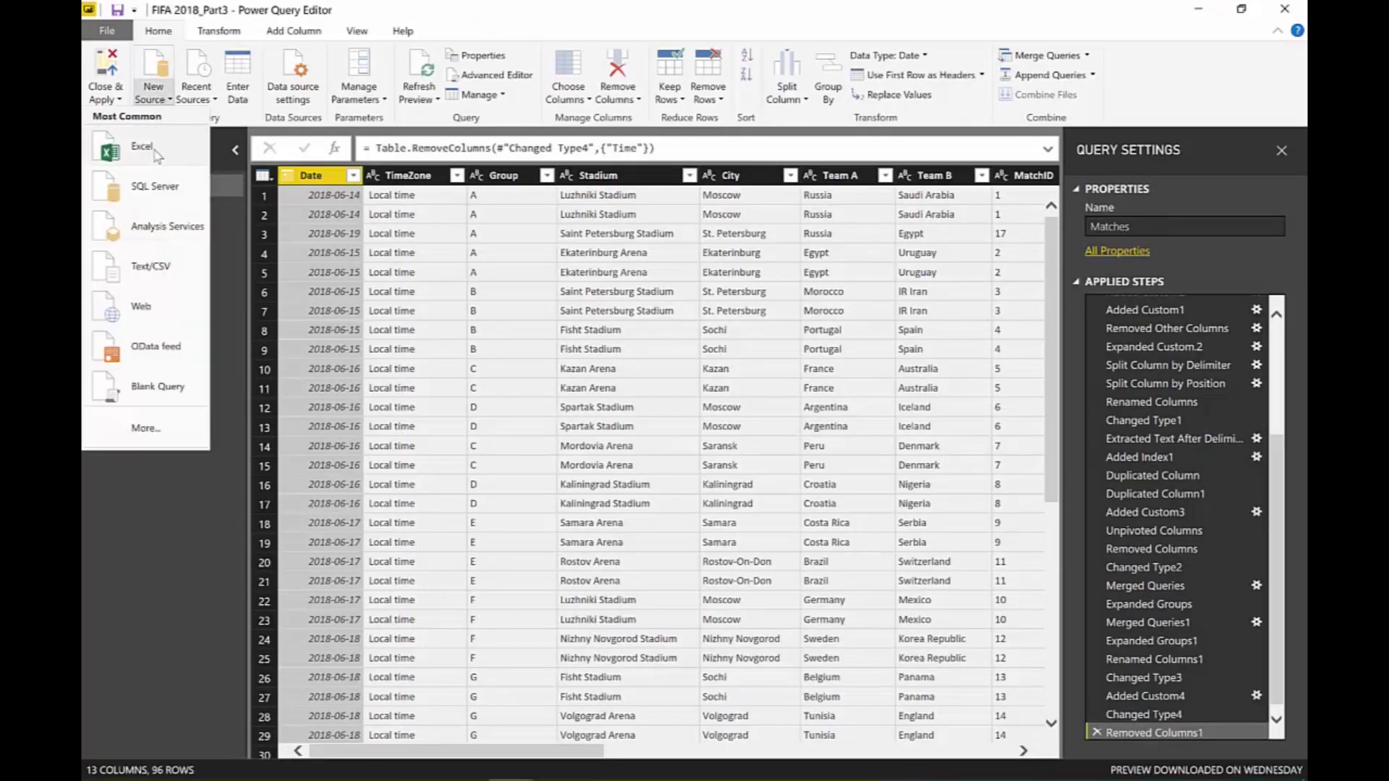
left_click(156, 153)
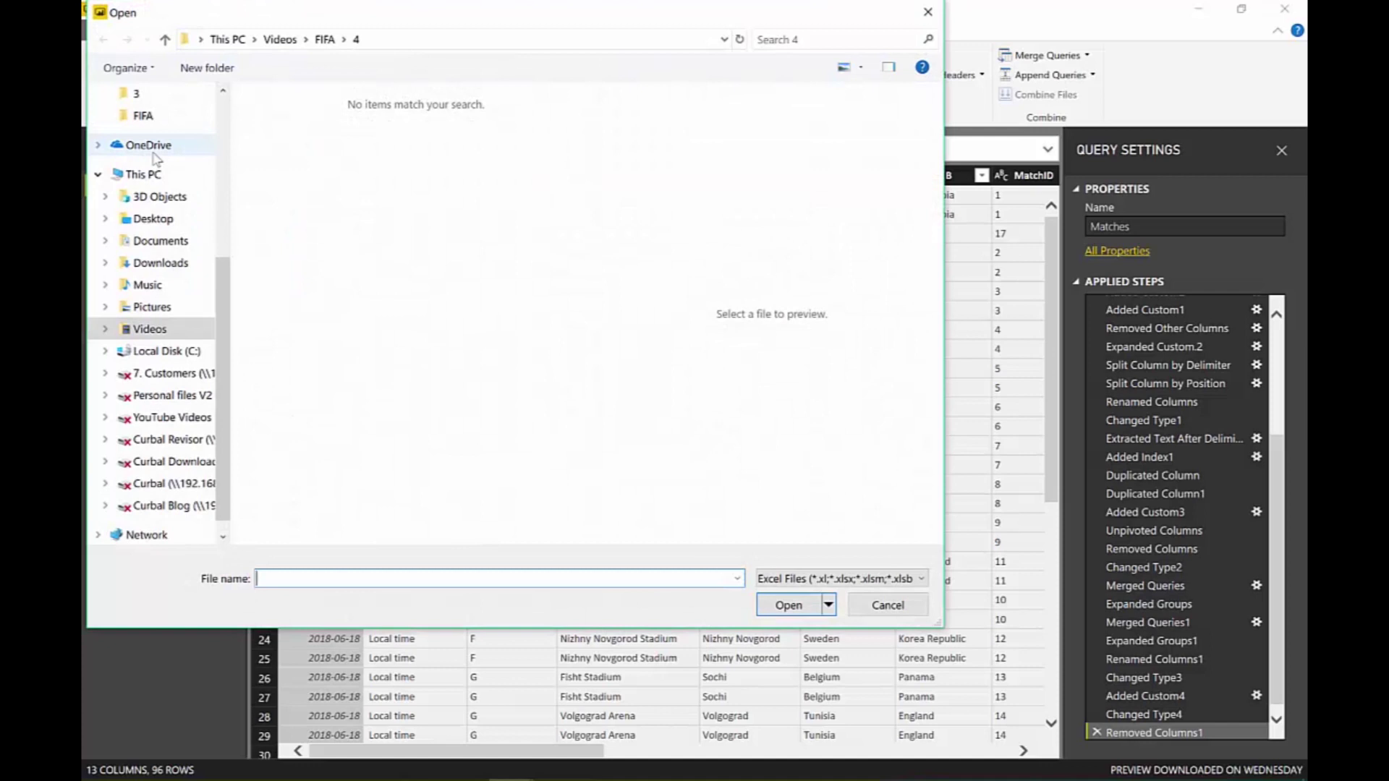
left_click(328, 40)
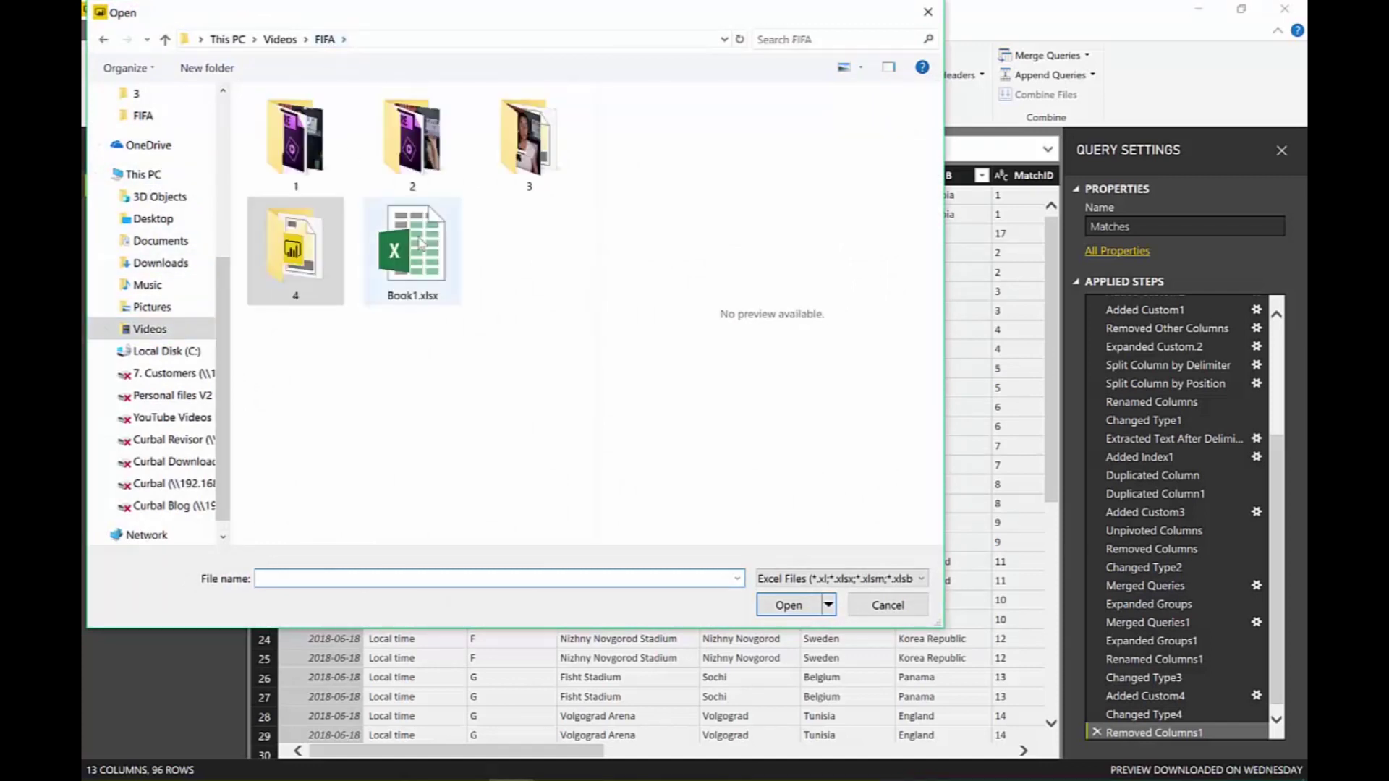
left_click(413, 239)
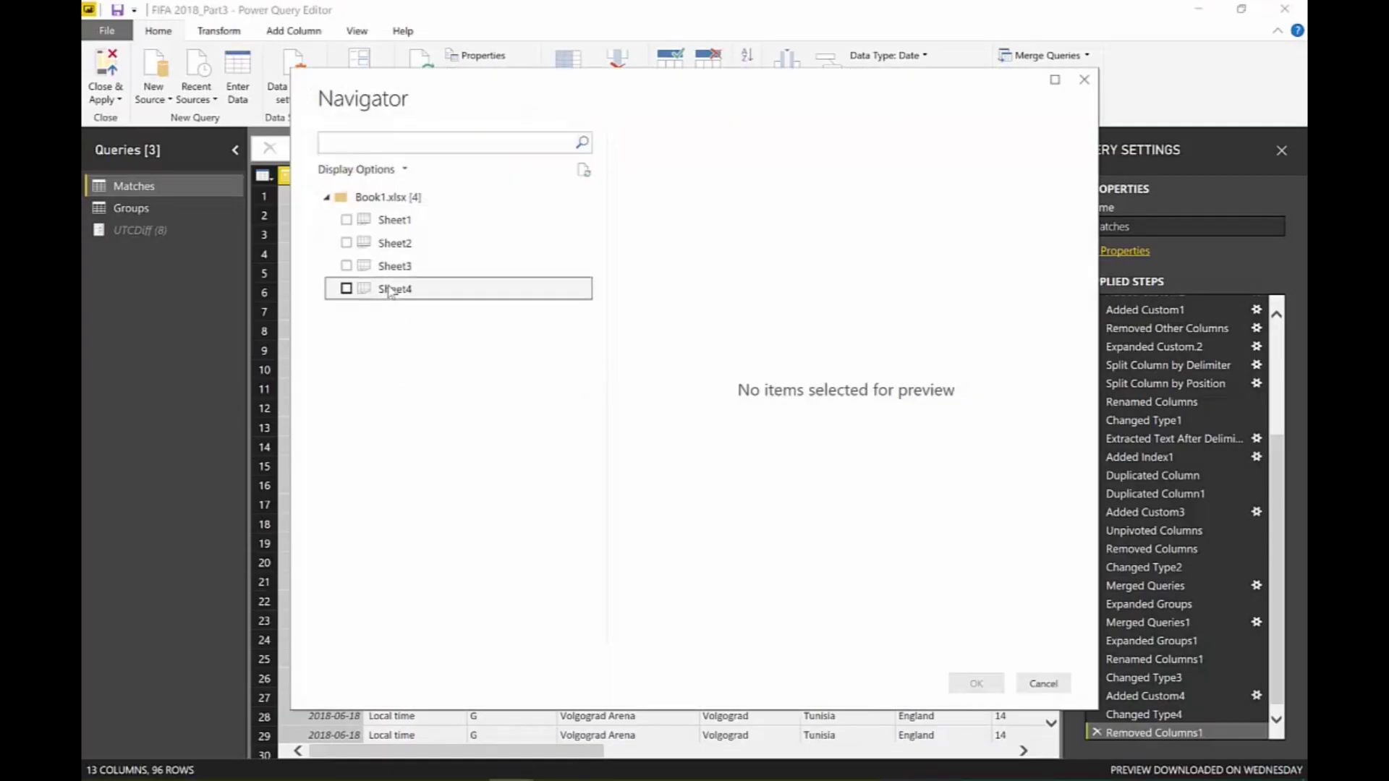
left_click(346, 289)
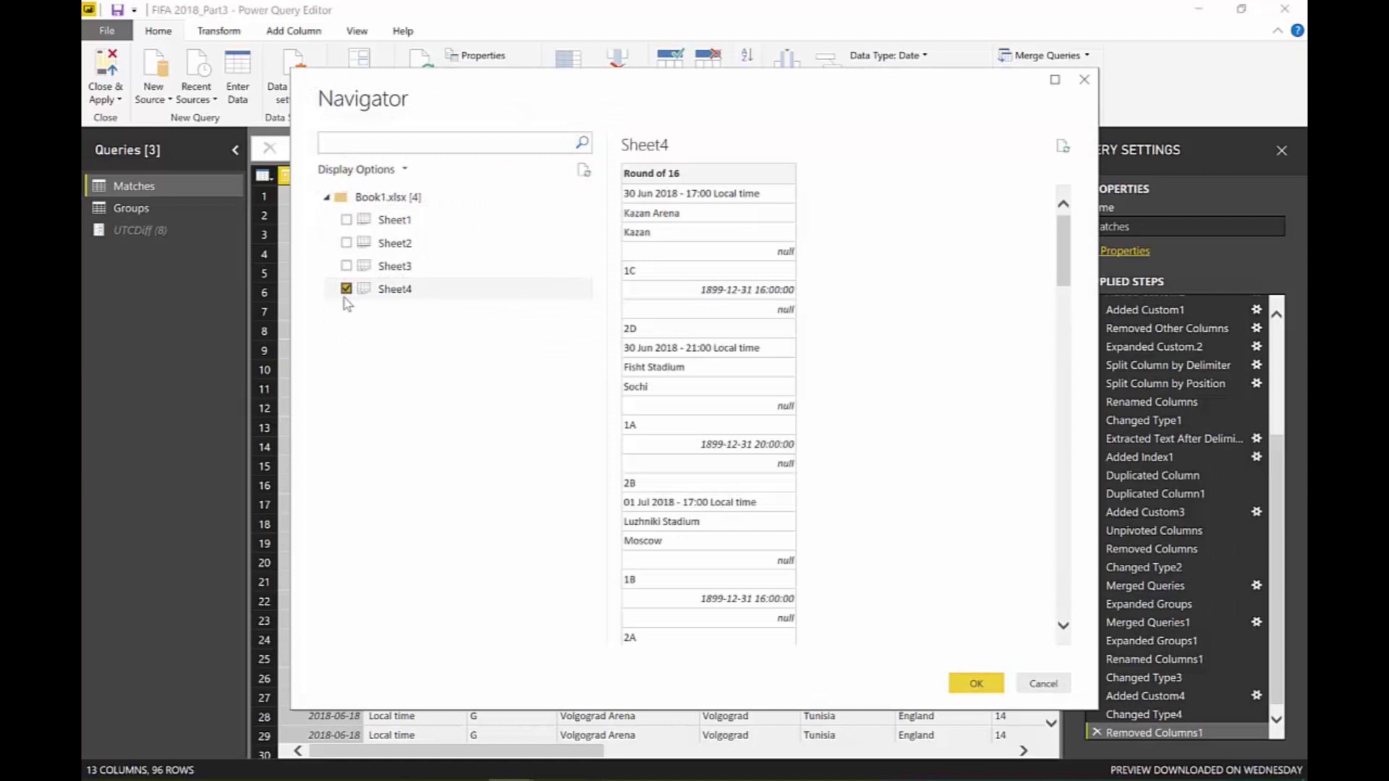
left_click(995, 680)
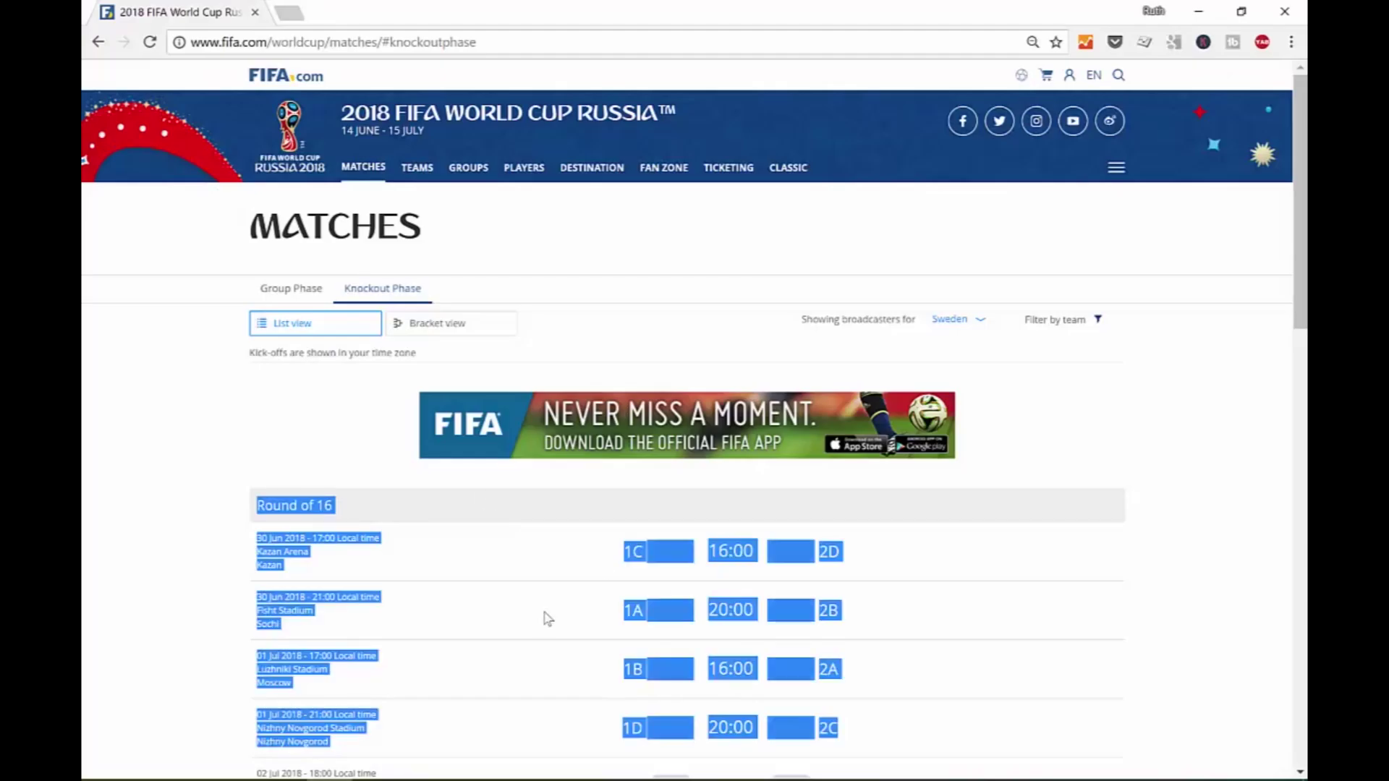
In the browser, examine how the FIFA knockout list arranges round headings, match dates, stadiums, cities and team codes.
scroll(527, 598, "down", 1)
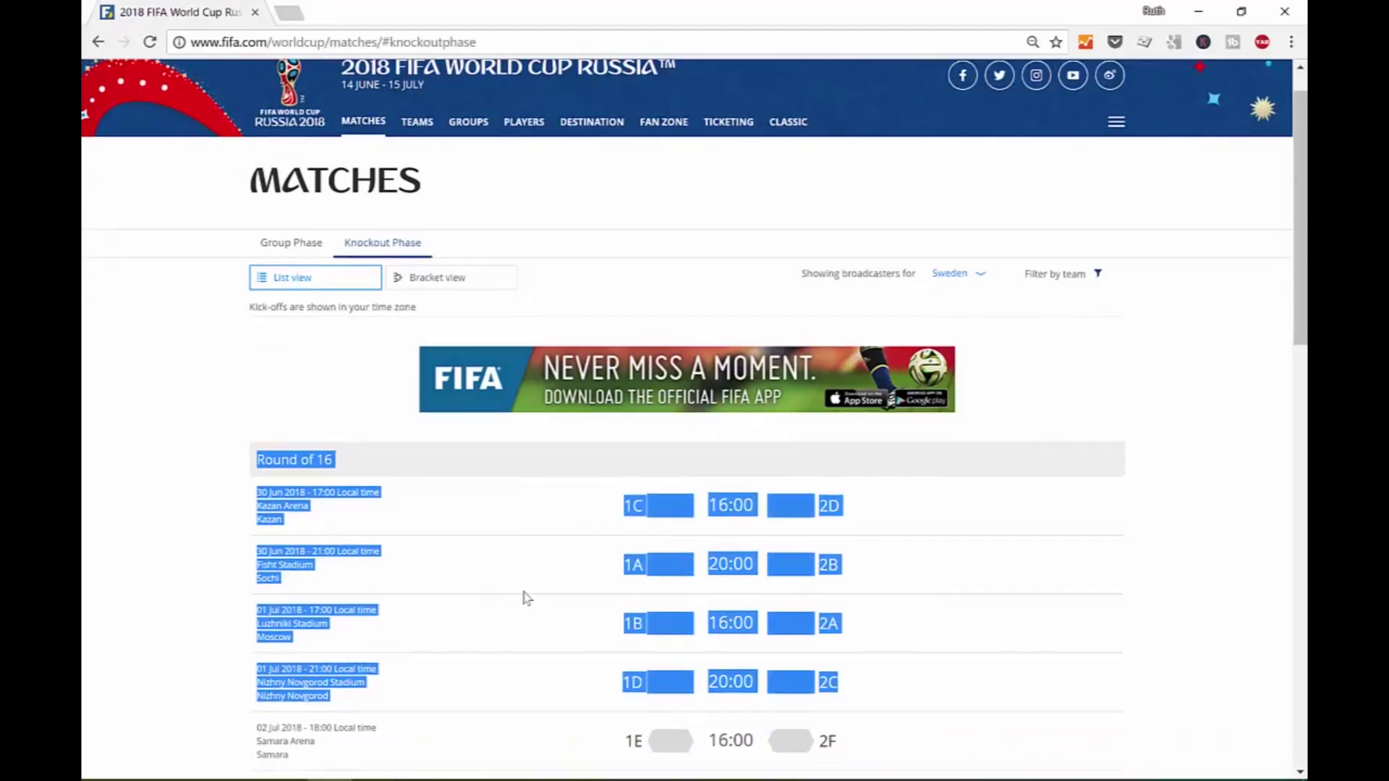
left_click(527, 598)
scroll(170, 347, "down", 5)
scroll(463, 463, "up", 6)
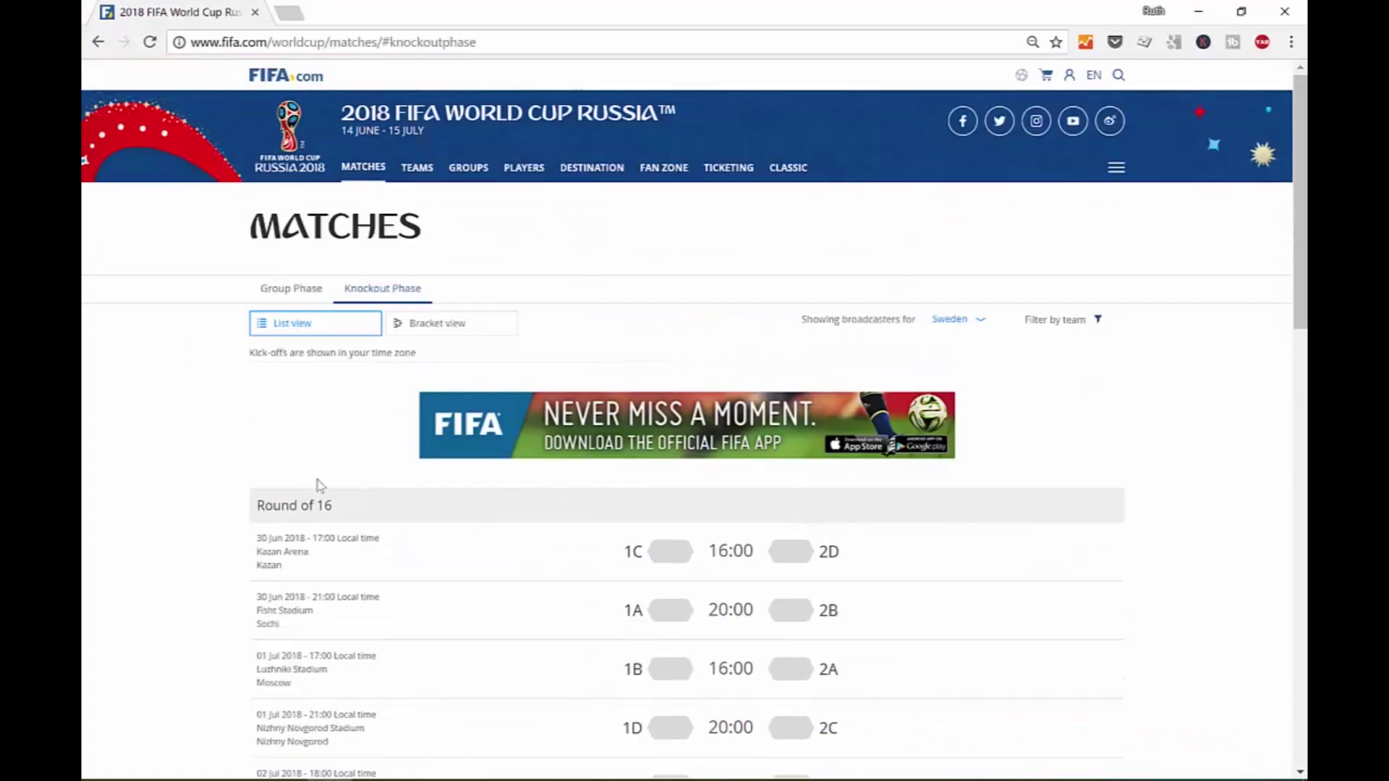
scroll(418, 562, "down", 5)
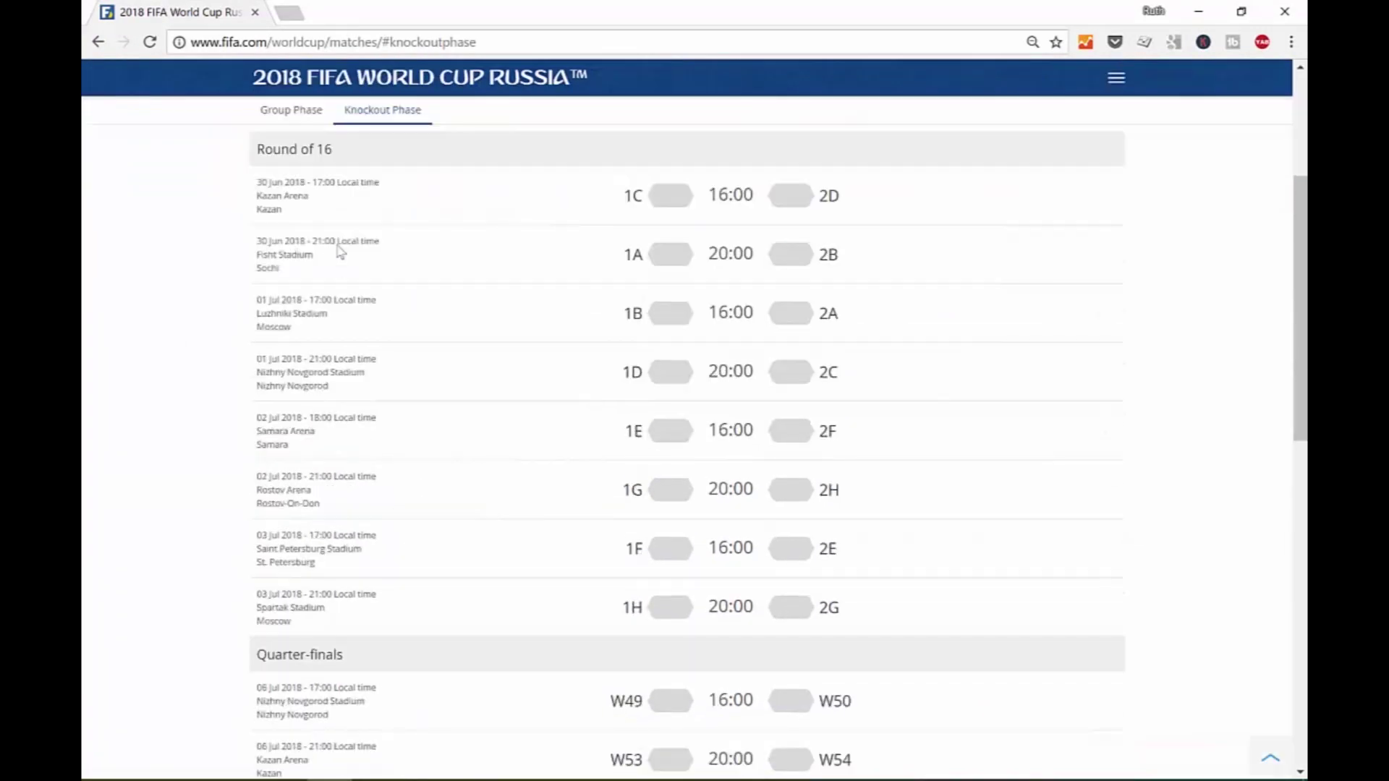
scroll(340, 251, "up", 1)
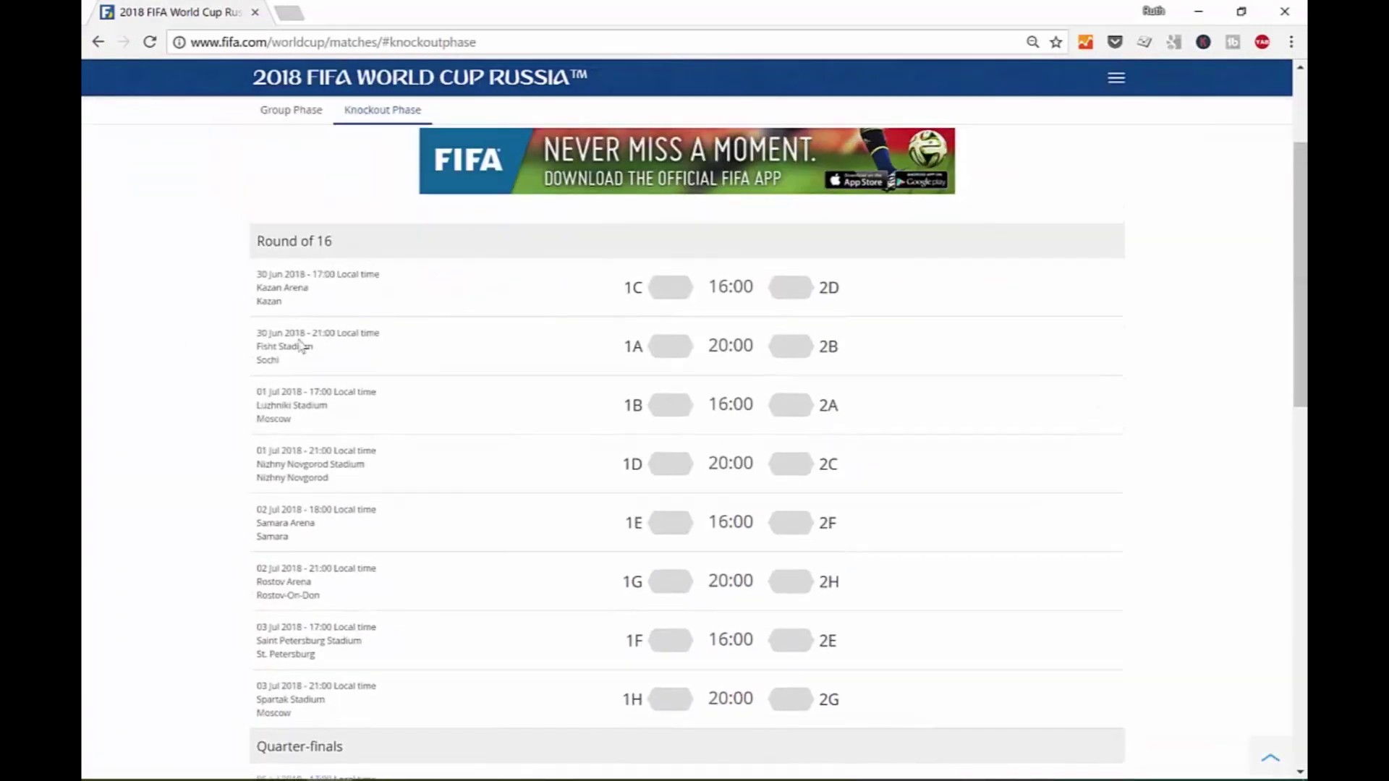
scroll(673, 620, "down", 3)
scroll(403, 564, "up", 8)
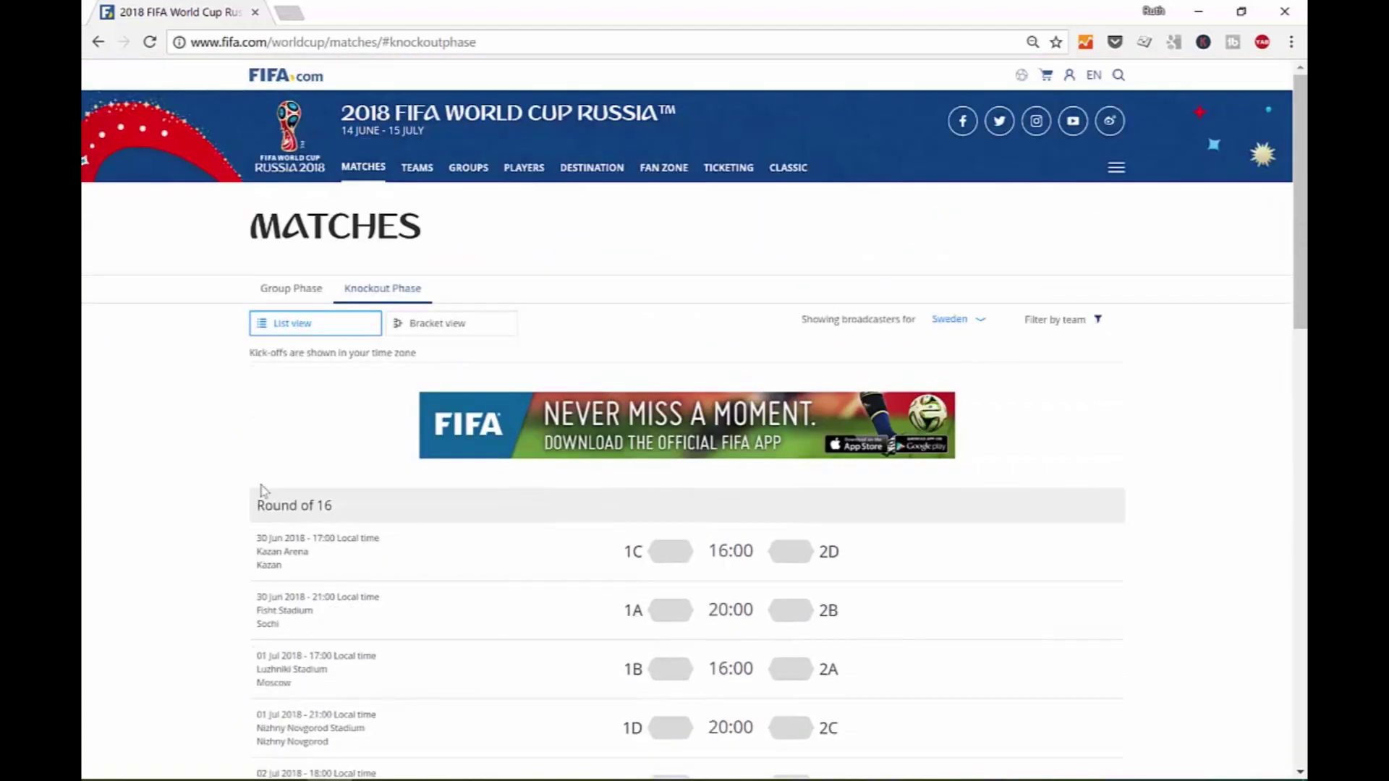
left_click_drag(348, 505, 245, 506)
left_click_drag(286, 566, 258, 541)
scroll(416, 595, "down", 5)
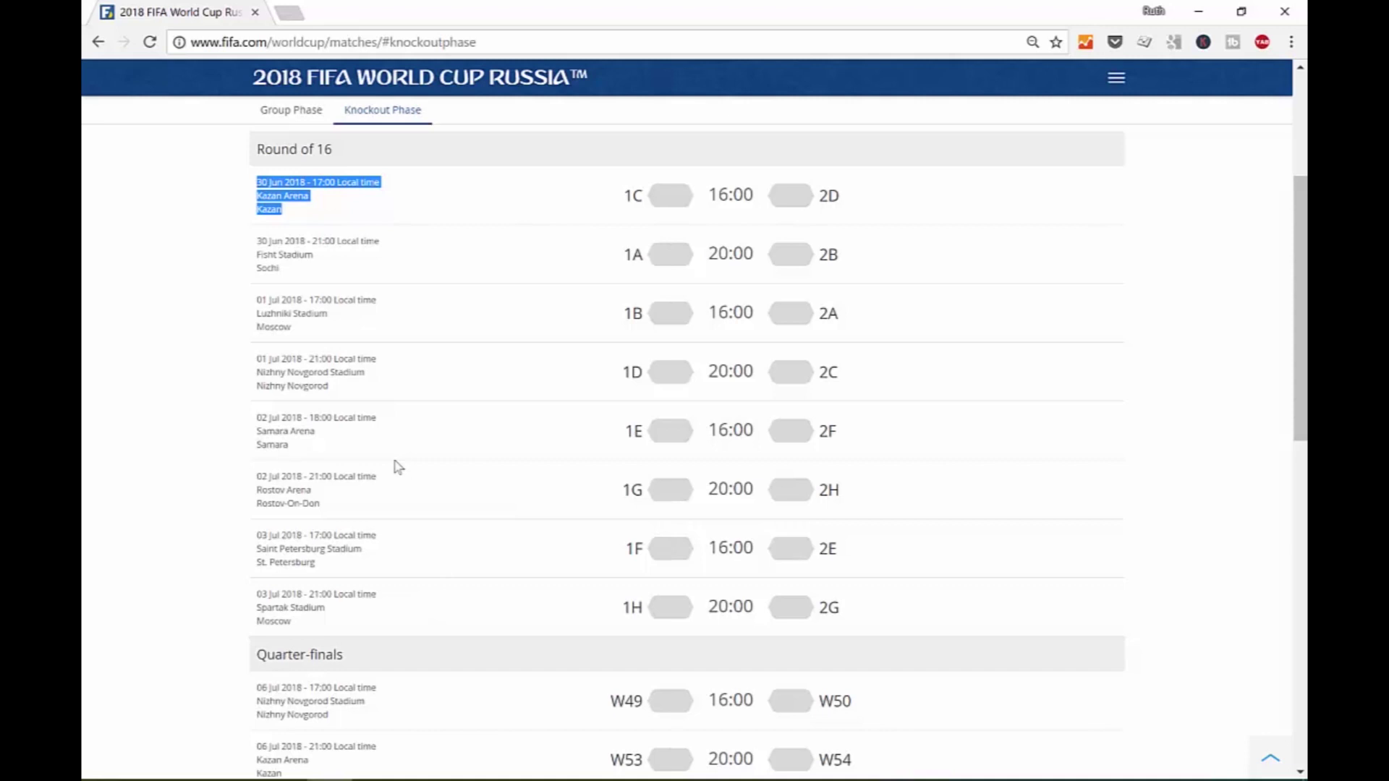
left_click(526, 378)
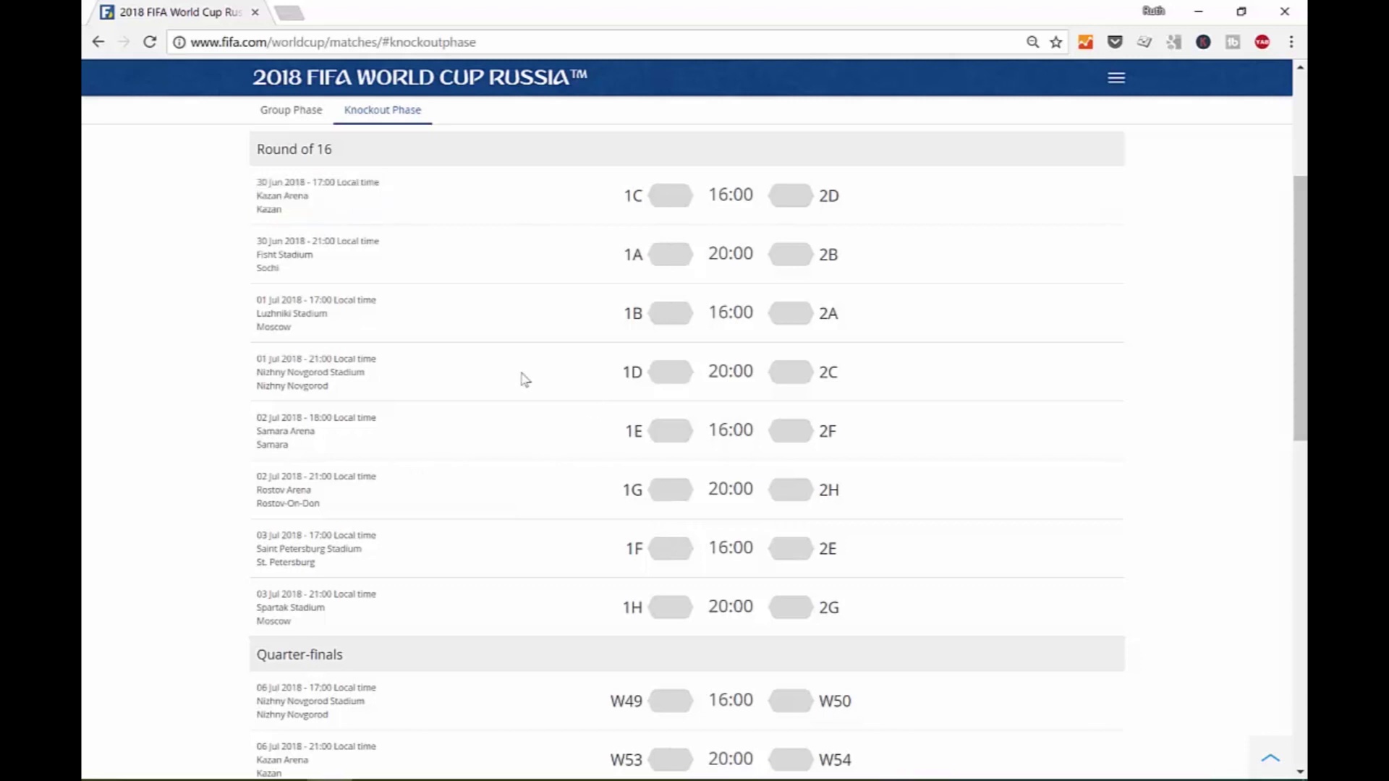
key("alt+Tab")
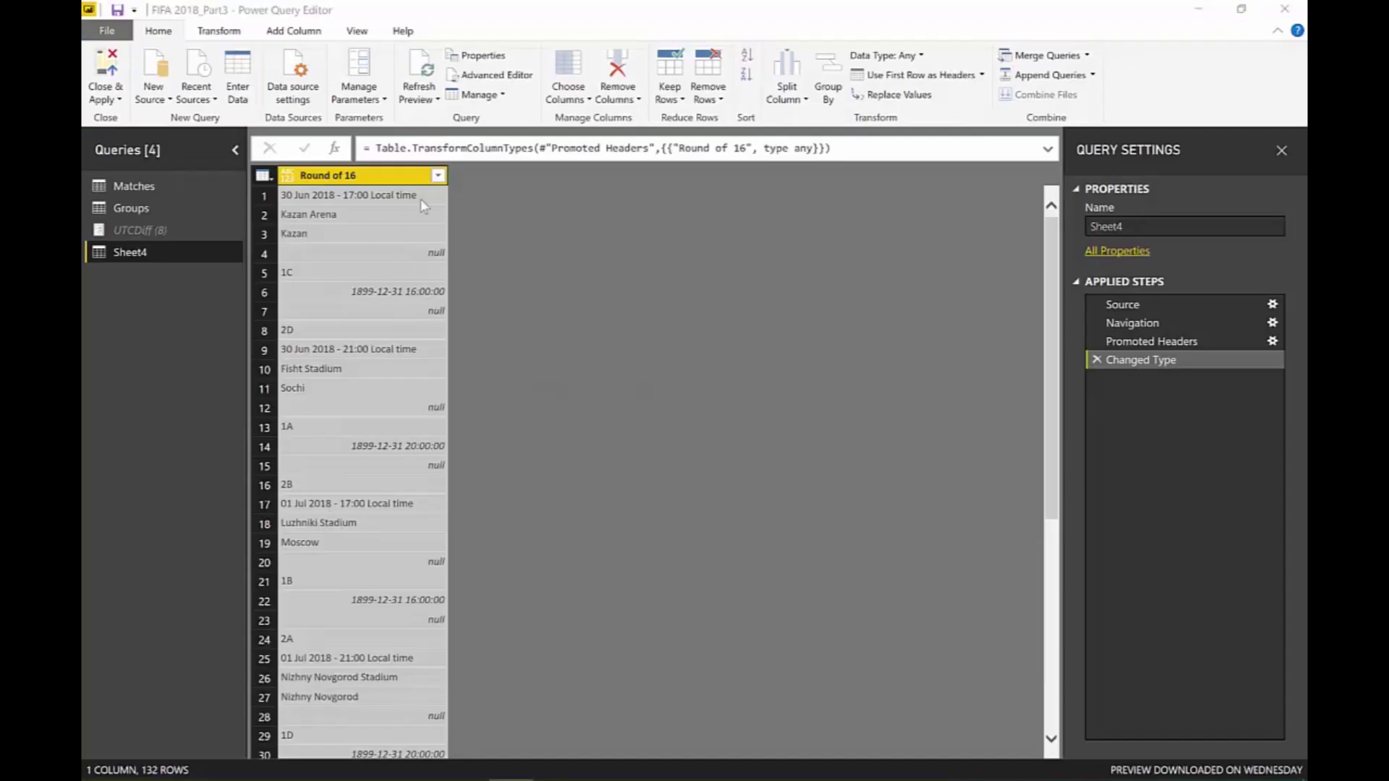
left_click(437, 175)
left_click(201, 391)
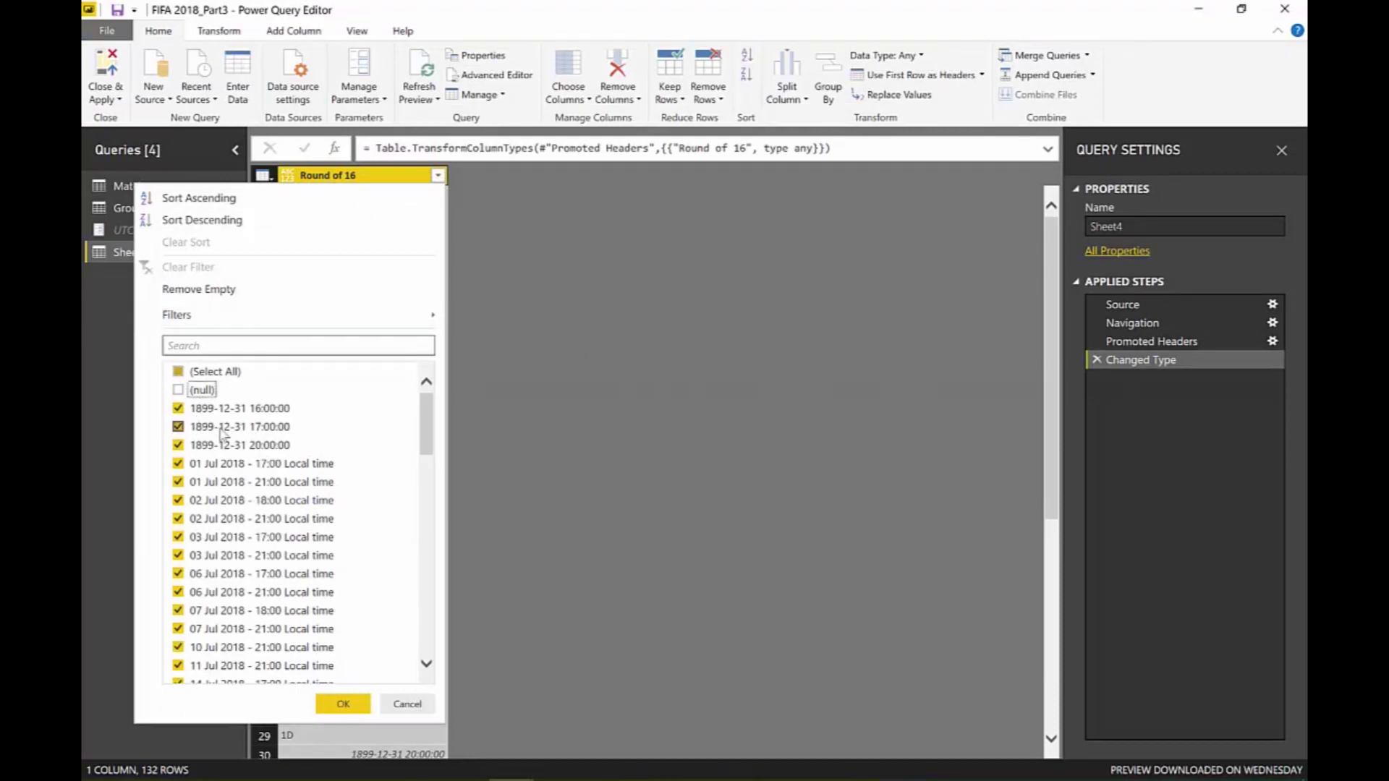
left_click(226, 410)
left_click(228, 428)
left_click(233, 445)
scroll(269, 549, "down", 2)
scroll(269, 549, "down", 8)
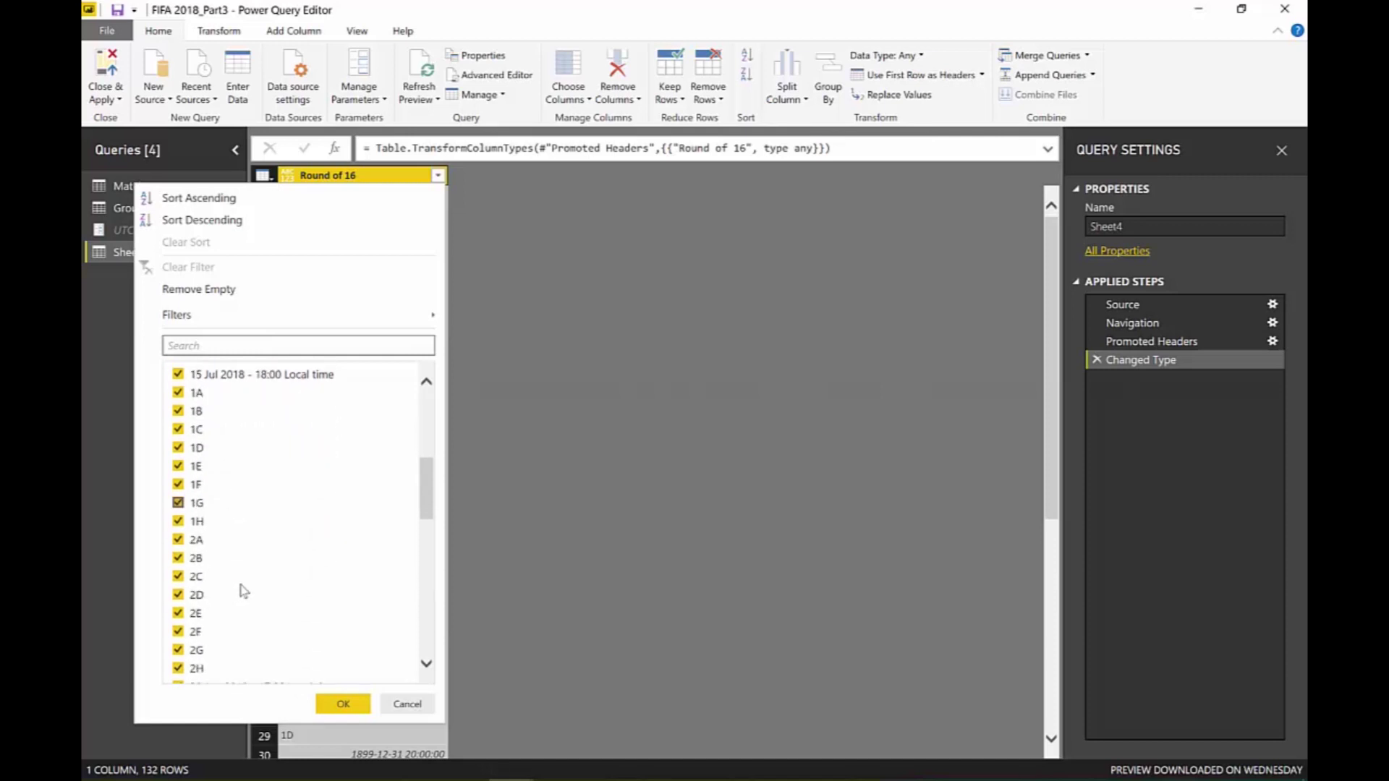
scroll(260, 589, "down", 4)
scroll(284, 619, "down", 7)
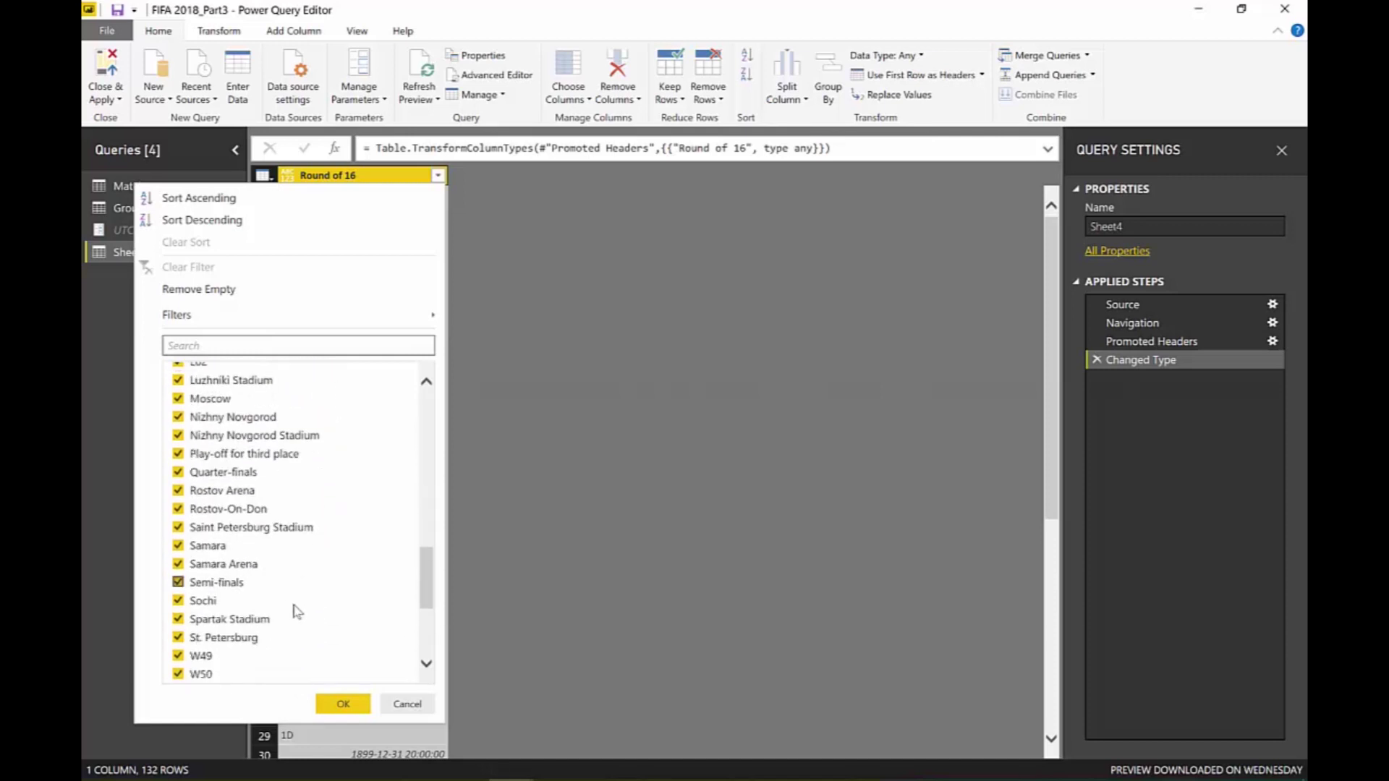
scroll(296, 634, "up", 6)
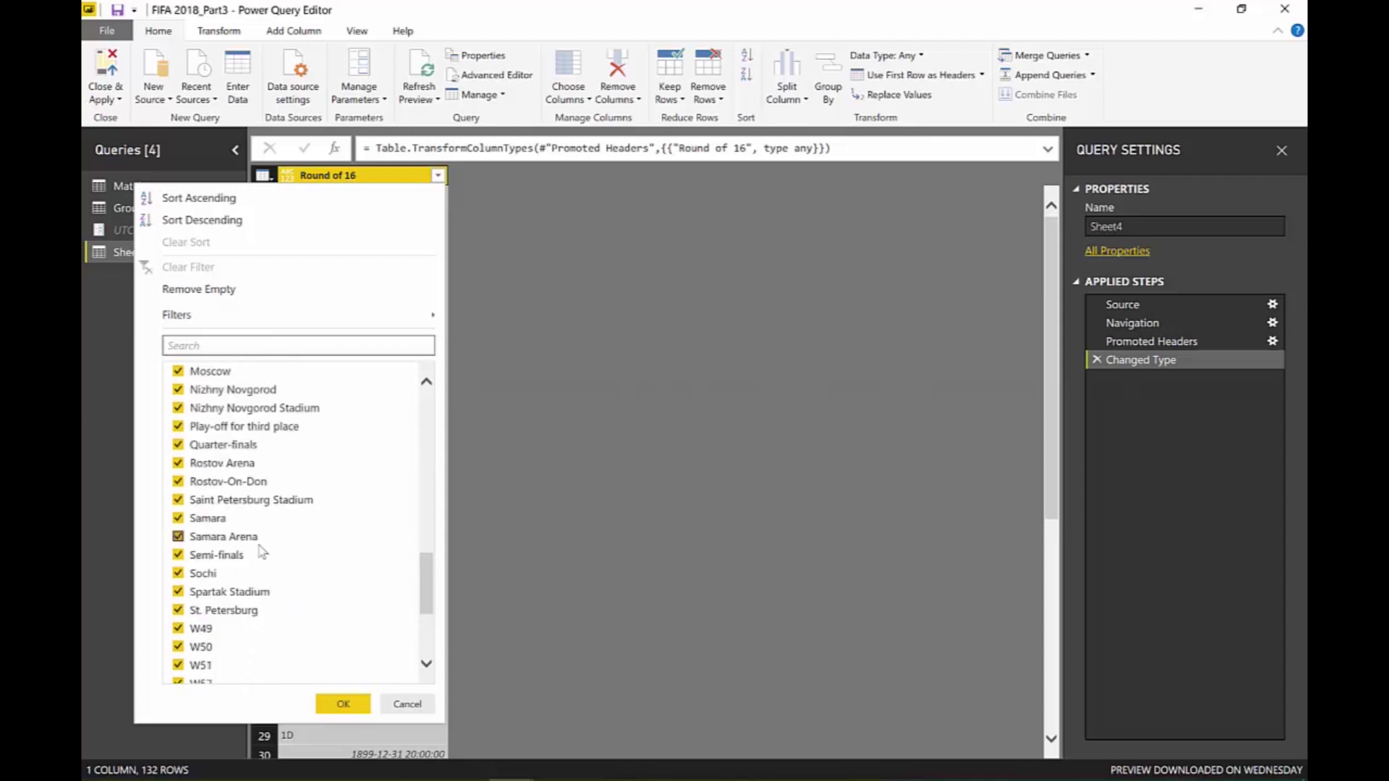
scroll(238, 539, "up", 12)
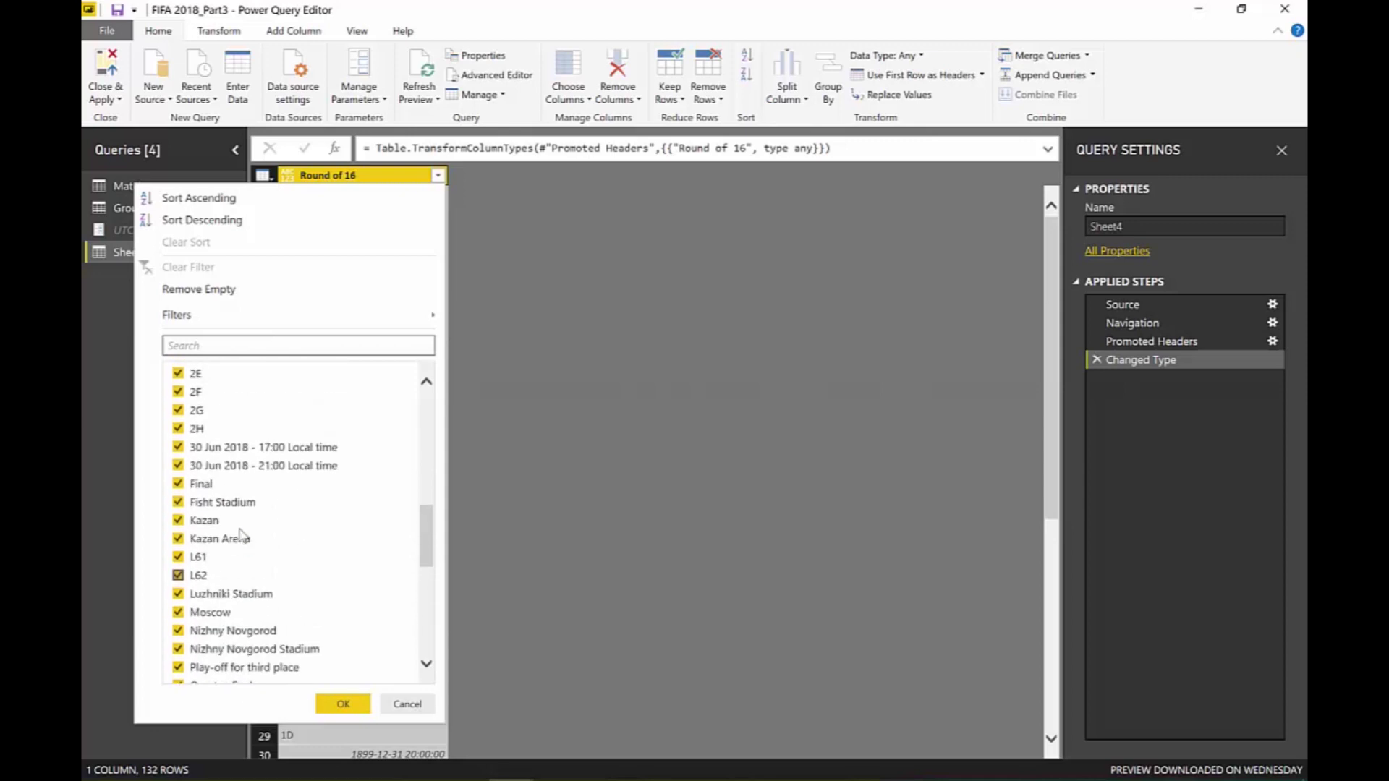
scroll(241, 529, "up", 4)
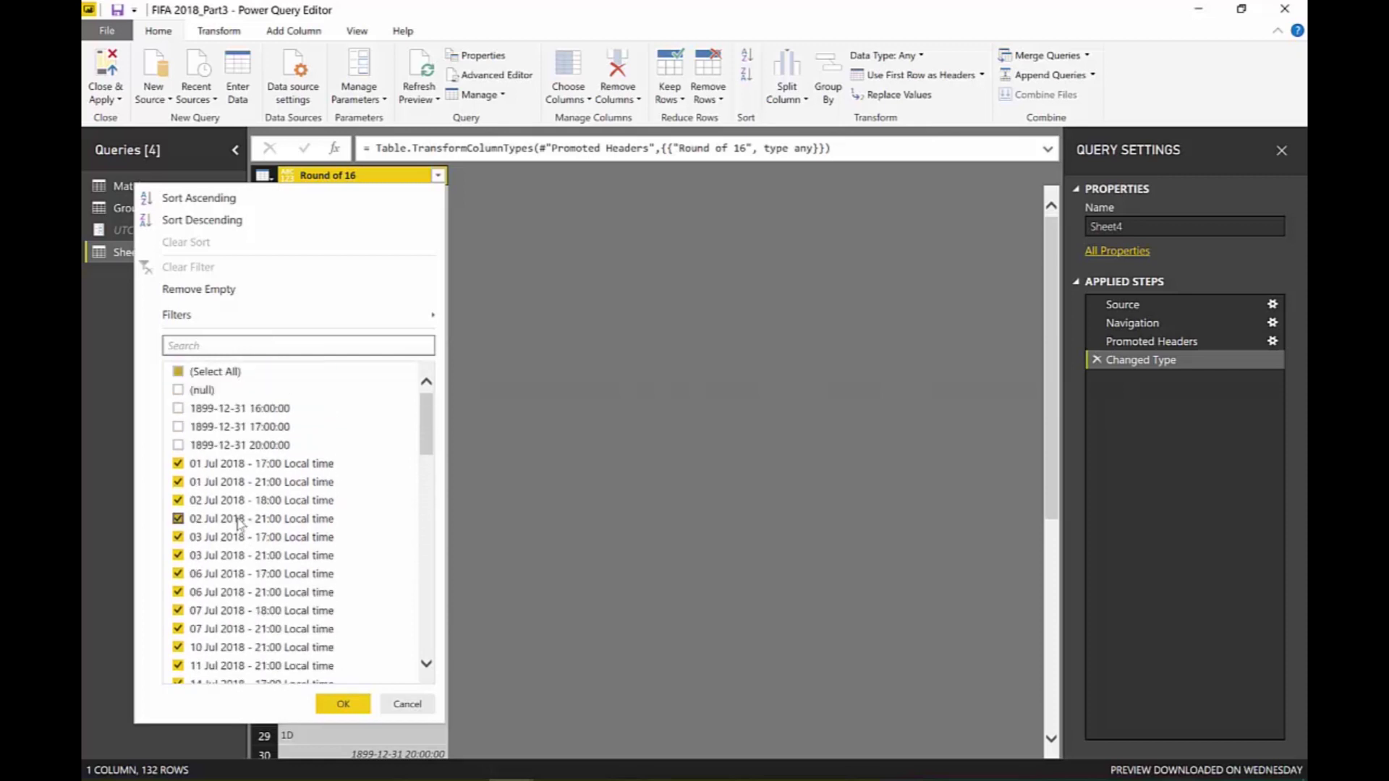
left_click(340, 704)
scroll(419, 488, "down", 12)
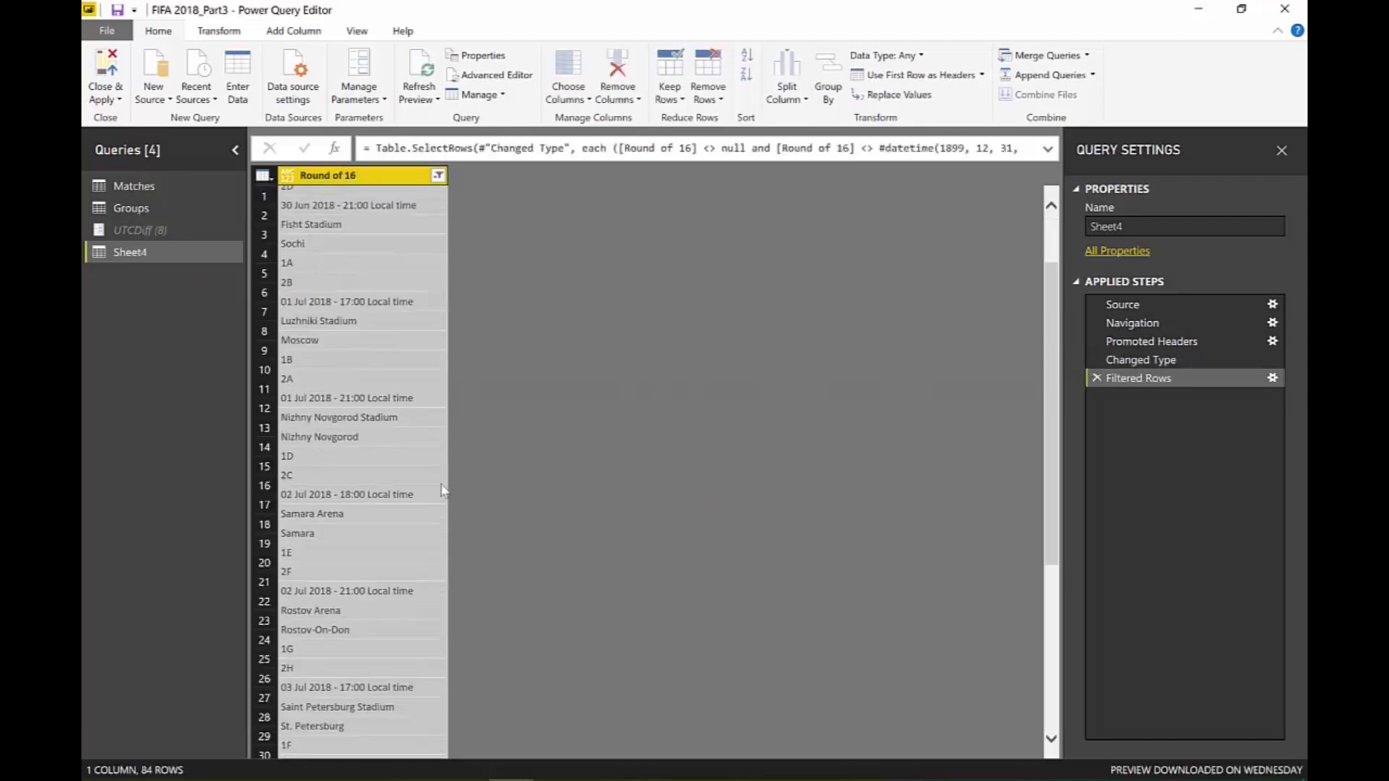
scroll(422, 486, "up", 12)
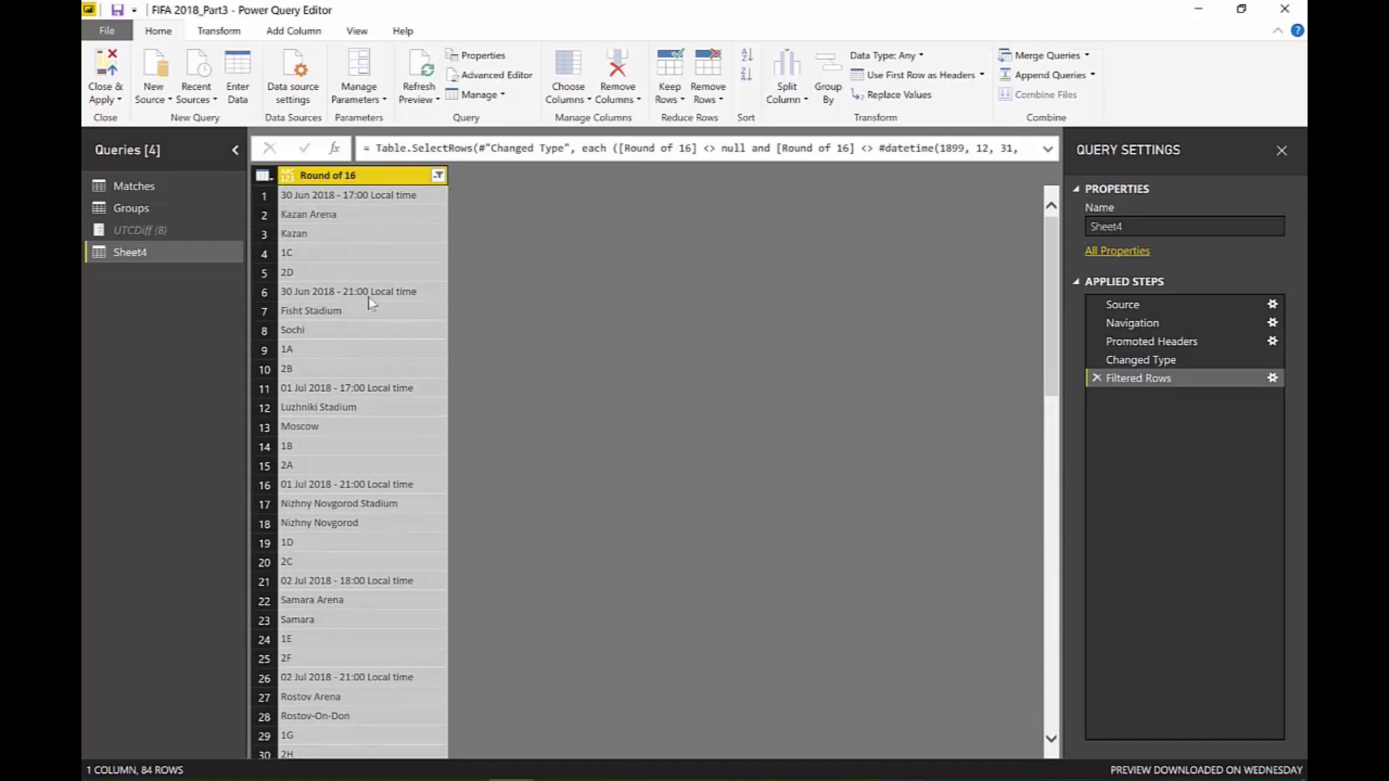
Delete the Promoted Headers, Changed Type and Filtered Rows steps from the Sheet4 query.
left_click(1191, 340)
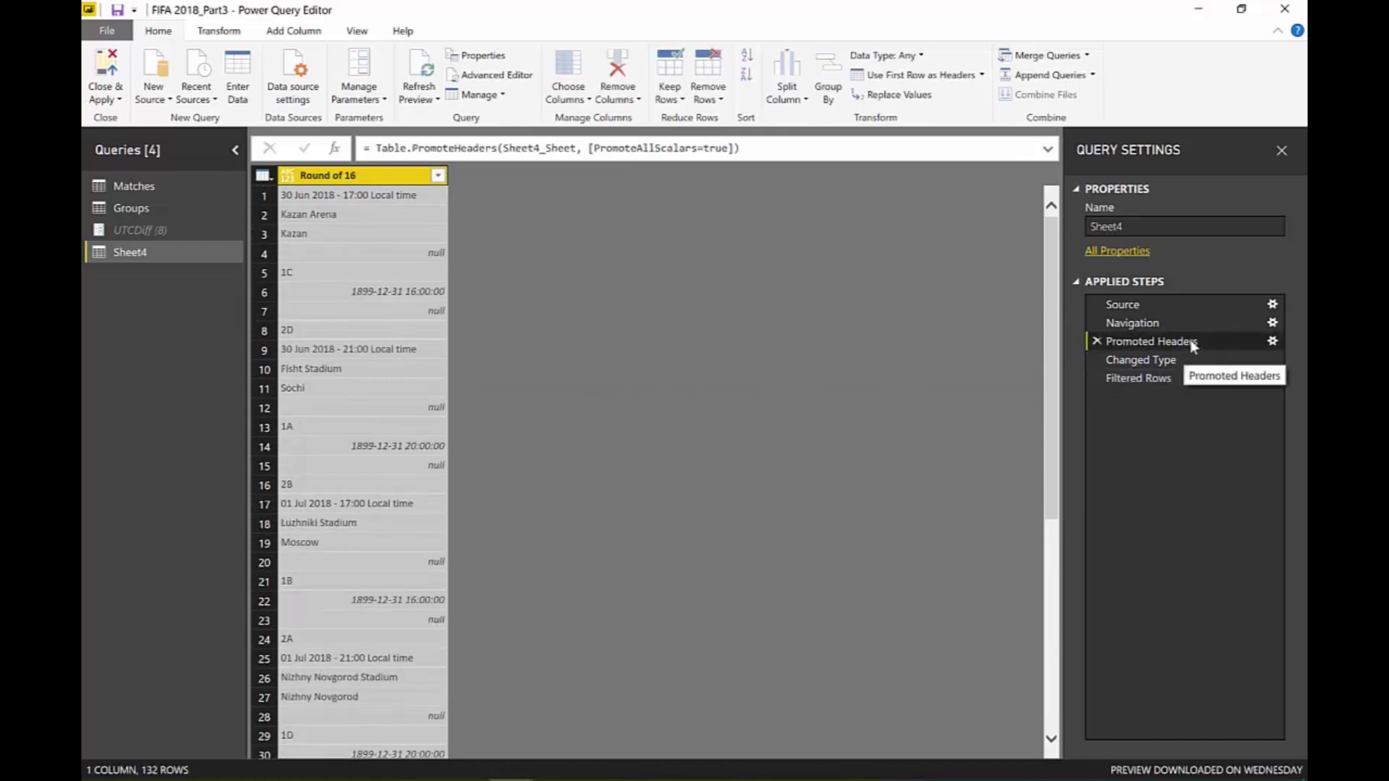
left_click(1096, 341)
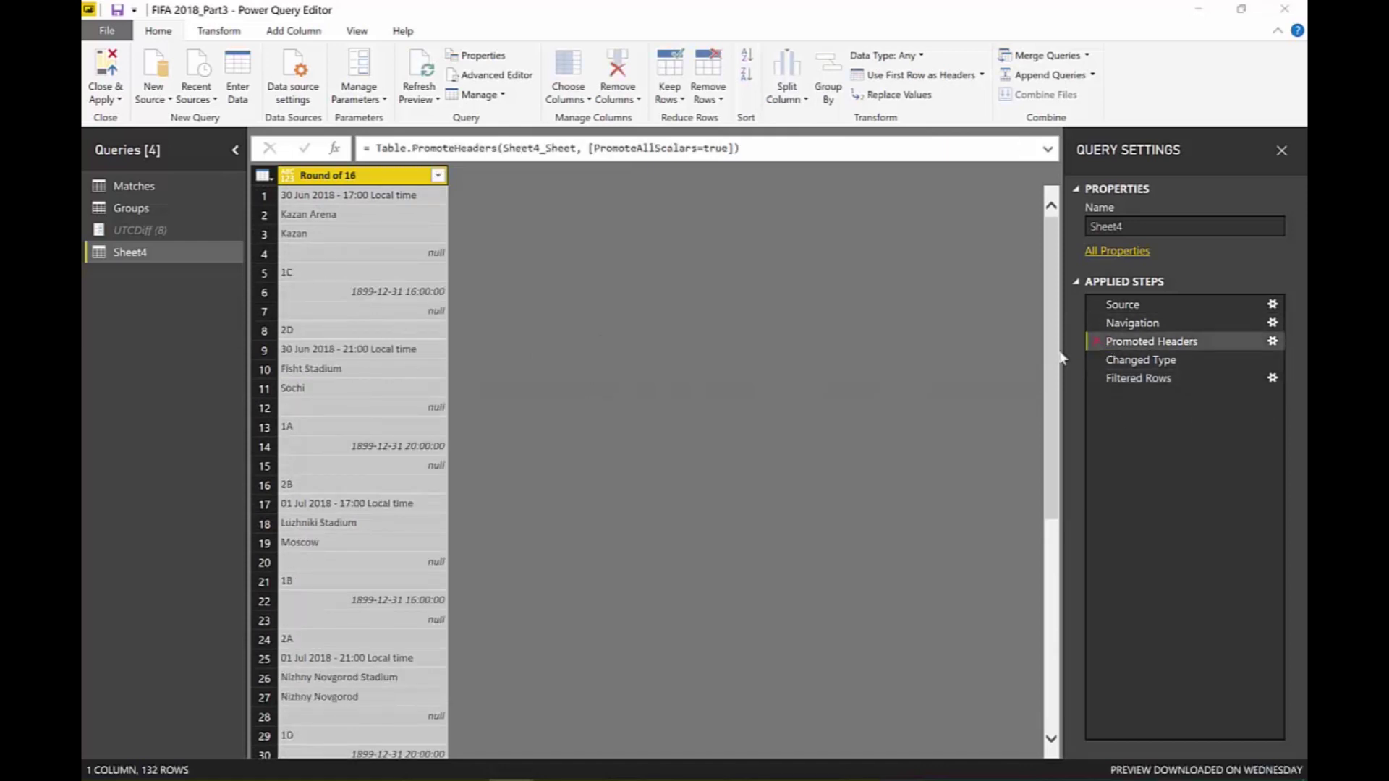
left_click(783, 435)
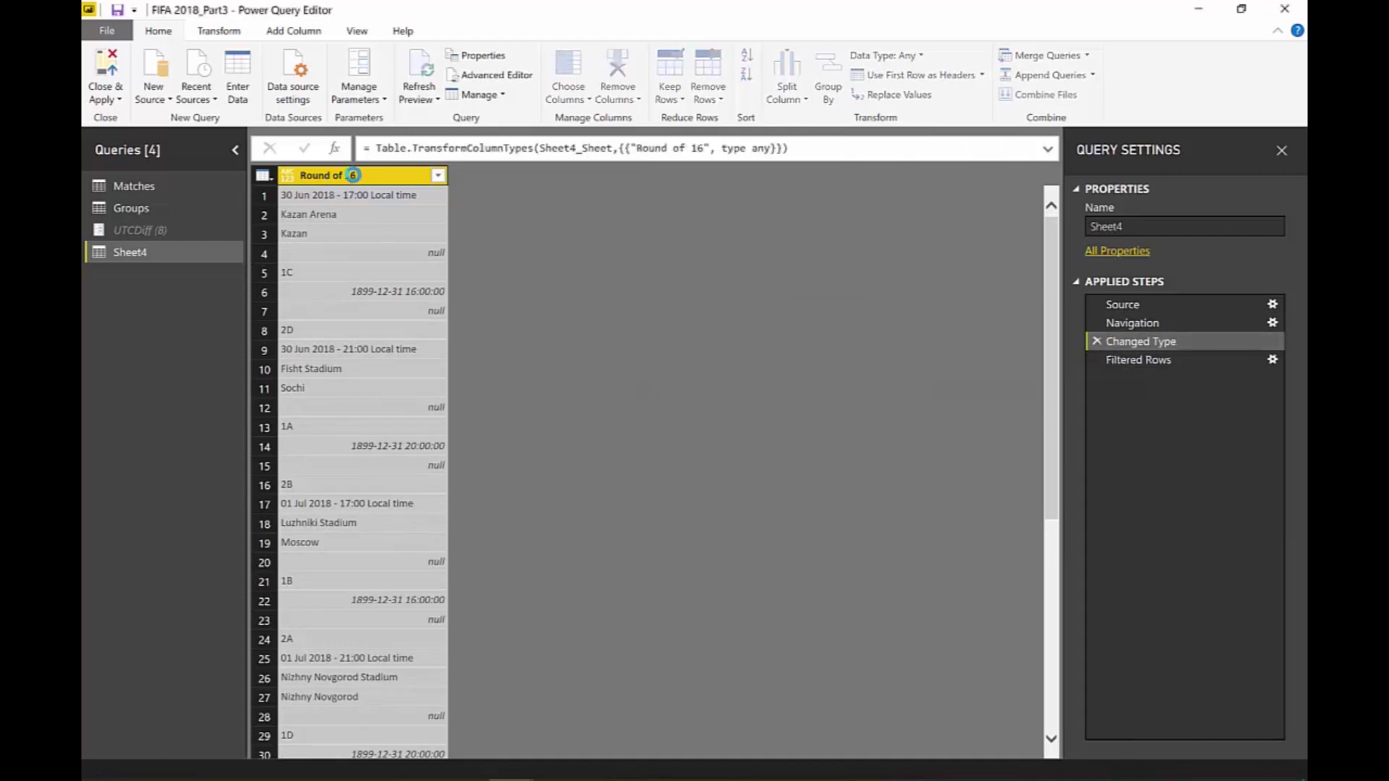
left_click(1096, 341)
left_click(781, 434)
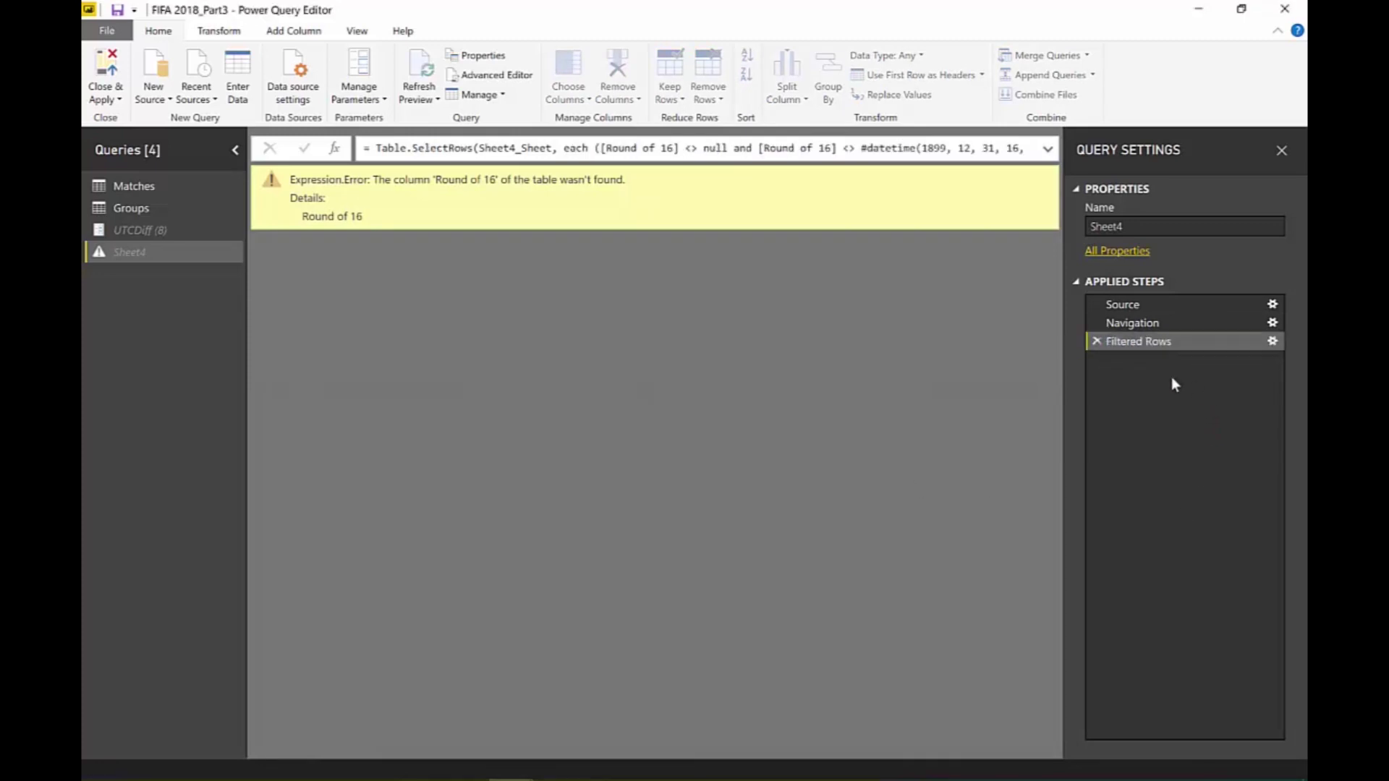
left_click(1096, 341)
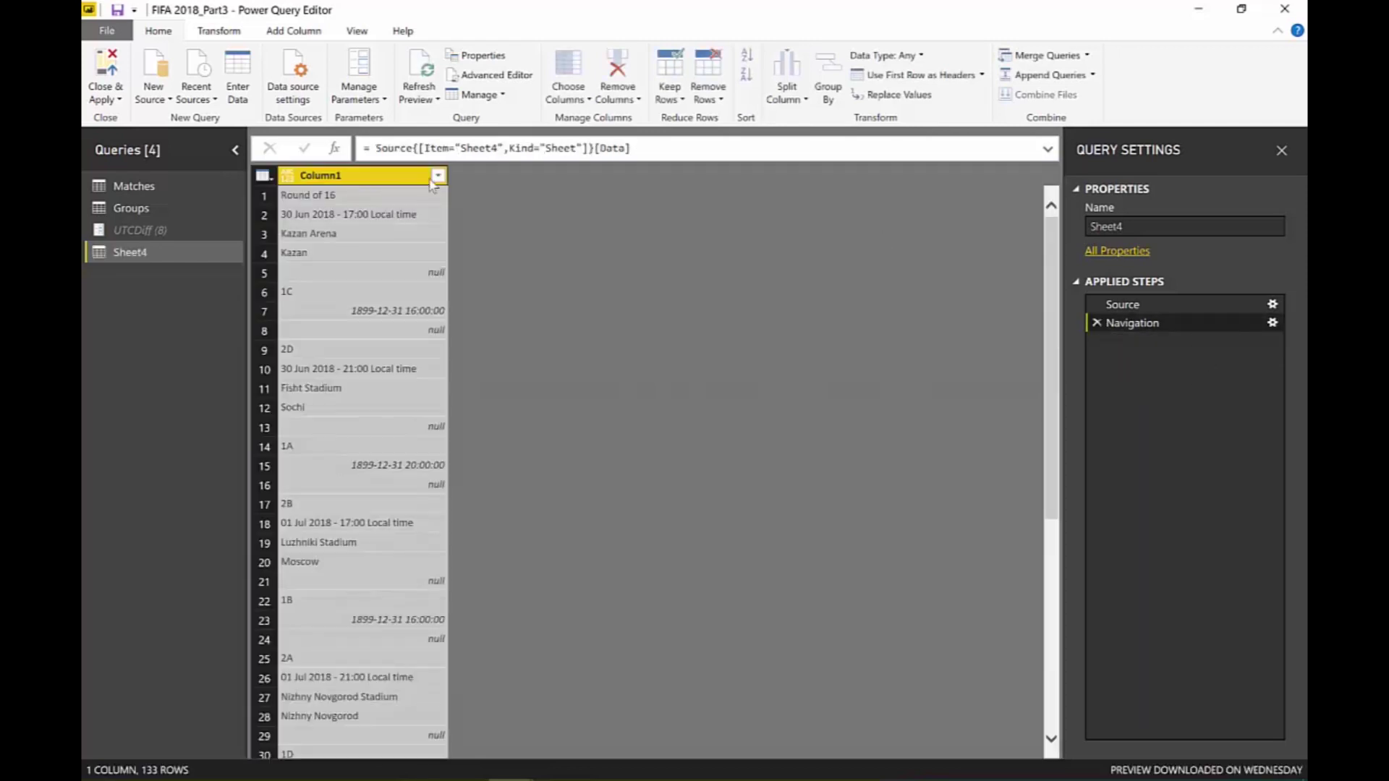
left_click(438, 176)
left_click(218, 408)
left_click(217, 426)
left_click(218, 445)
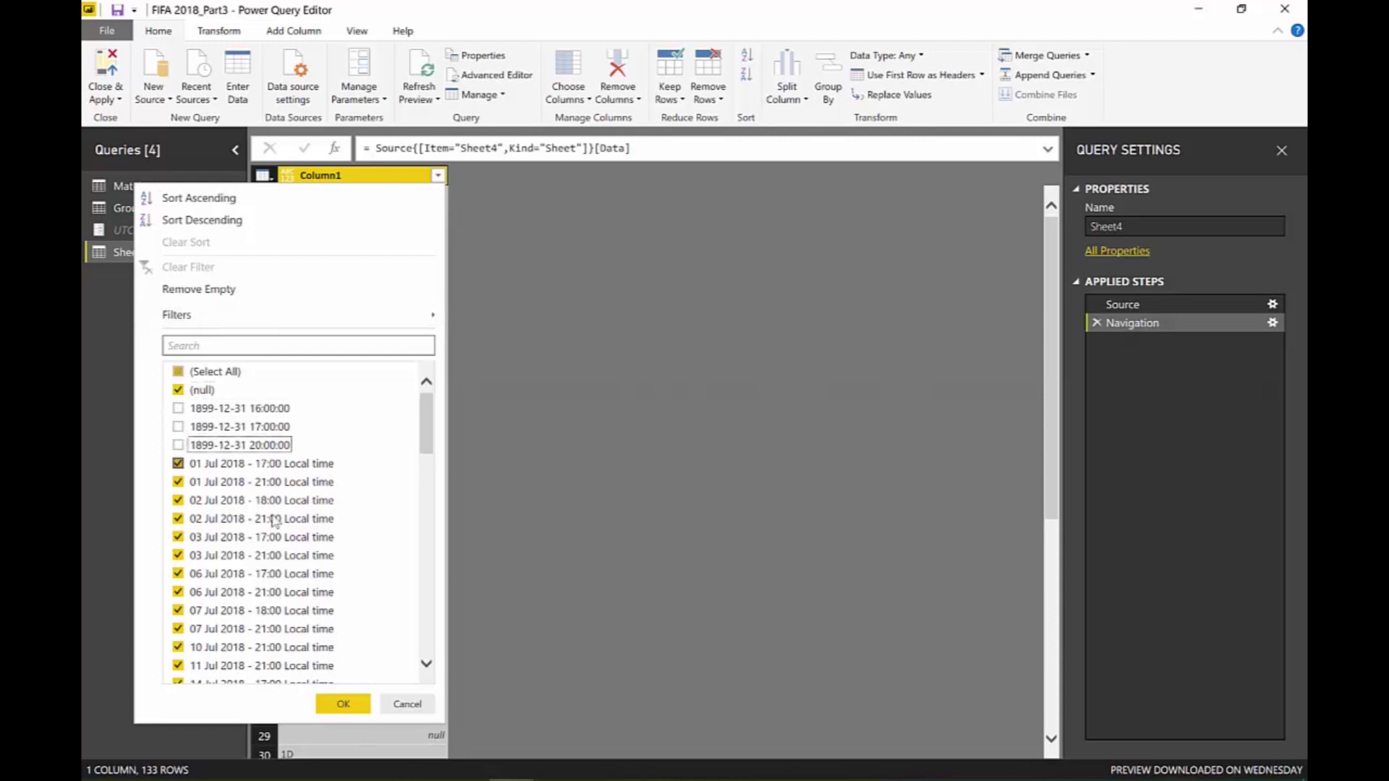
left_click(343, 704)
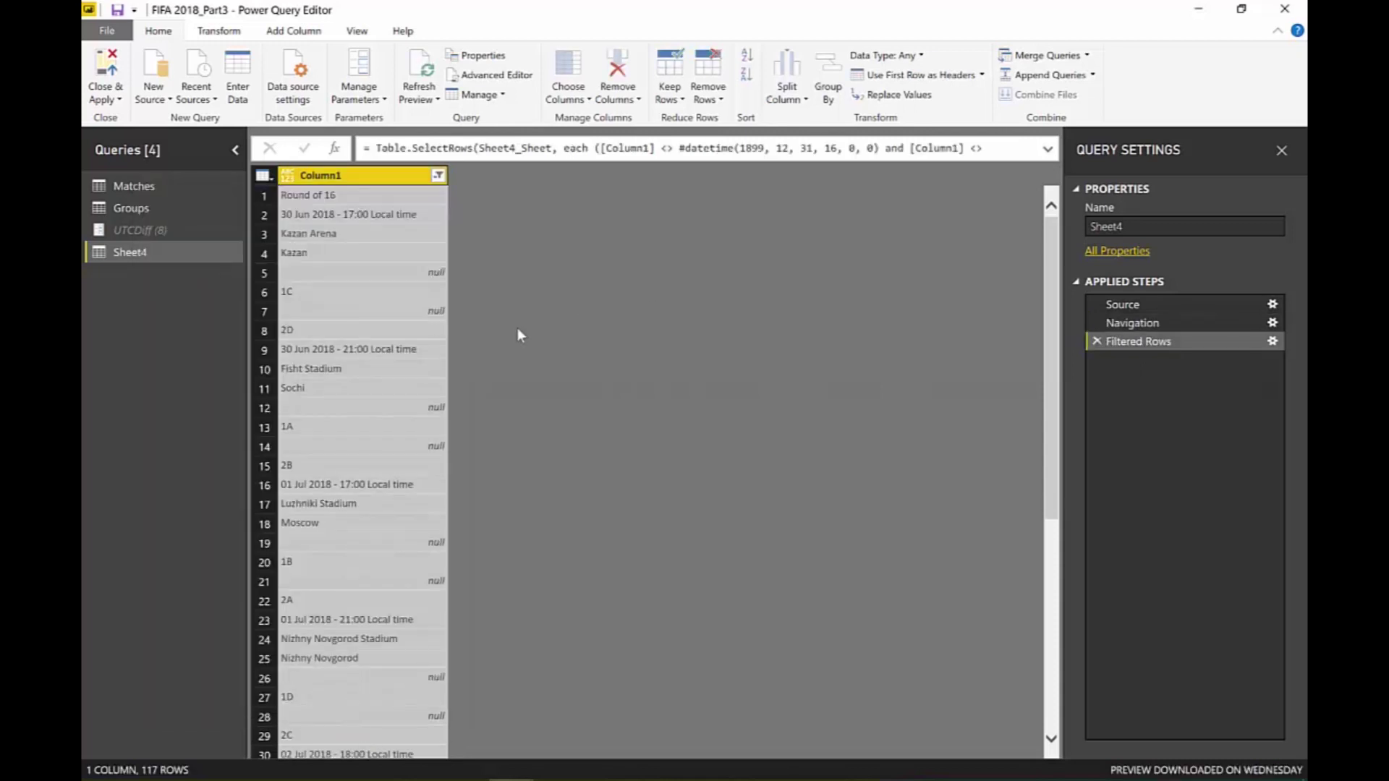
left_click(438, 175)
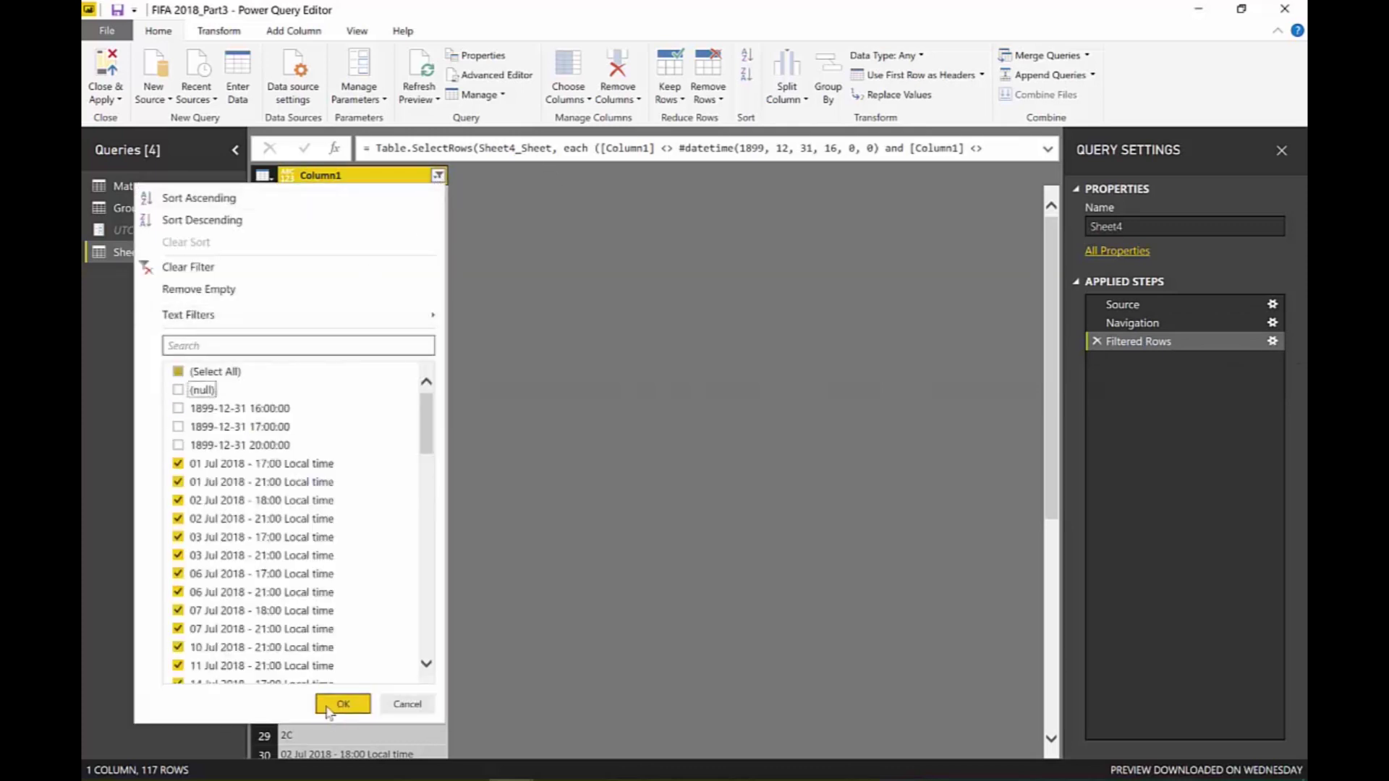
left_click(343, 704)
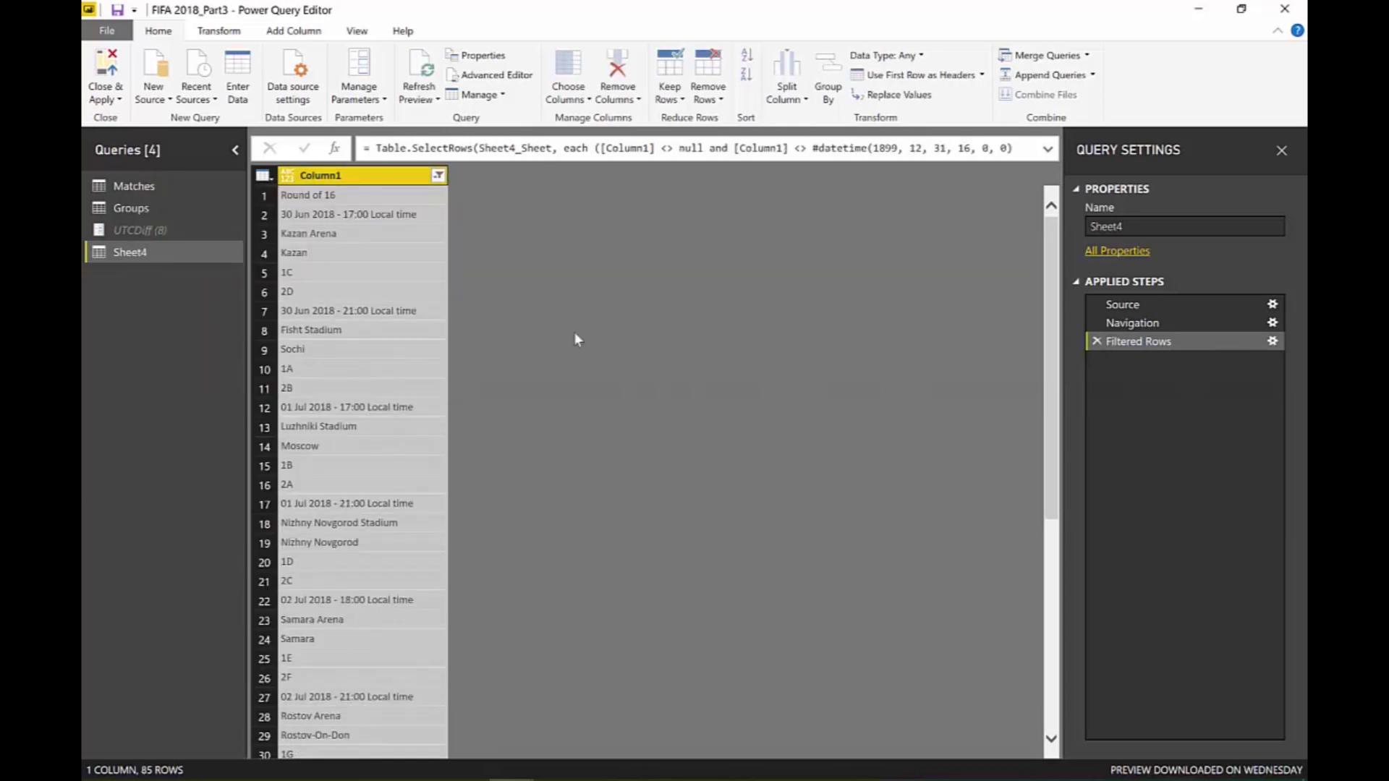
Add an index column to the Sheet4 query that starts at 1 and increments by 1.
scroll(387, 483, "down", 15)
scroll(390, 392, "up", 15)
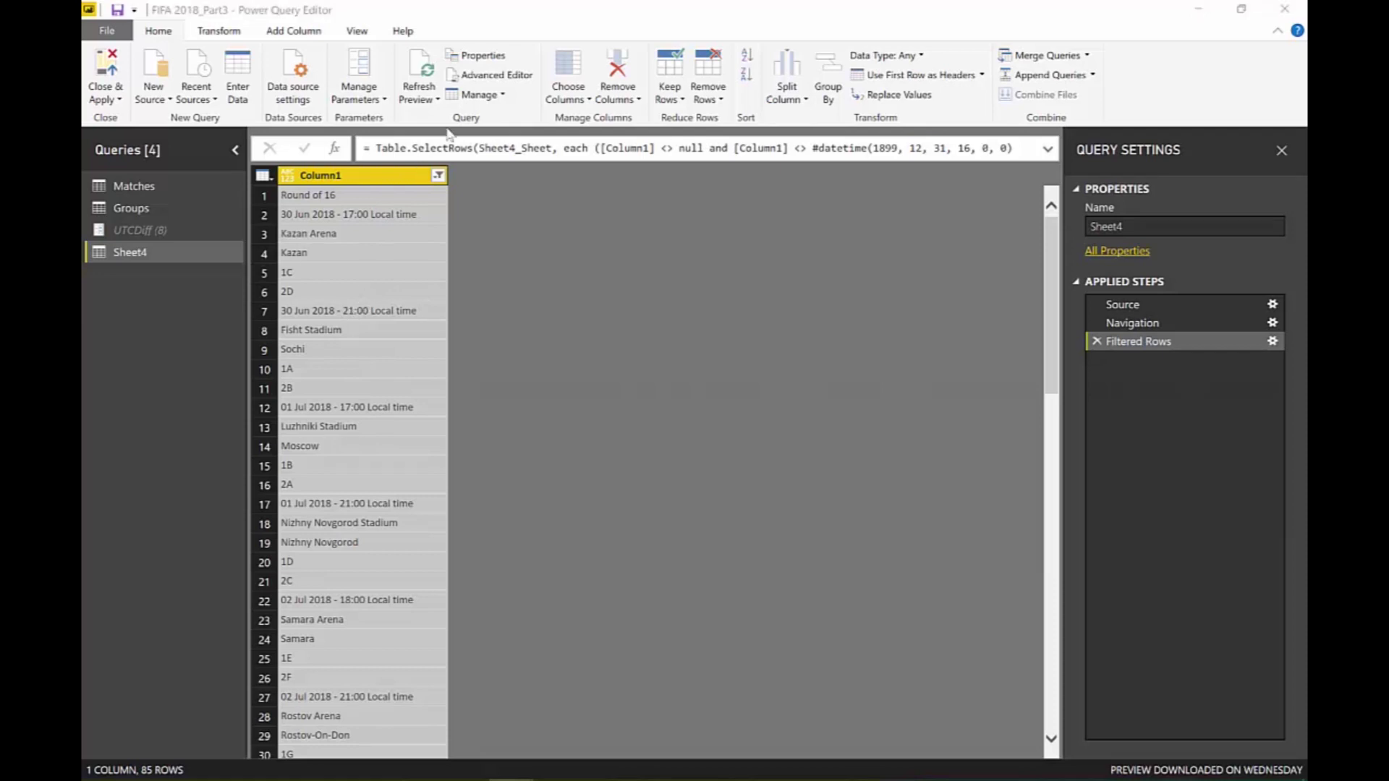
left_click(232, 33)
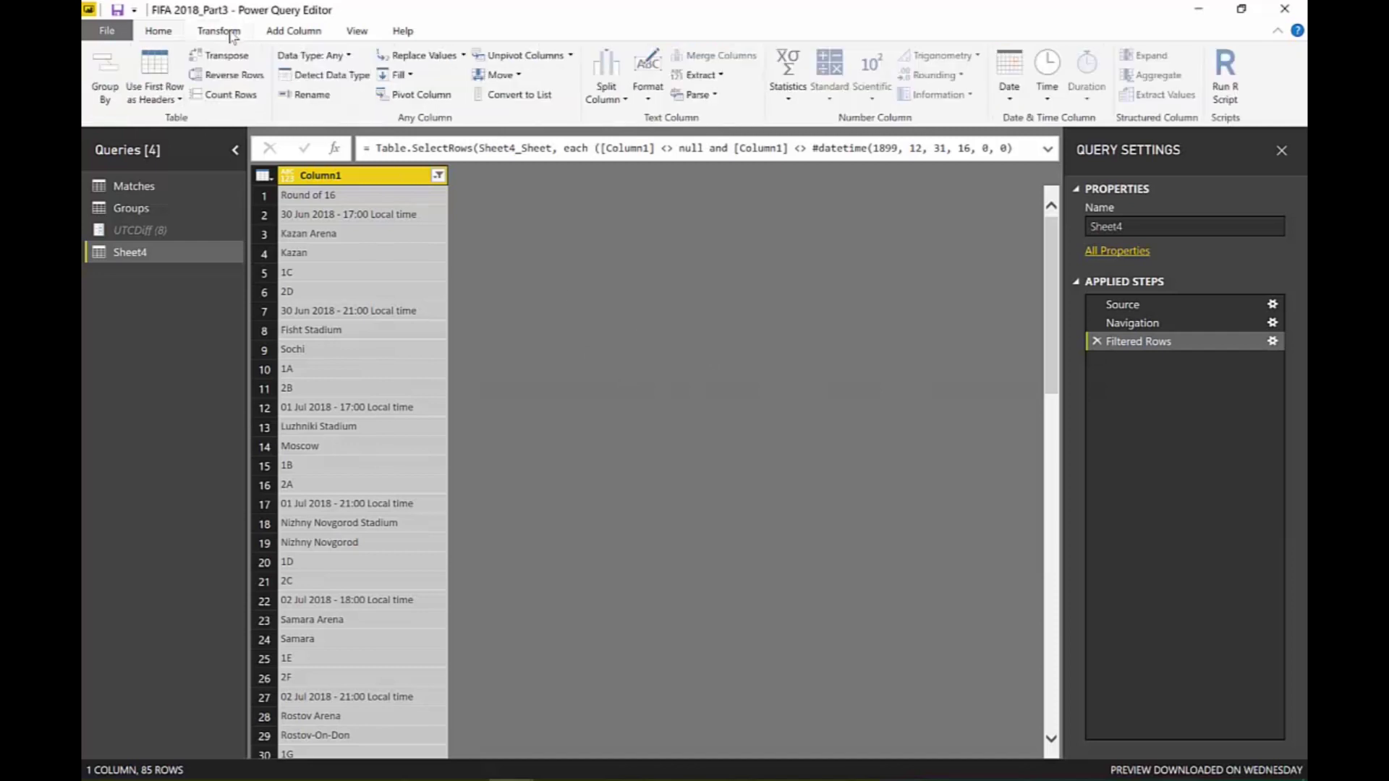
left_click(298, 33)
left_click(306, 76)
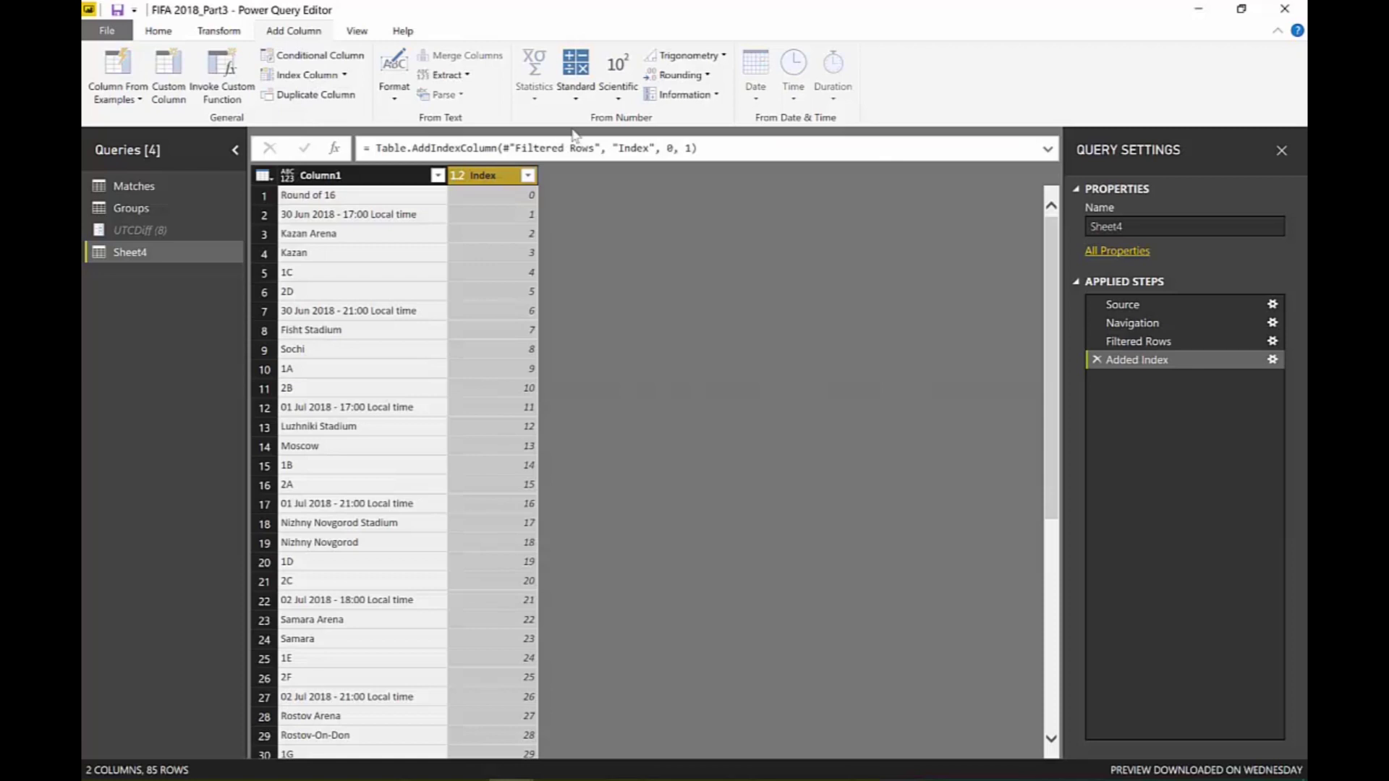
left_click(666, 149)
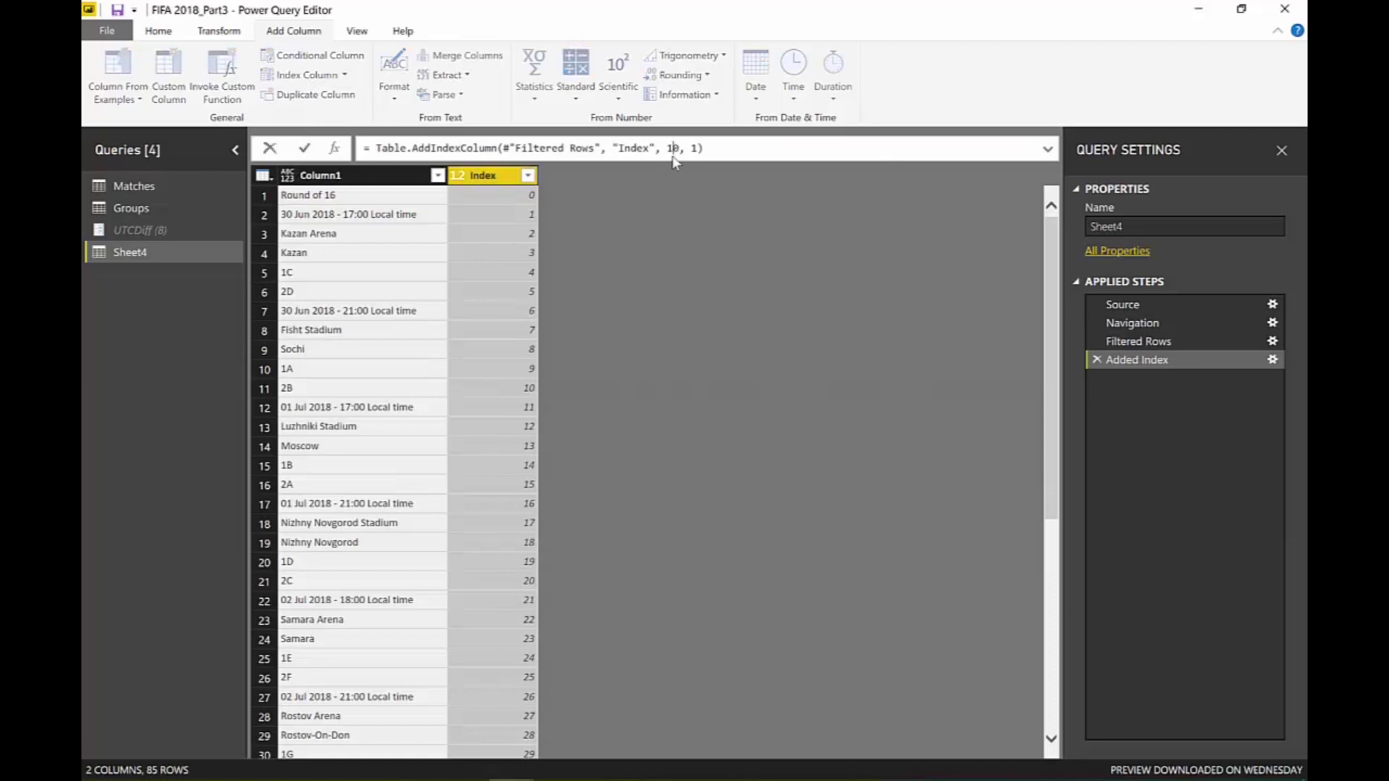
type("1")
key("Return")
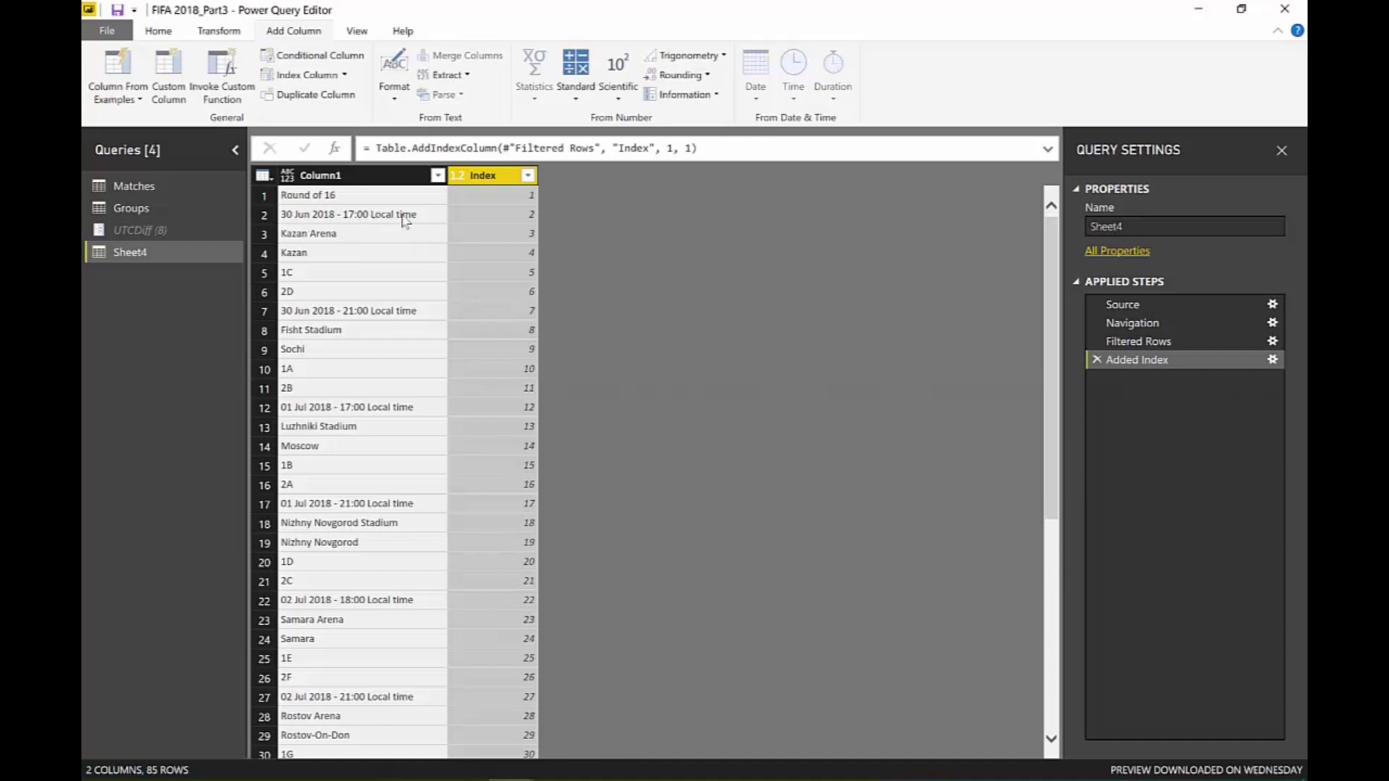
Begin a conditional column named Custom with a rule testing whether Column1 contains "Local time".
left_click(494, 216)
left_click(350, 216)
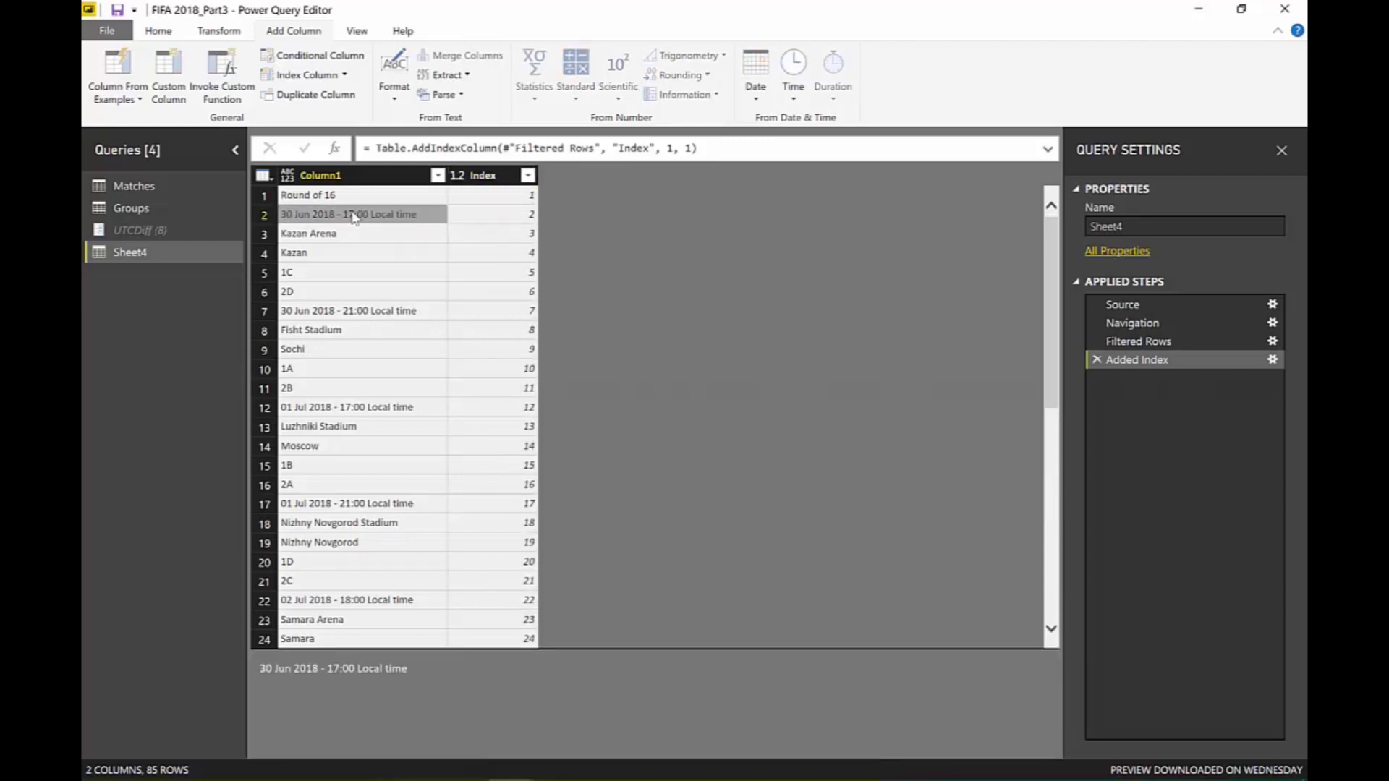
left_click(309, 60)
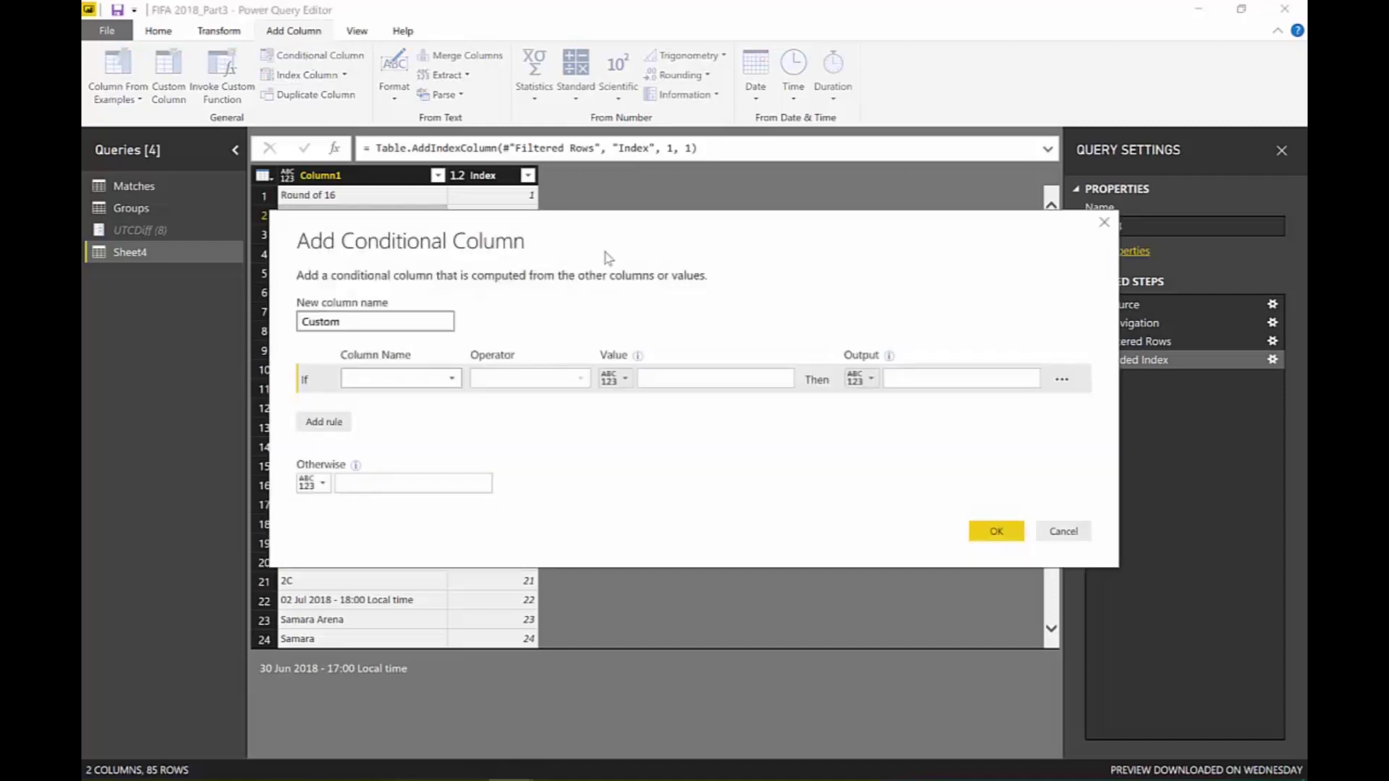
left_click(449, 379)
left_click(423, 416)
left_click(688, 379)
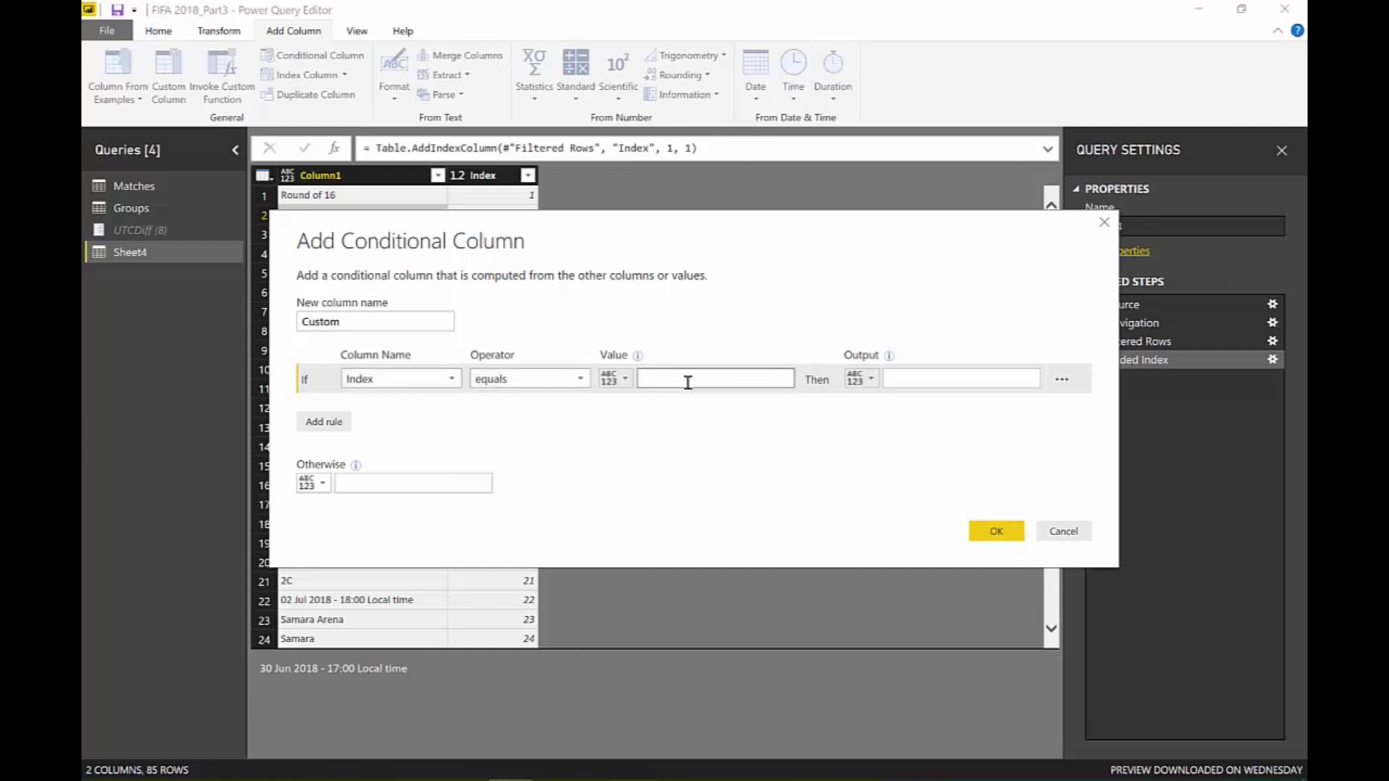
left_click(544, 379)
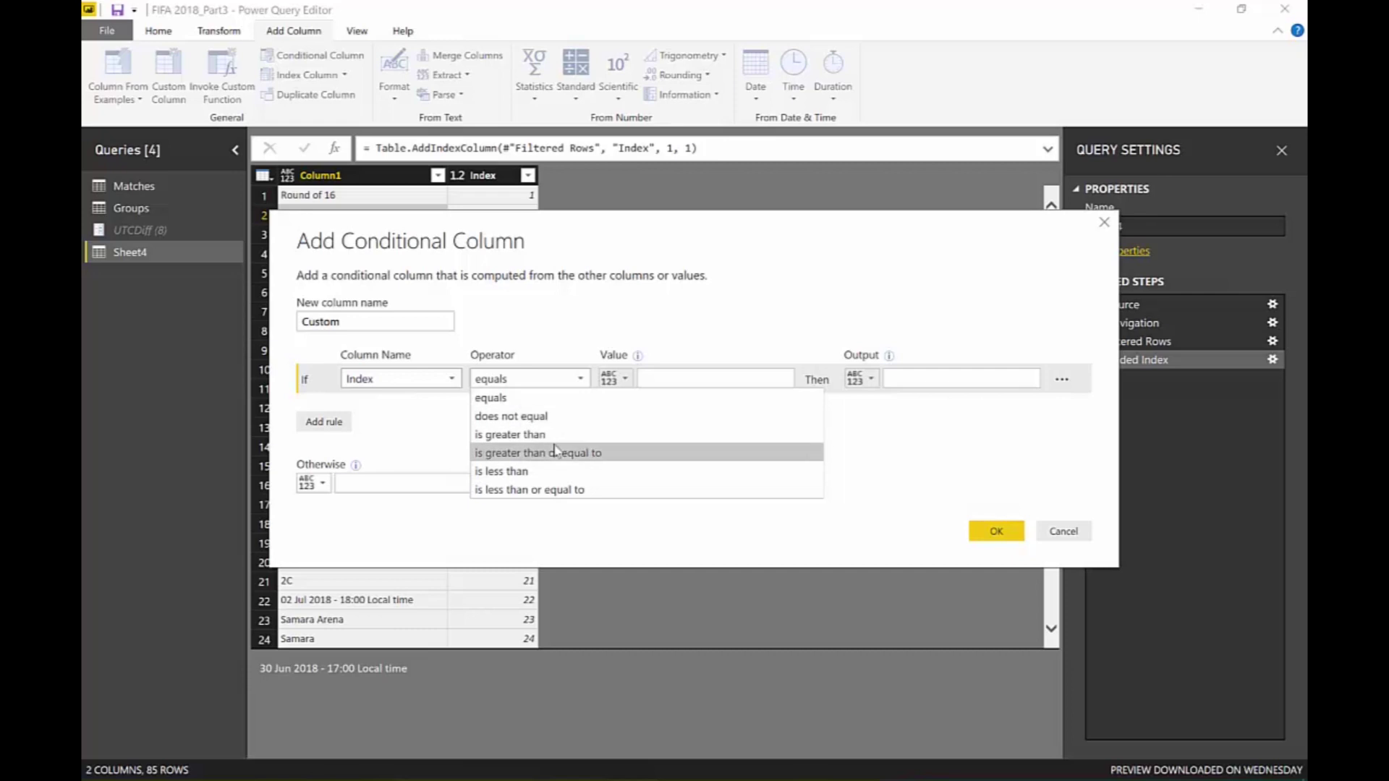
left_click_drag(561, 255, 570, 379)
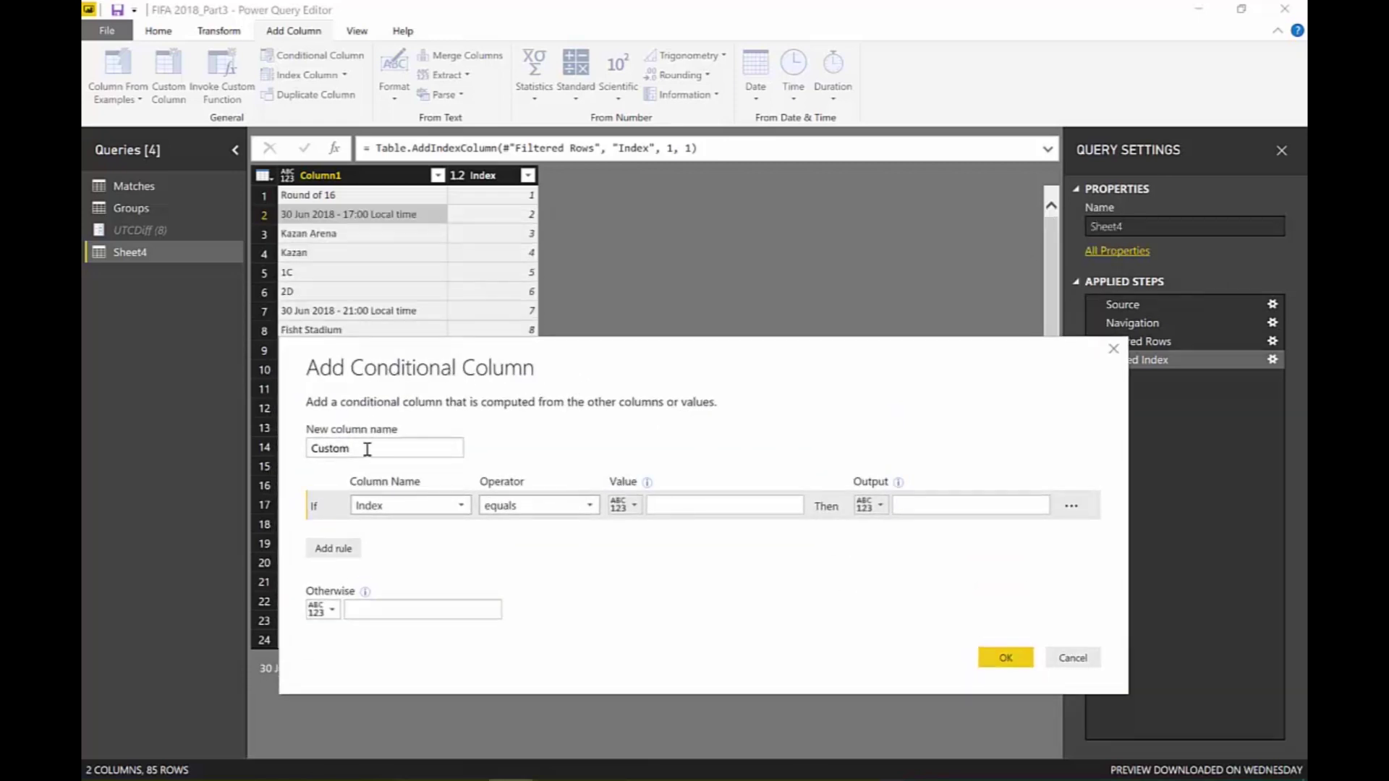
left_click(461, 505)
left_click(423, 524)
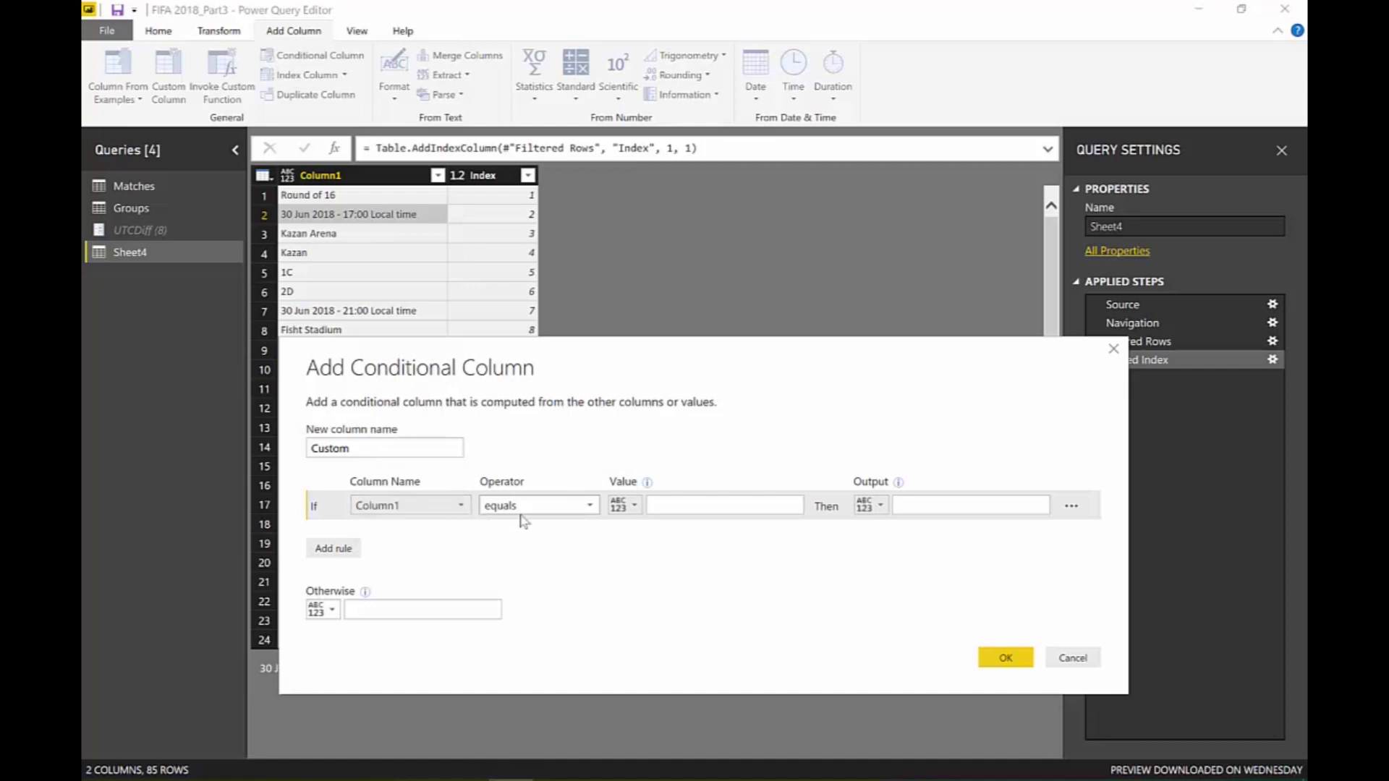
left_click(535, 505)
left_click(585, 637)
left_click(698, 501)
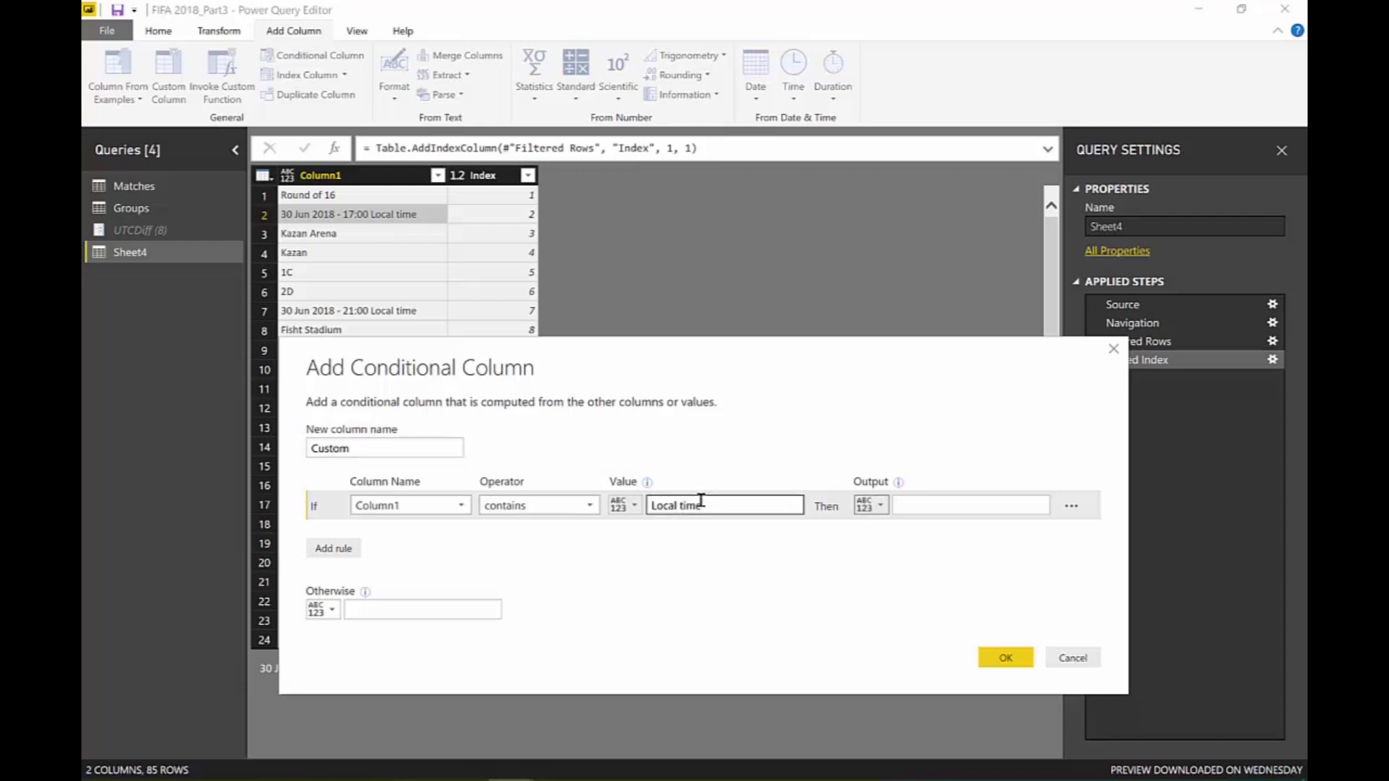
Set the rule's output to the Column1 column and the otherwise value to null, and create the conditional column.
left_click(871, 505)
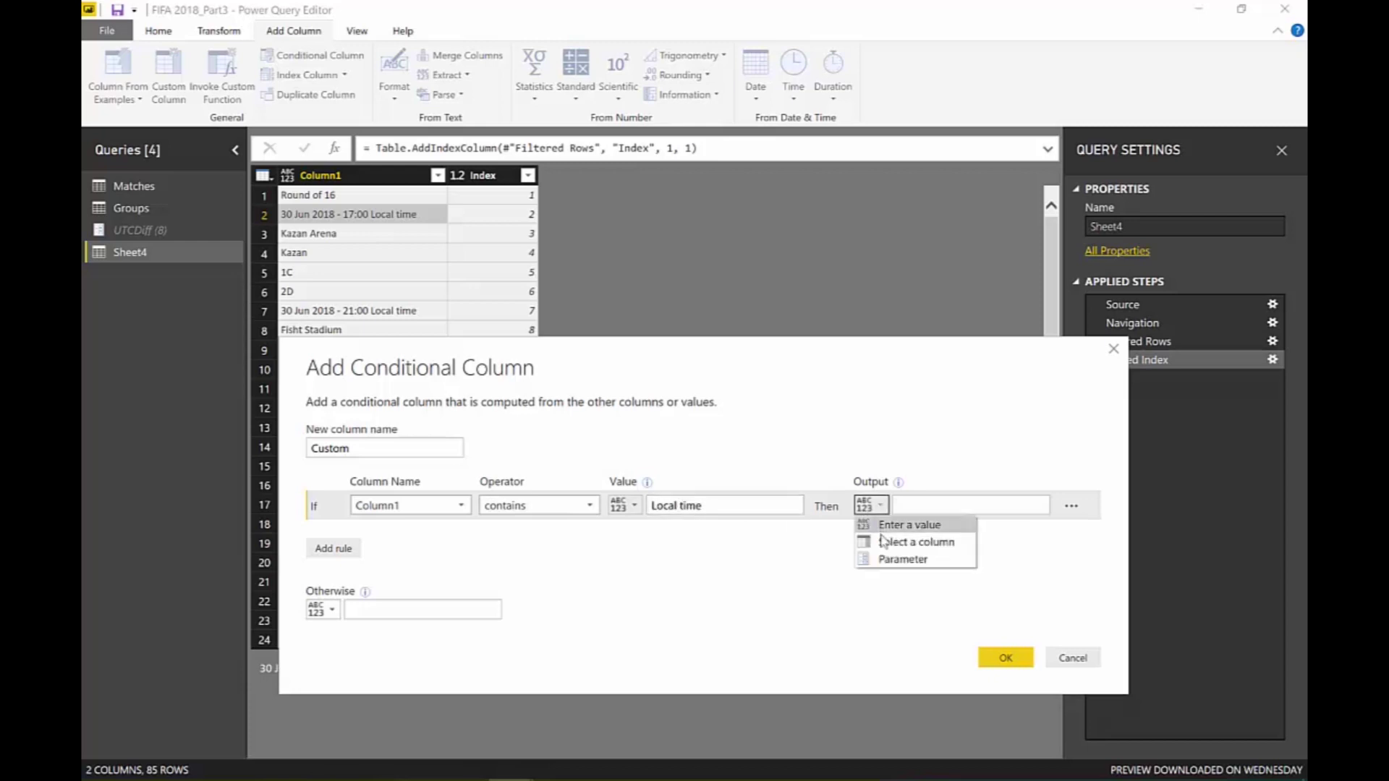
left_click(886, 542)
left_click(969, 505)
left_click(968, 531)
left_click(466, 608)
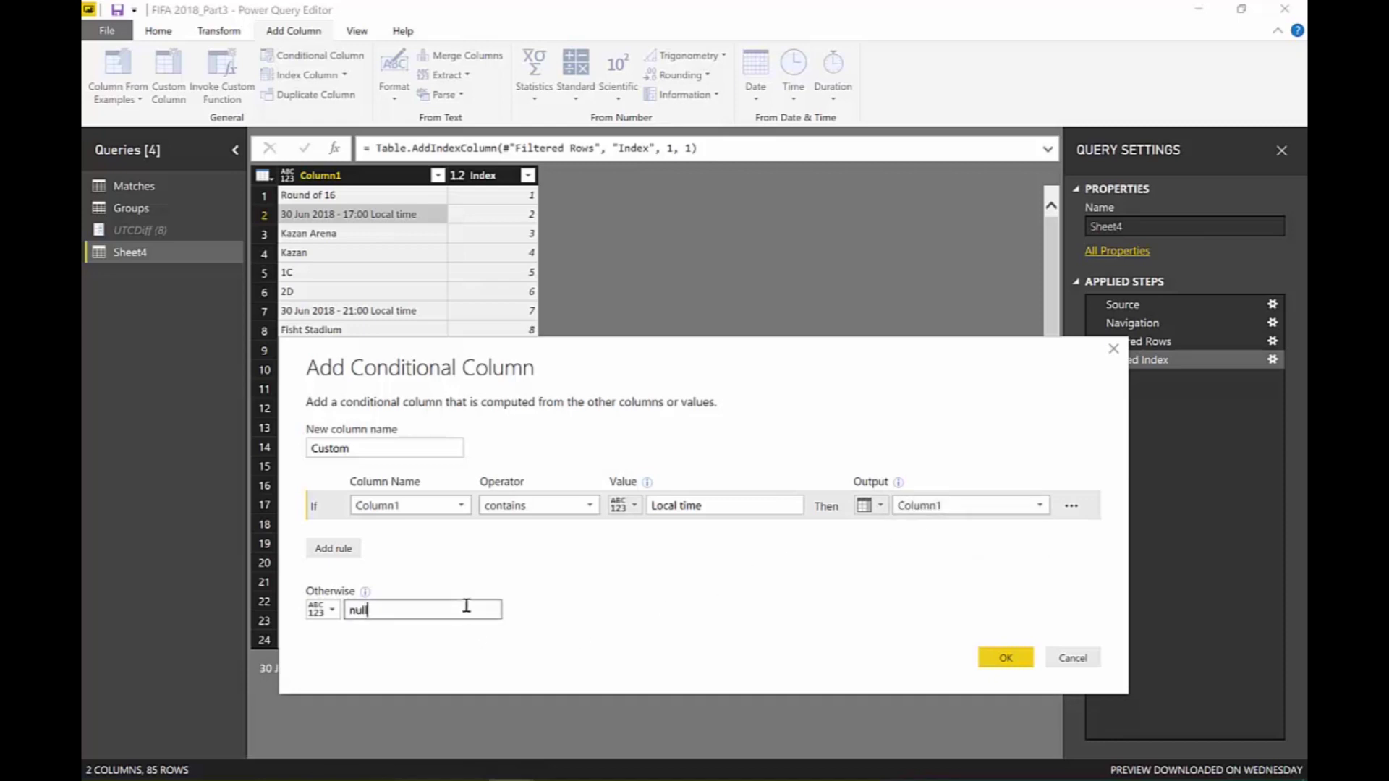
key("Return")
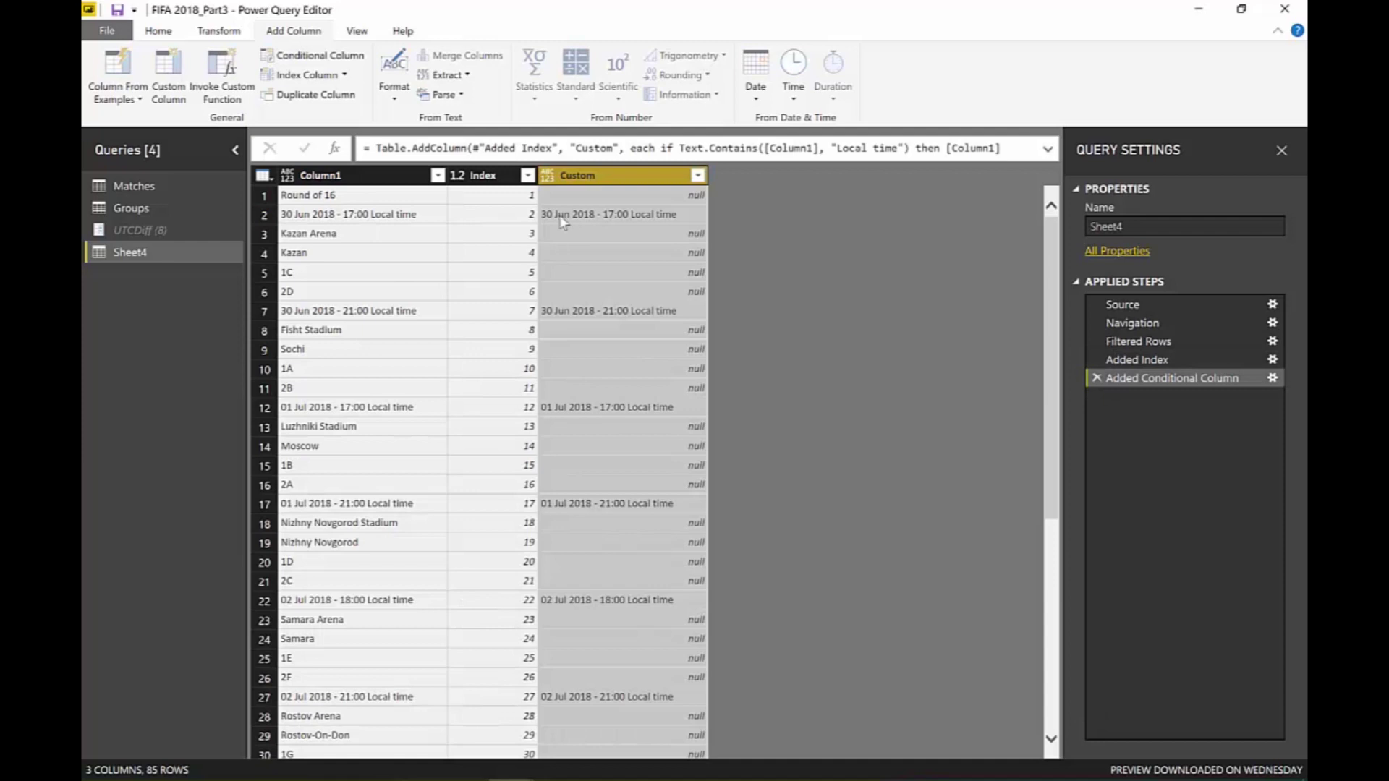
Add a custom column with the formula try(if #"Added Conditional Column"[#"Custom"]{[Index]}<>null and Text.Length([Column1])>3 then [Column1] else null) otherwise null.
scroll(627, 450, "down", 15)
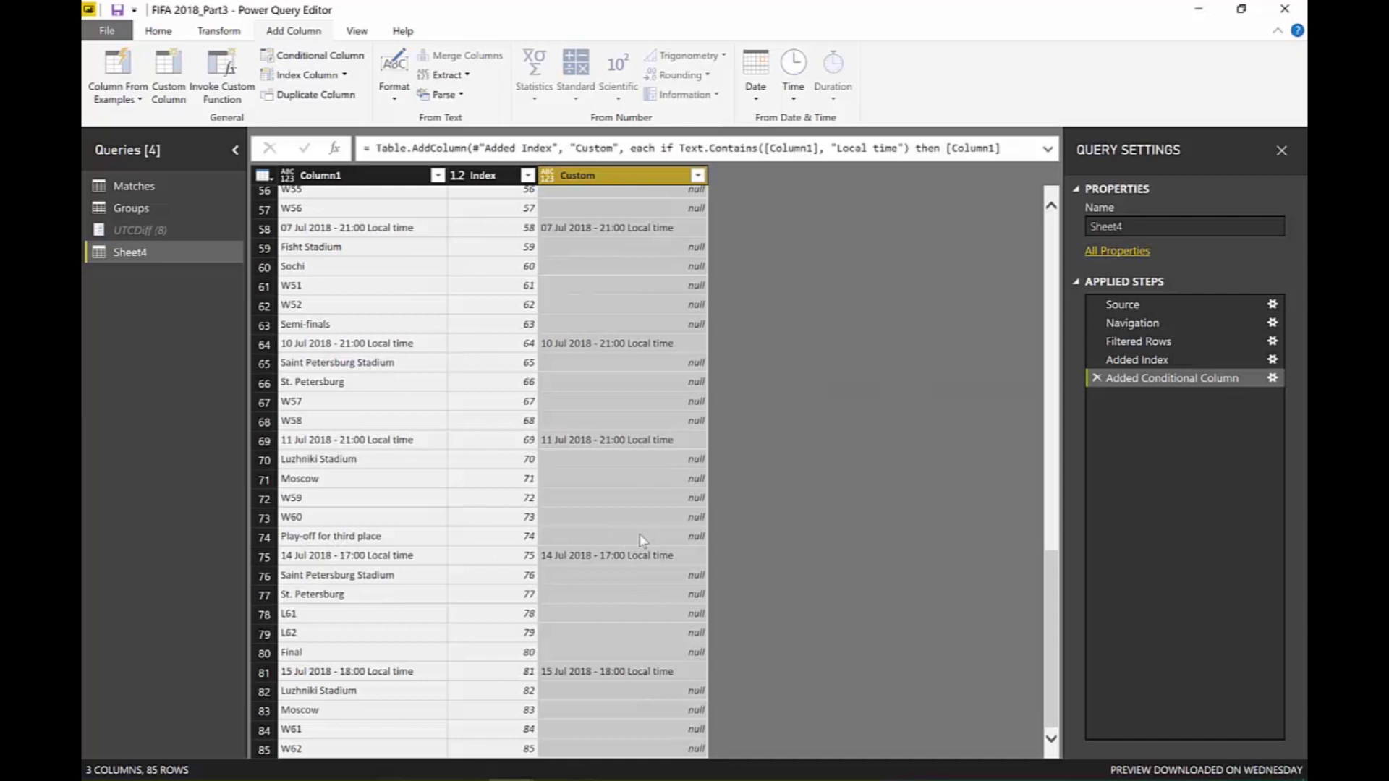
scroll(641, 524, "up", 4)
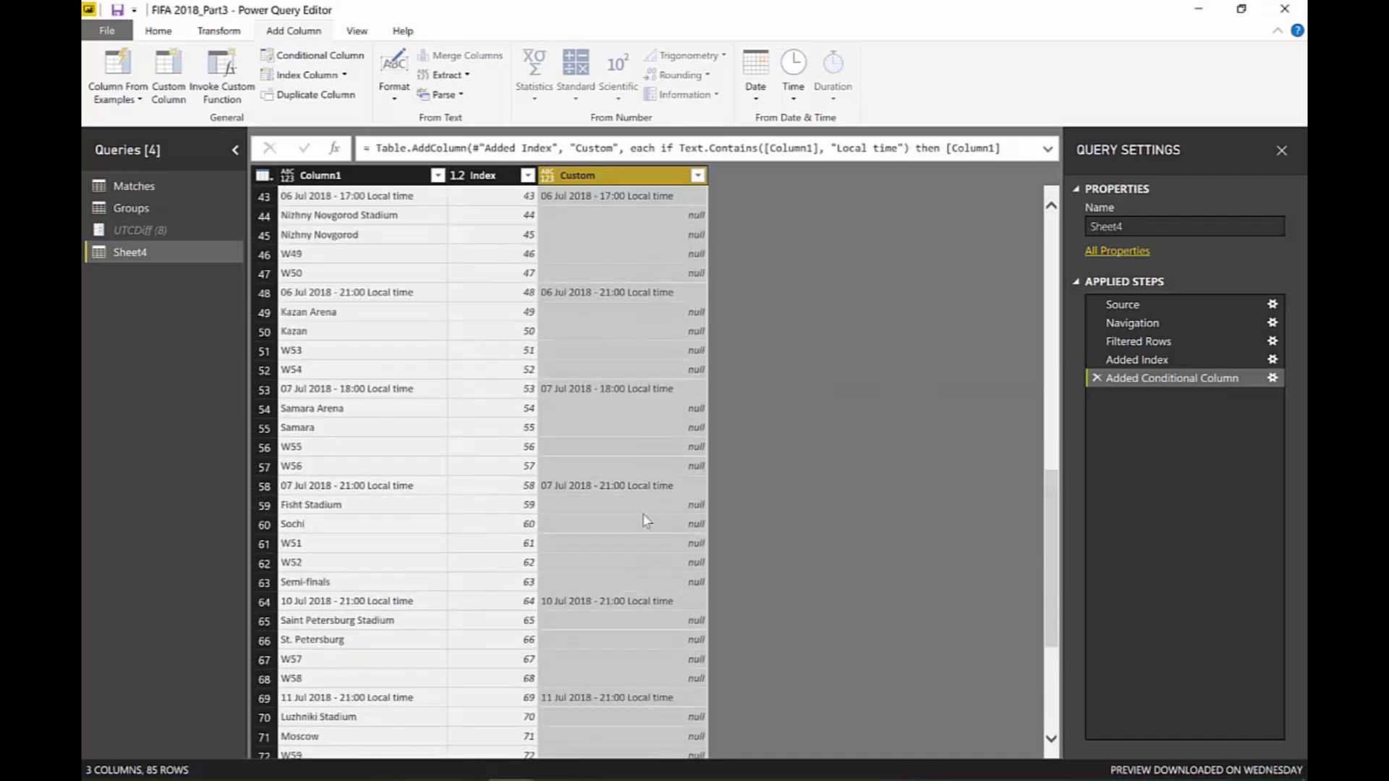
scroll(648, 492, "up", 14)
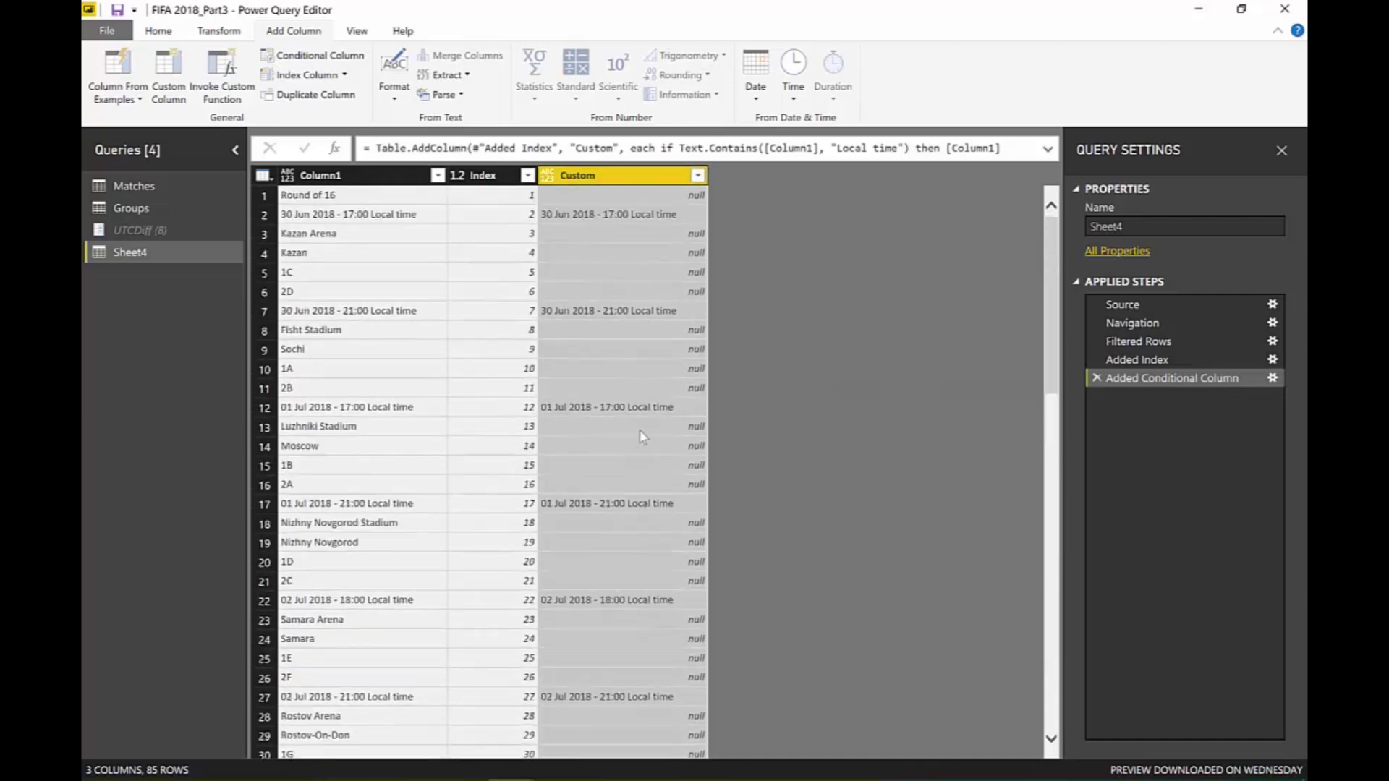
left_click(168, 68)
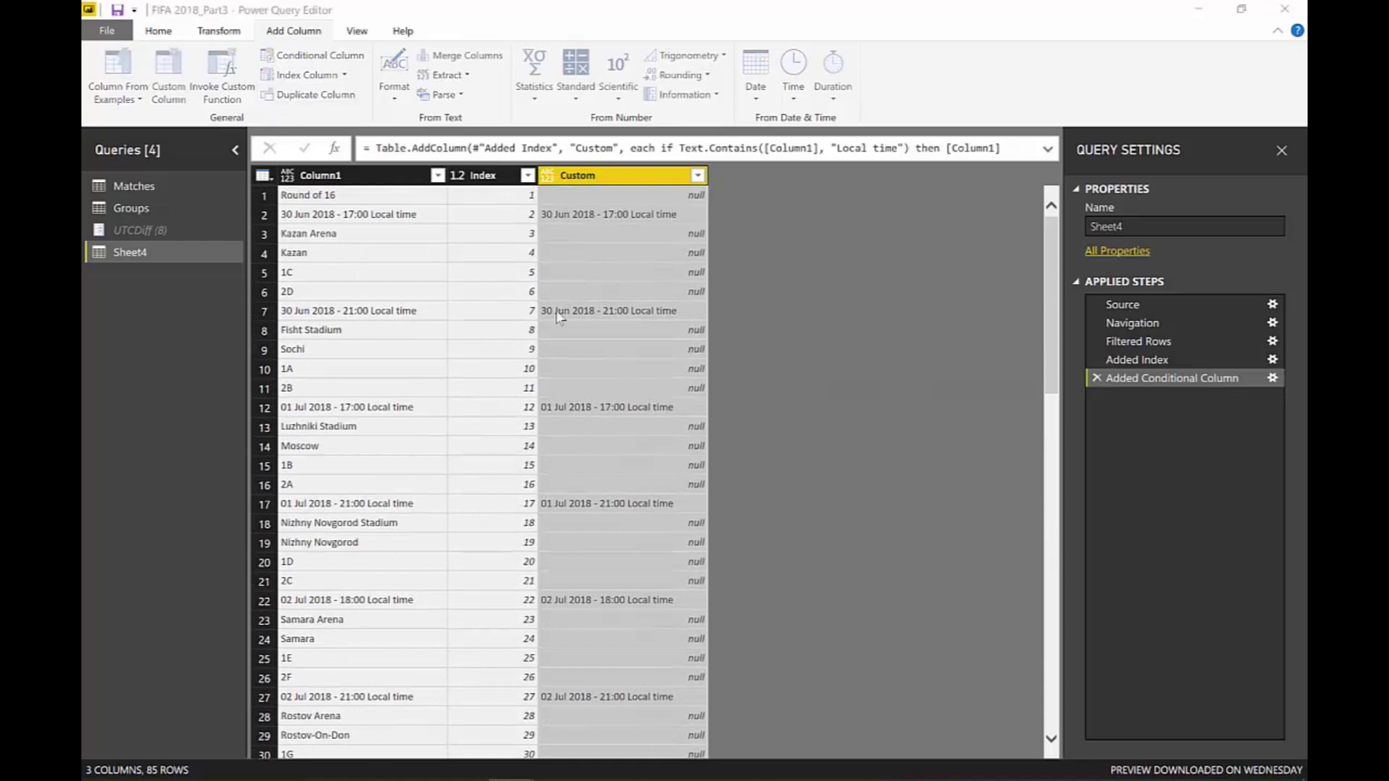
left_click(567, 332)
type("try(if #\"Added Conditional Column\"[#\"Custom\"]{[Index]}<>null and Text.Length([Column1])>3 then [Column1] else null) otherwise null")
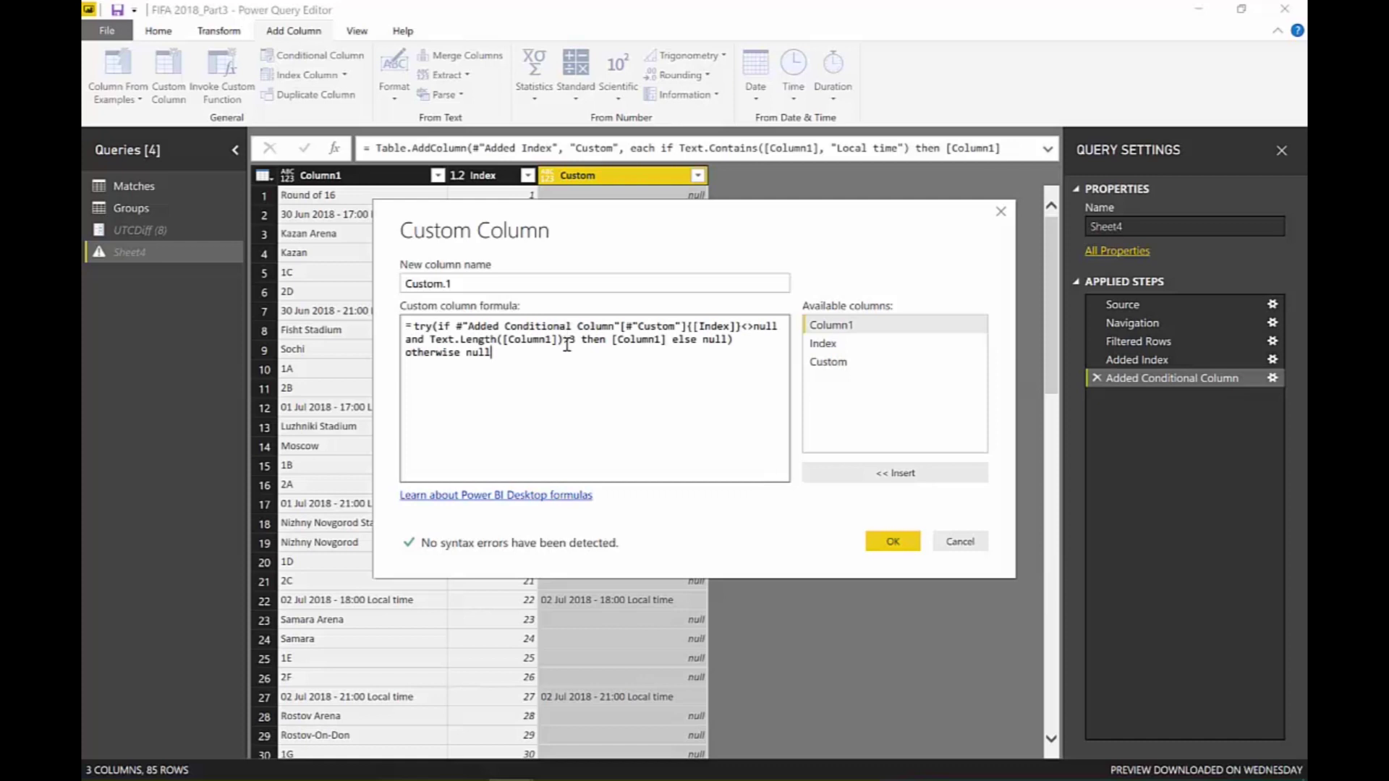
left_click_drag(611, 228, 764, 304)
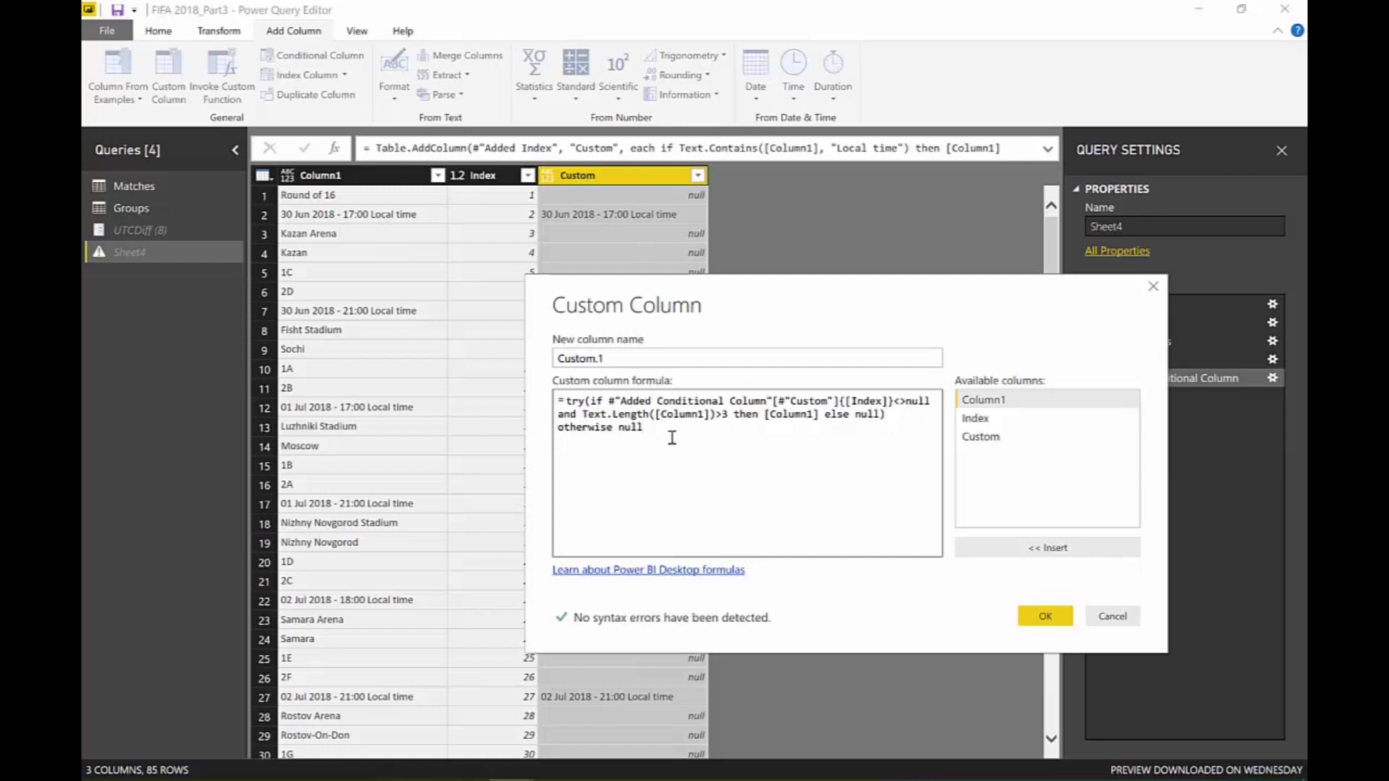
left_click_drag(554, 416, 722, 414)
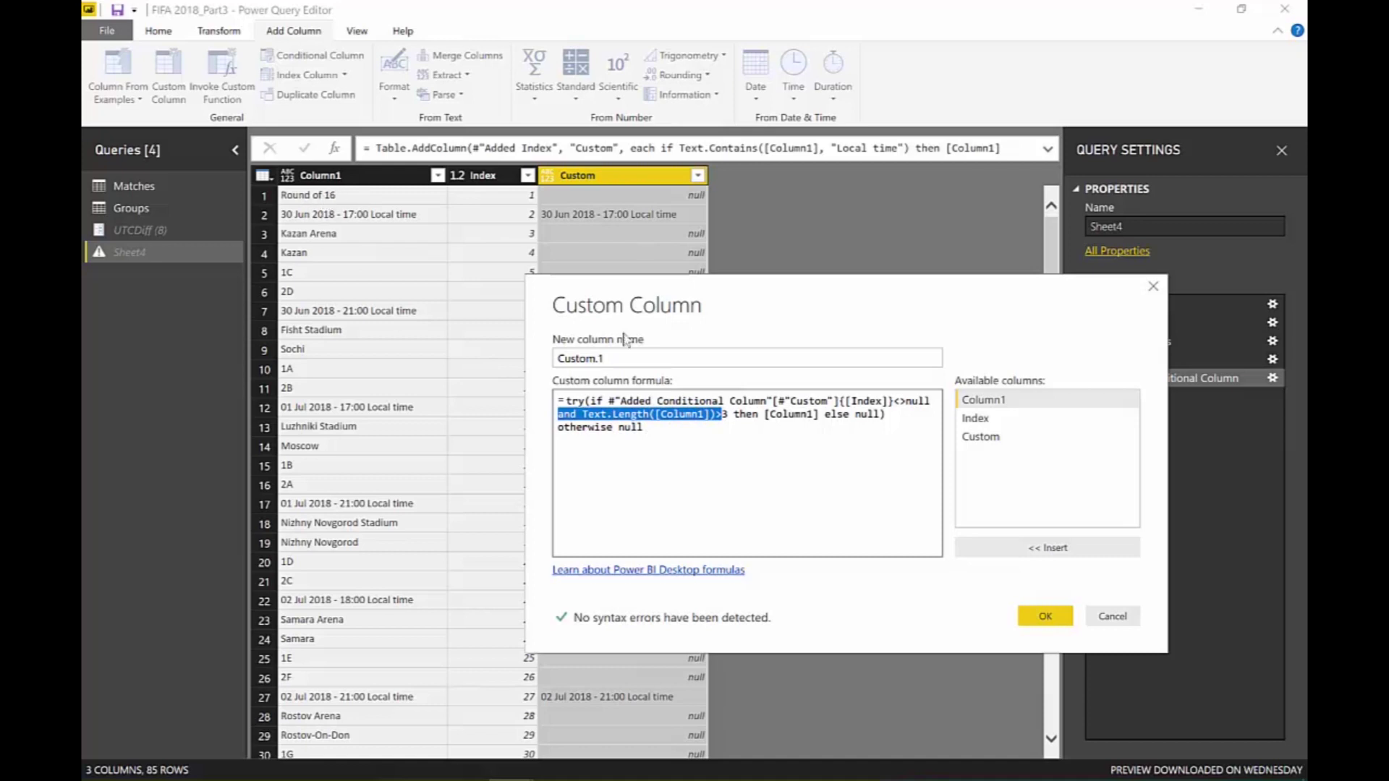
left_click(727, 423)
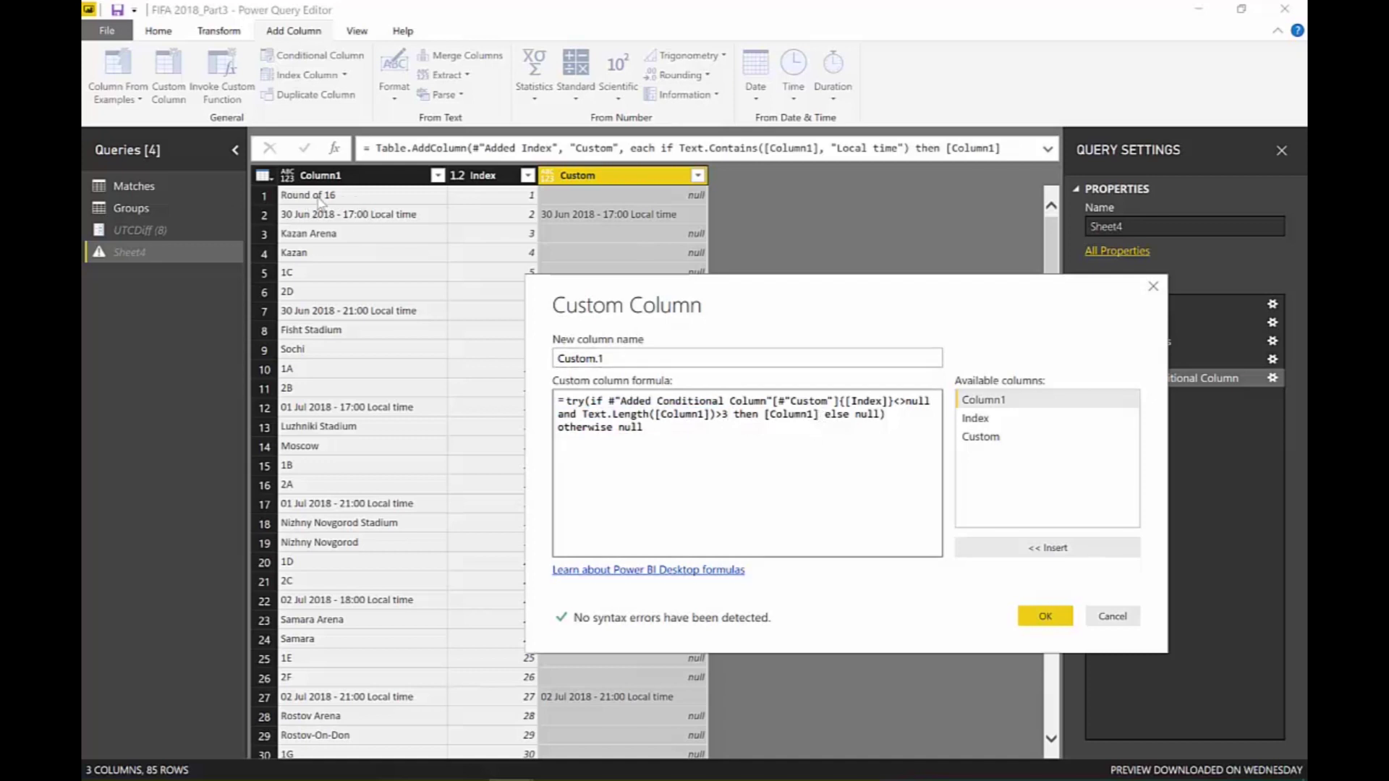
left_click(1045, 617)
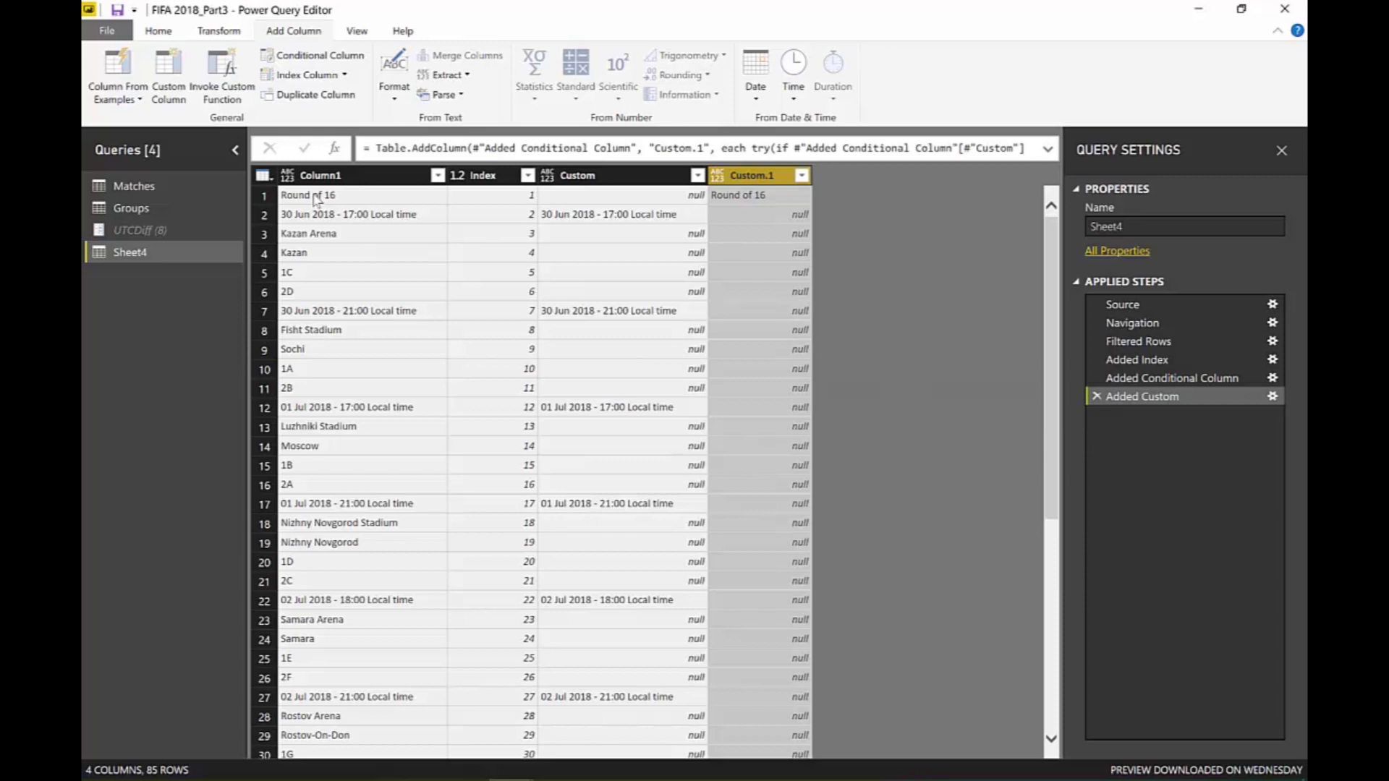
Review the round headings in the Custom.1 column and duplicate that column.
scroll(756, 381, "down", 18)
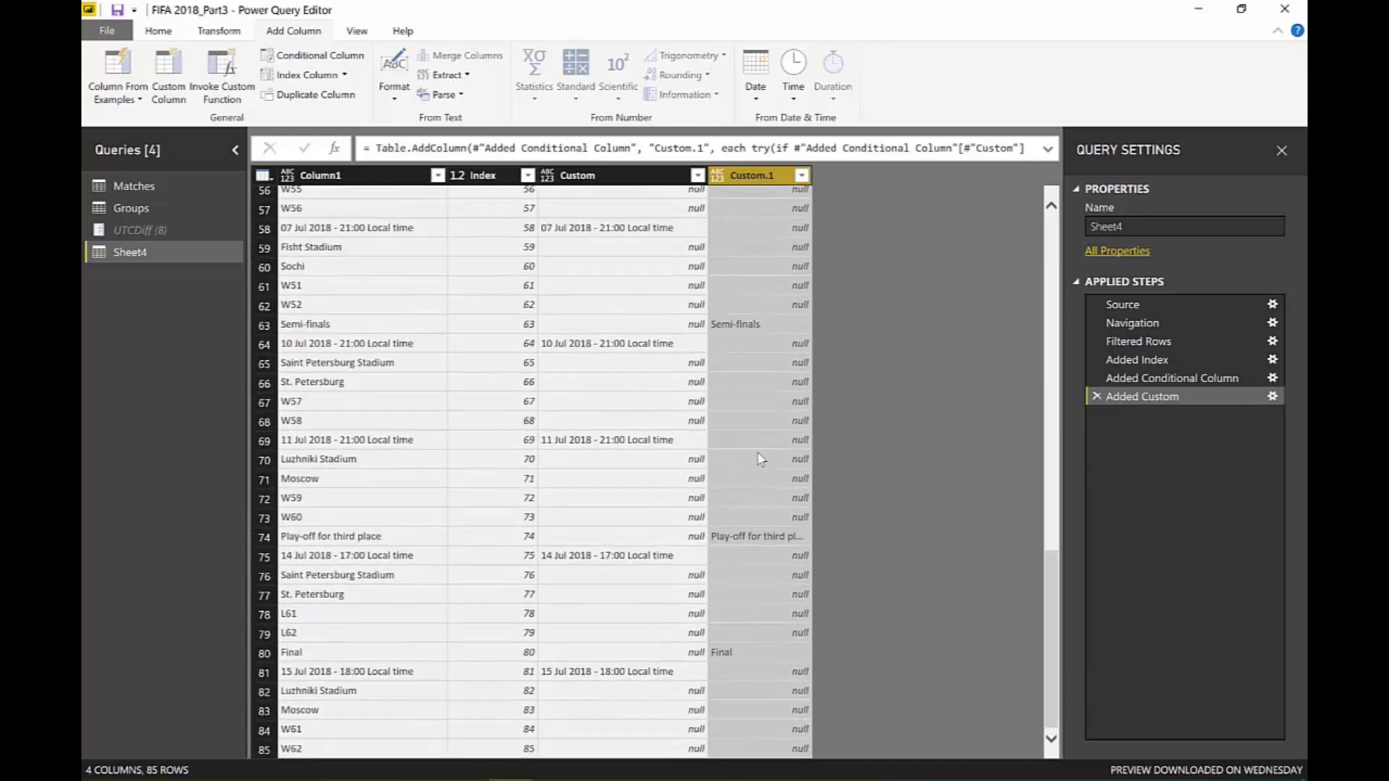
scroll(758, 454, "up", 3)
scroll(749, 434, "up", 16)
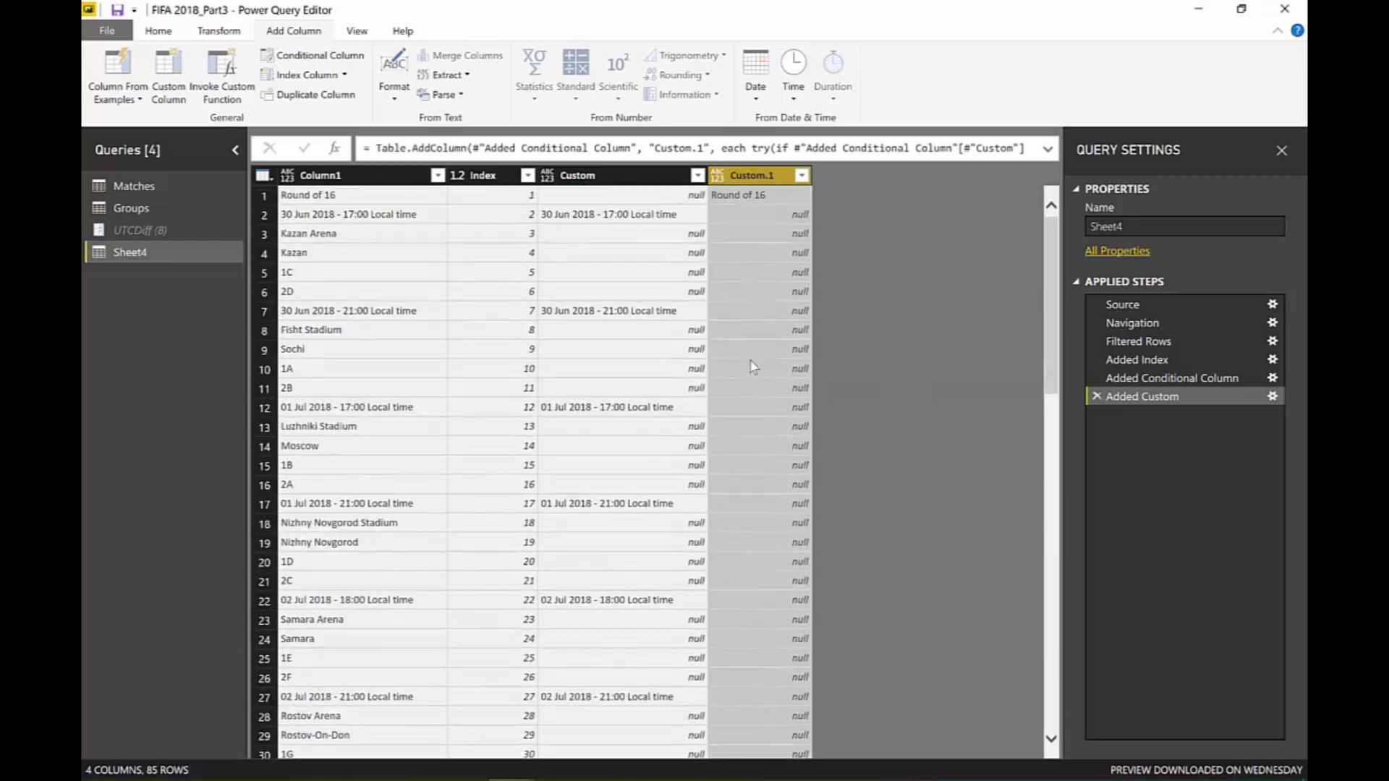
left_click(771, 177)
right_click(771, 183)
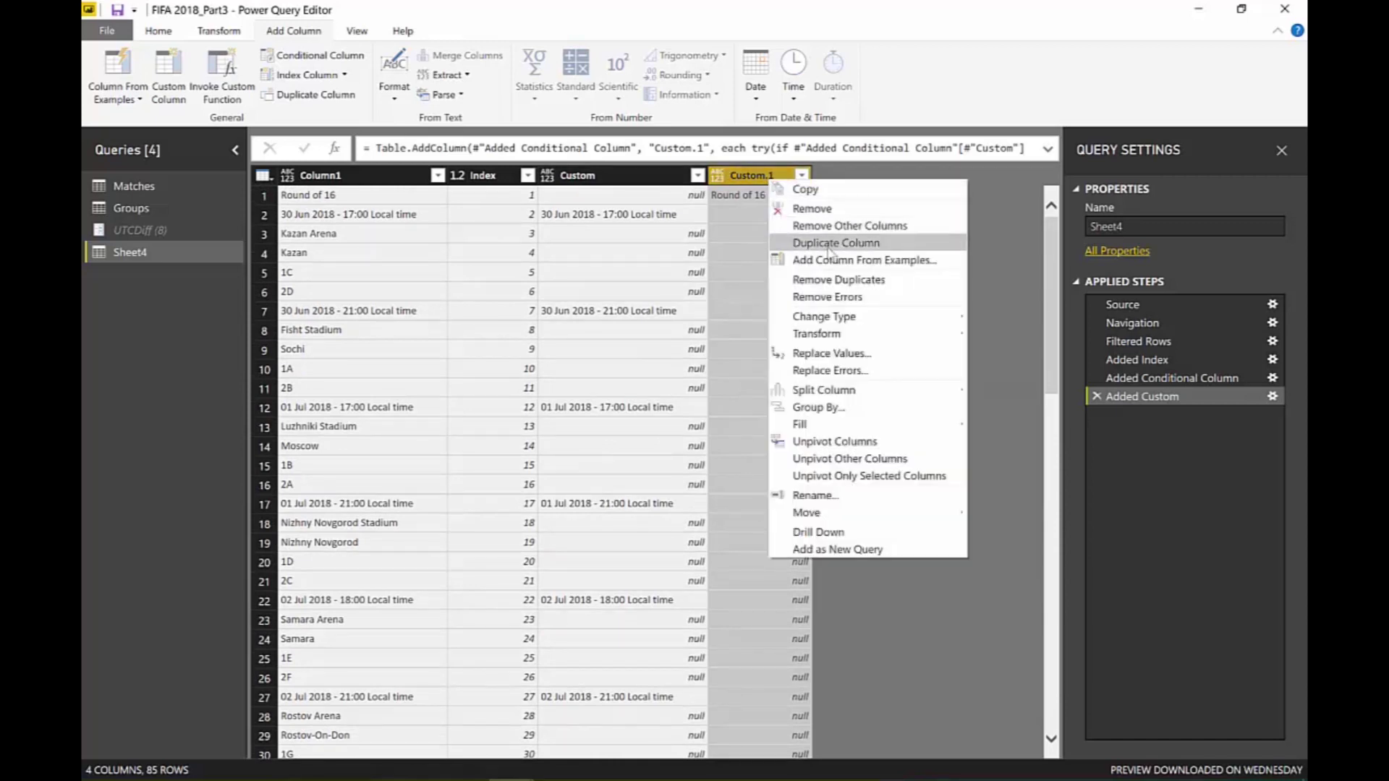
left_click(827, 248)
Fill the round names in the original Custom.1 column down over the null rows.
left_click(771, 177)
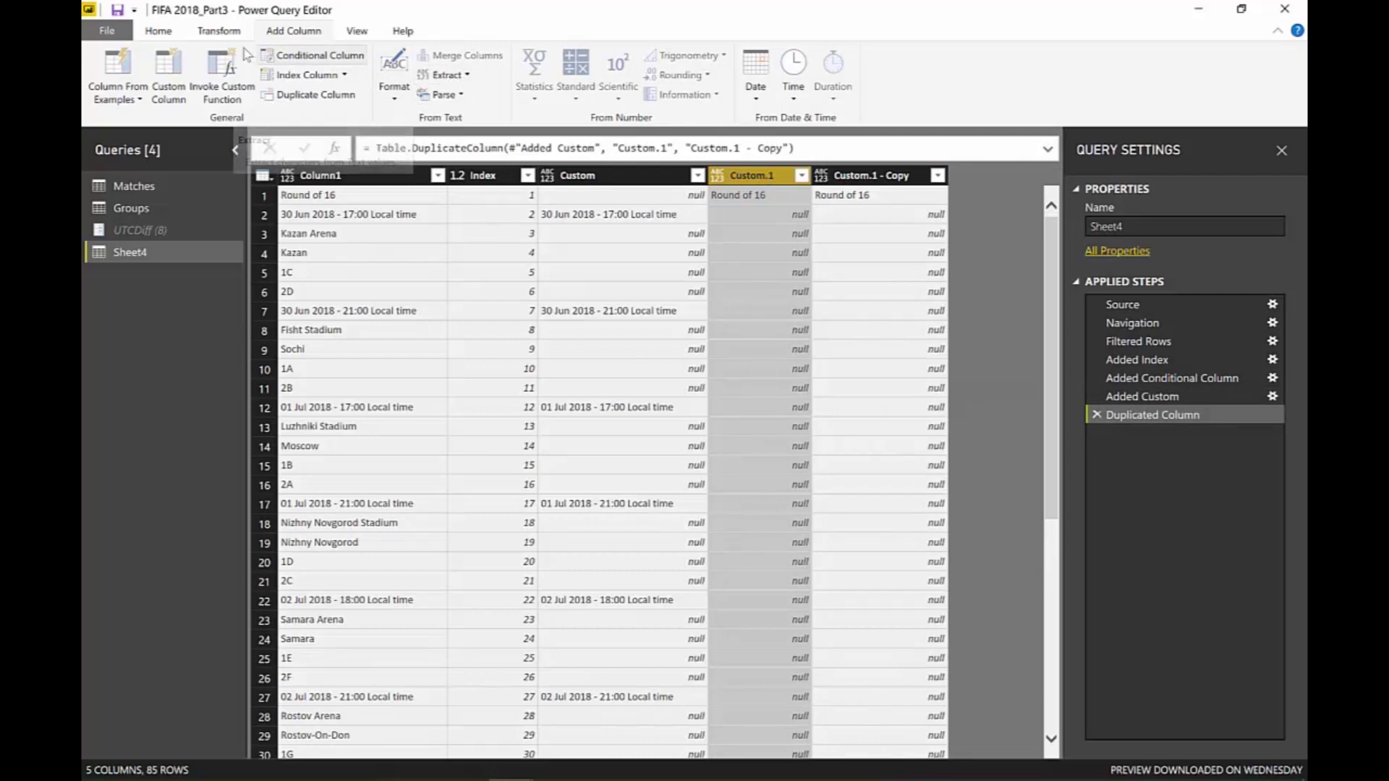
left_click(221, 33)
left_click(398, 75)
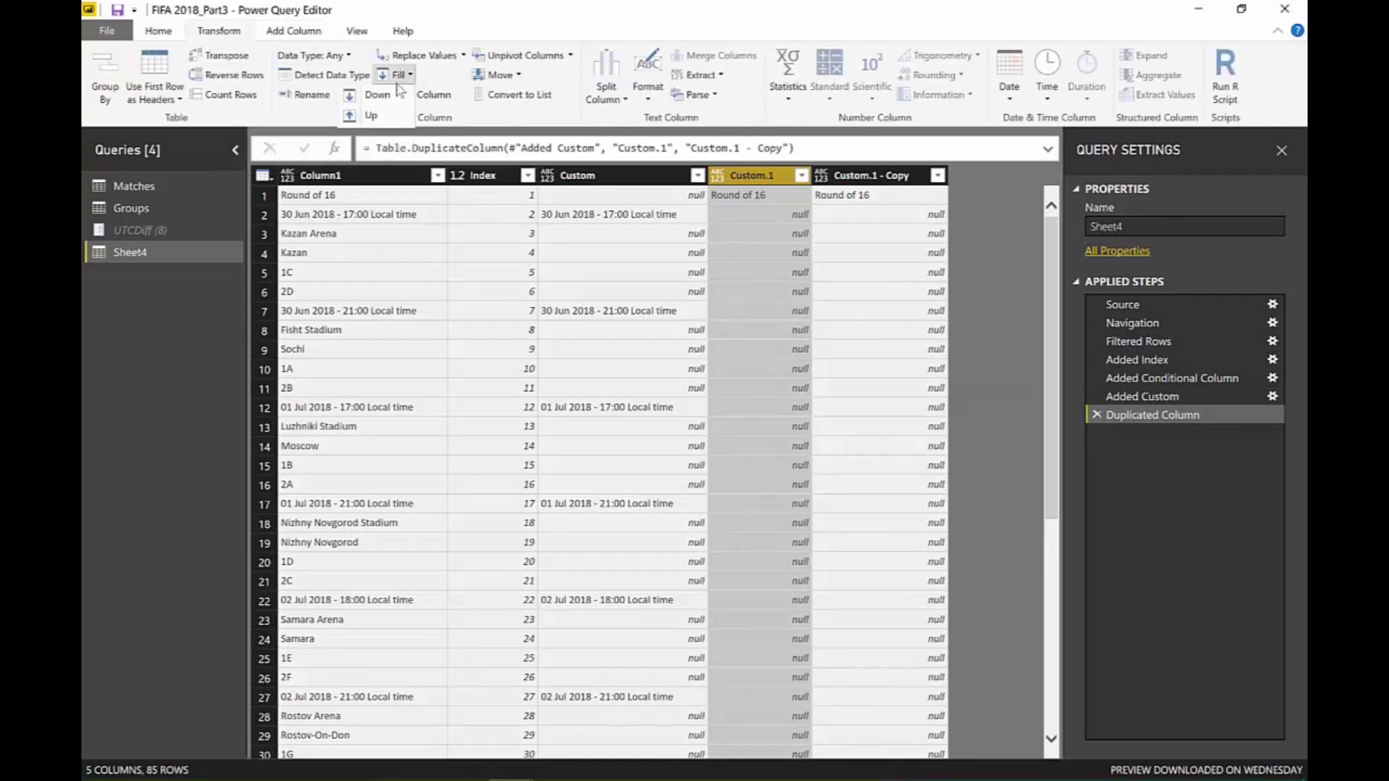
left_click(395, 93)
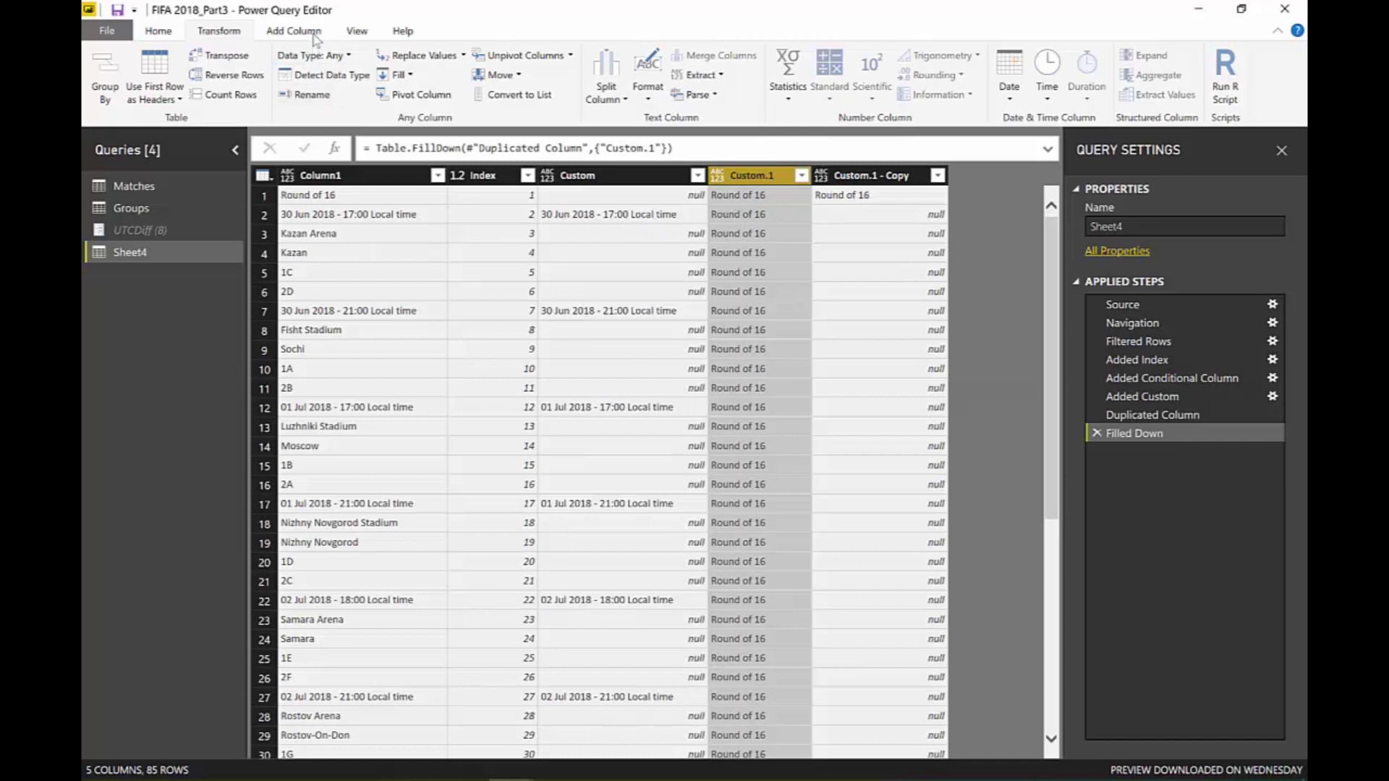
left_click(293, 31)
left_click(168, 72)
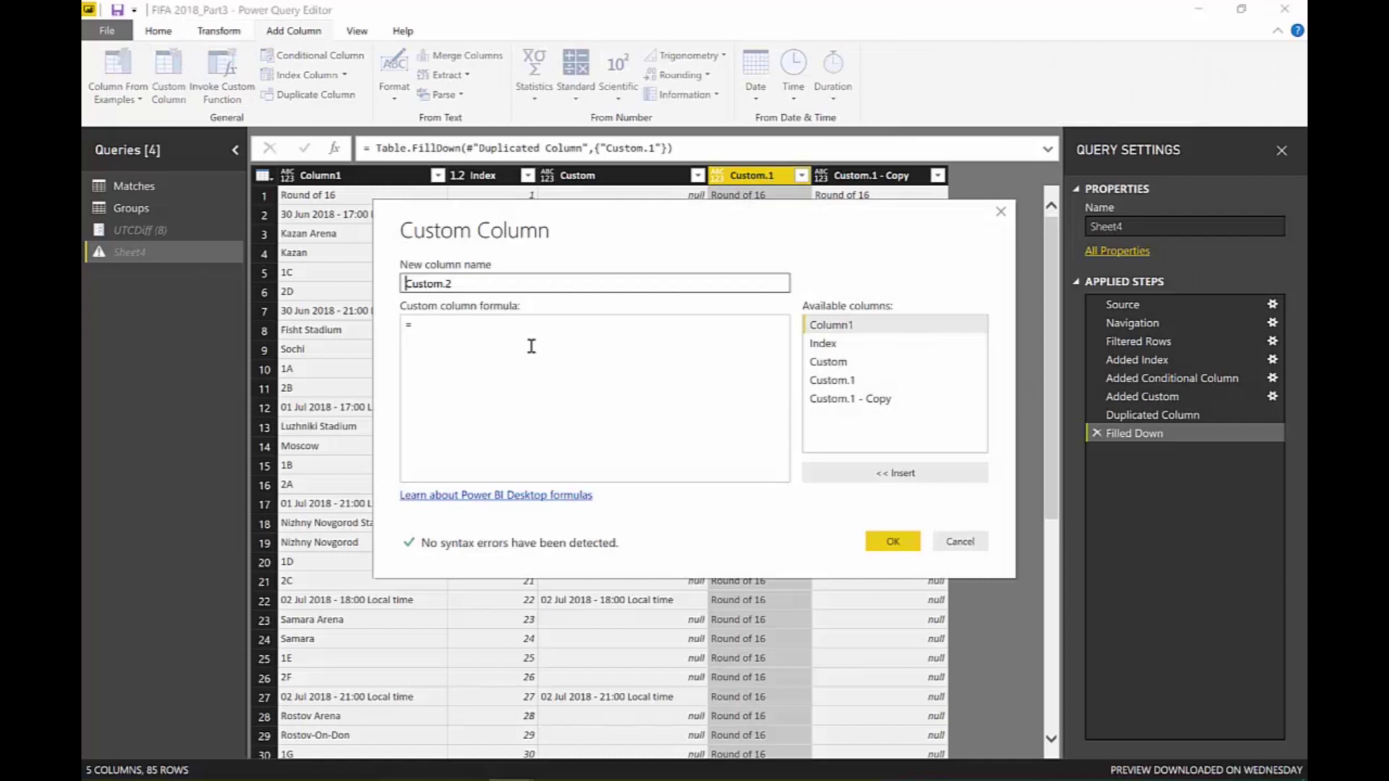
left_click_drag(661, 229, 685, 301)
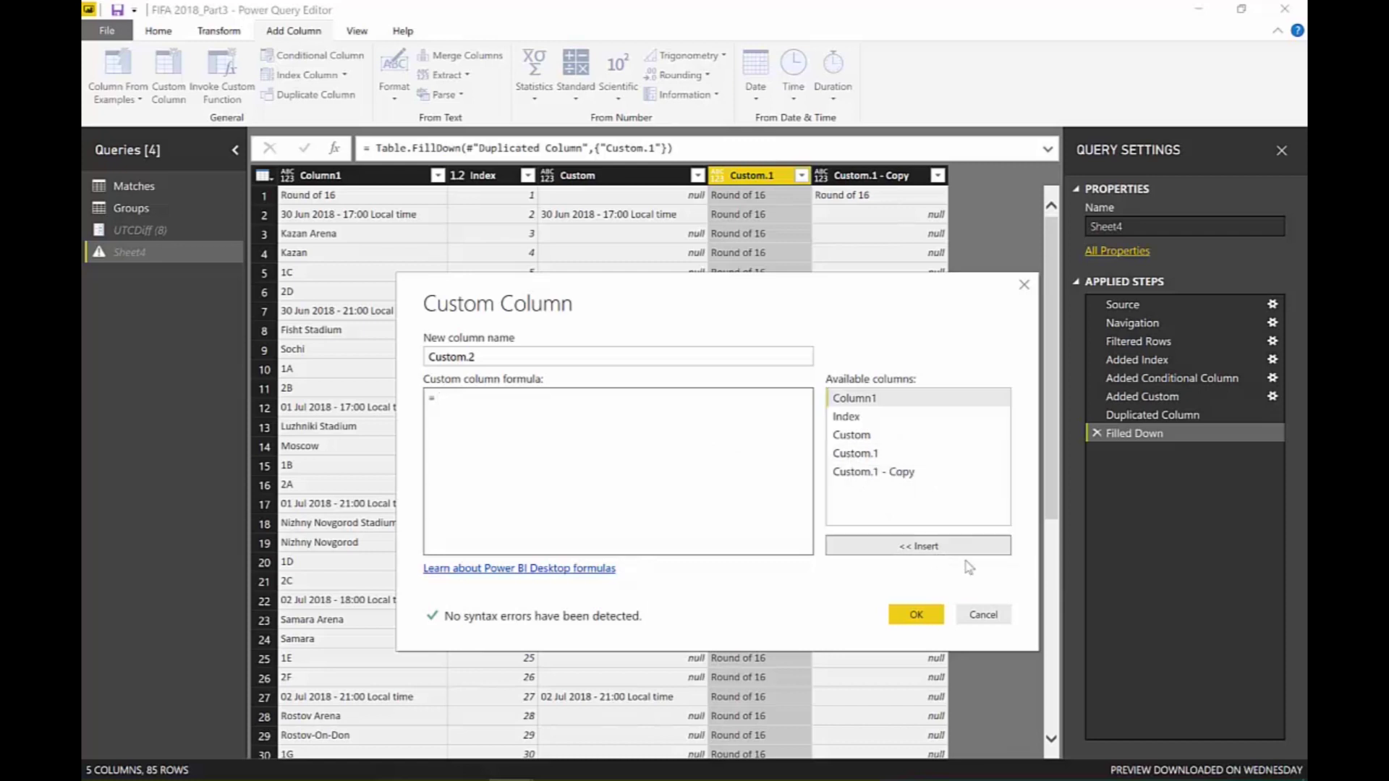
left_click(983, 614)
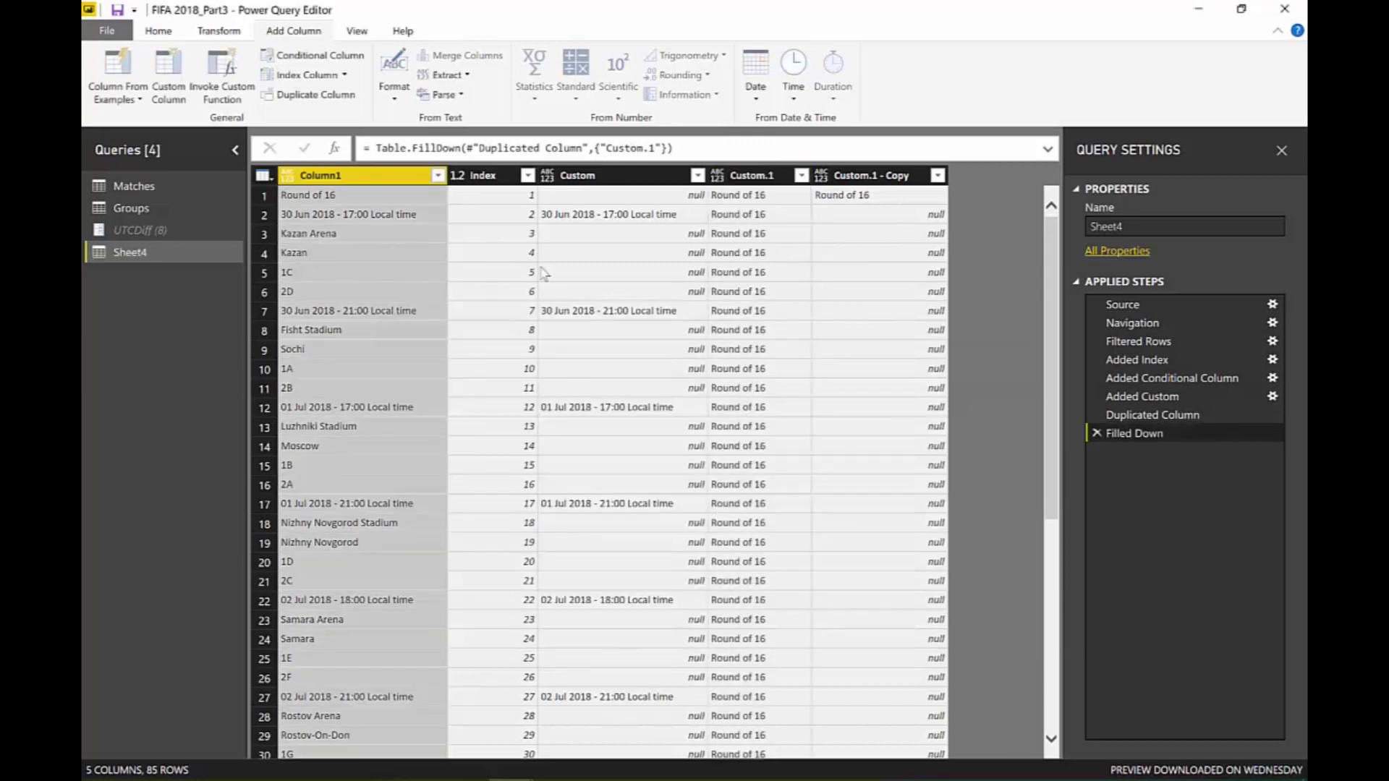
Start a new conditional column with a rule testing that the Custom column does not equal null.
left_click(310, 58)
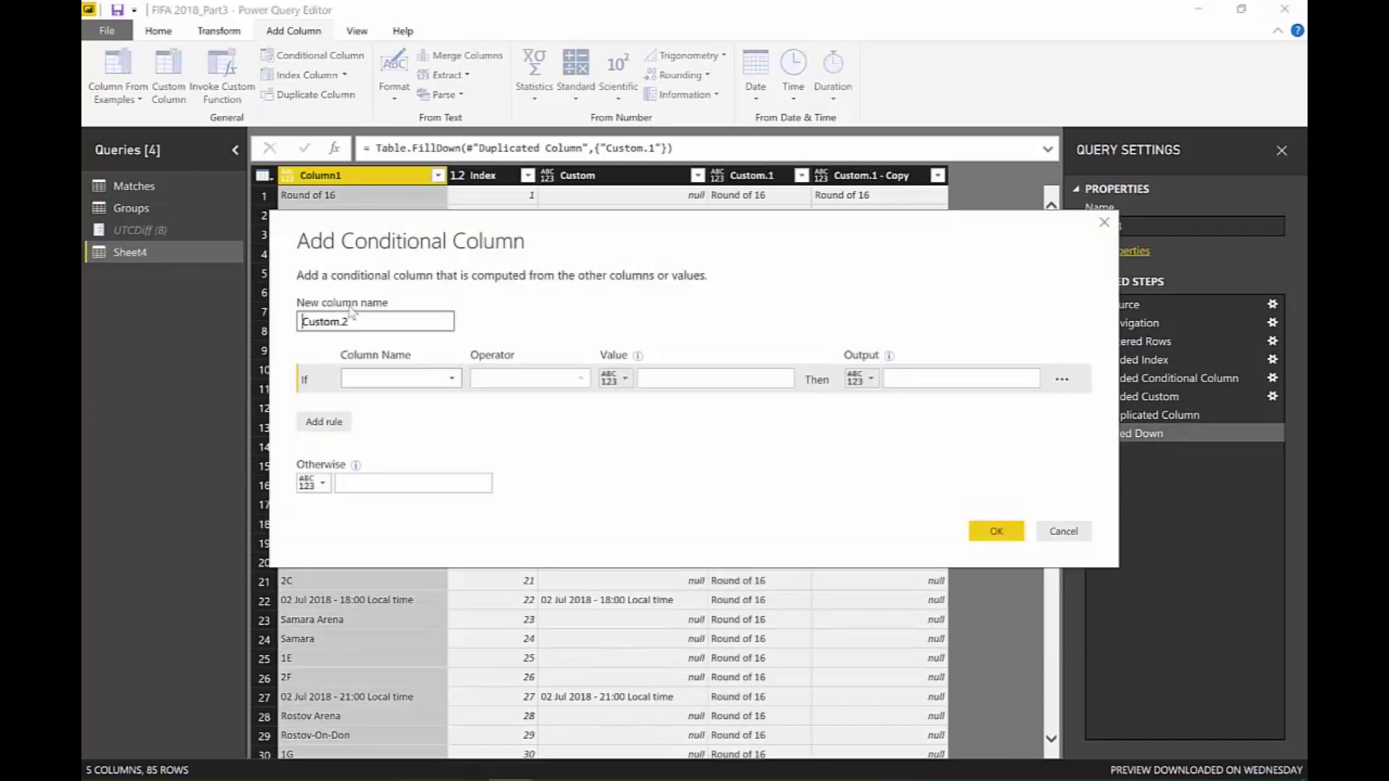
left_click(402, 380)
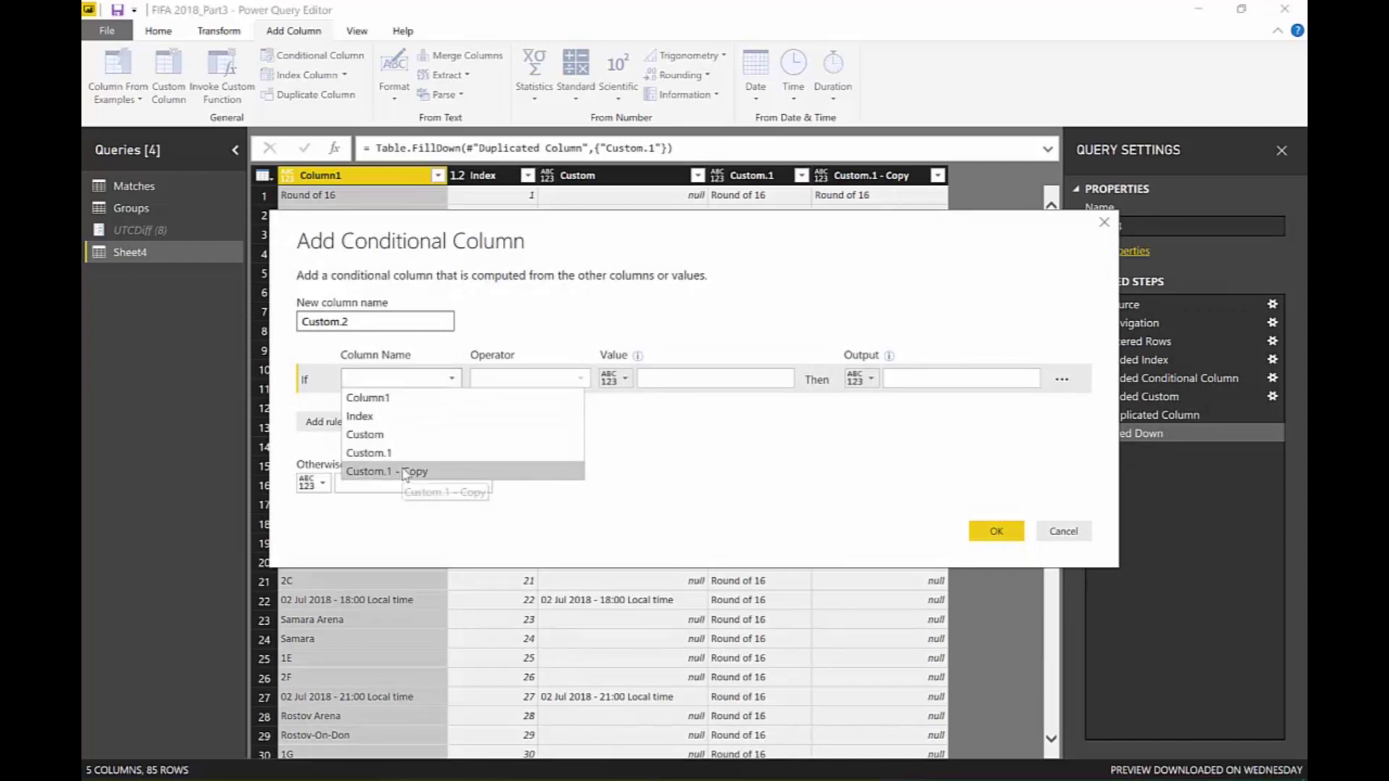
left_click(398, 435)
left_click(521, 380)
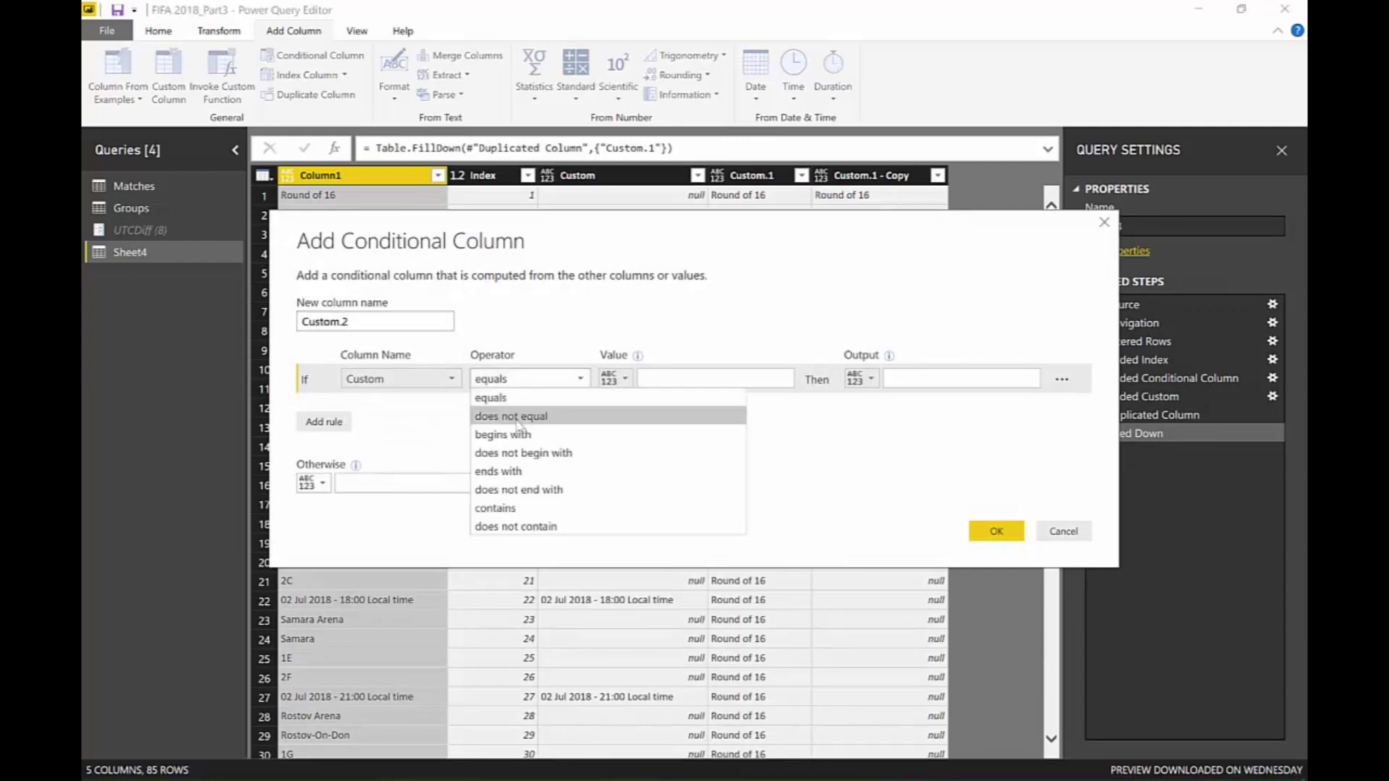
left_click(520, 426)
left_click(688, 374)
type("null")
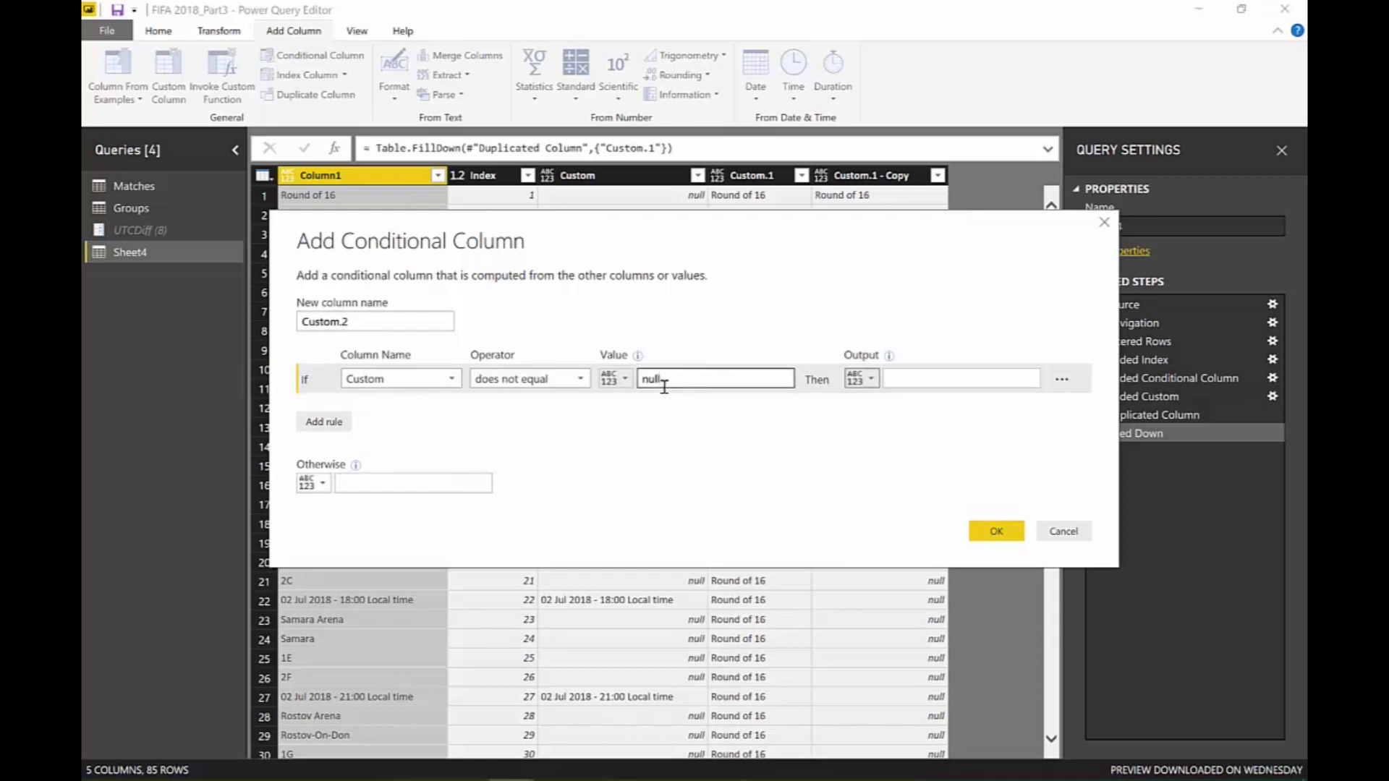
Set the rule's output to the Custom.1 column and the otherwise value to null, and create the conditional column.
left_click(861, 380)
left_click(874, 416)
left_click(932, 379)
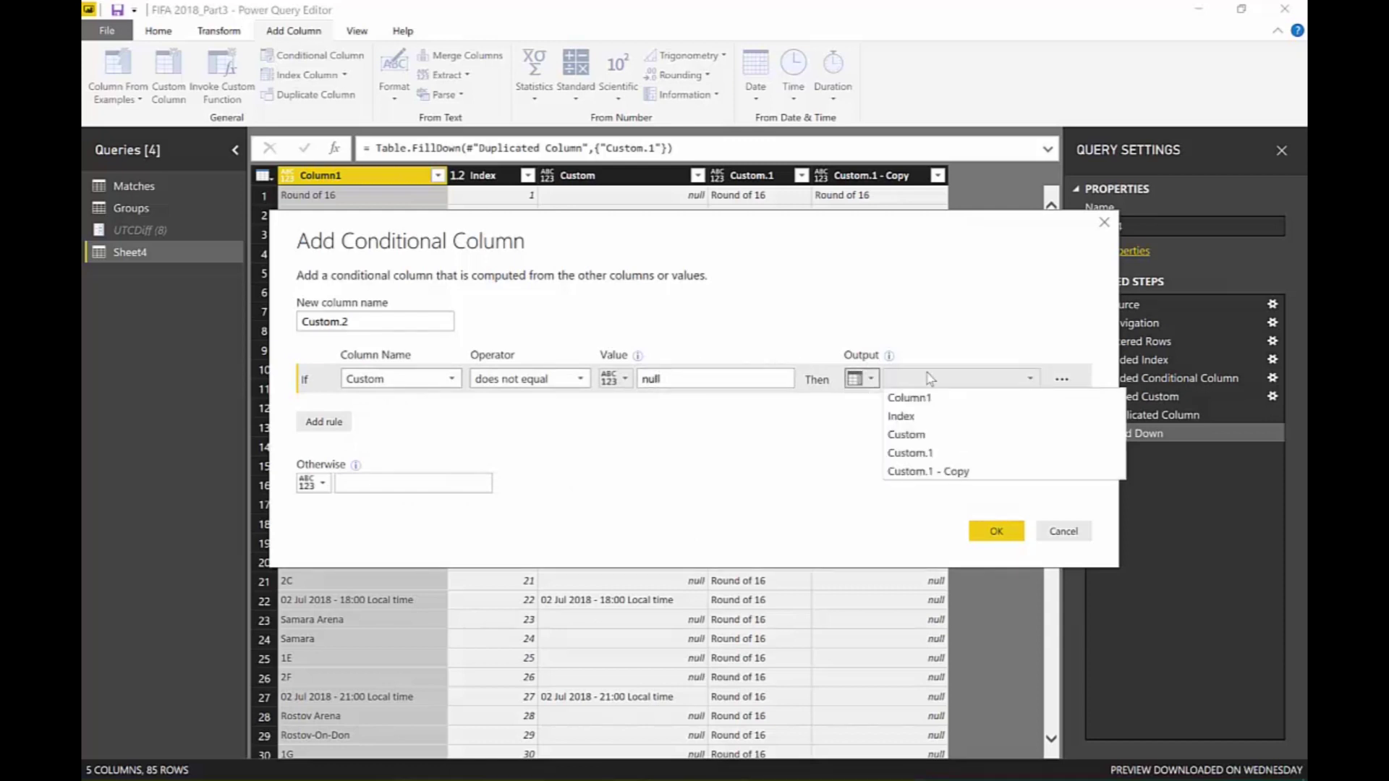
left_click(928, 454)
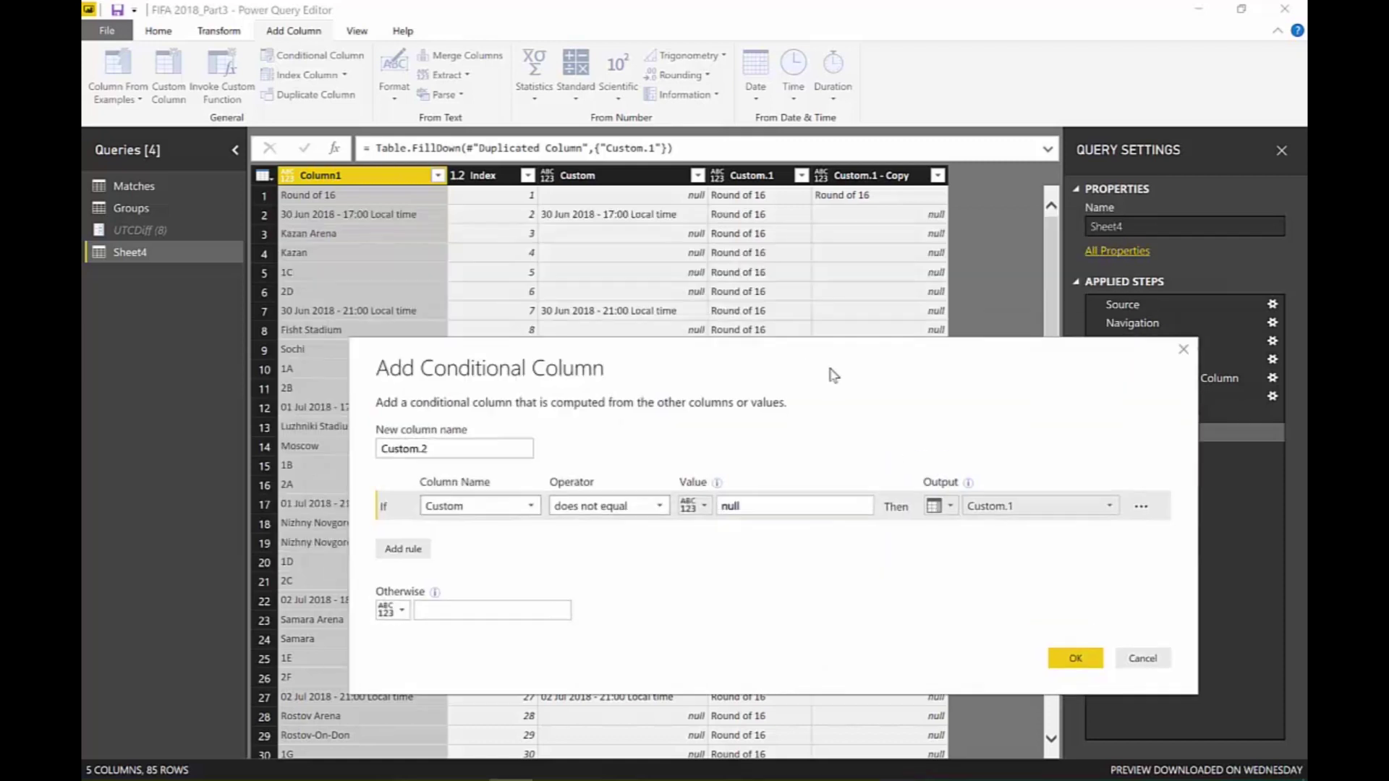
left_click(520, 592)
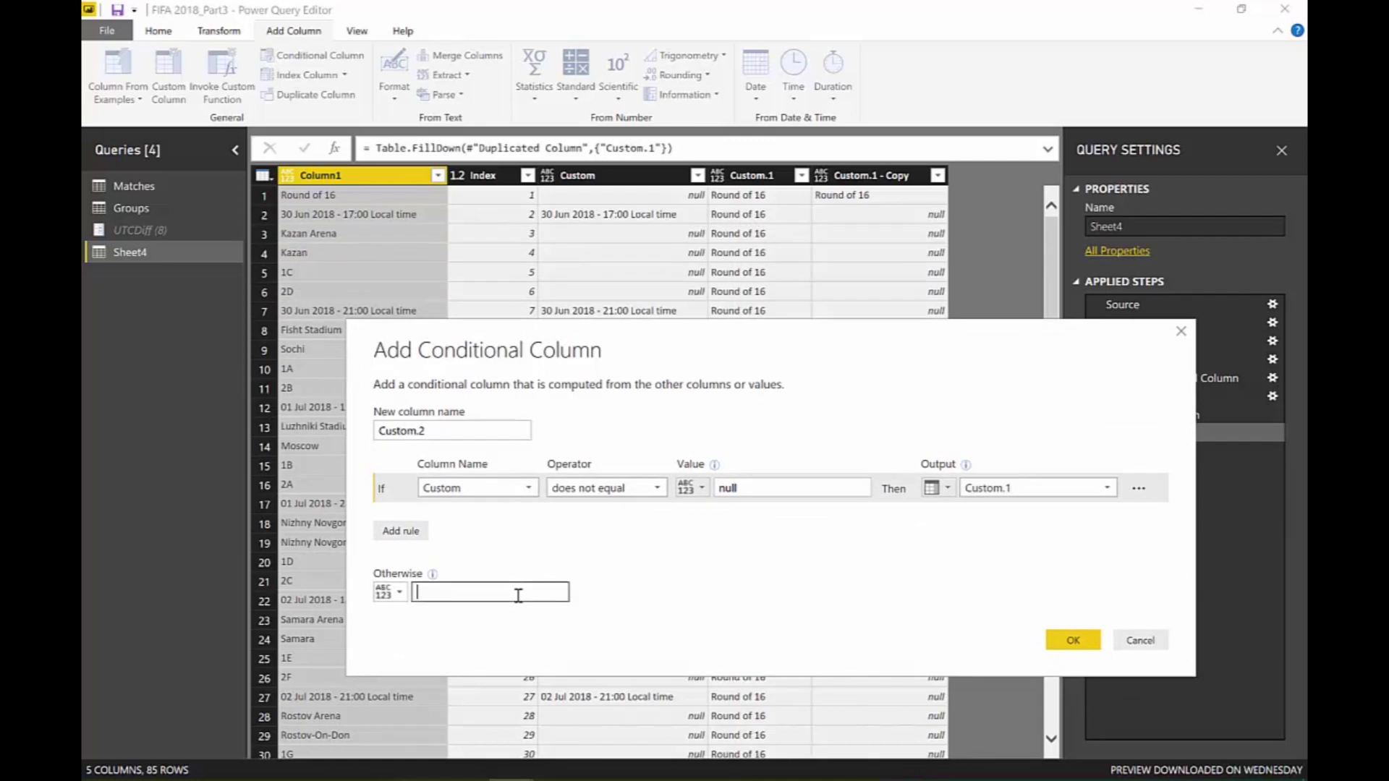
type("null")
key("Return")
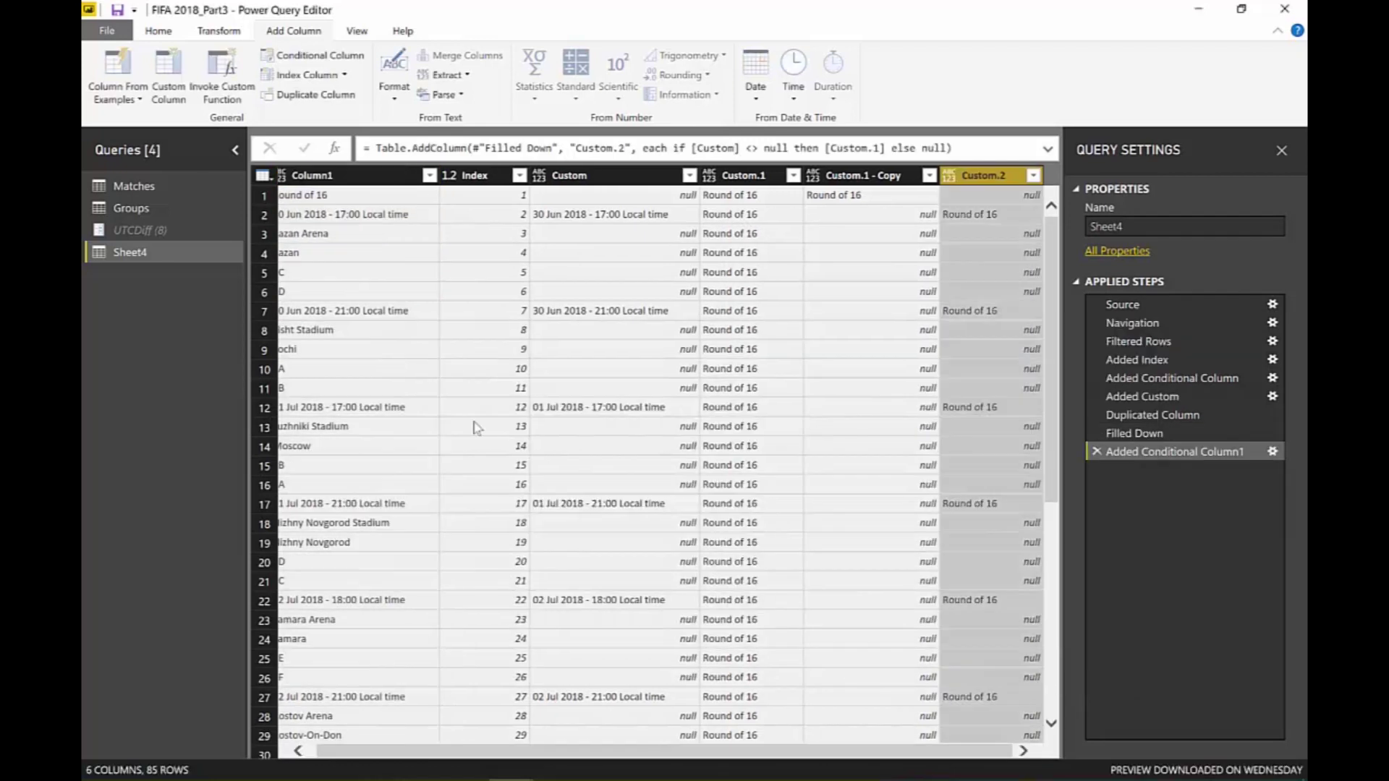
Check the new Custom.2 column's round names and filter the Custom.1 - Copy column to keep only null rows.
scroll(924, 576, "down", 2)
scroll(924, 577, "down", 15)
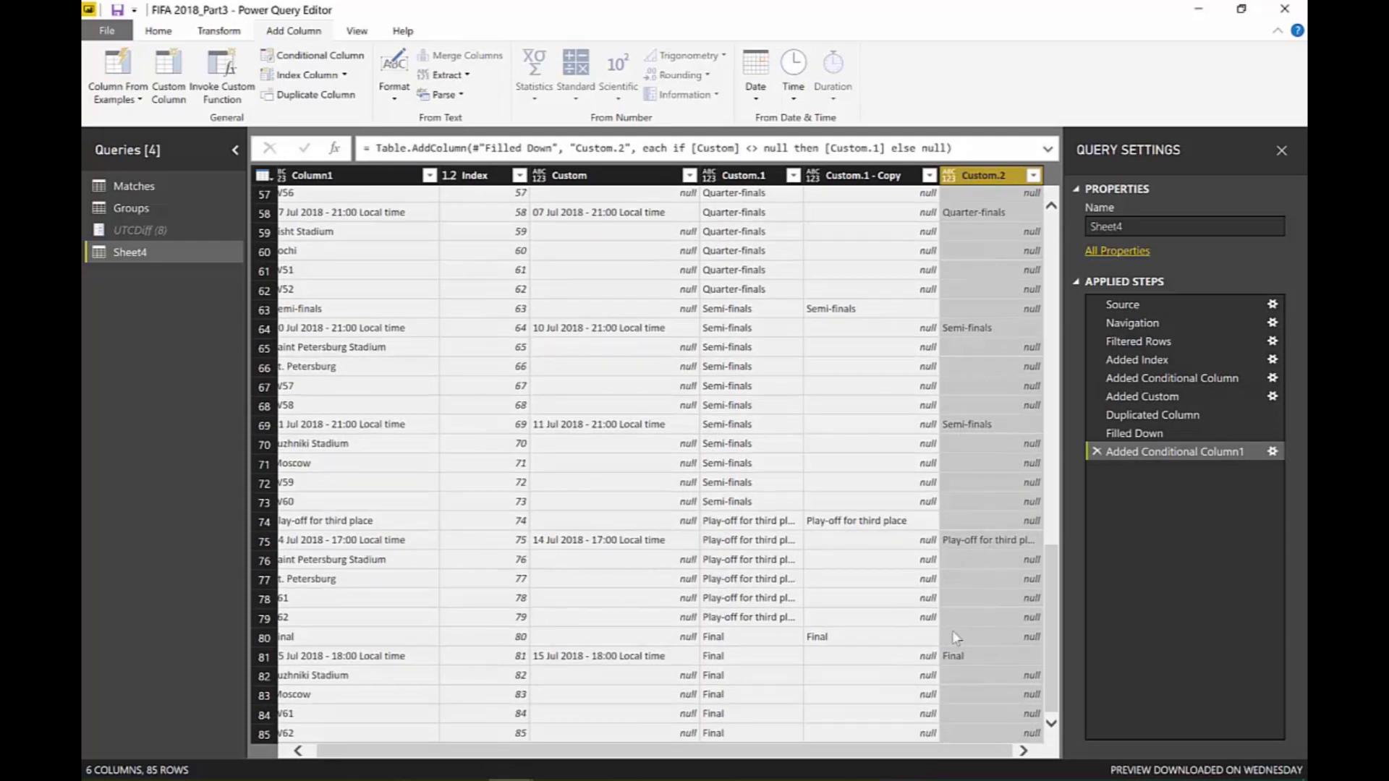
scroll(984, 637, "up", 7)
scroll(985, 658, "up", 11)
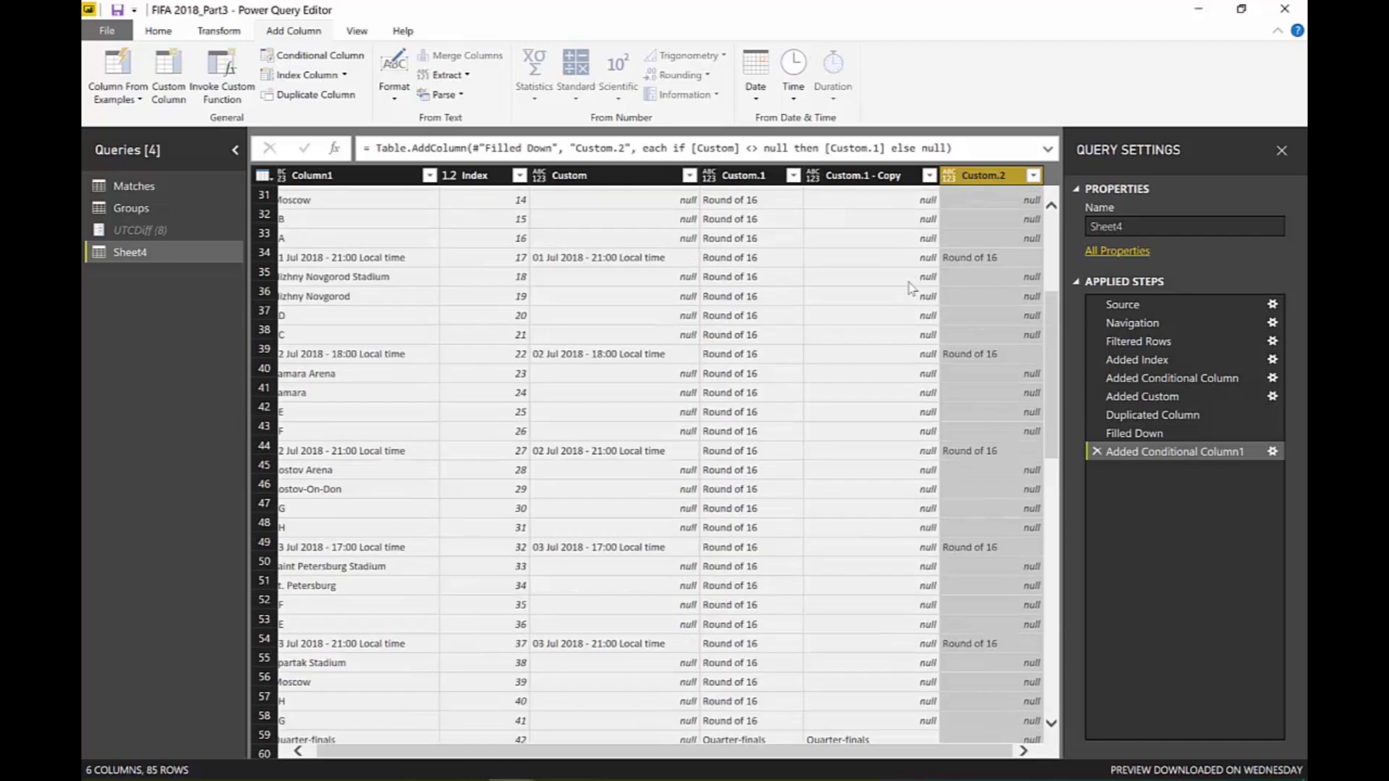
left_click(928, 176)
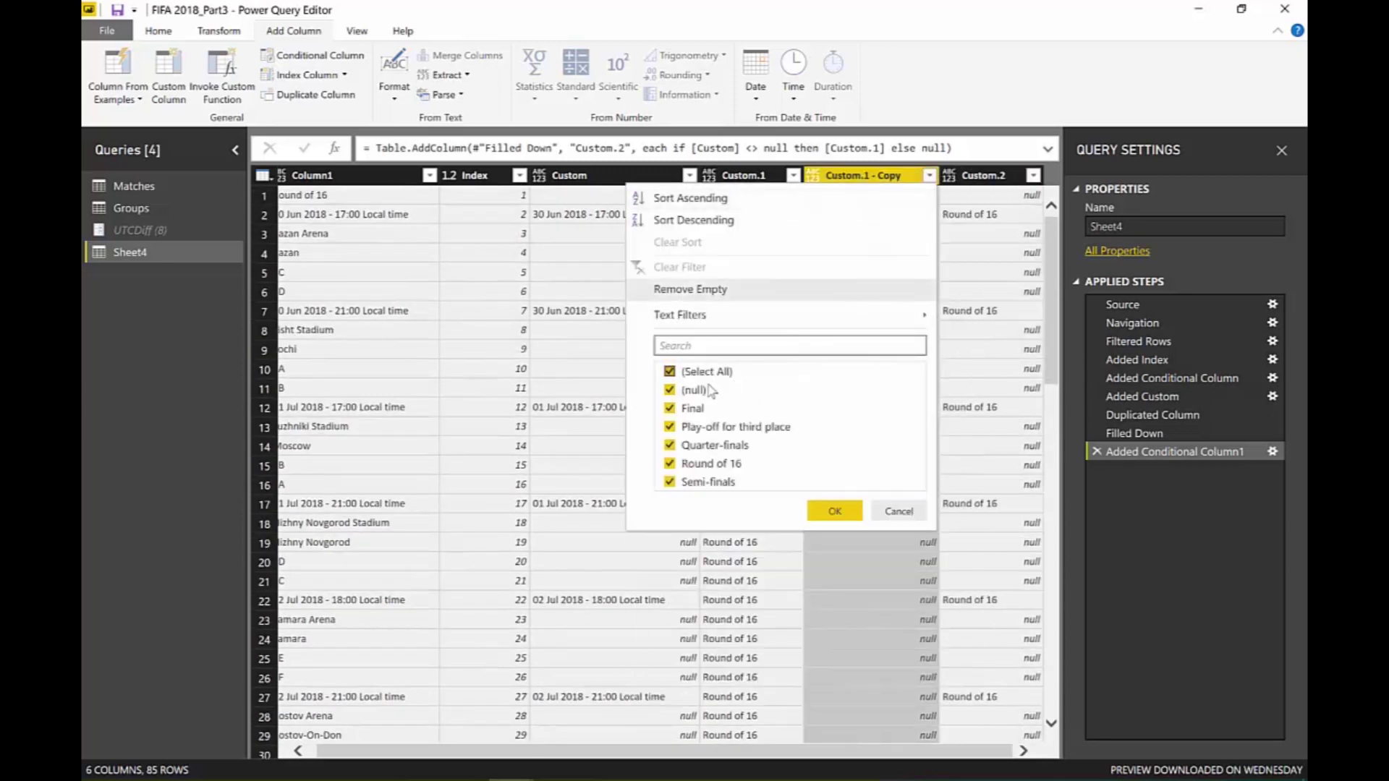
left_click(707, 371)
left_click(694, 390)
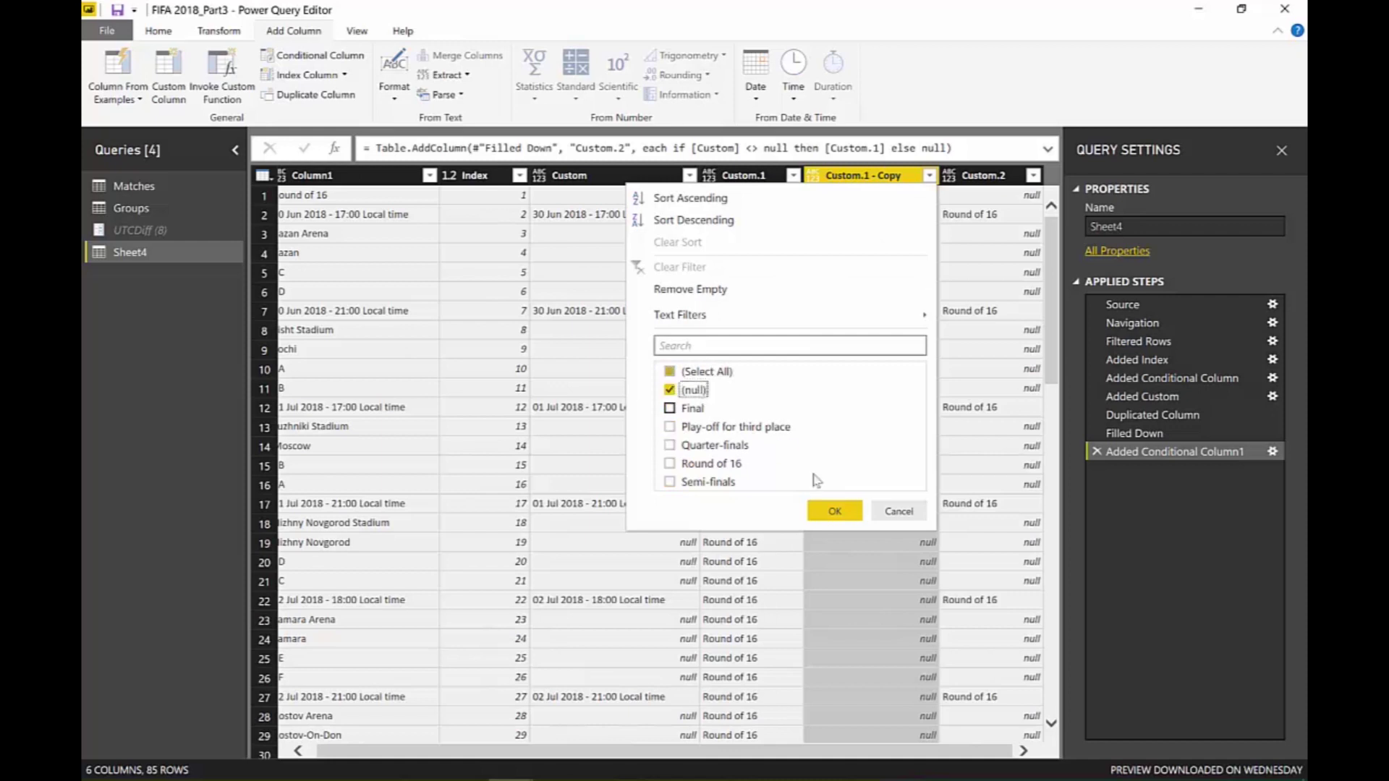
left_click(837, 514)
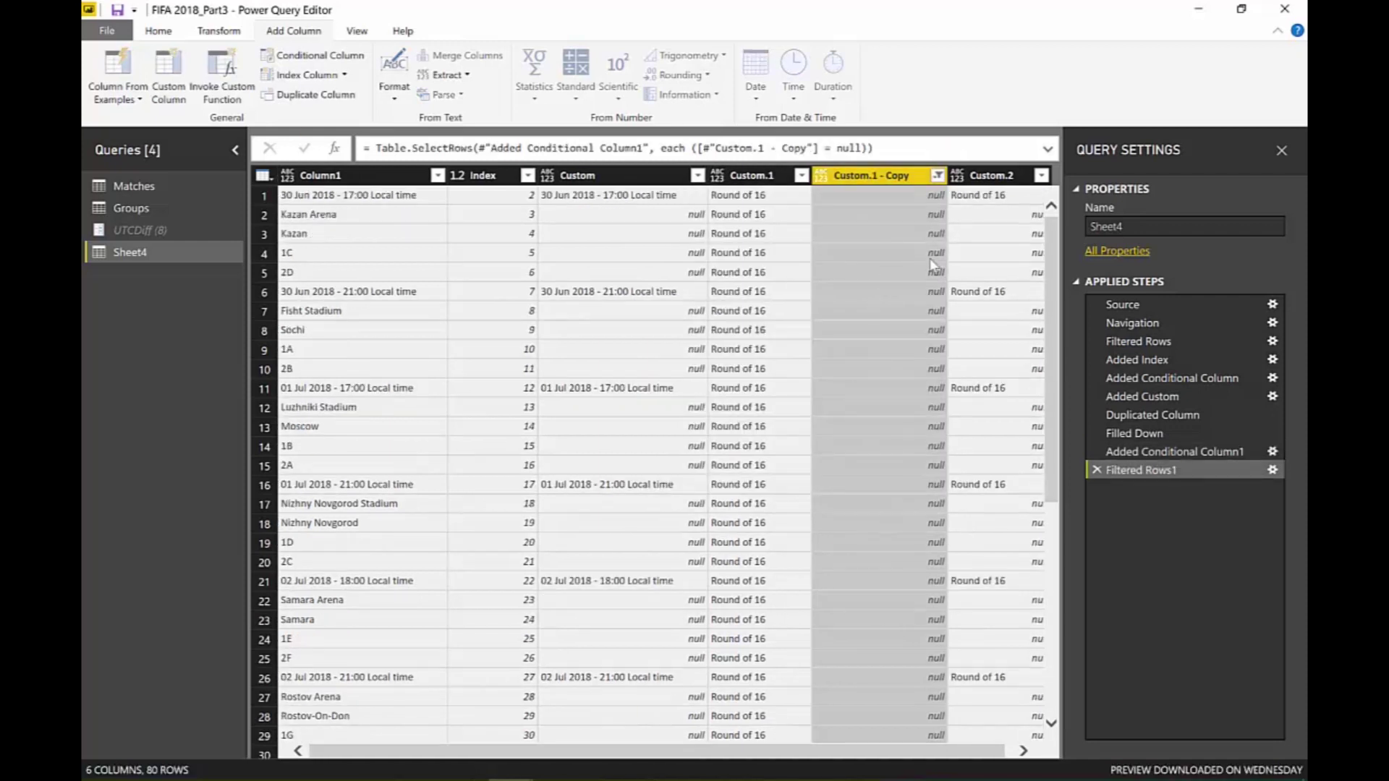
Remove the Custom.1 and Custom.1 - Copy columns.
left_click(756, 181, "ctrl")
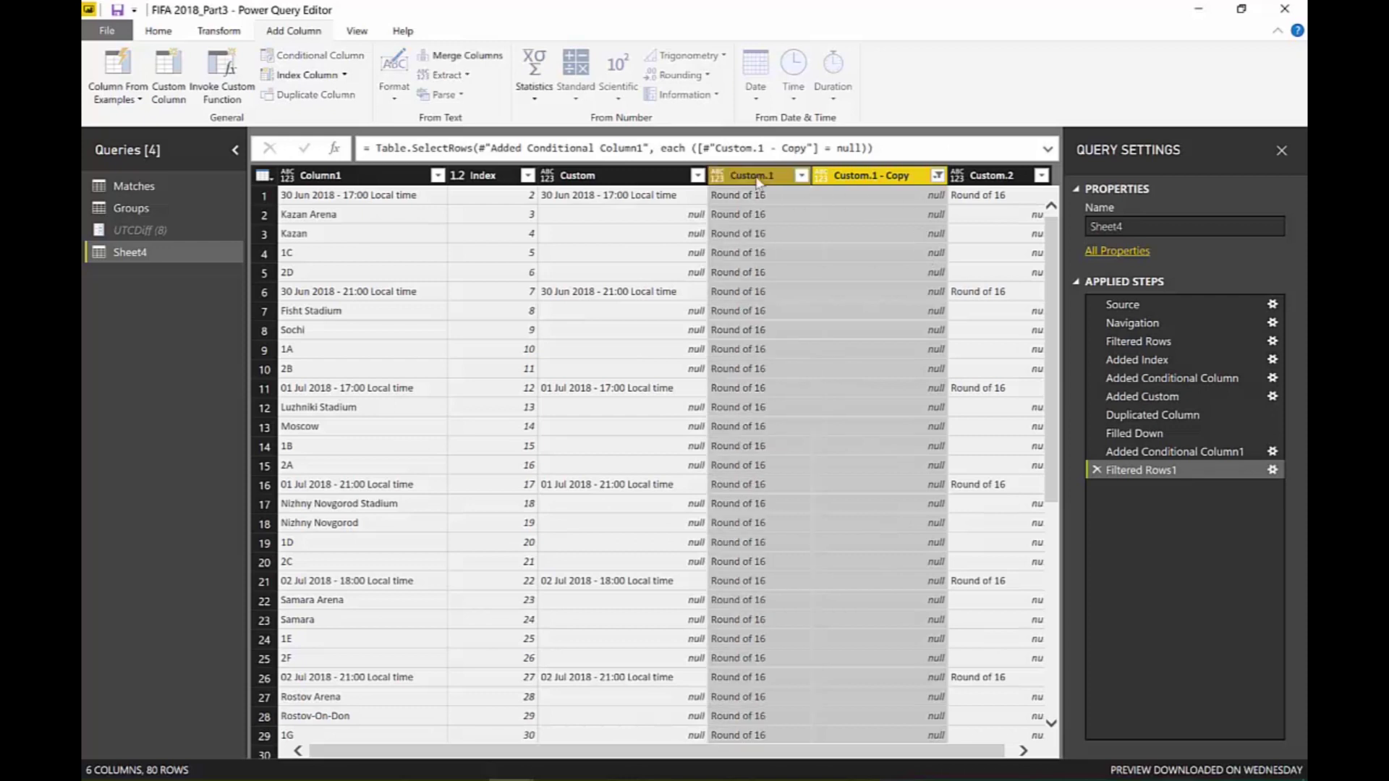
right_click(757, 181)
left_click(785, 208)
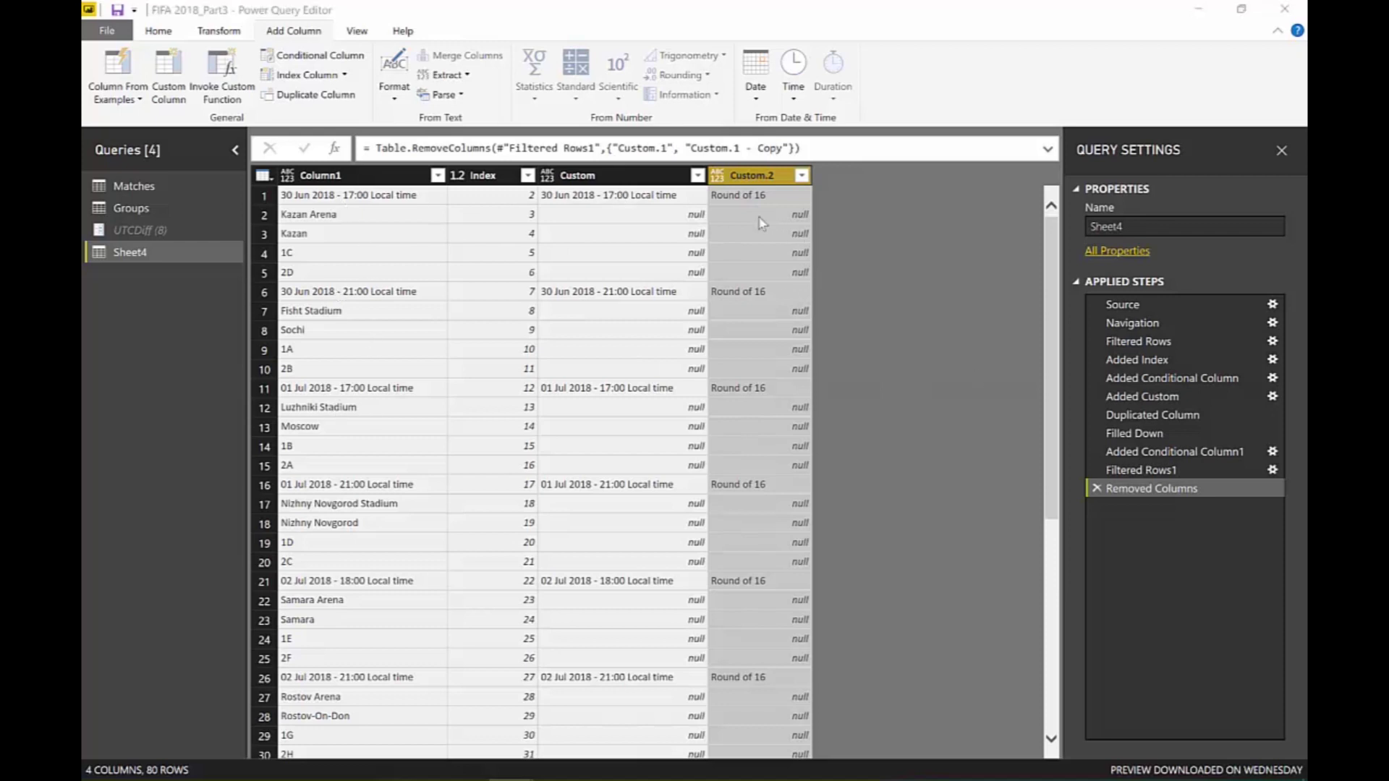
Fill the match dates in the Custom column down over the null rows.
left_click(617, 176)
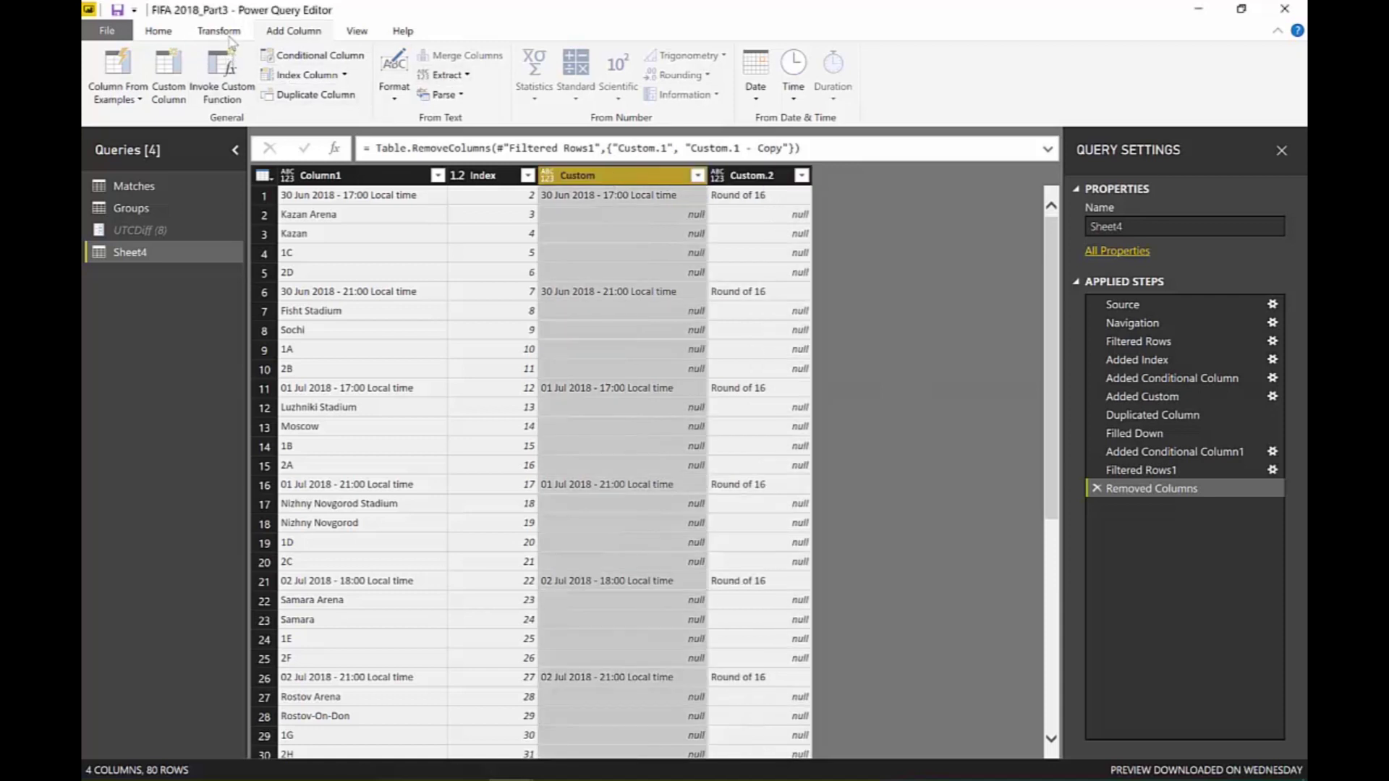
left_click(221, 35)
left_click(400, 75)
left_click(392, 97)
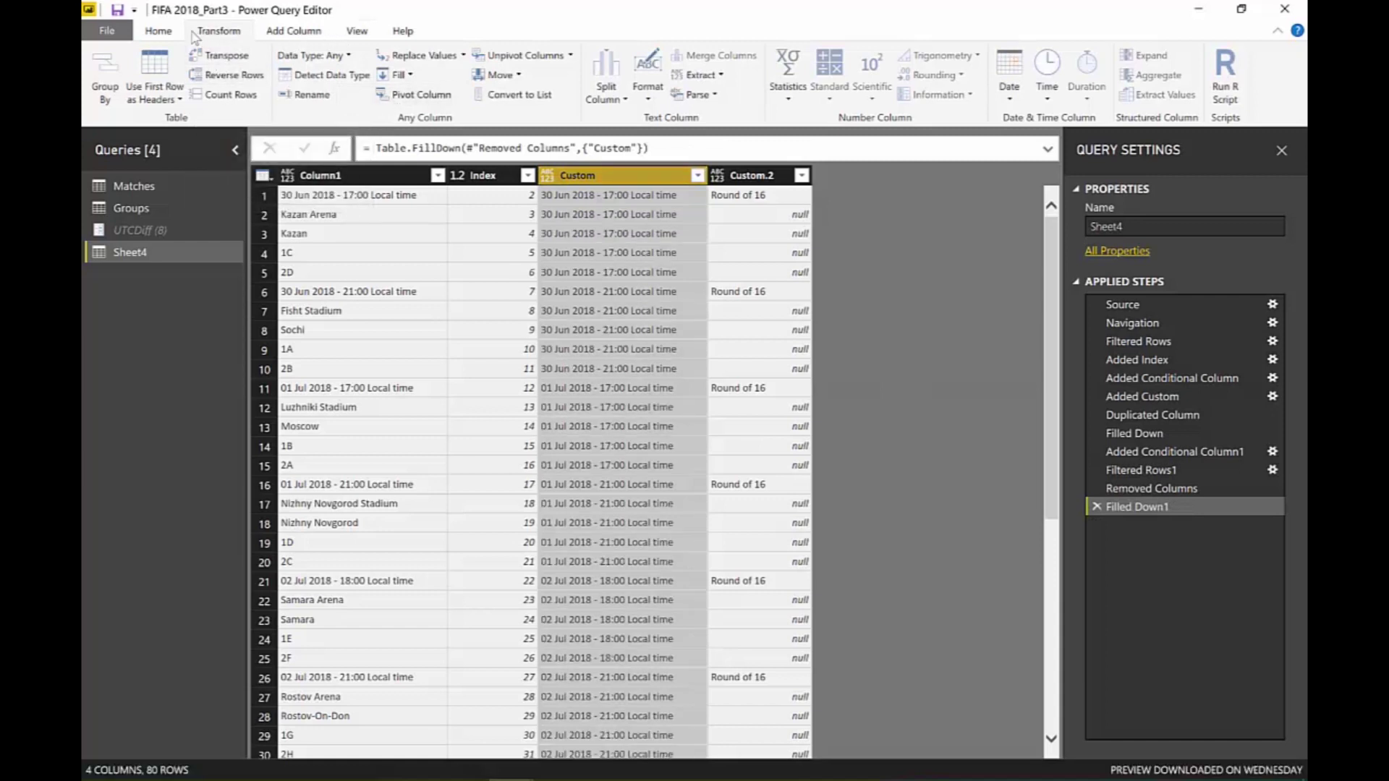
Group the rows by the Custom column using the All Rows operation and preview the first group's nested table.
left_click(119, 72)
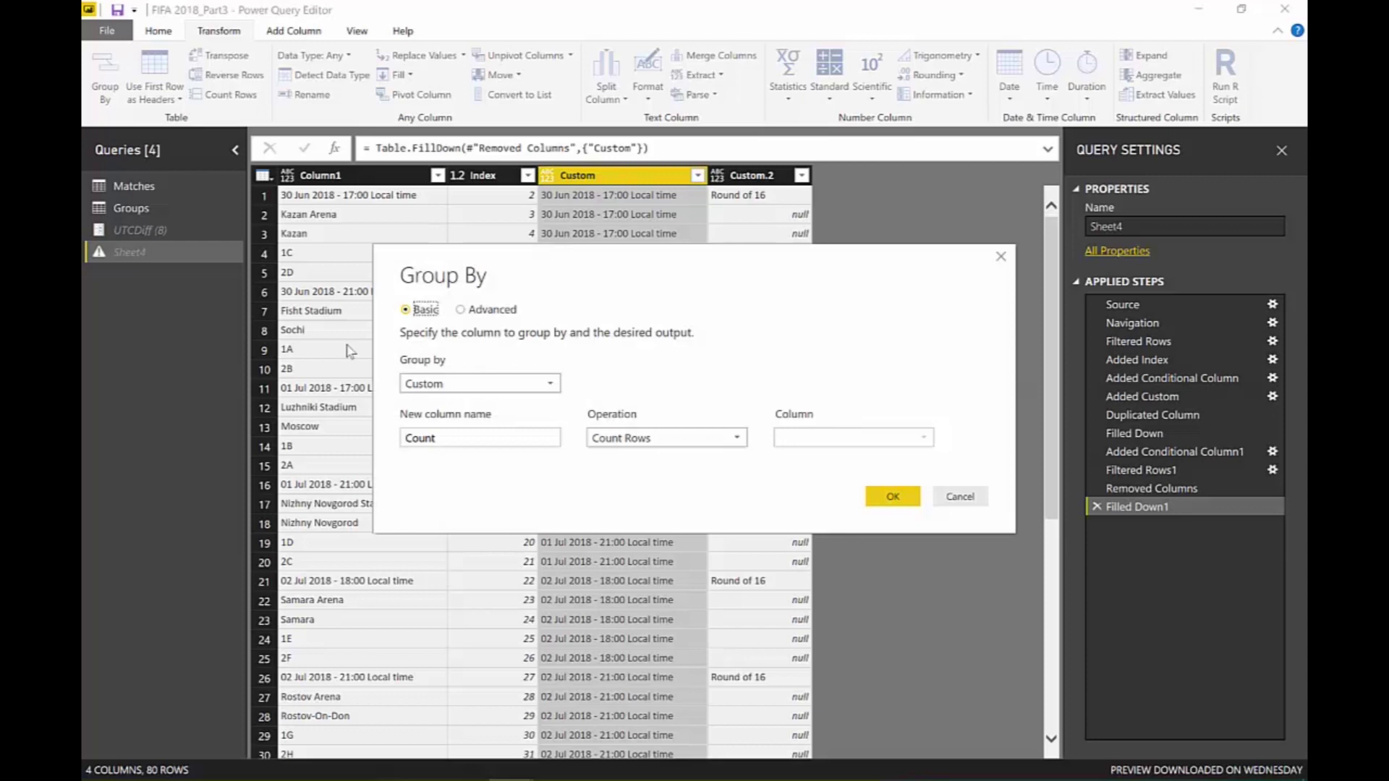
left_click(709, 439)
left_click(612, 585)
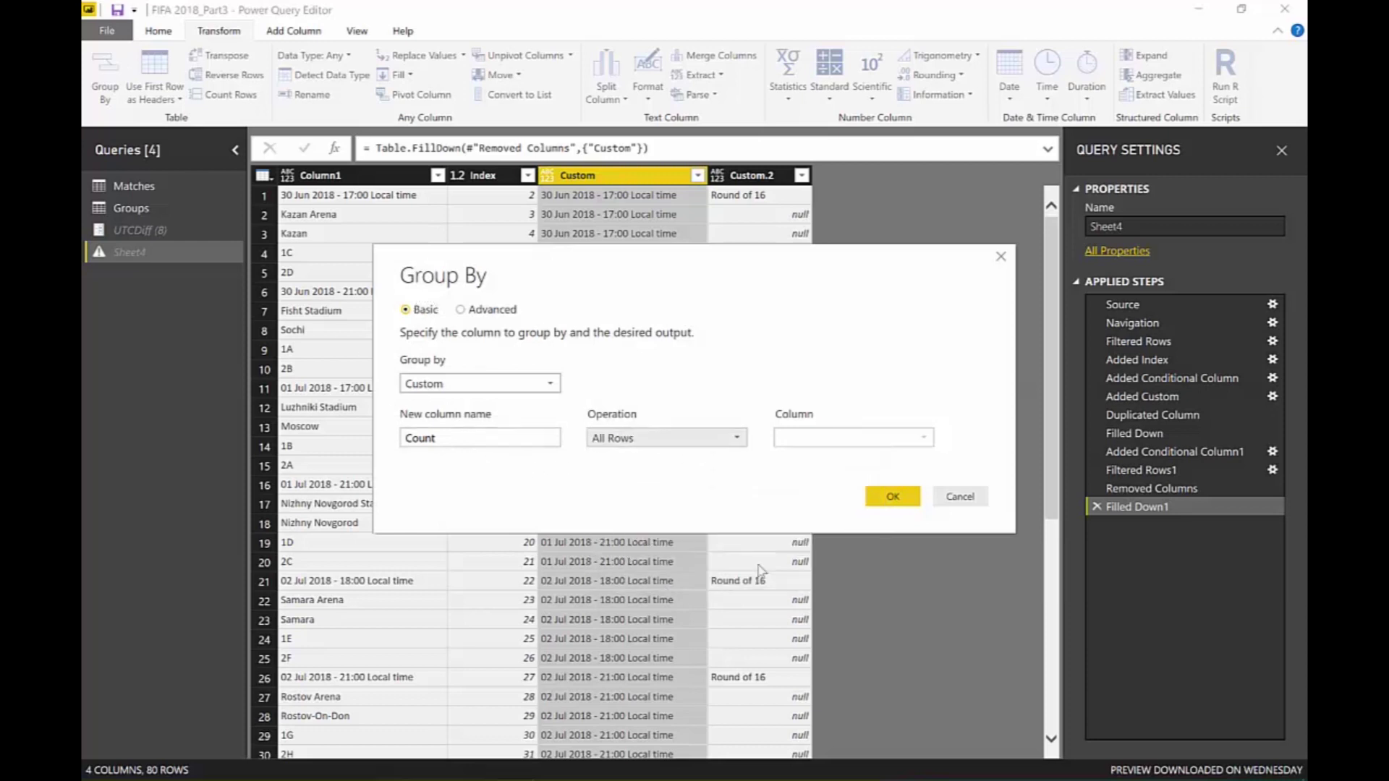
left_click(893, 497)
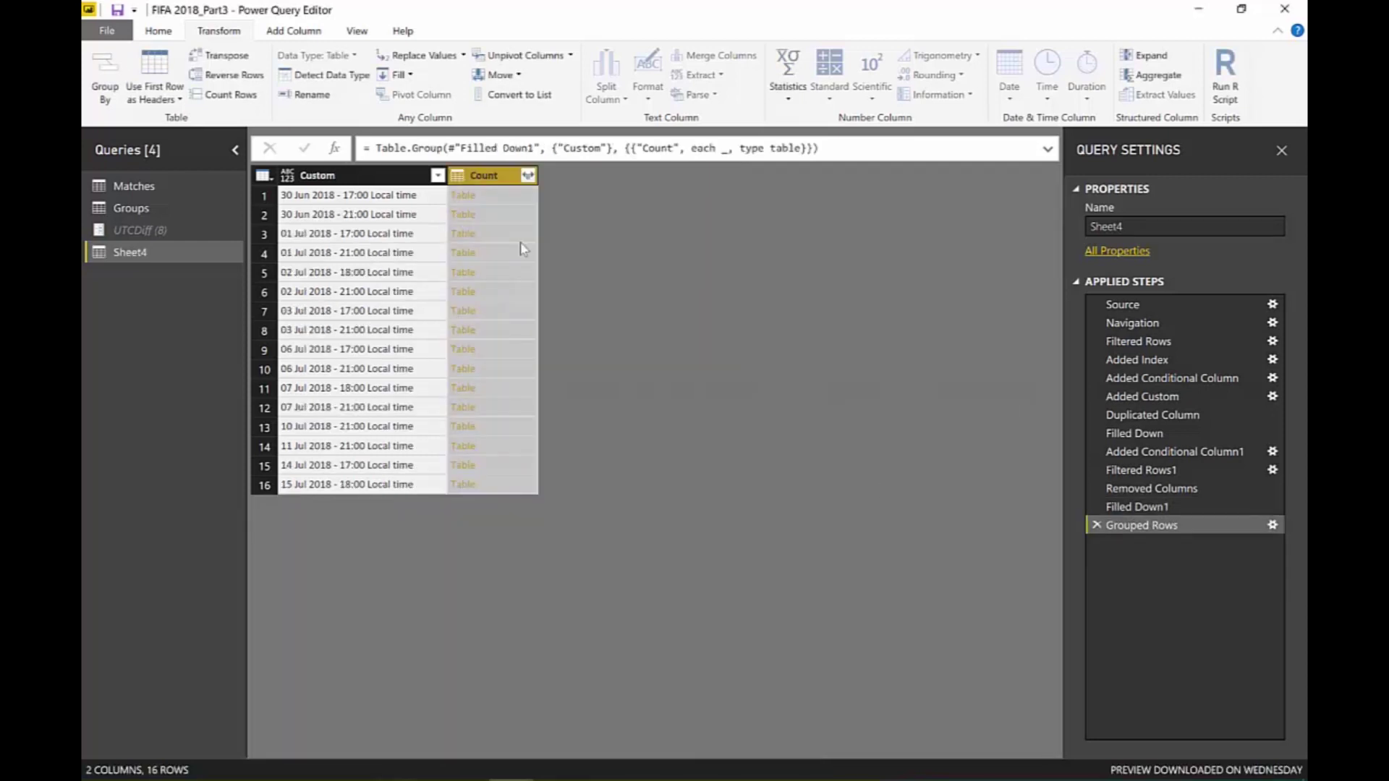
left_click(506, 197)
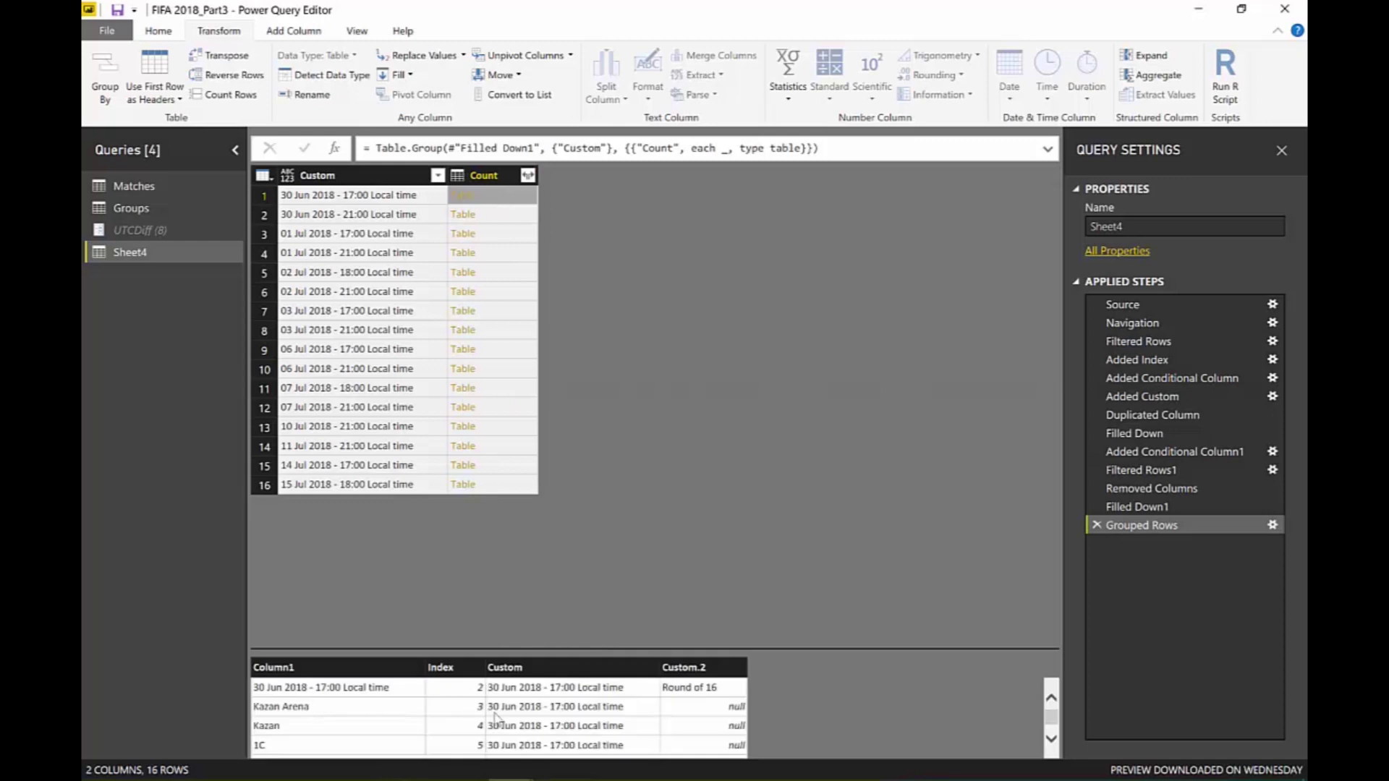
left_click_drag(618, 651, 620, 611)
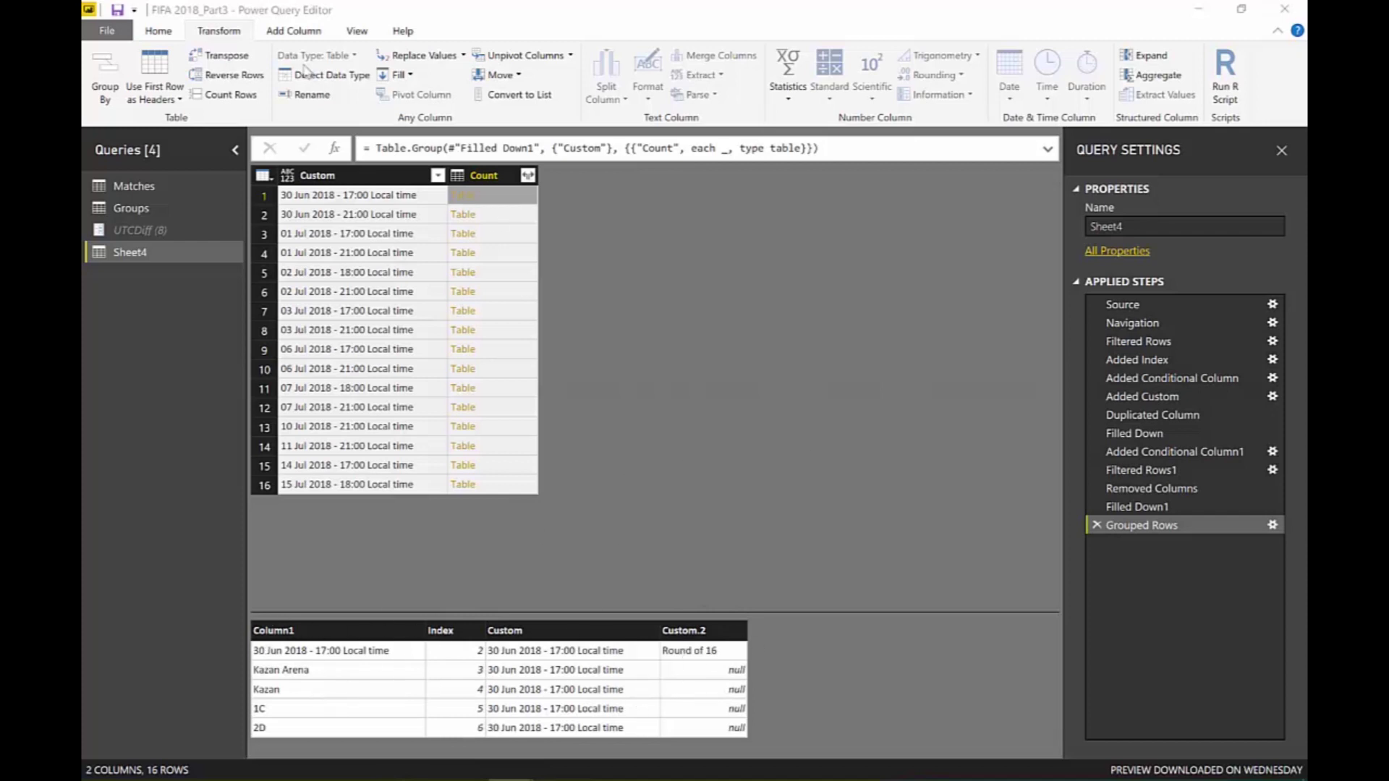
Add a custom column with the formula Table.SelectColumns([Count],{"Column1","Custom.2"}) and preview its first nested table.
left_click(293, 31)
left_click(168, 73)
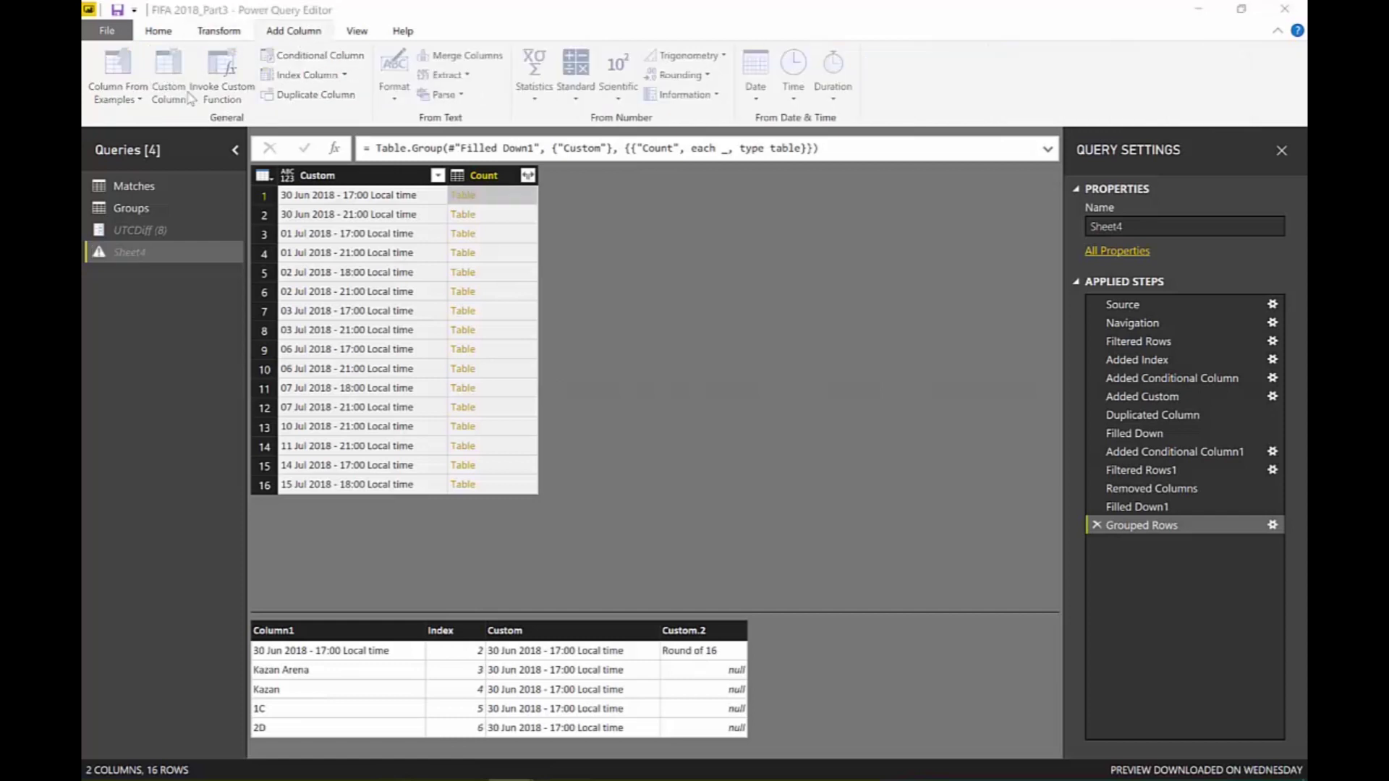
left_click(499, 320)
key("ctrl+v")
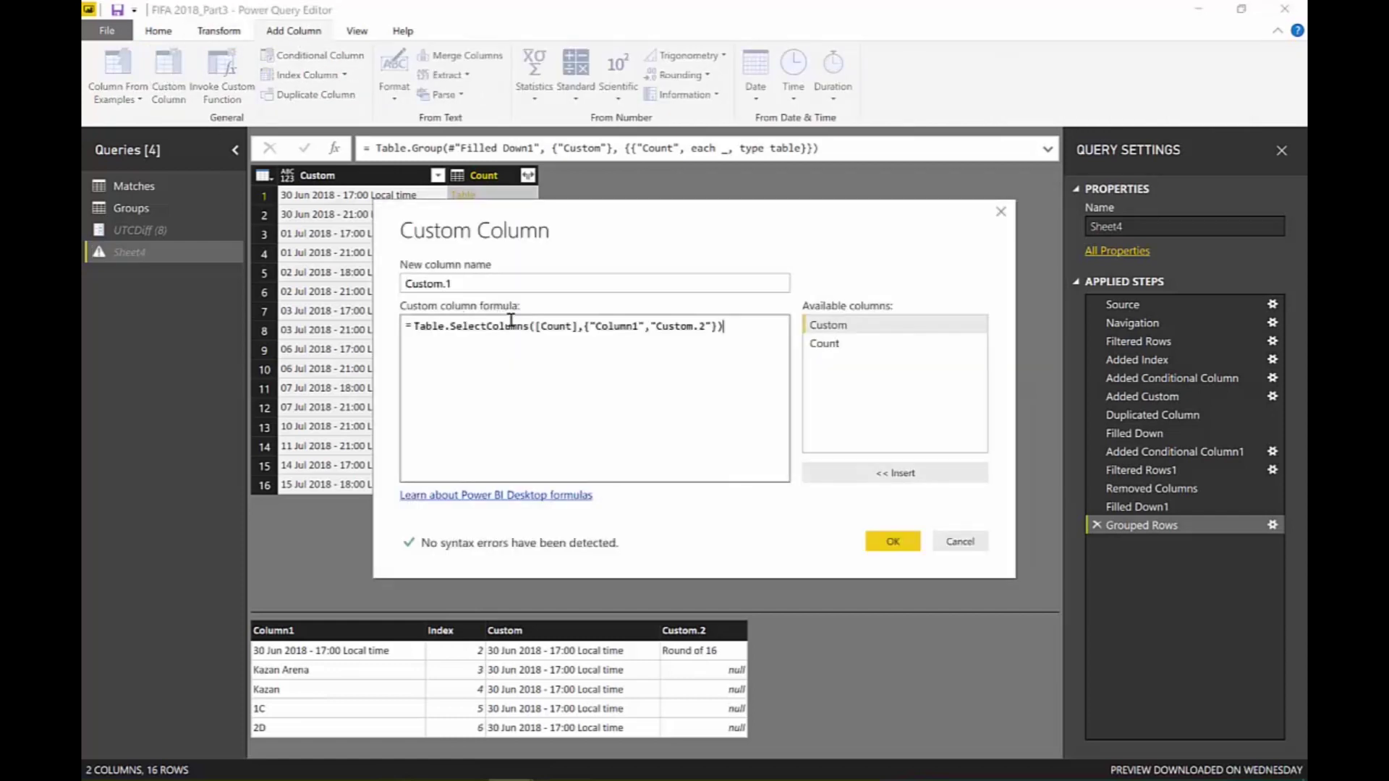
left_click(896, 544)
left_click(608, 200)
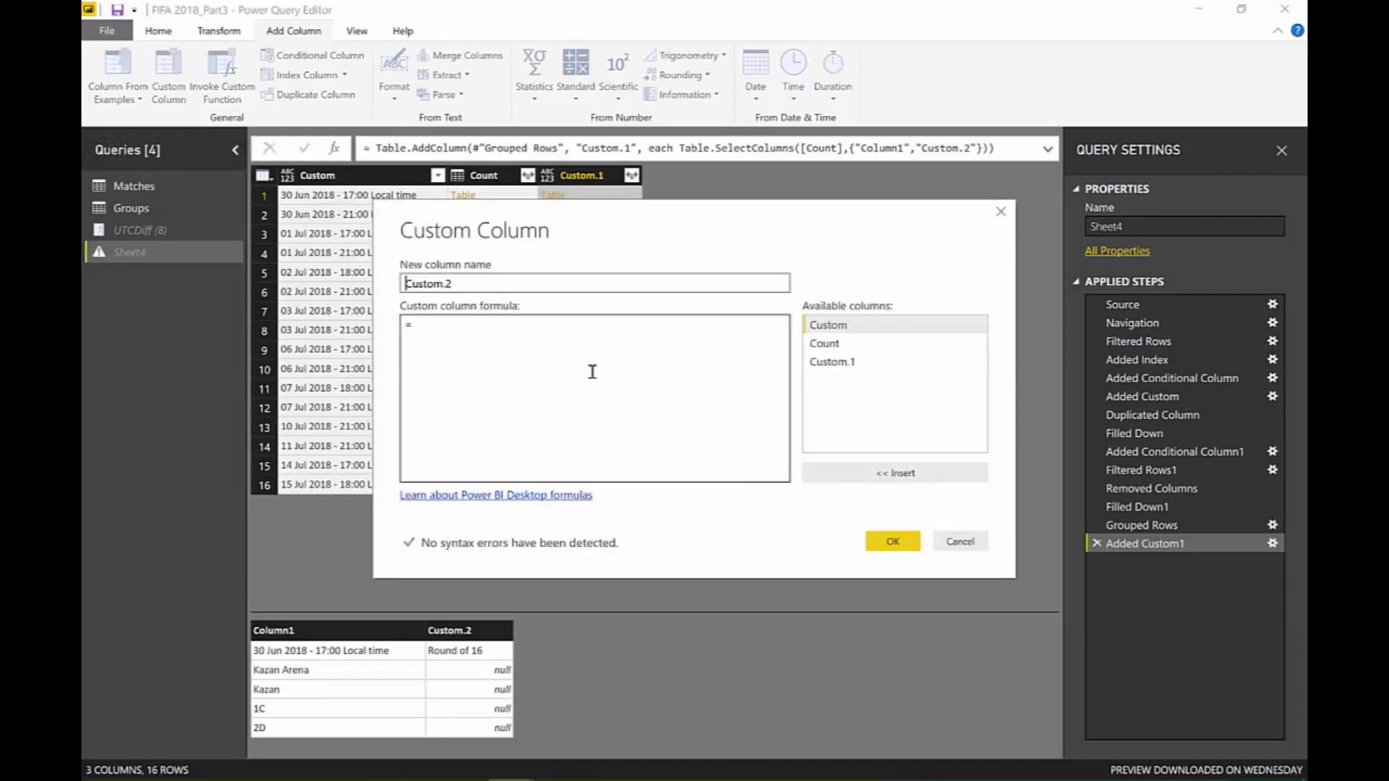
Add a custom column with the formula Table.UnpivotOtherColumns([Custom.1], {}, "Attribute", "Value") and preview its first nested table.
key("ctrl+v")
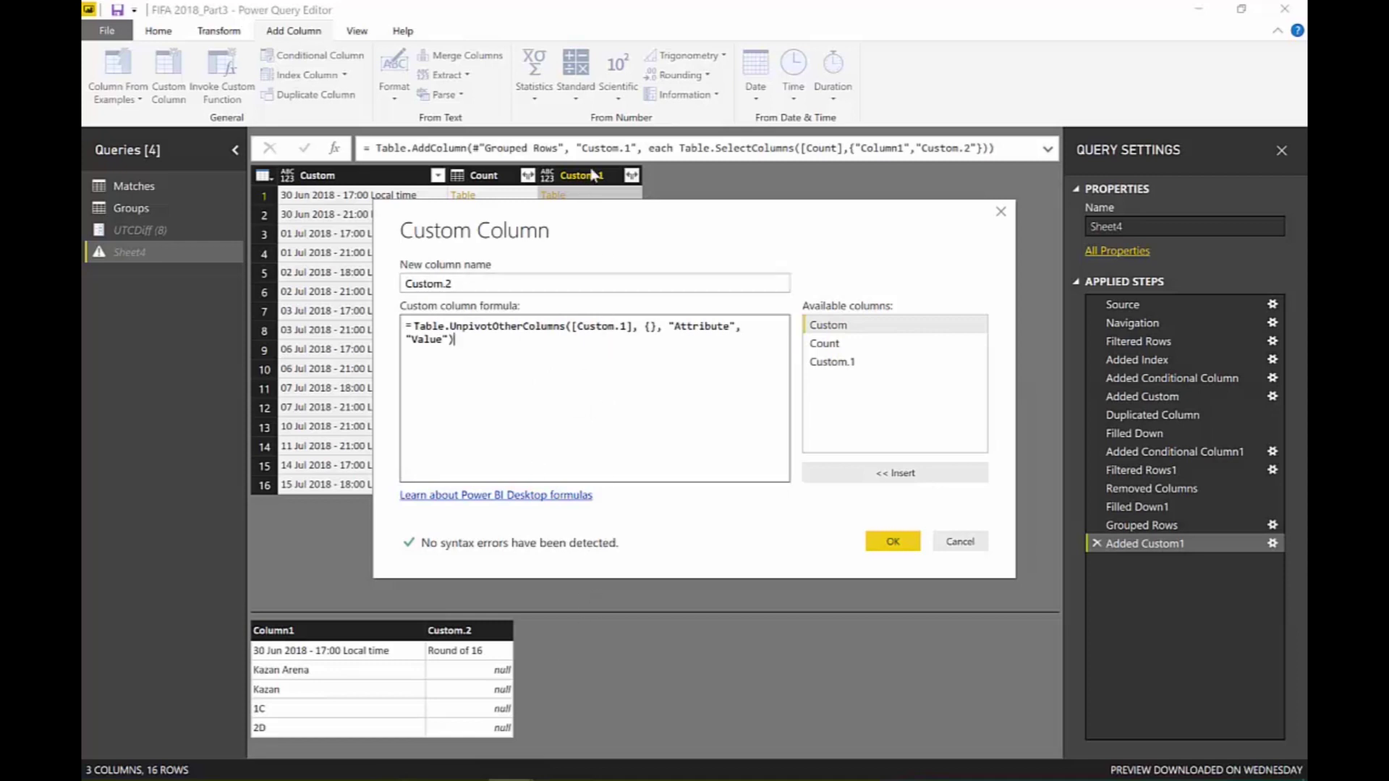
left_click_drag(640, 332, 577, 327)
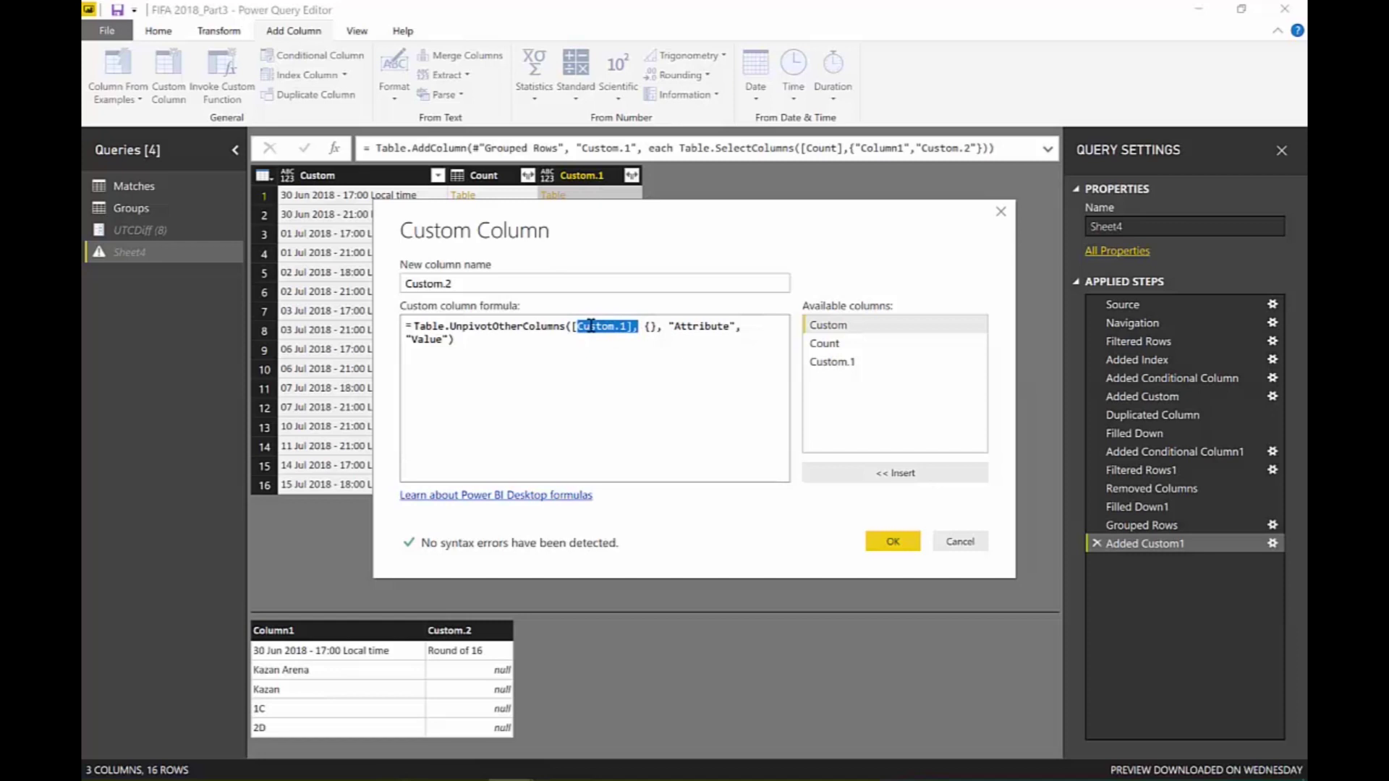
left_click(650, 327)
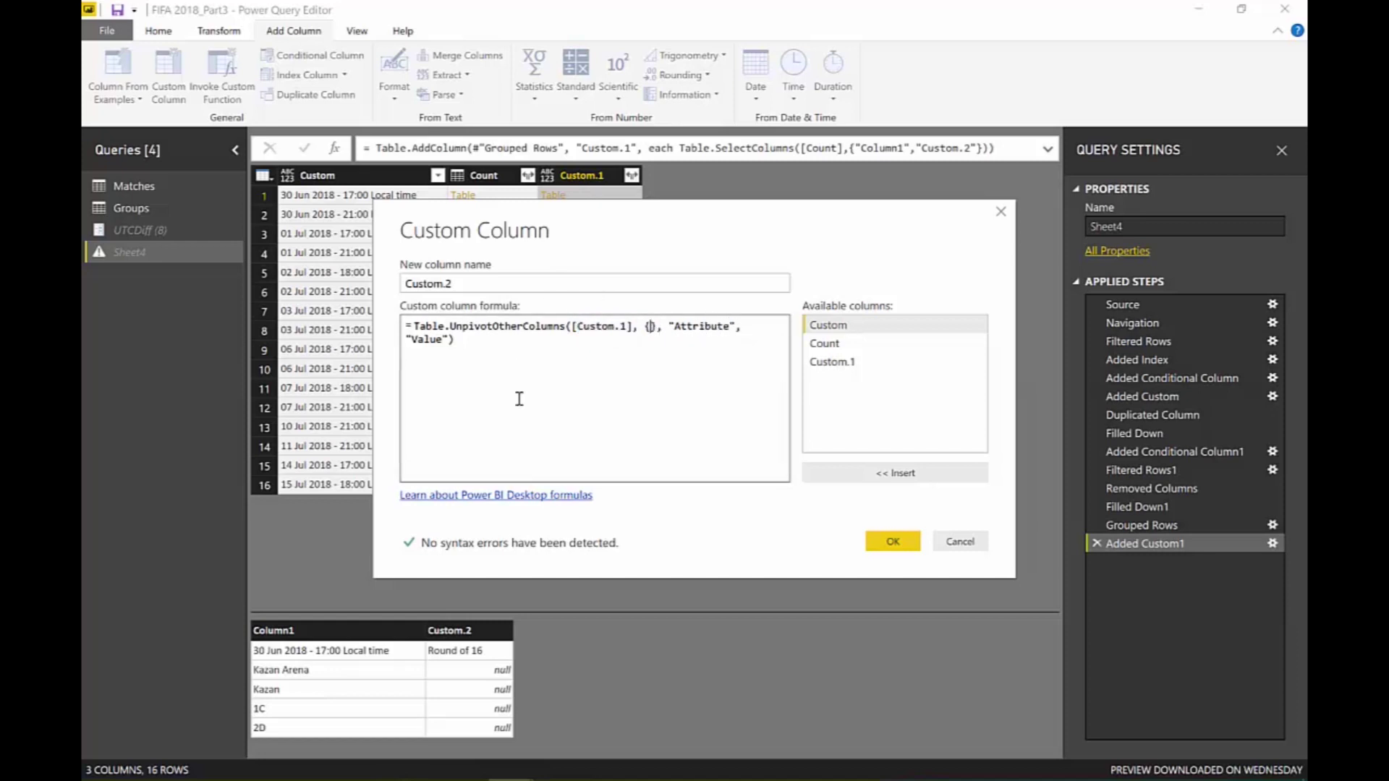
left_click(904, 547)
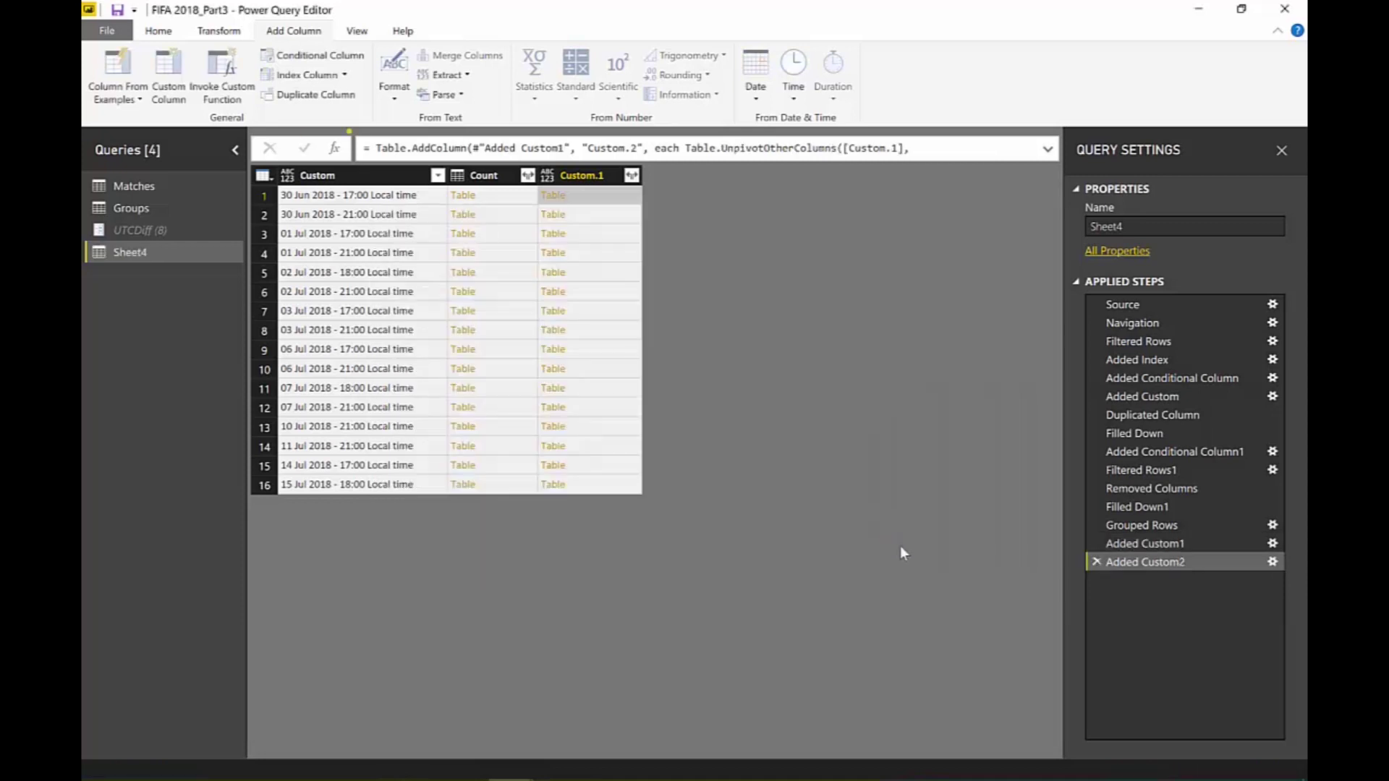
left_click(701, 202)
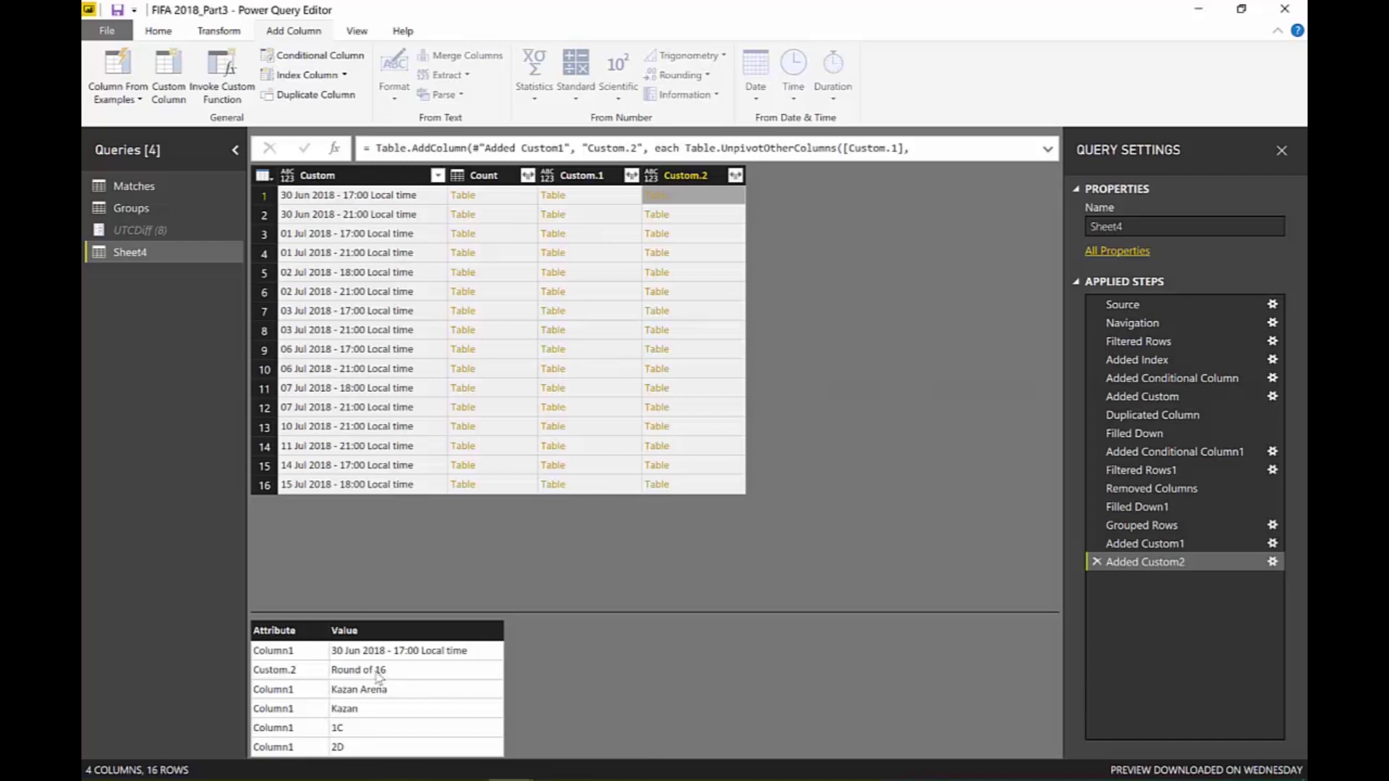
Add a custom column with the formula Table.SelectColumns([Custom.2],{"Value"}) and preview its first four nested tables.
left_click(178, 73)
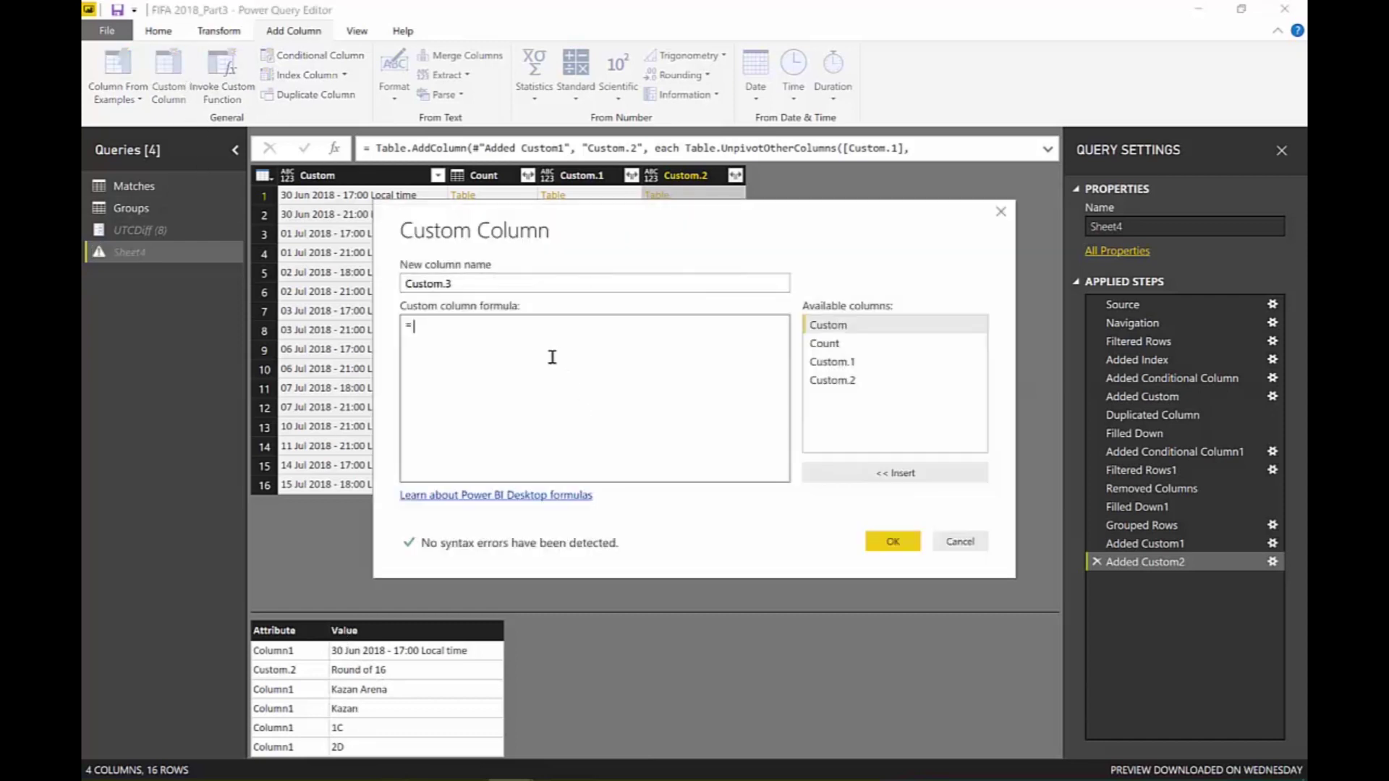
type("Table.SelectColumns([Custom.2],{\"Value\"})")
left_click(894, 543)
left_click(807, 196)
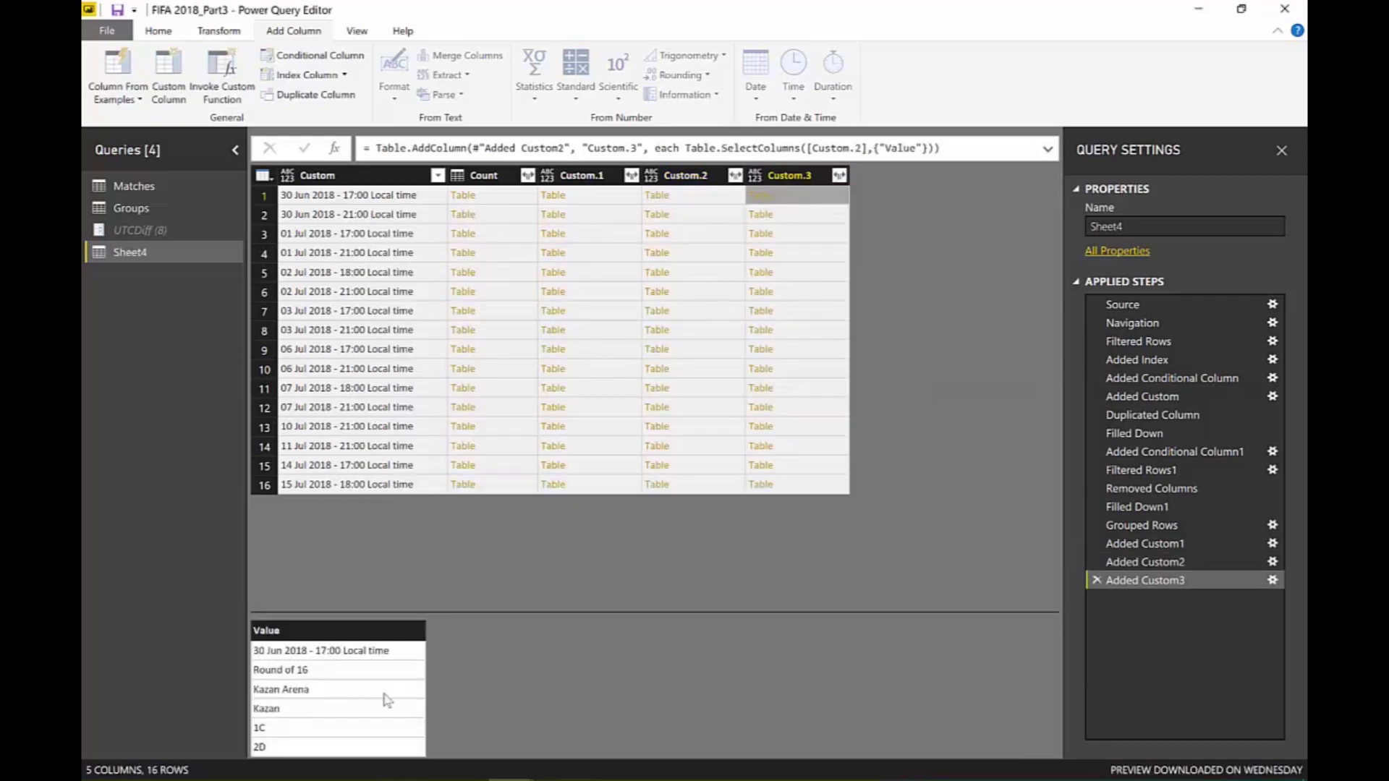
left_click(806, 217)
left_click(806, 236)
left_click(806, 253)
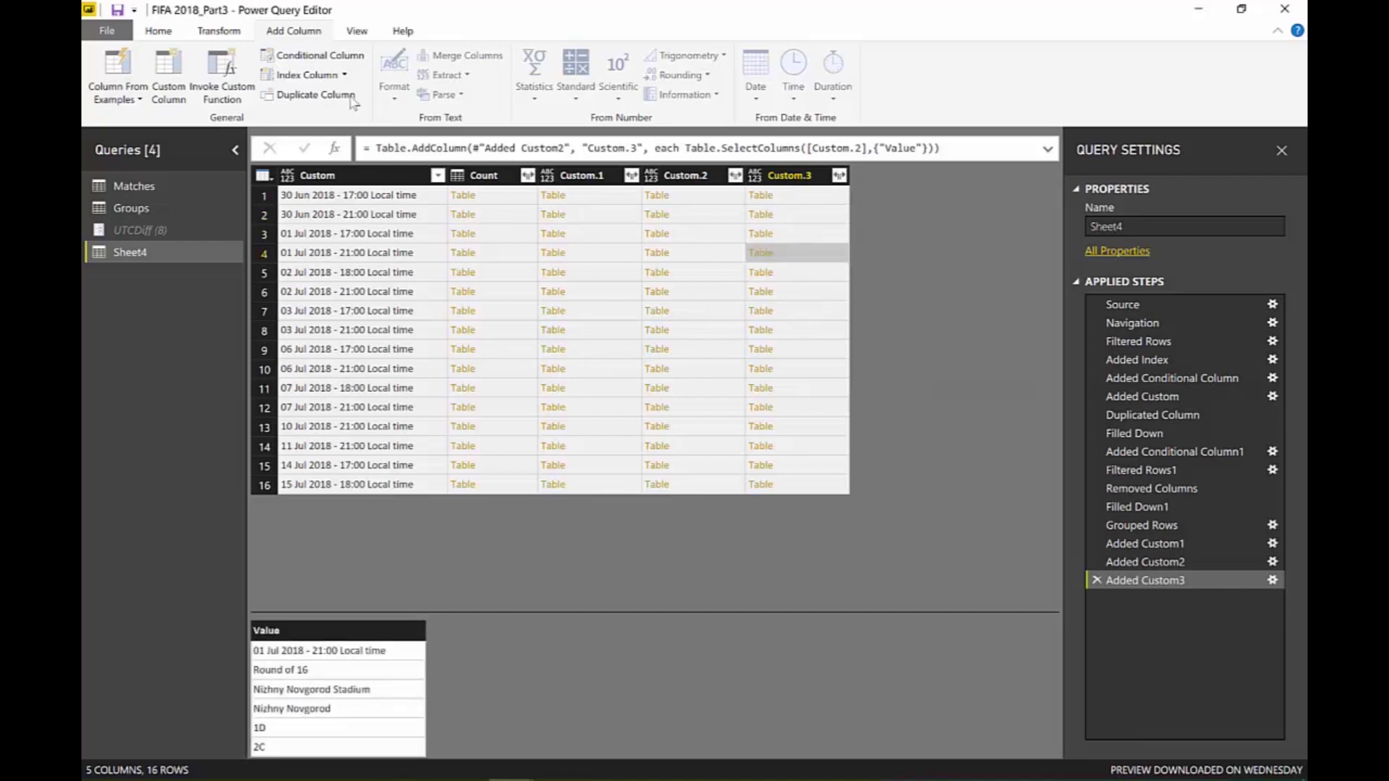
Add a custom column with the formula Table.Transpose([Custom.3]) and preview its first two nested tables.
left_click(168, 76)
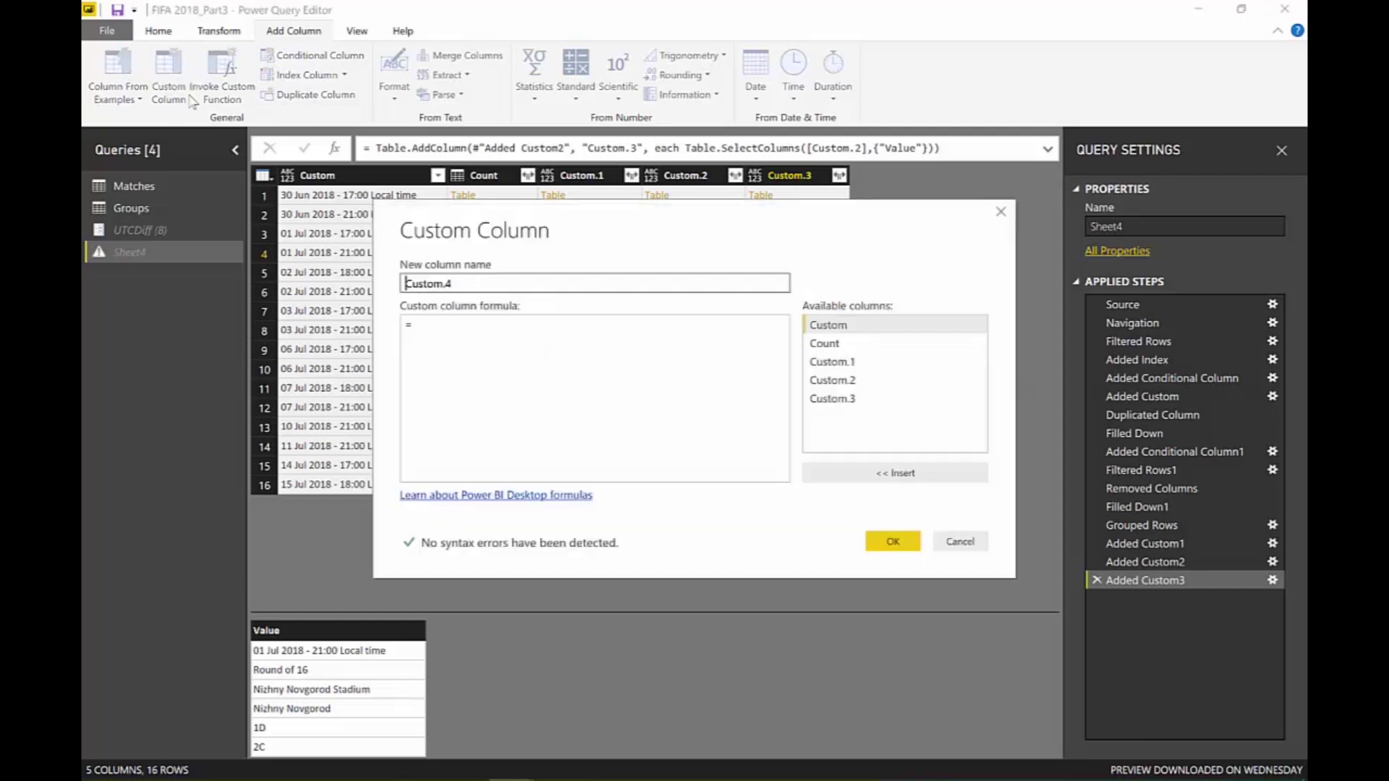
left_click(600, 401)
type("Table.Transpose([Custom.3])")
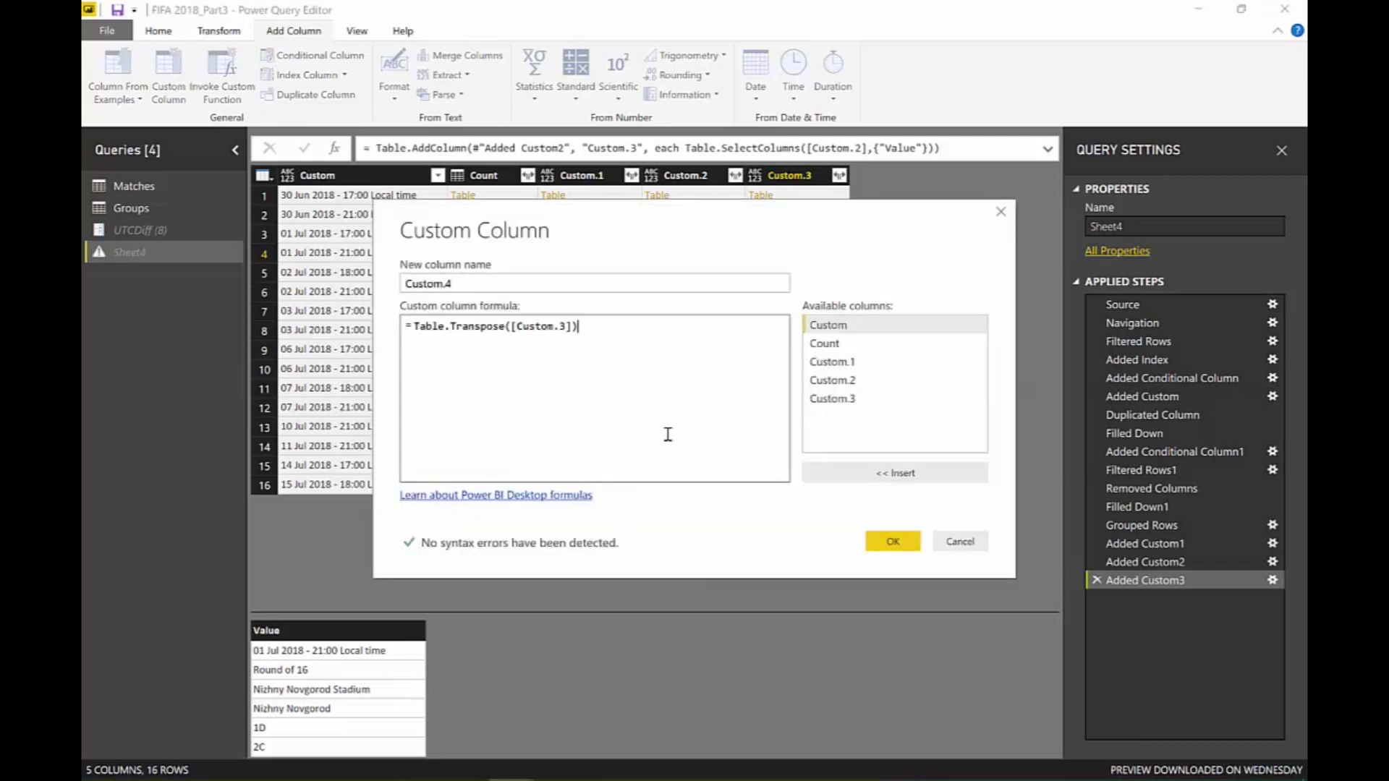
left_click(892, 542)
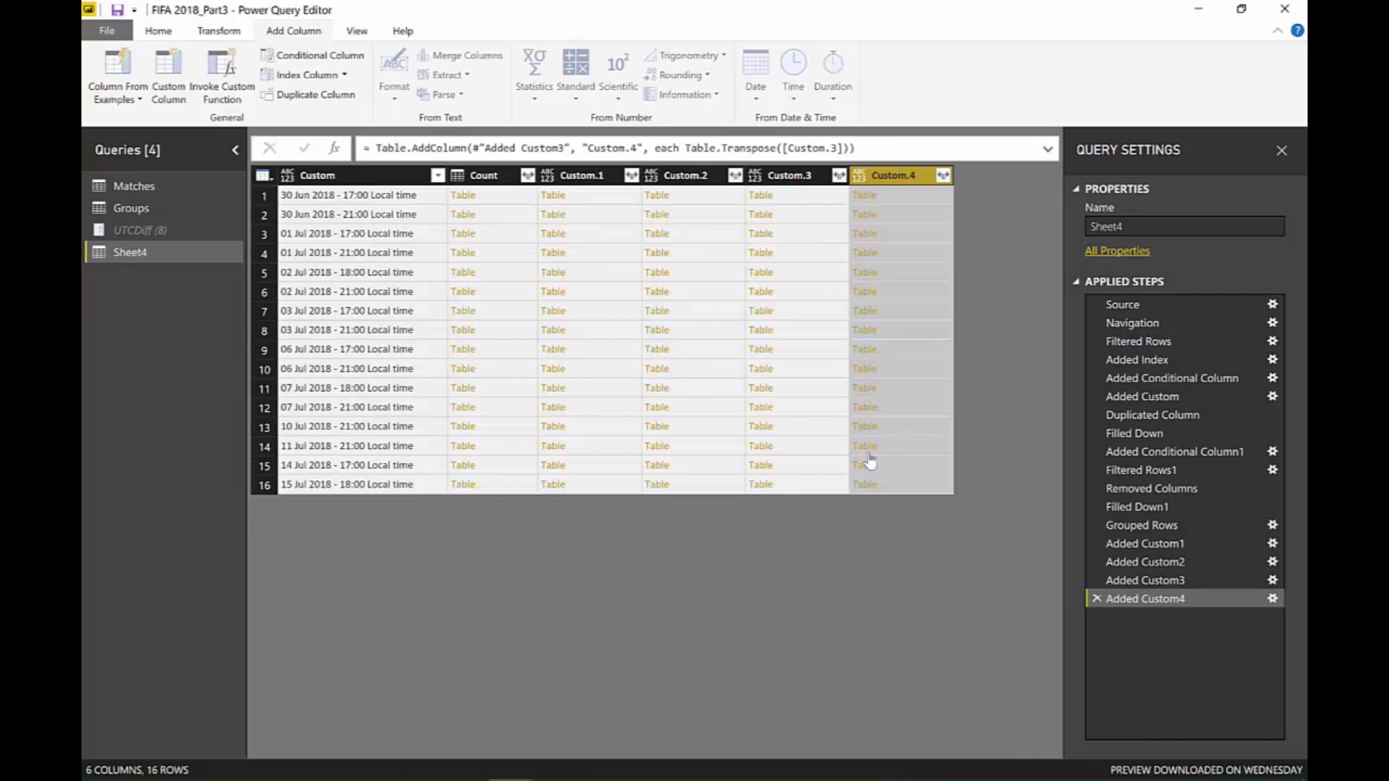
left_click(924, 196)
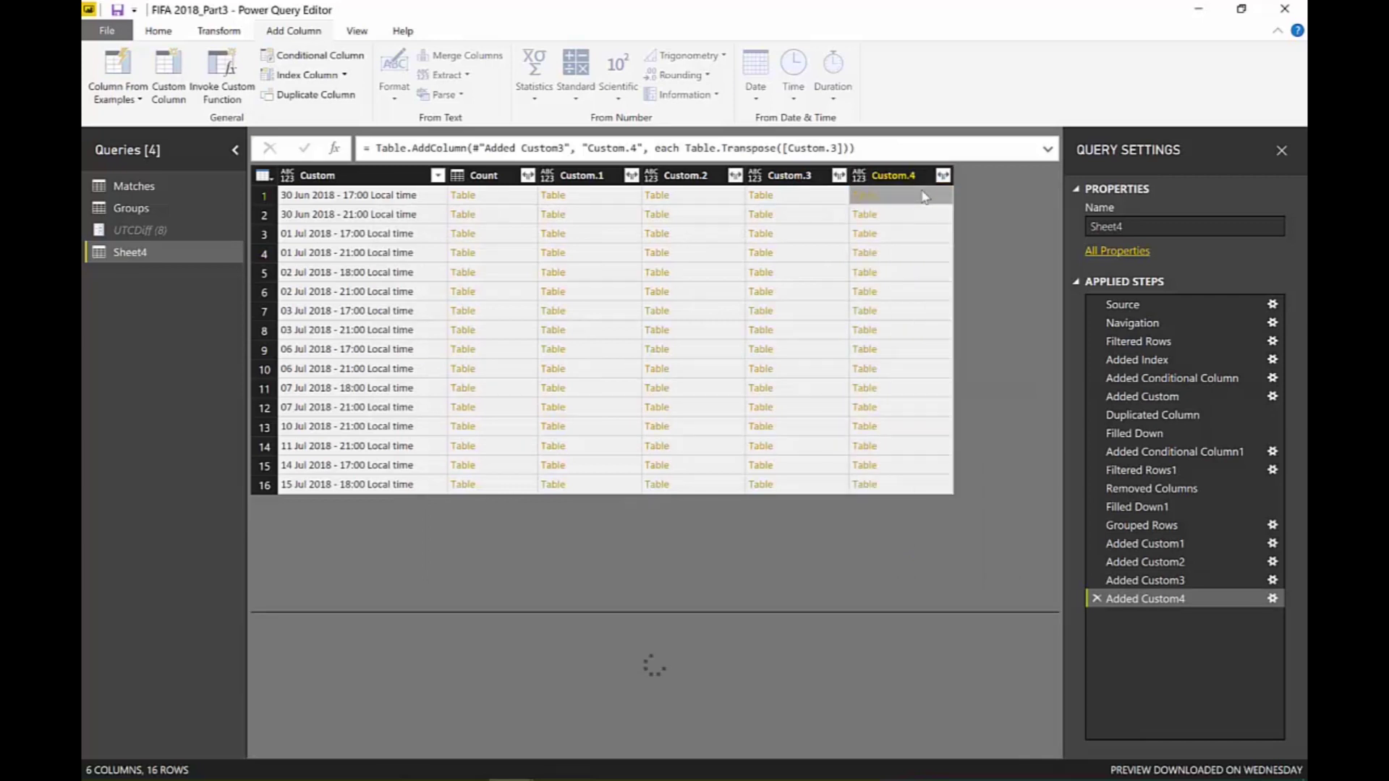
left_click(922, 214)
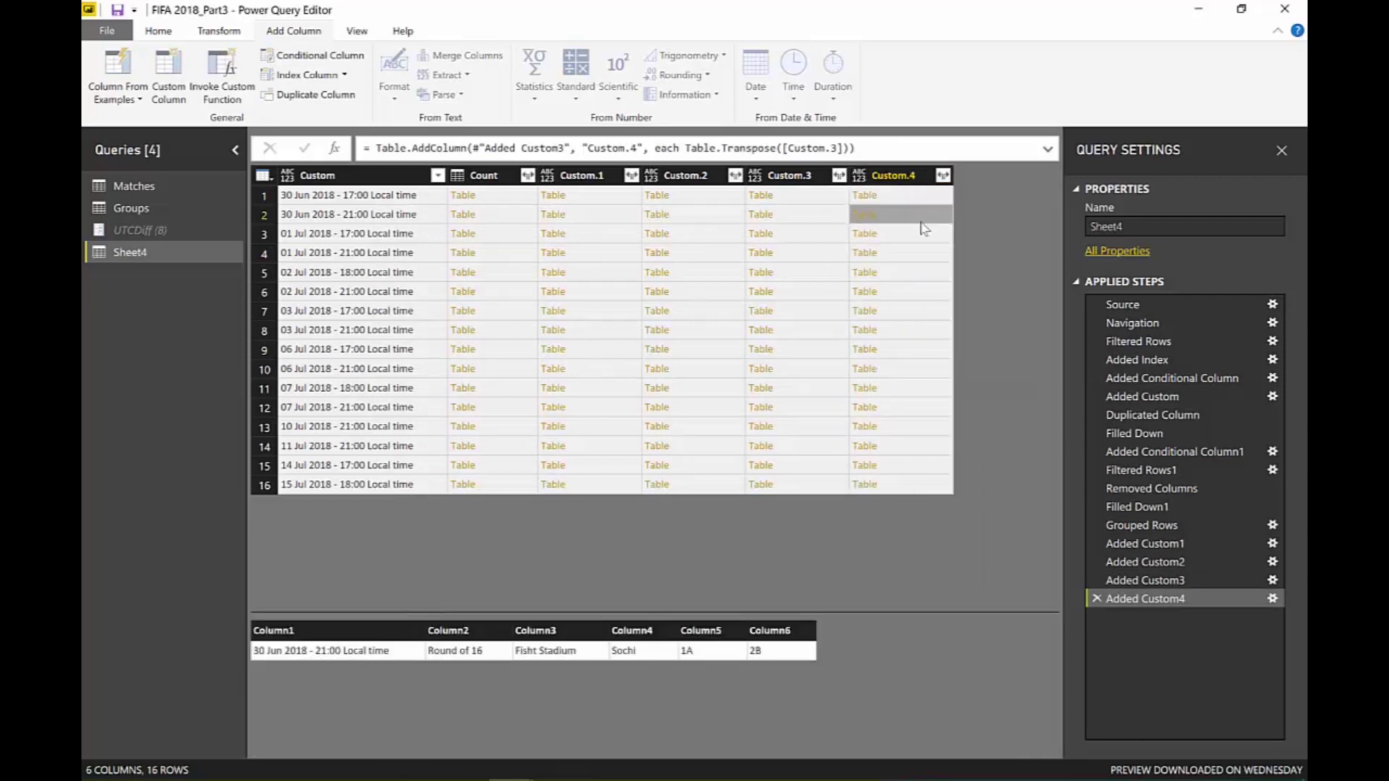
Remove all columns except Custom.4 and expand its nested tables into Column1 to Column6 without the original column name prefix.
right_click(910, 176)
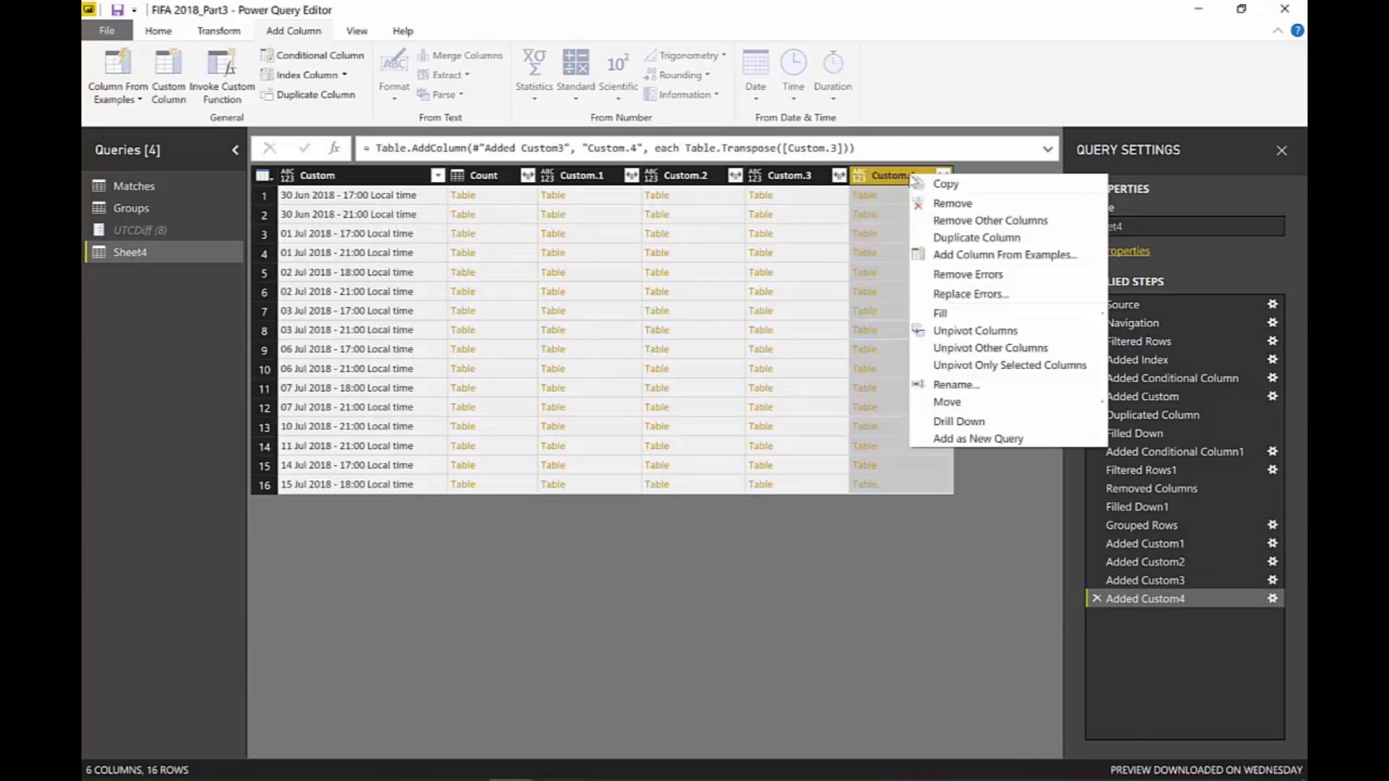
left_click(974, 221)
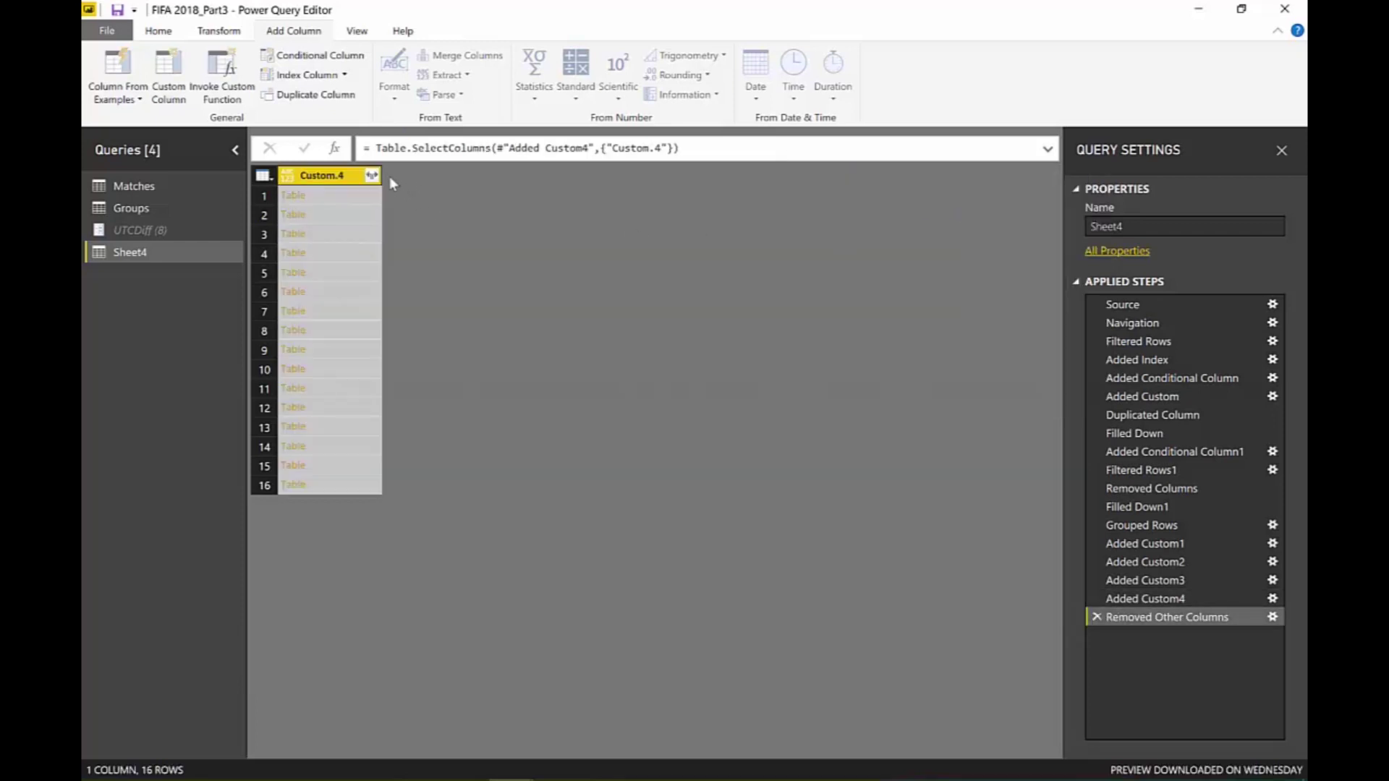
left_click(372, 175)
left_click(478, 387)
left_click(573, 449)
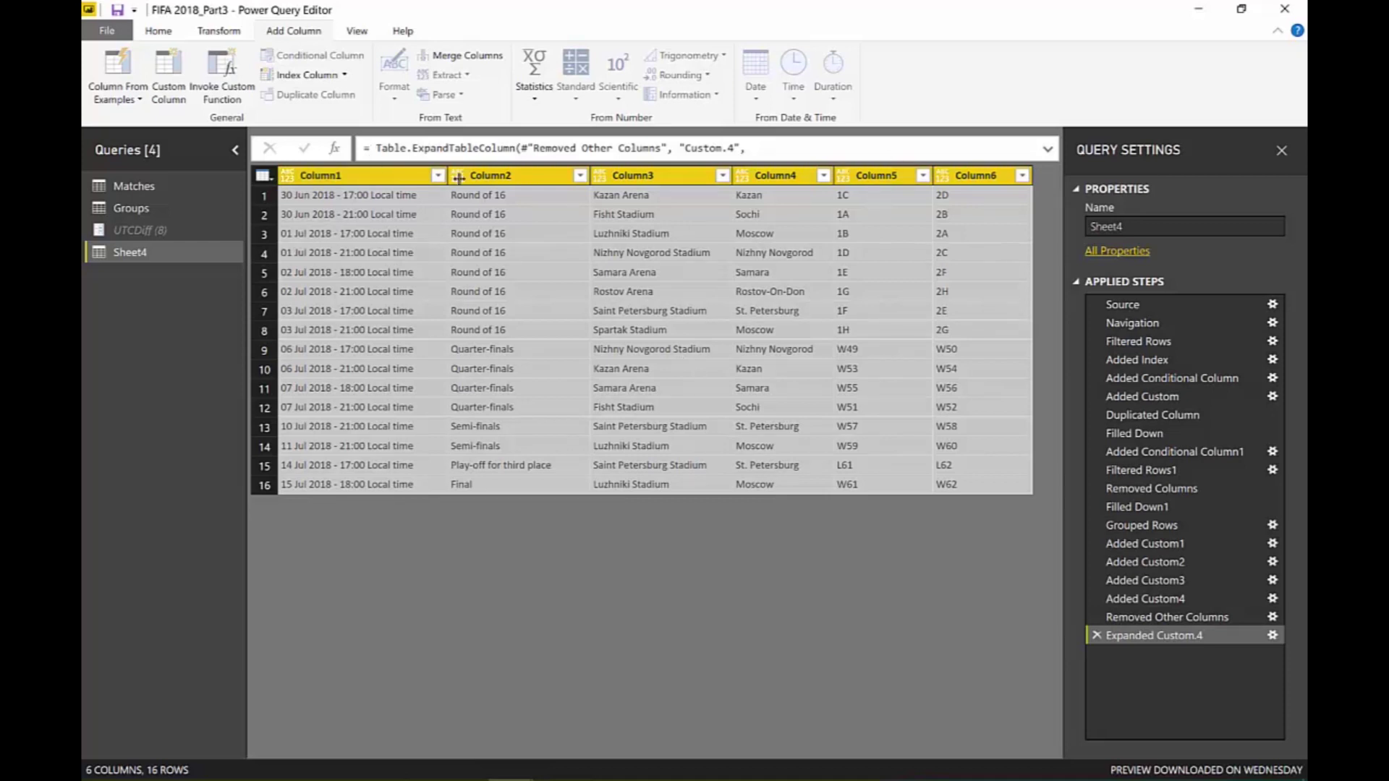
Split Column1 by the custom delimiter " - " at each occurrence to separate the date from the local time.
left_click(347, 175)
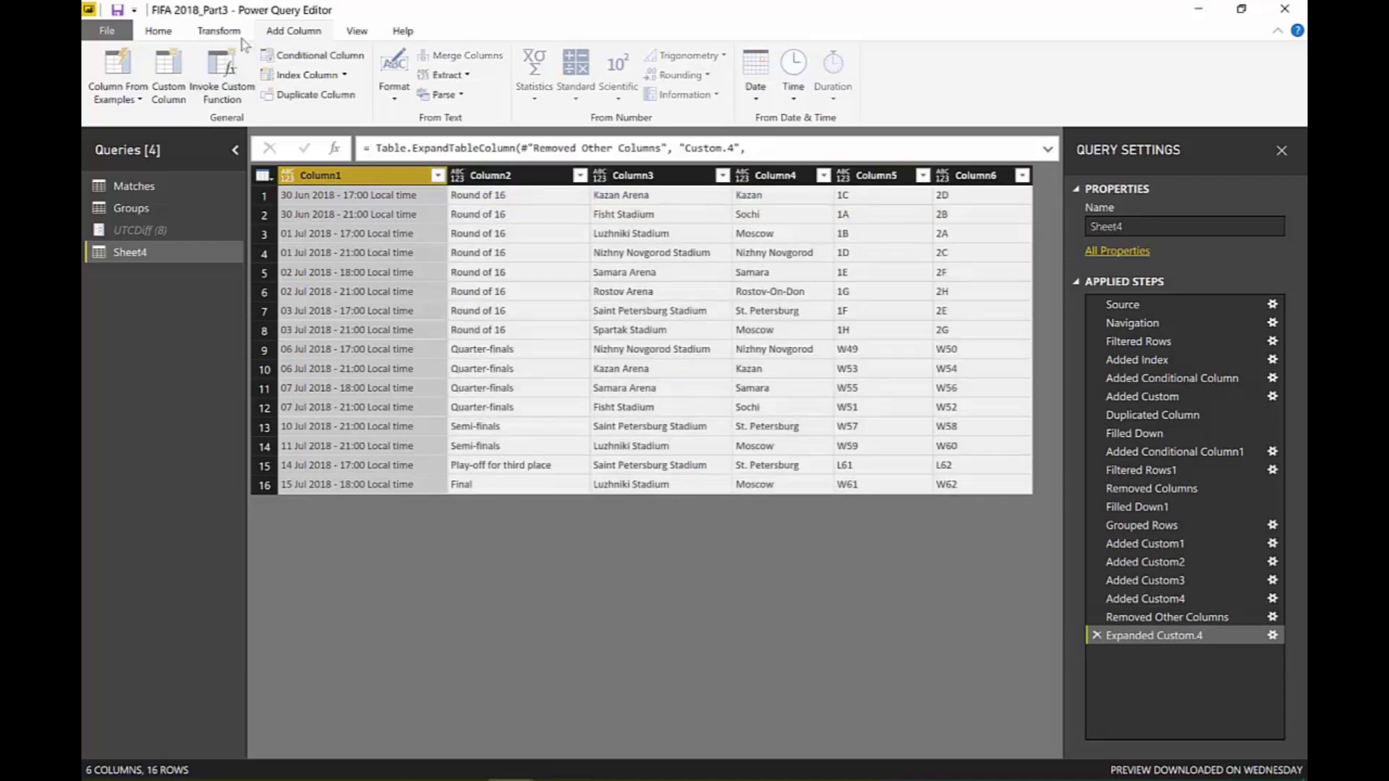
left_click(167, 35)
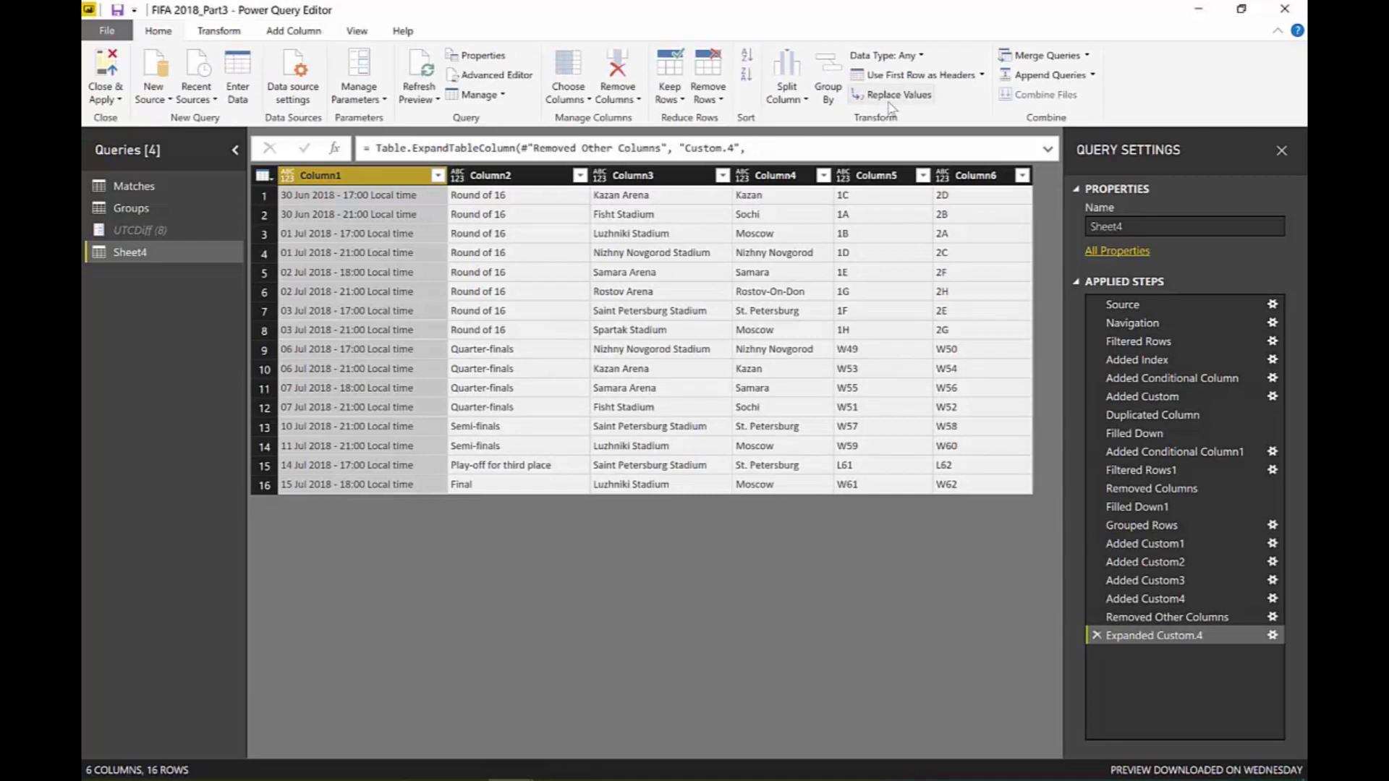
left_click(787, 92)
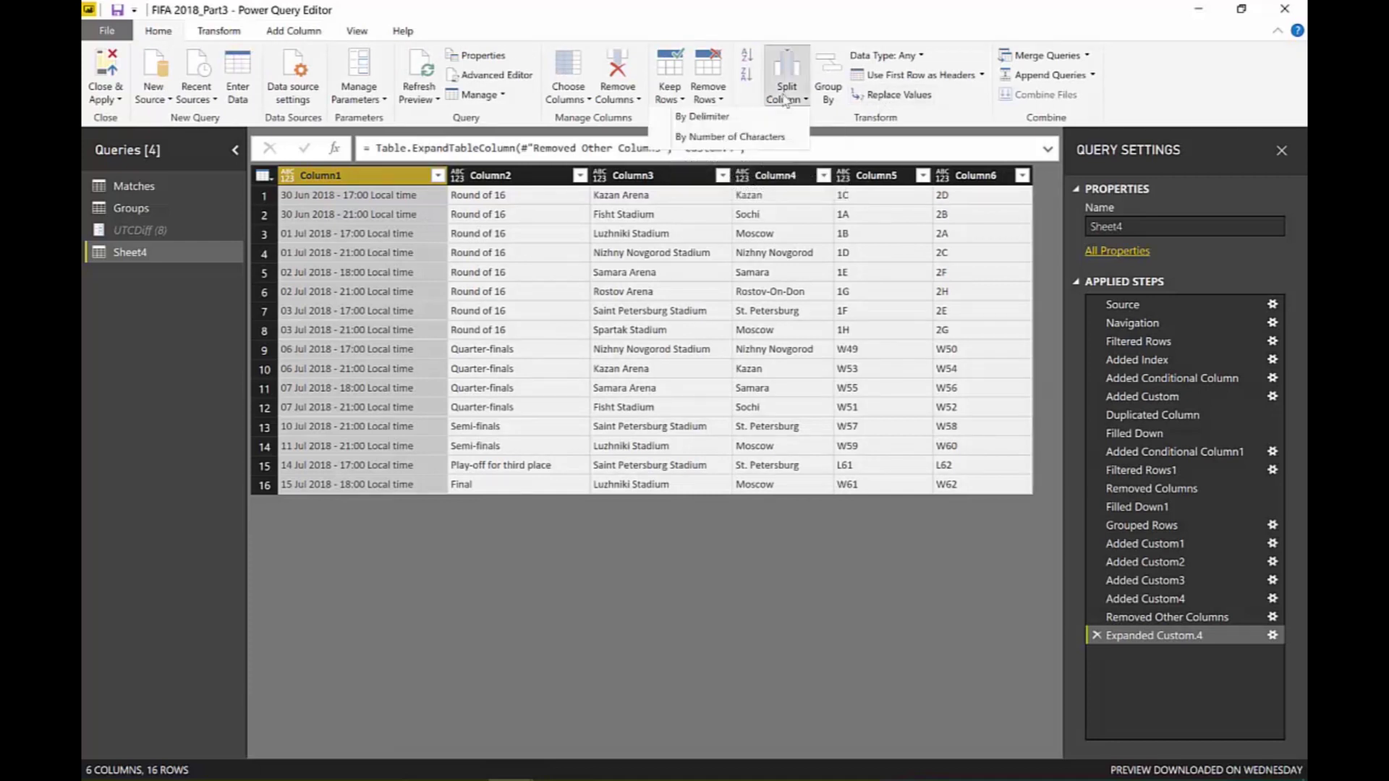
left_click(729, 121)
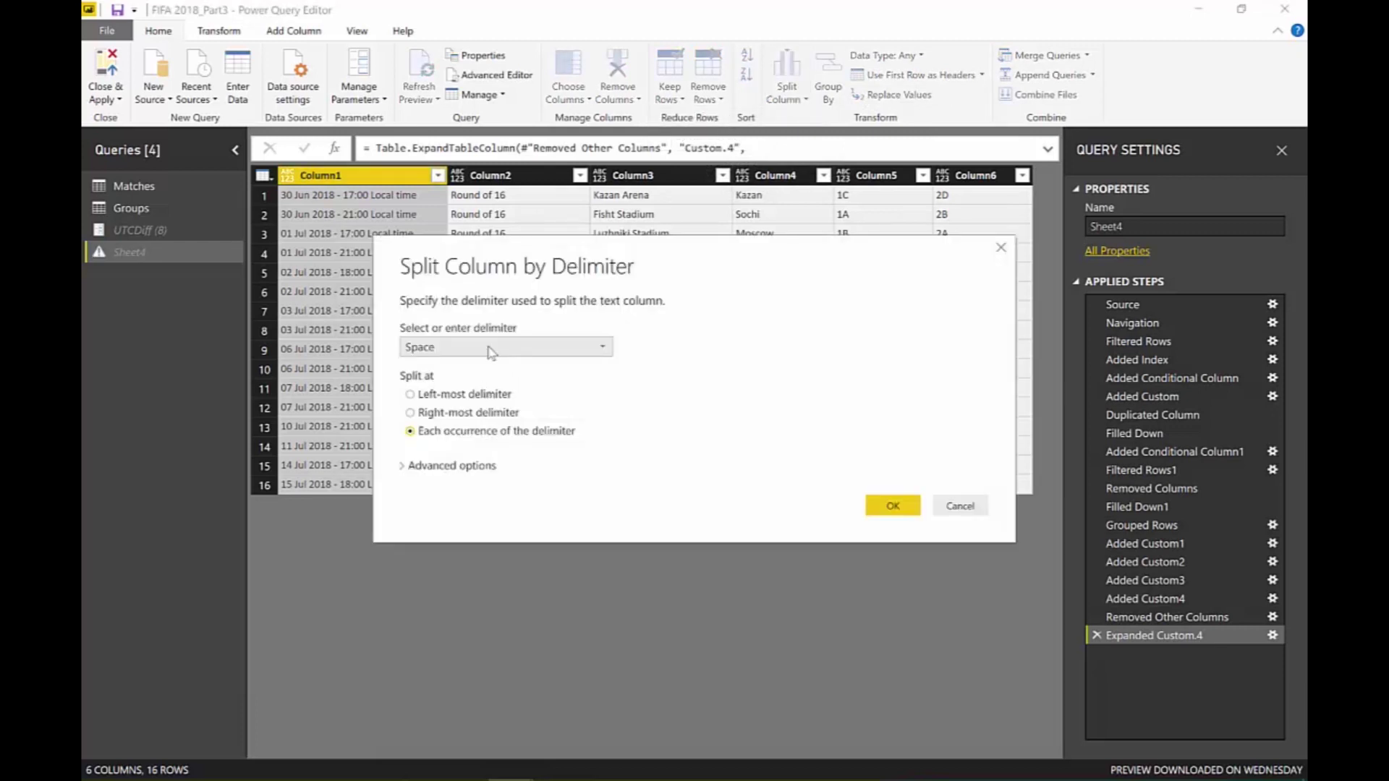
left_click(491, 354)
left_click(468, 476)
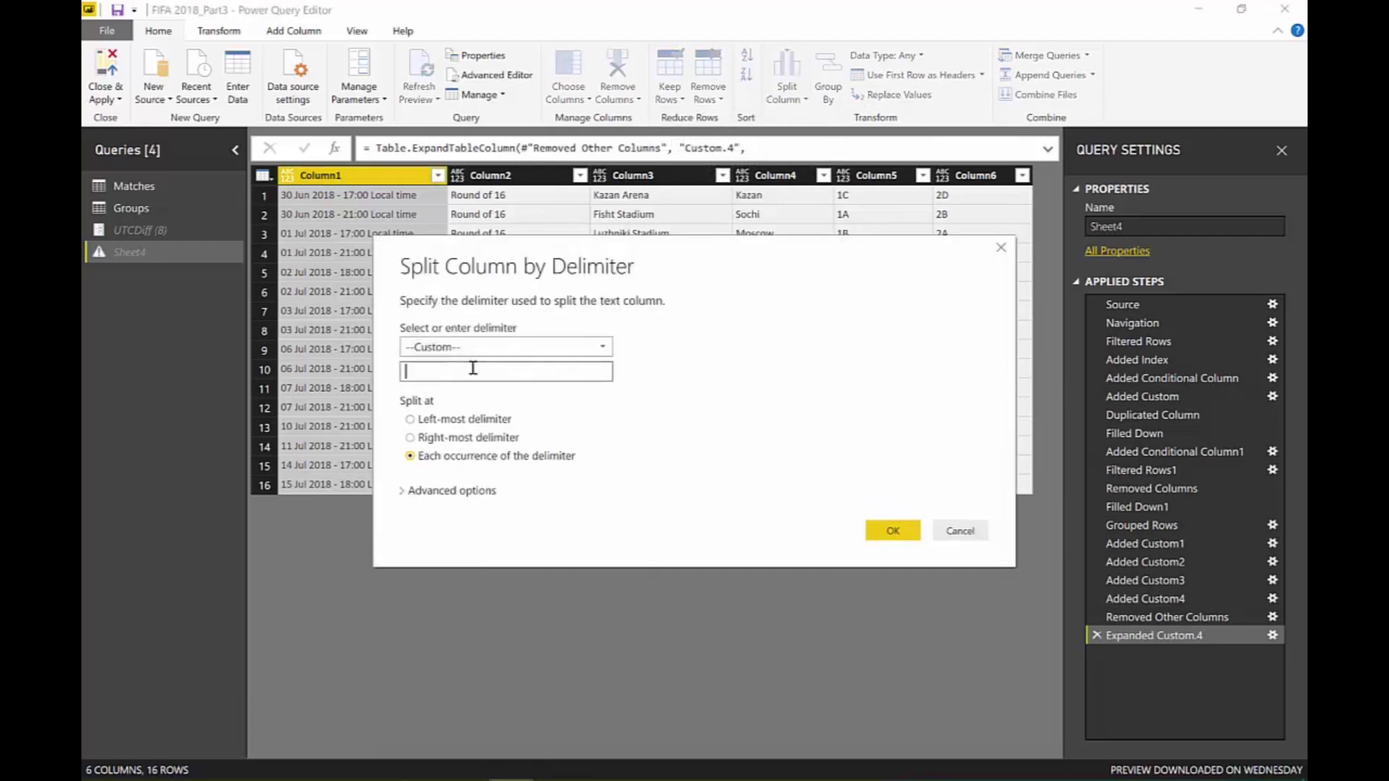
type("-")
left_click(894, 530)
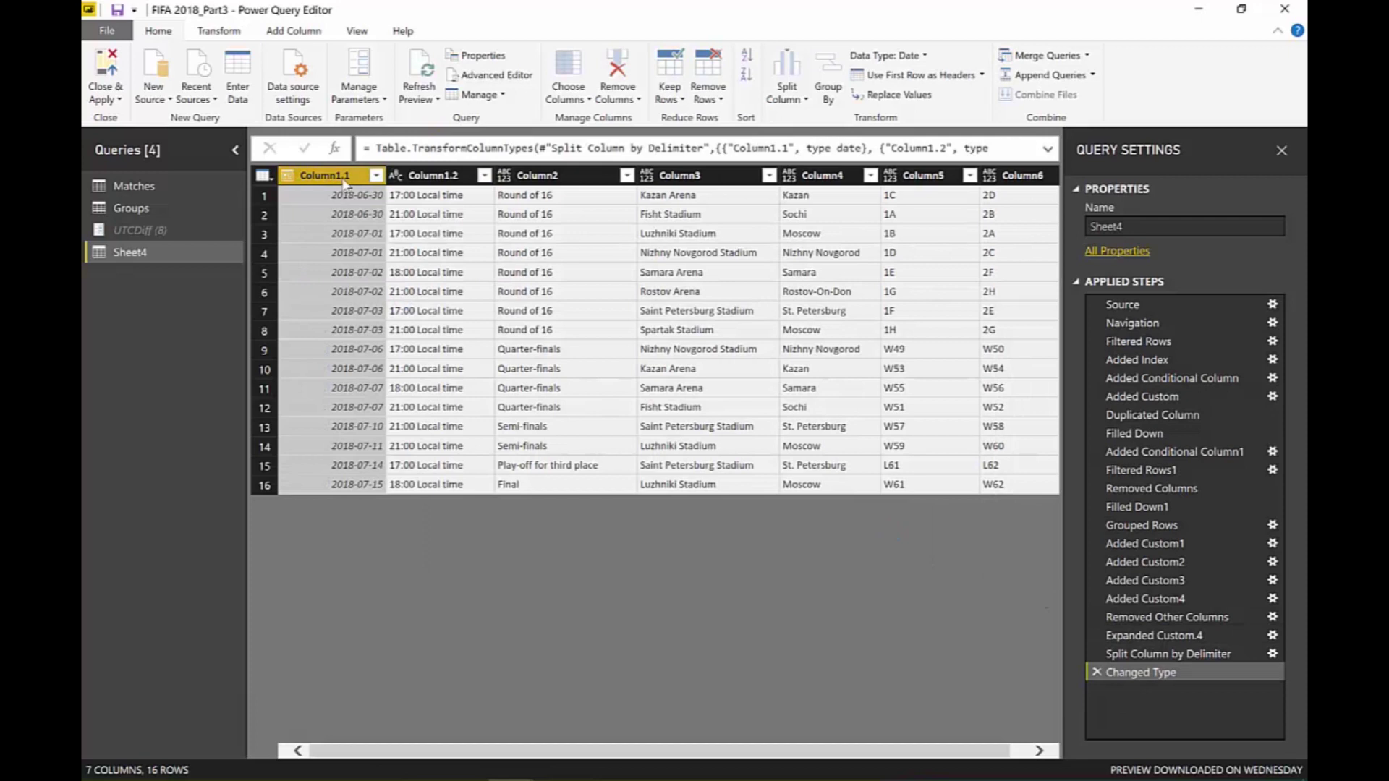
Split Column1.2 by number of characters, using 5 characters repeatedly.
left_click(432, 176)
left_click(784, 99)
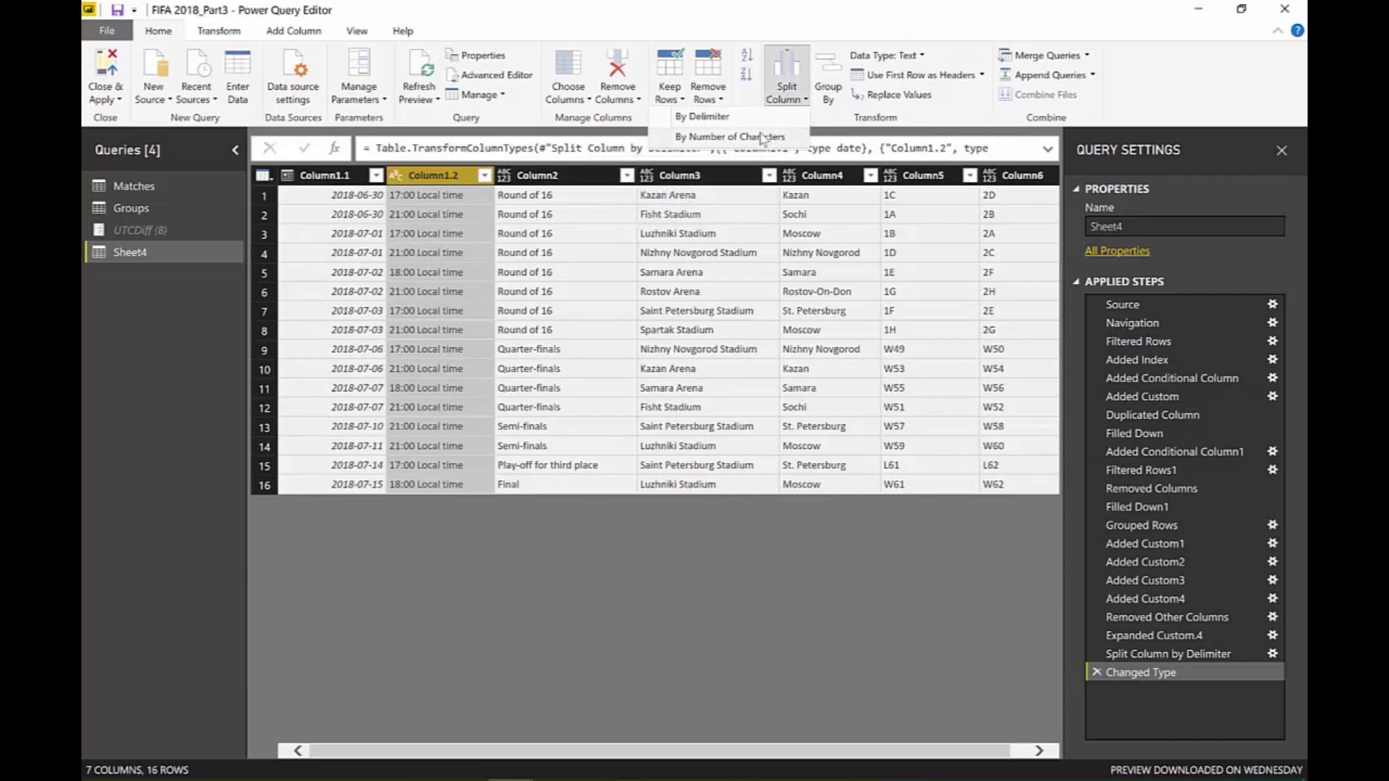
left_click(761, 137)
type("5")
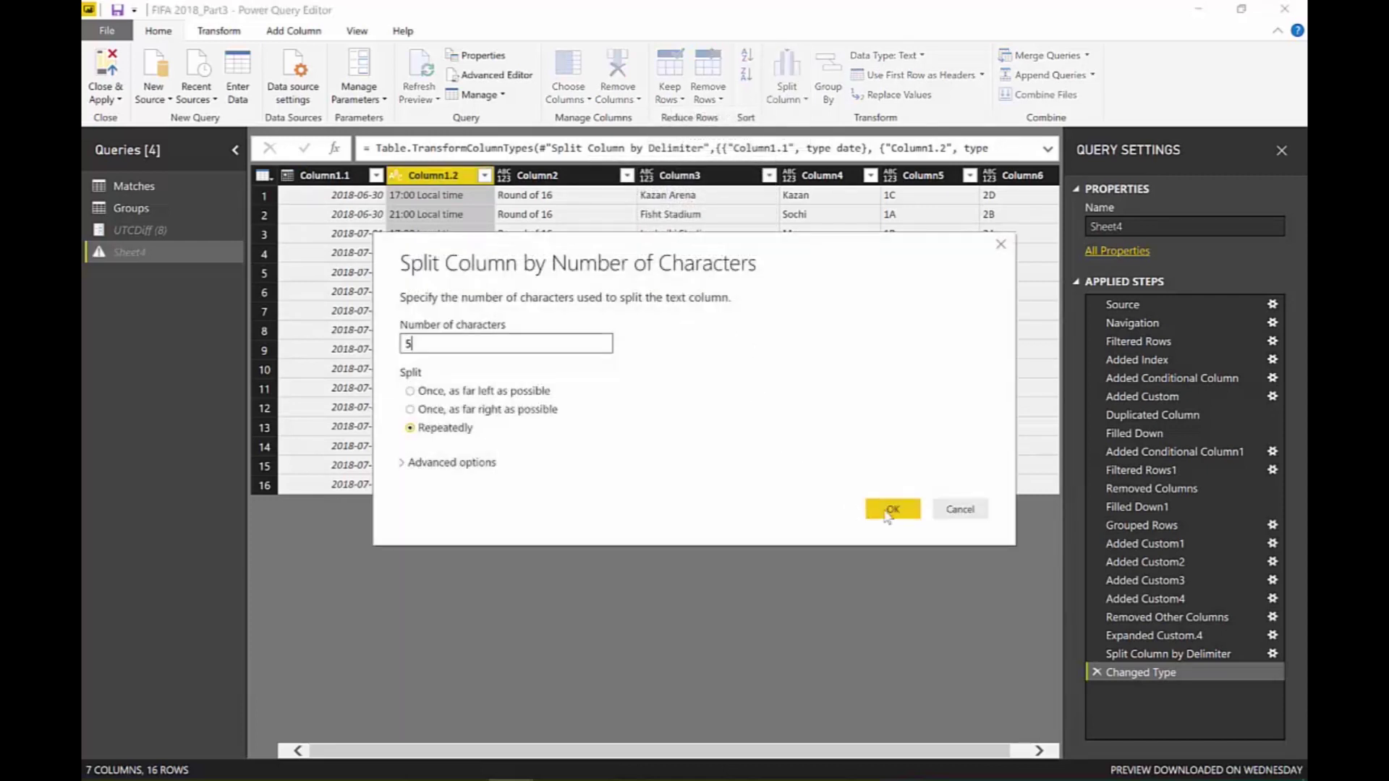
left_click(895, 509)
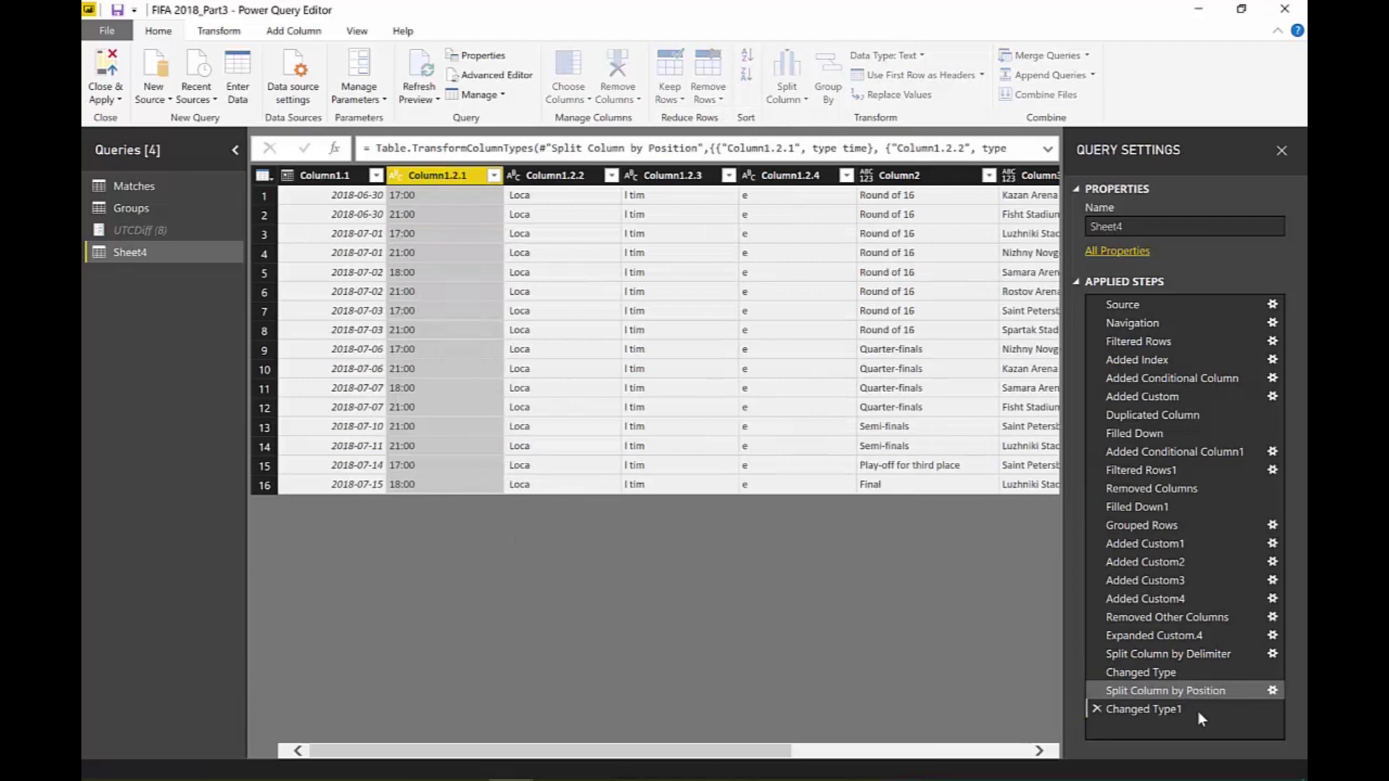
Delete the Changed Type1 and Changed Type steps from the Sheet4 query.
left_click(1093, 709)
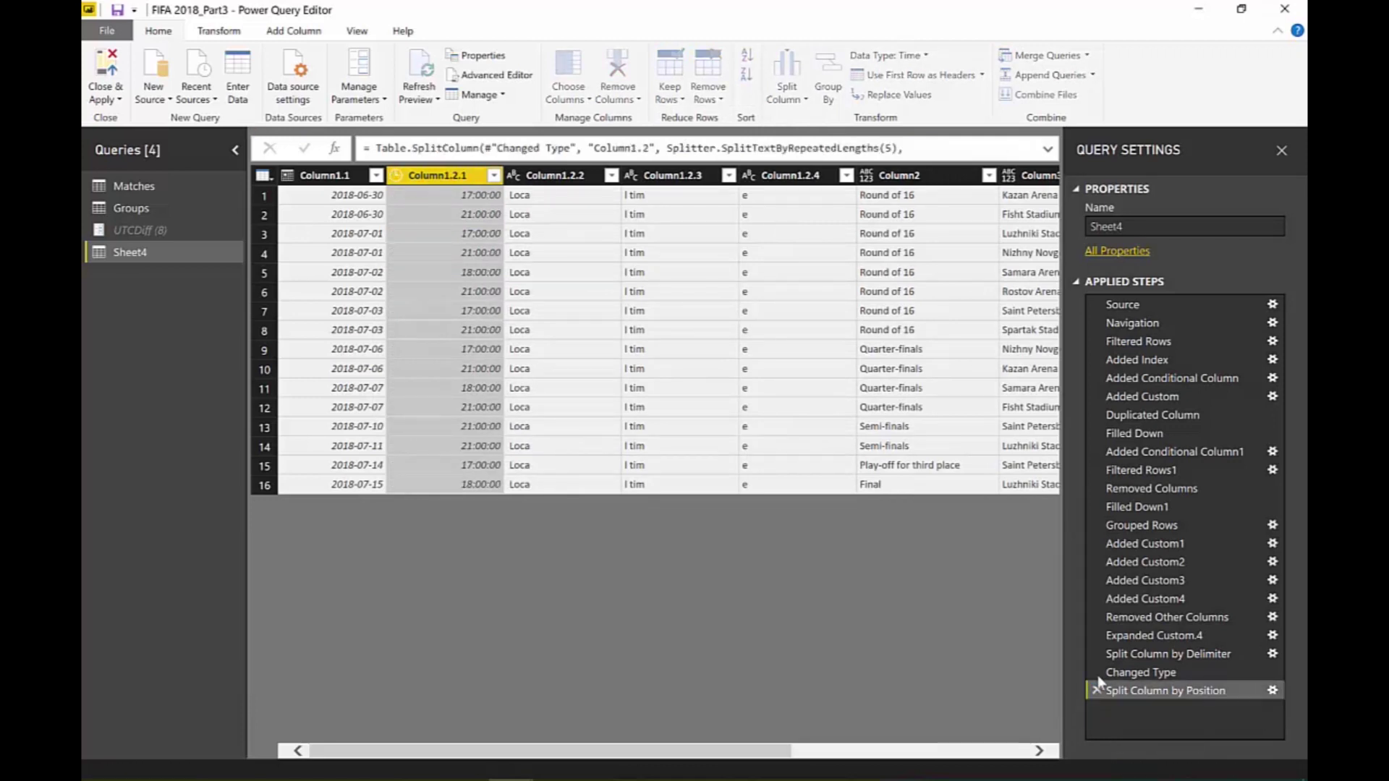
left_click(1097, 672)
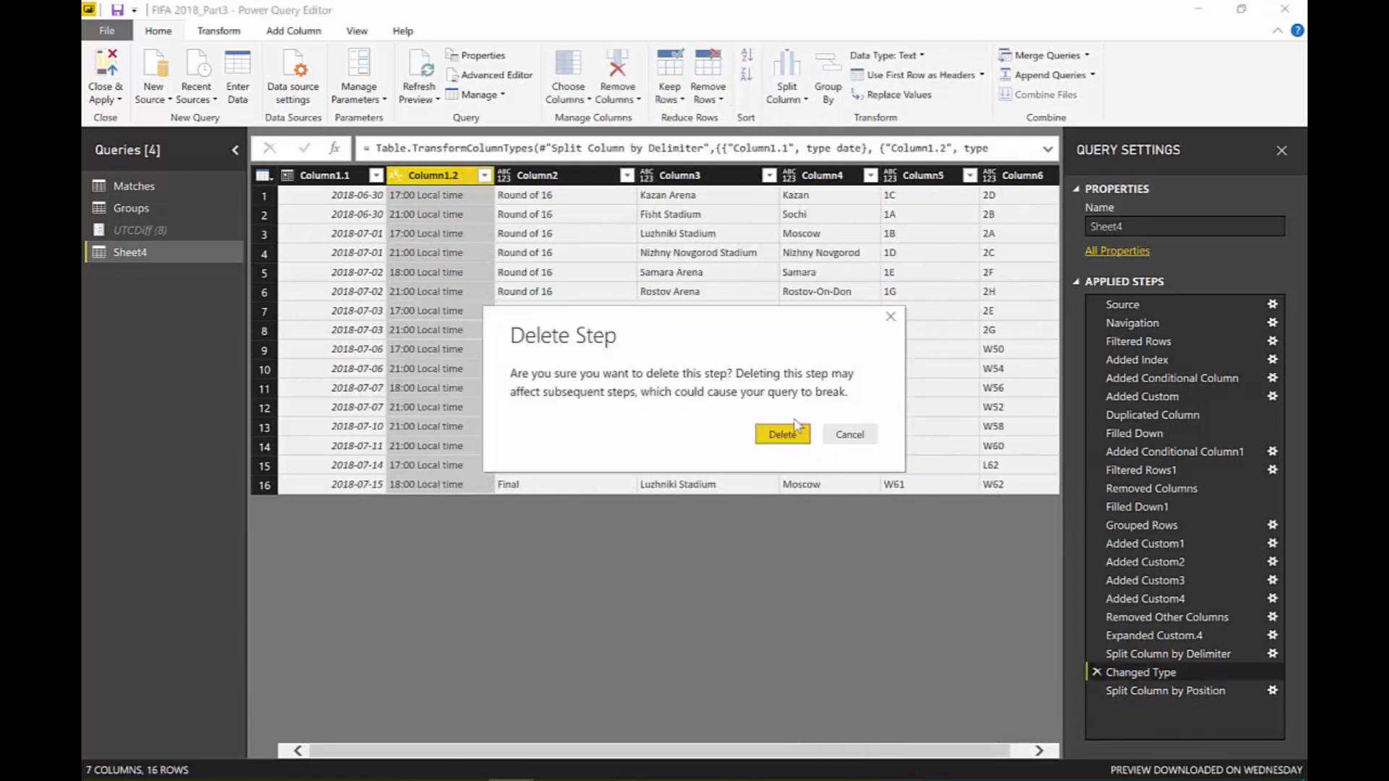
left_click(795, 431)
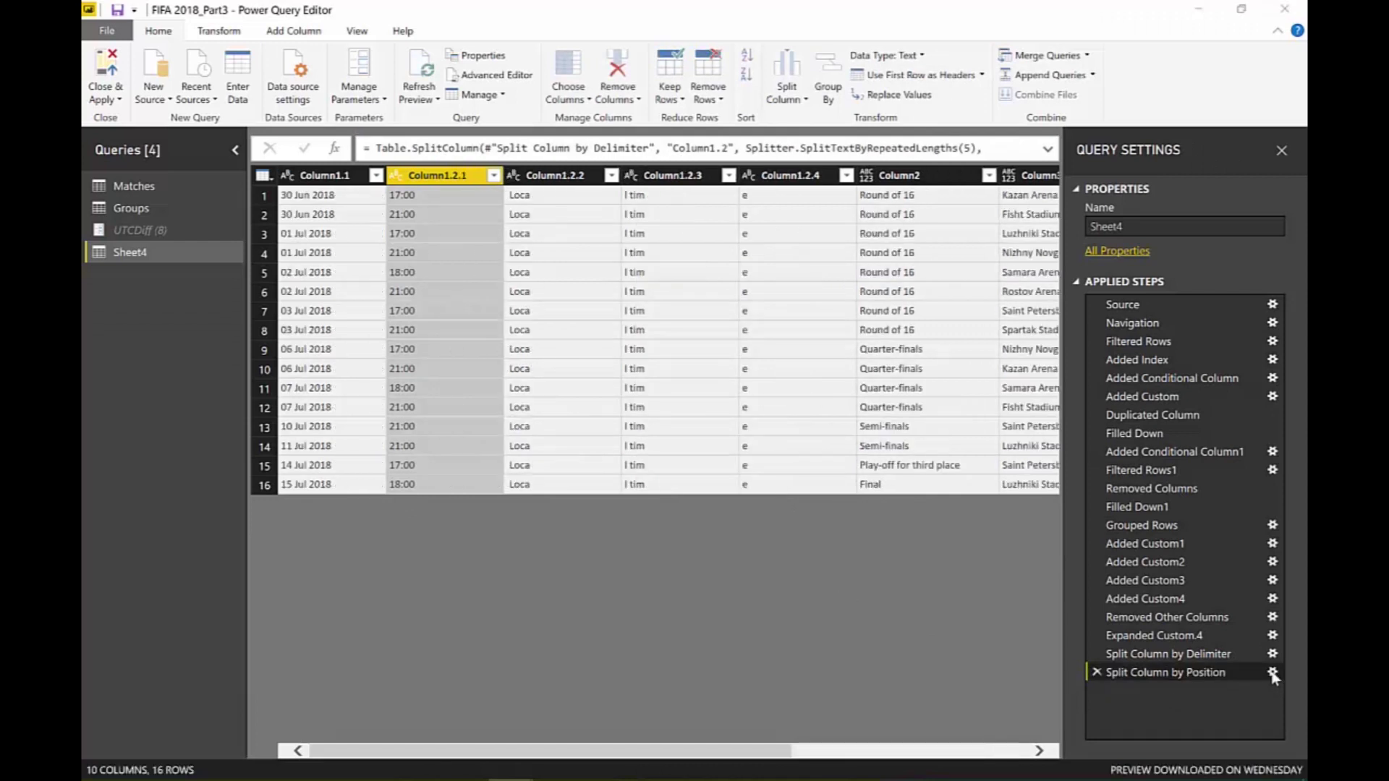
Change the Split Column by Position step to split once, as far left as possible.
left_click(1272, 673)
left_click(463, 392)
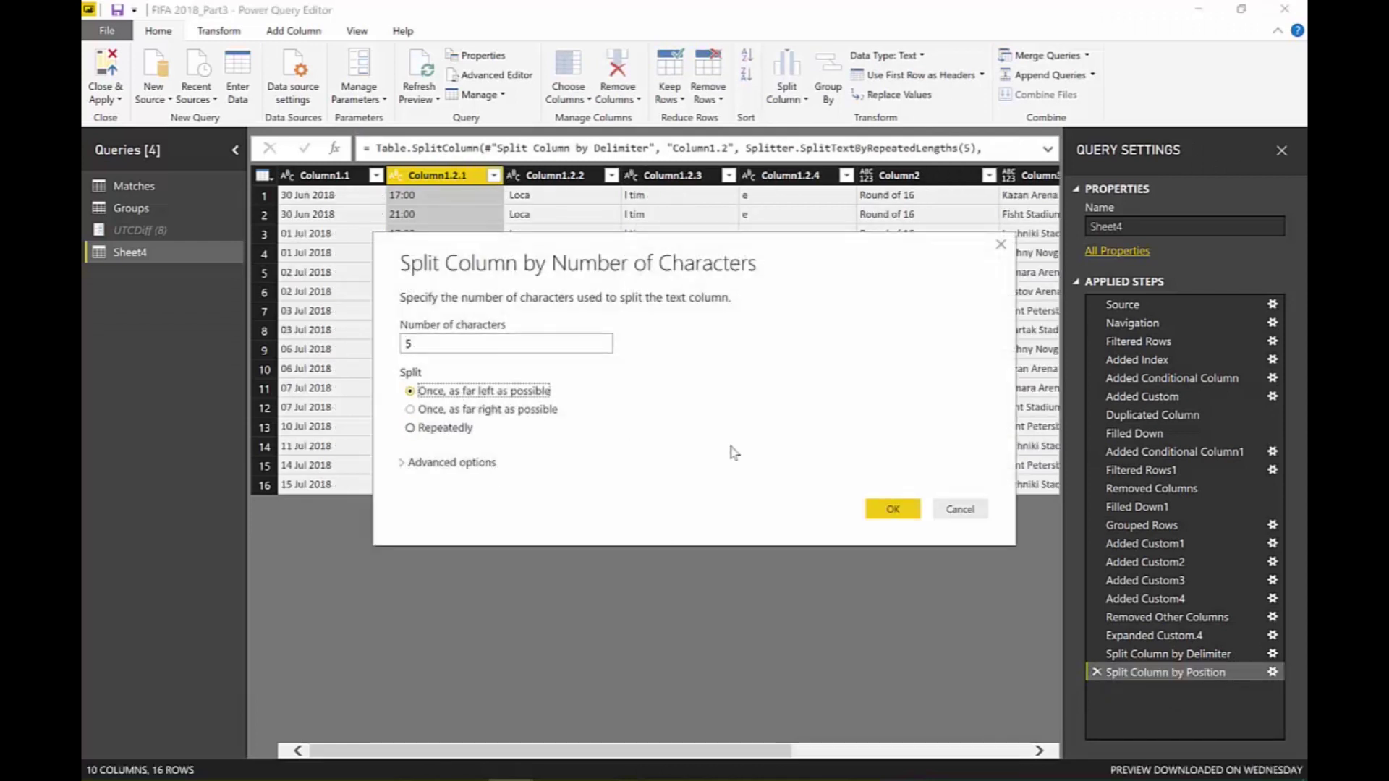
left_click(893, 509)
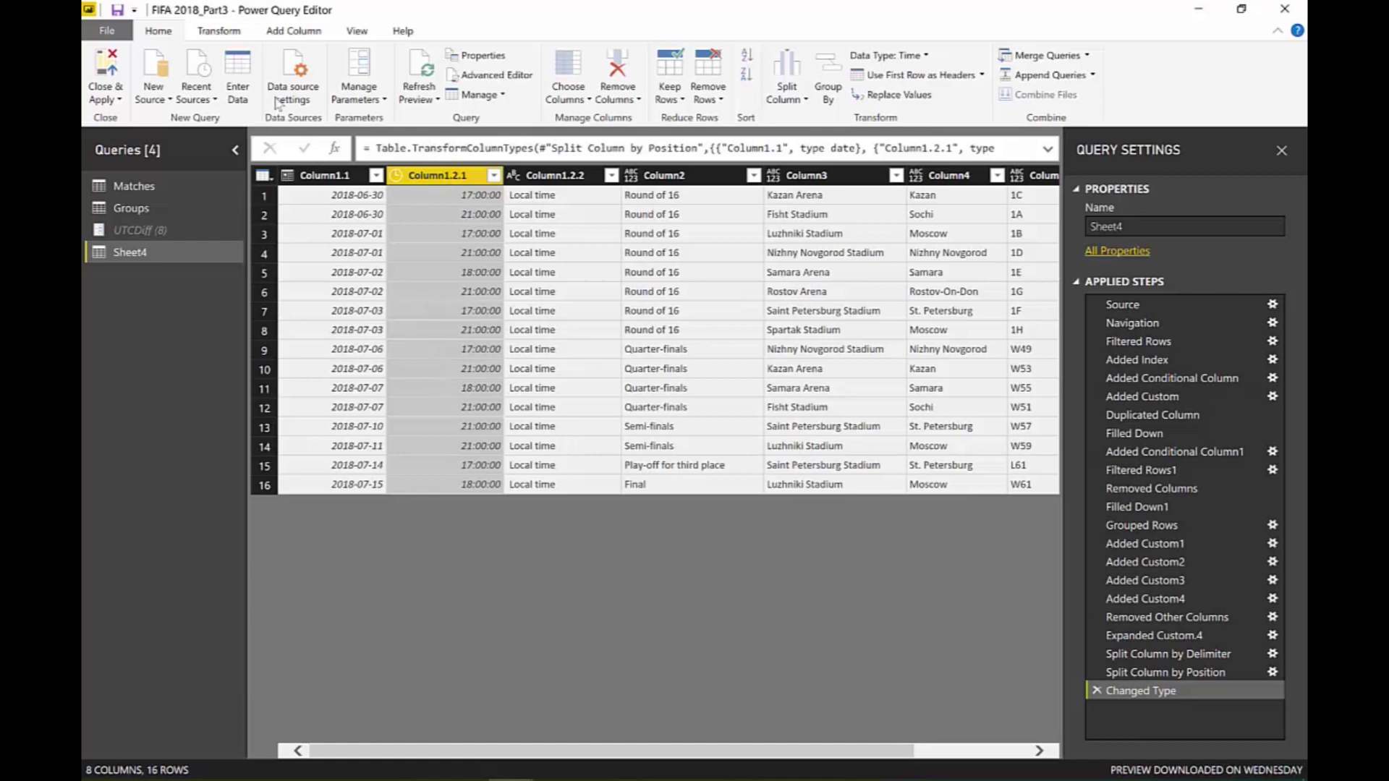
Add a custom column with the formula [Column1.2.1]-#duration(0,2,0,0)+#duration(0,UTCDiff,0,0).
left_click(293, 30)
left_click(172, 72)
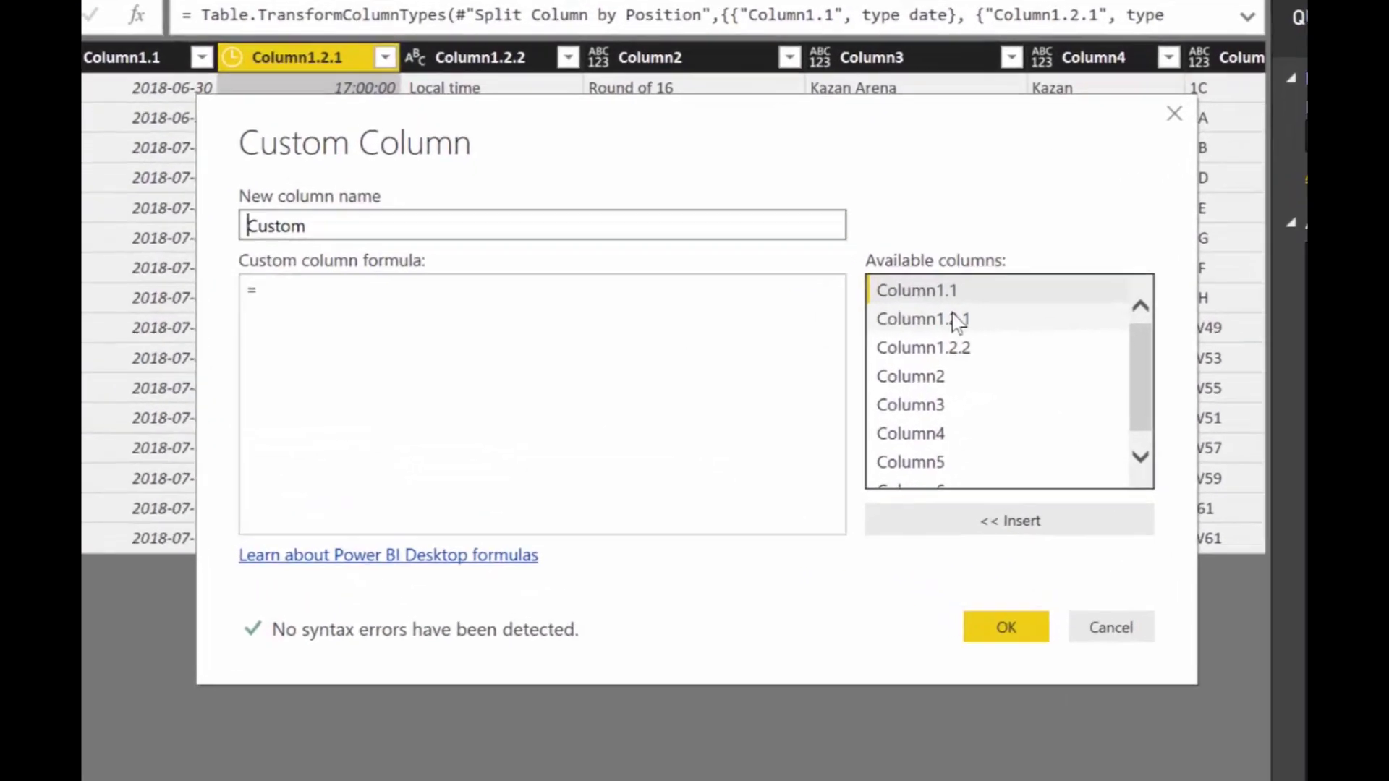
double_click(859, 343)
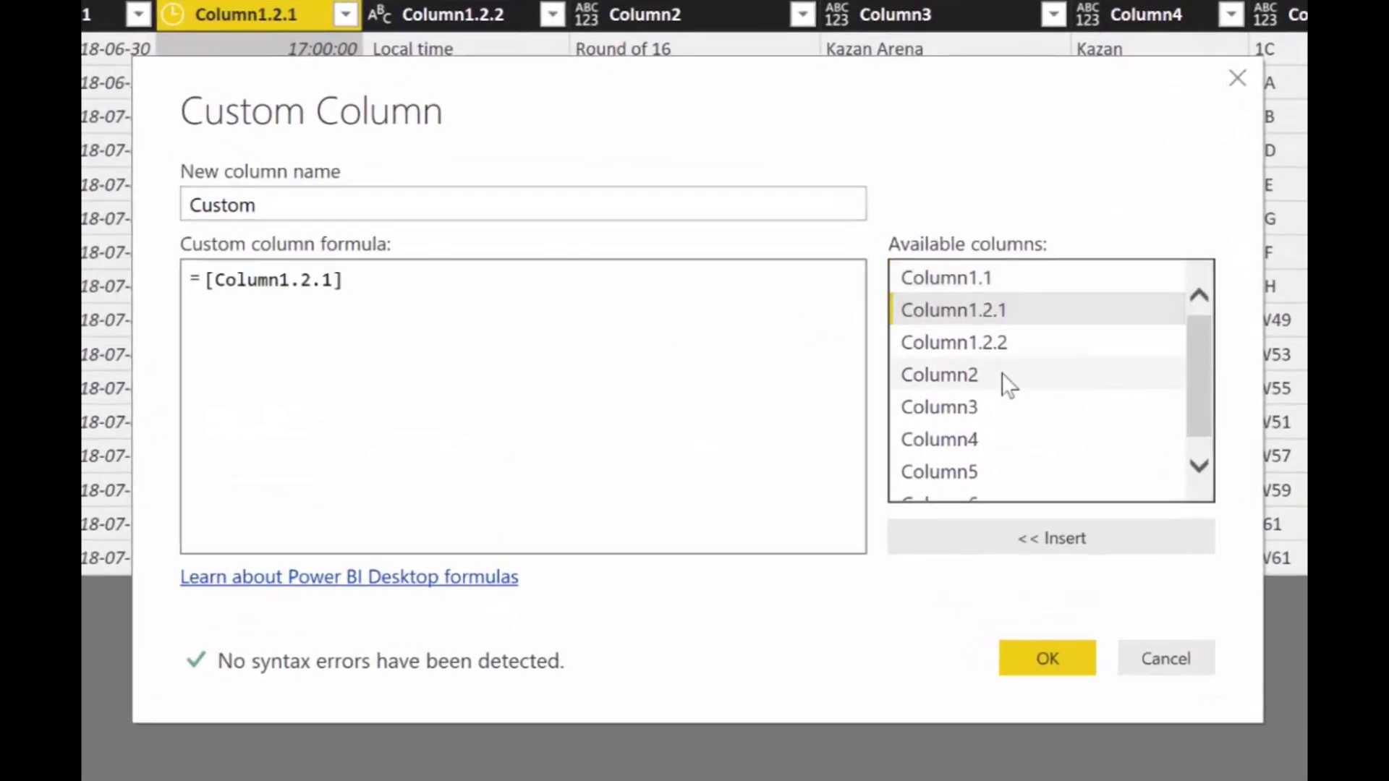
type("-#duration")
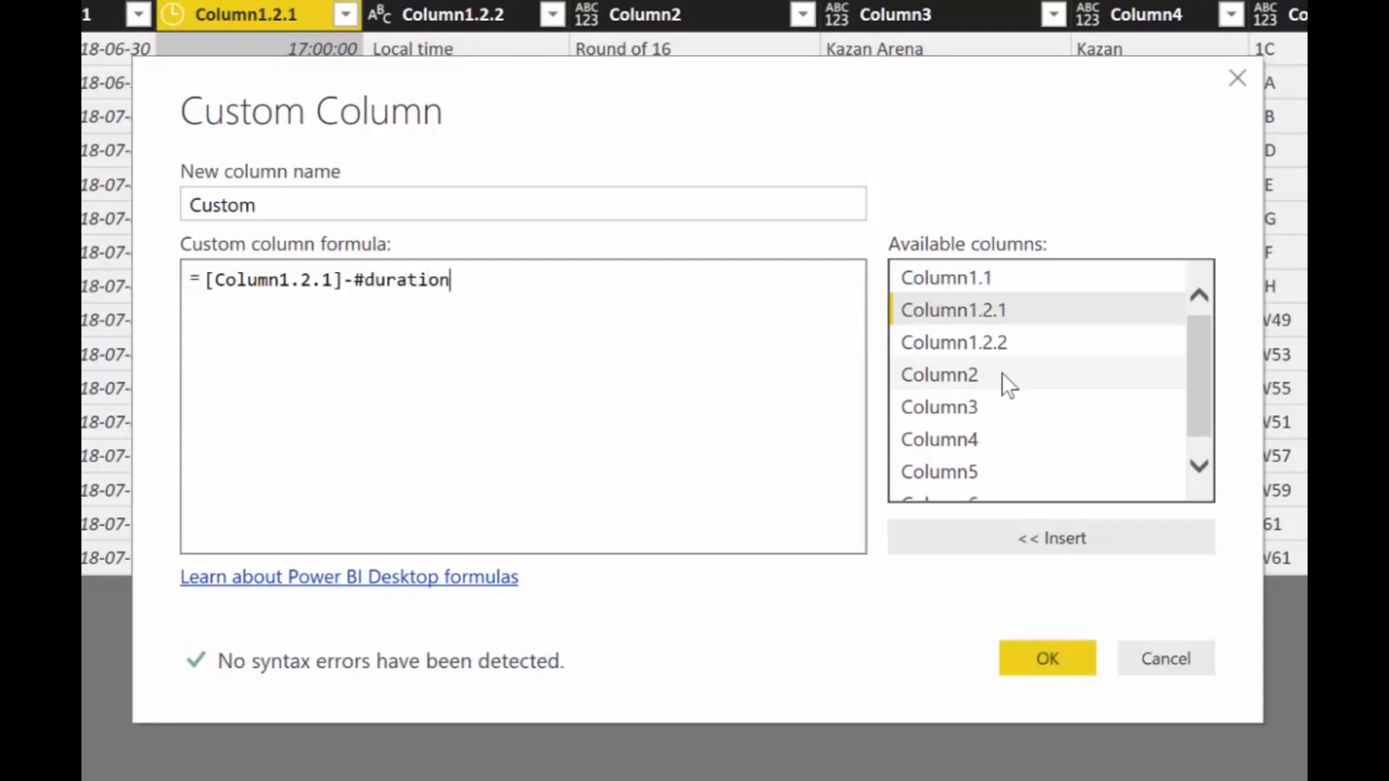
type("(0,2,0,0)")
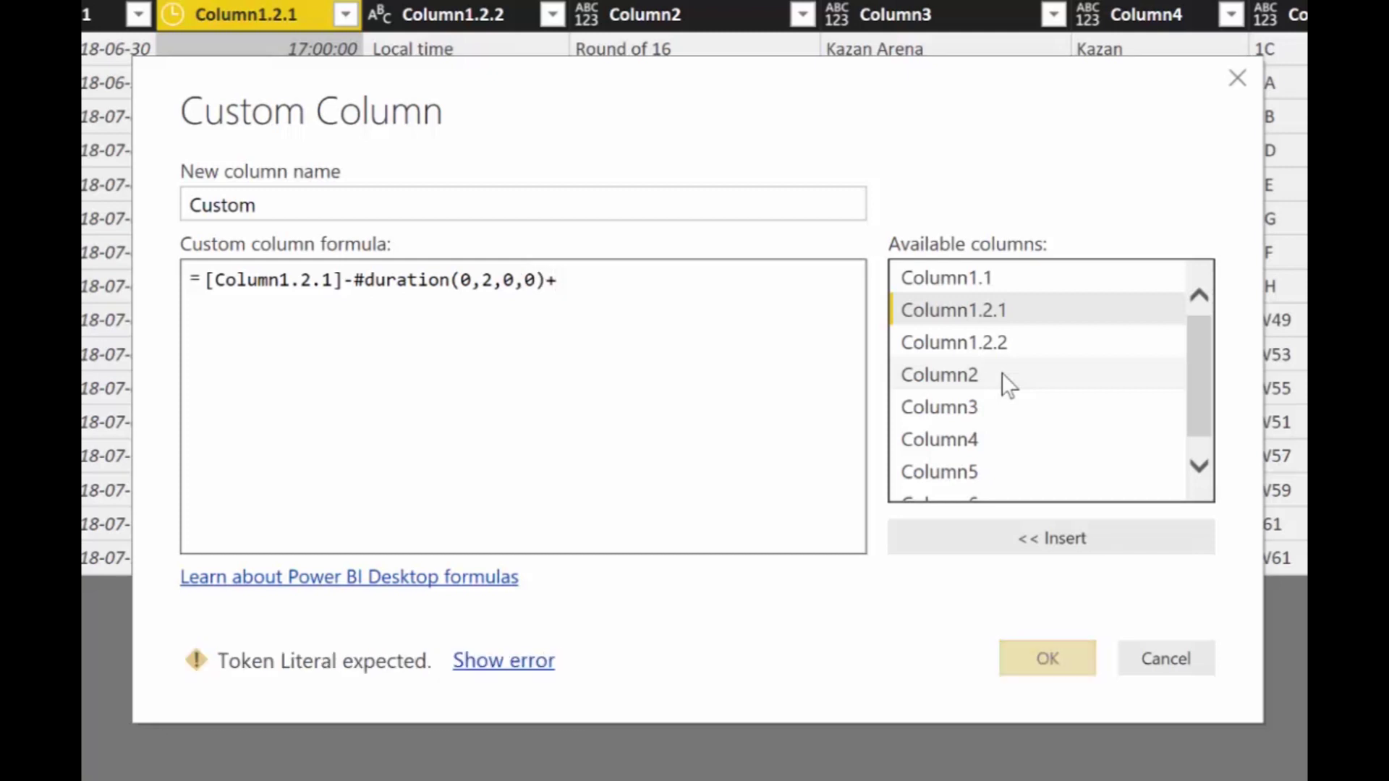
type("+#duration")
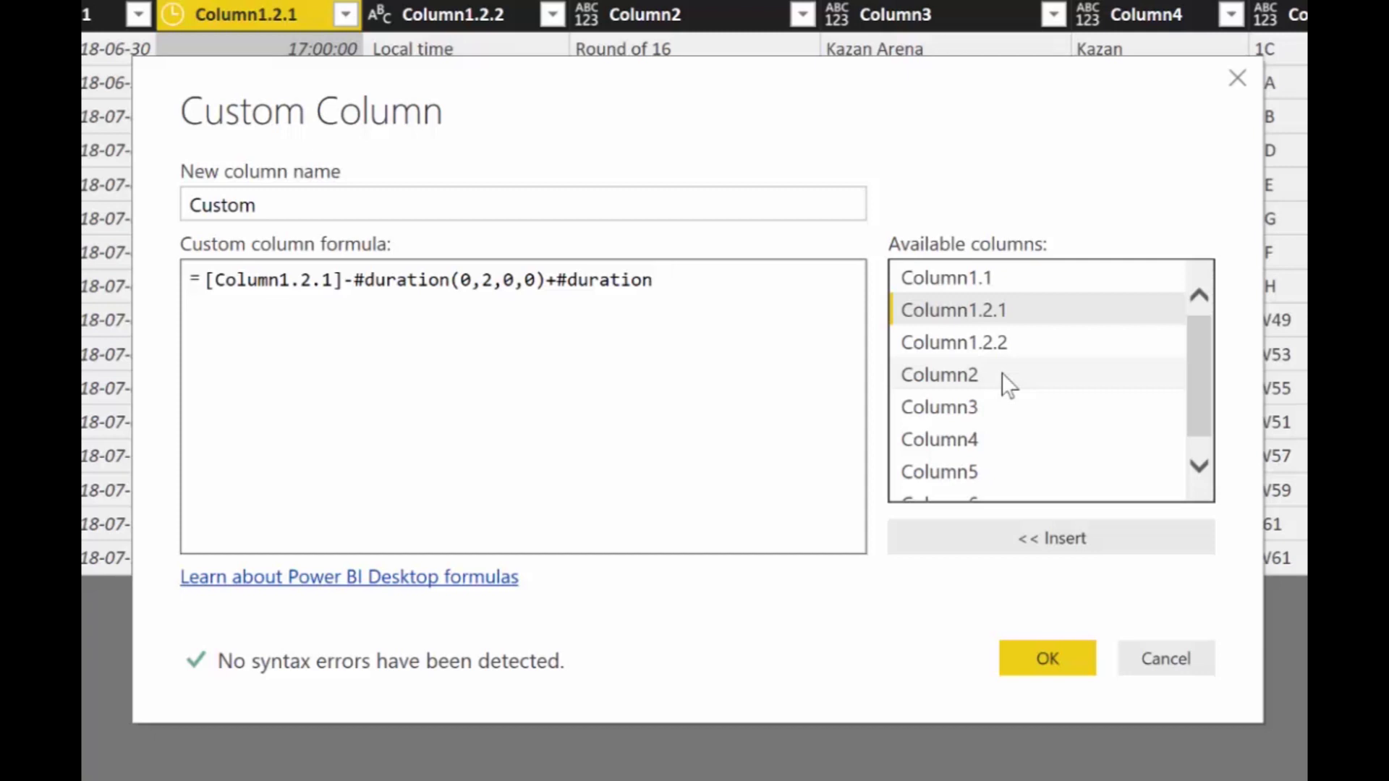
type("(0,")
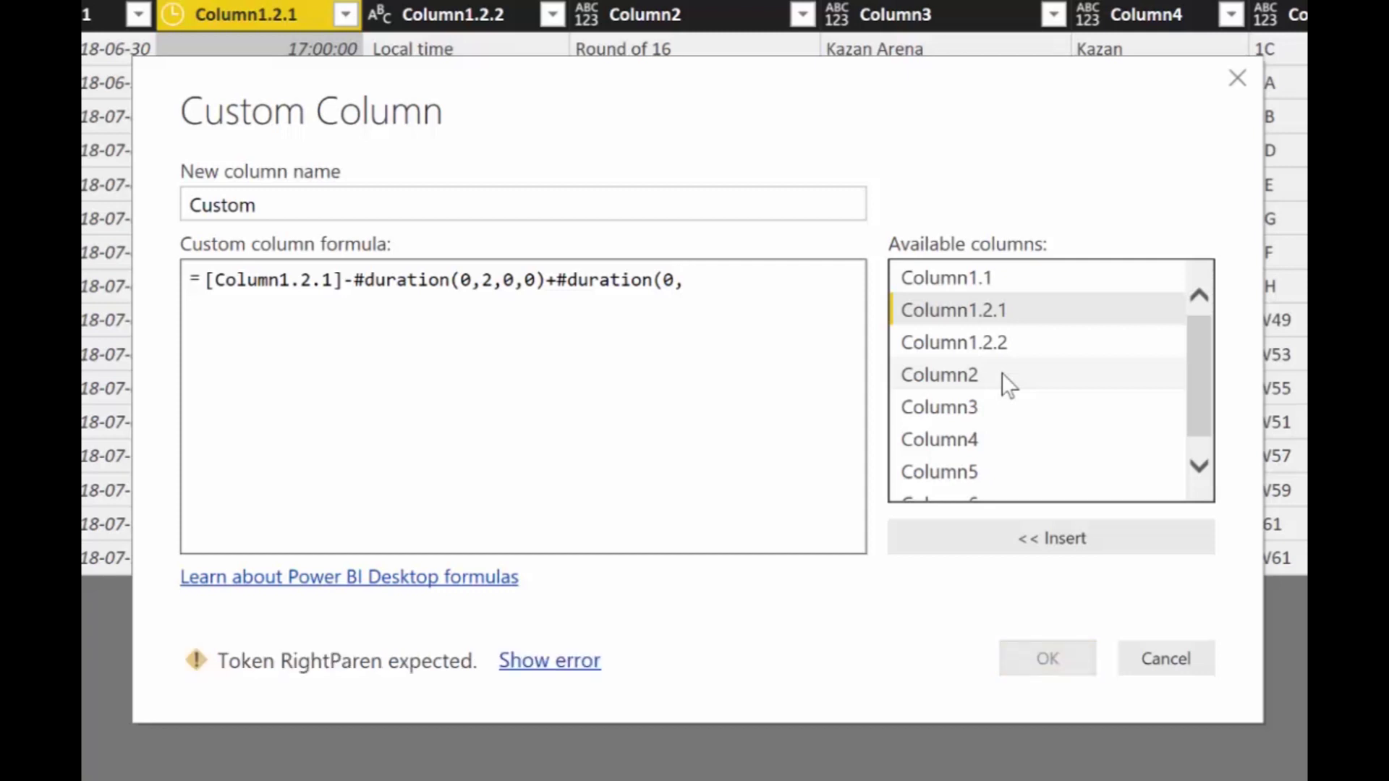
type("UTCDiff,")
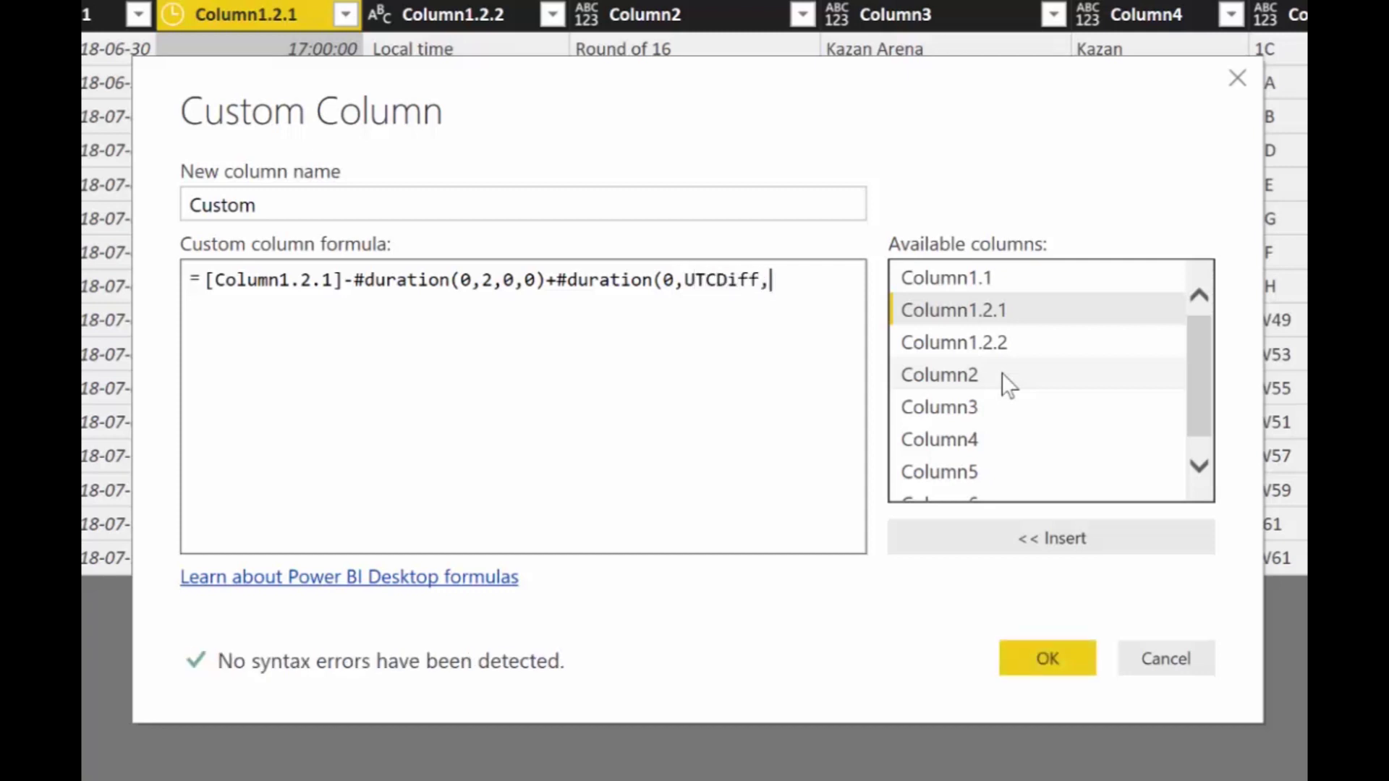
key("BackSpace")
type("0,0)")
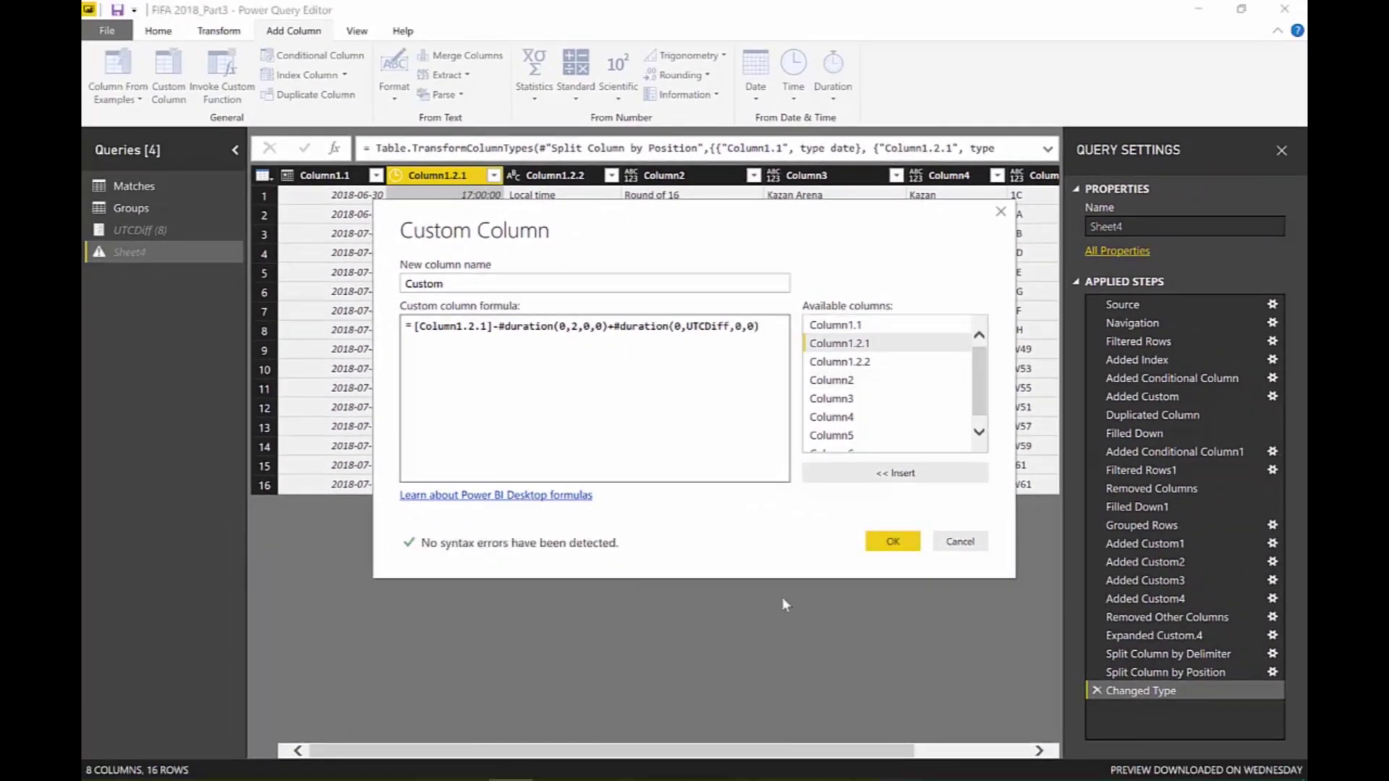
left_click(892, 543)
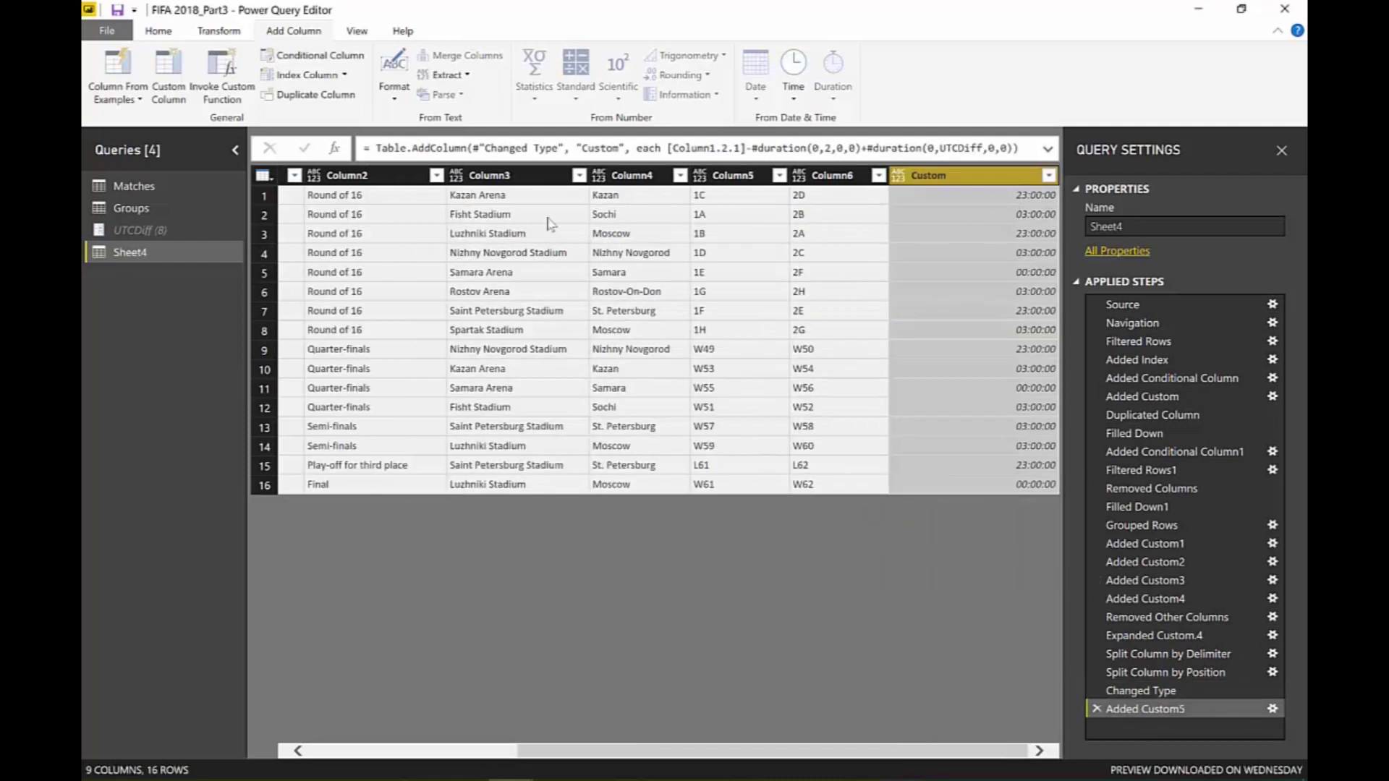
Set the UTCDiff parameter to 2 and check the times in the Custom column of the Sheet4 query.
left_click(155, 230)
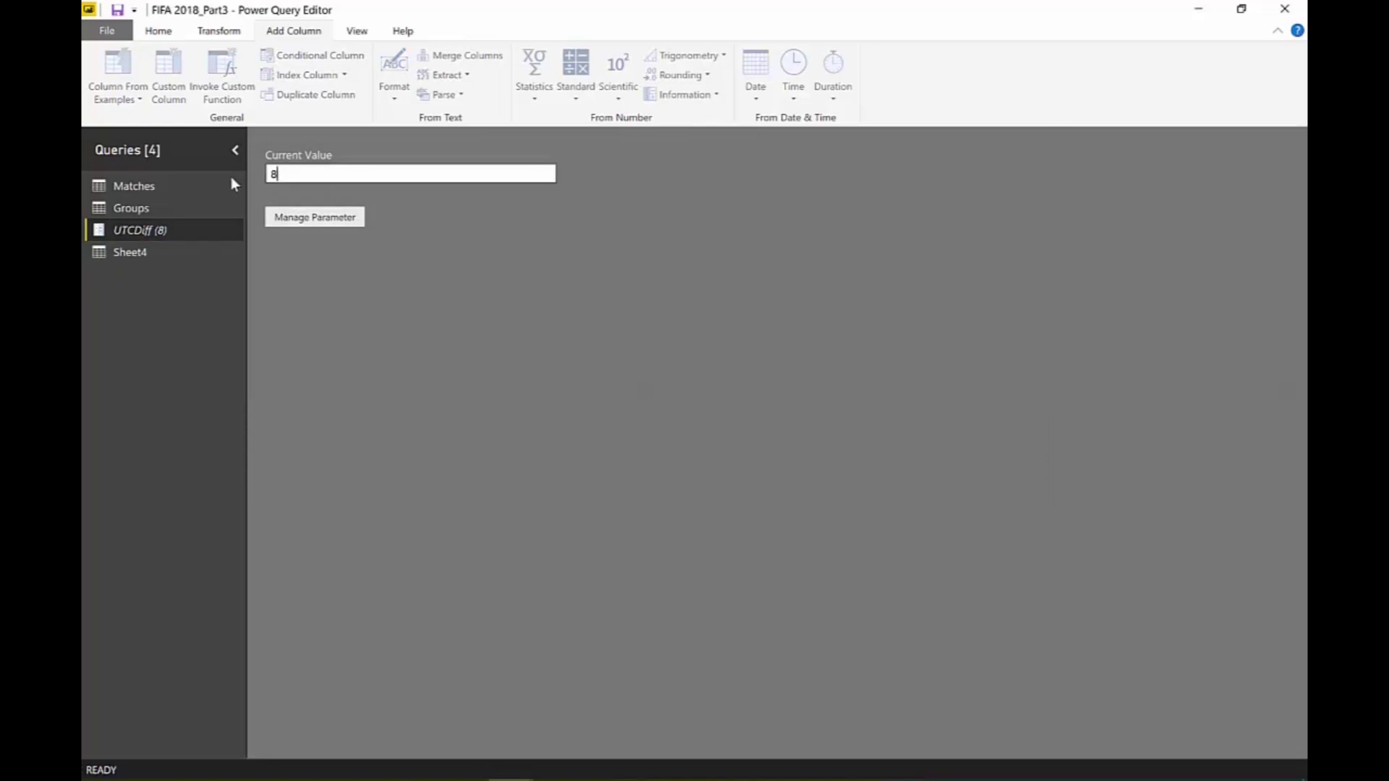
type("2")
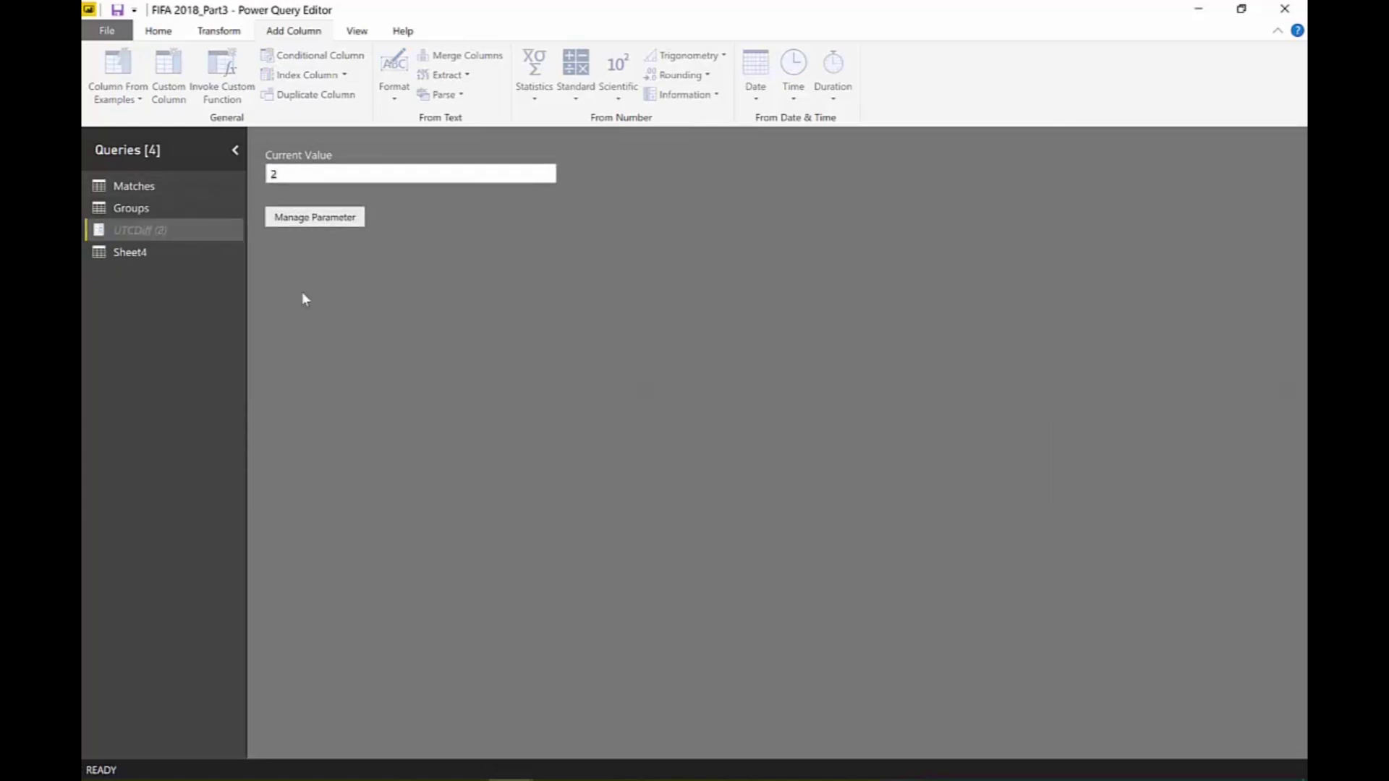
left_click(149, 254)
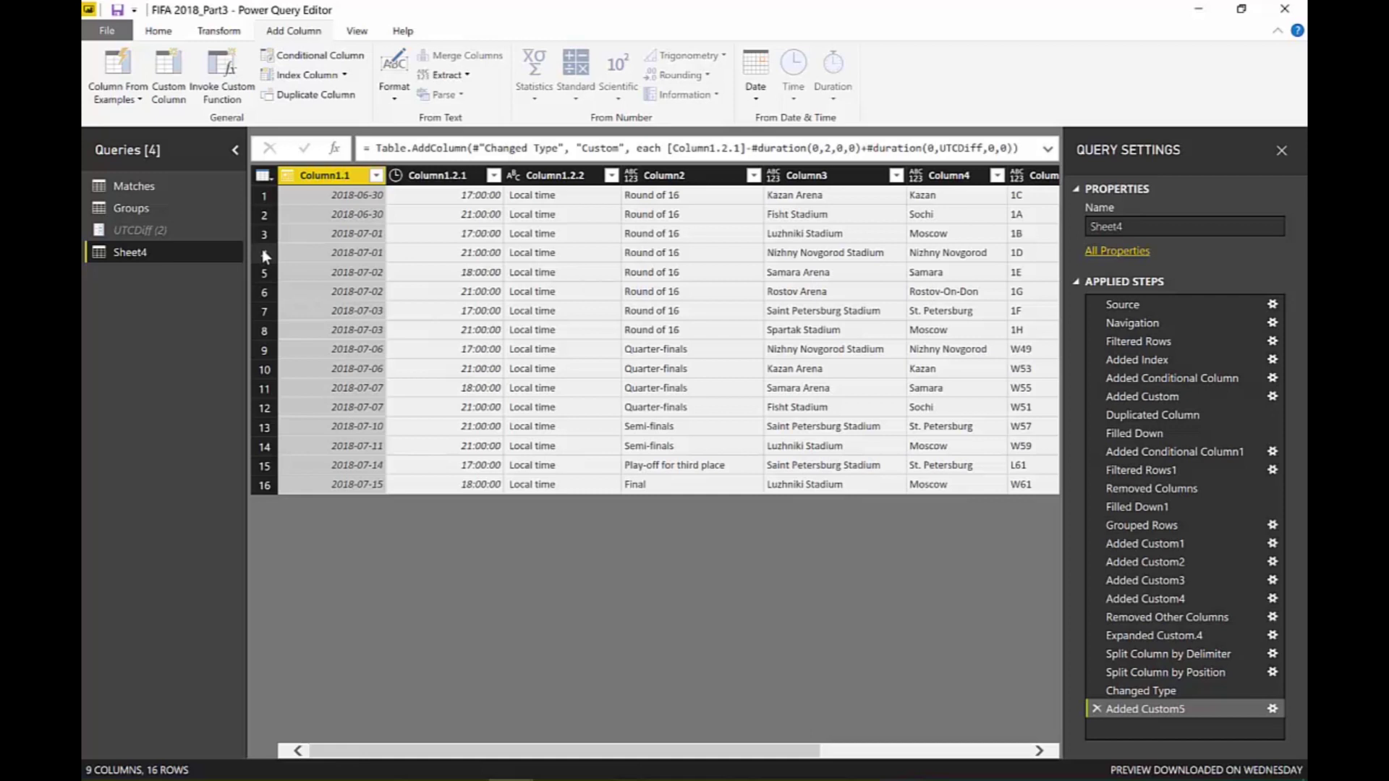
left_click(1008, 753)
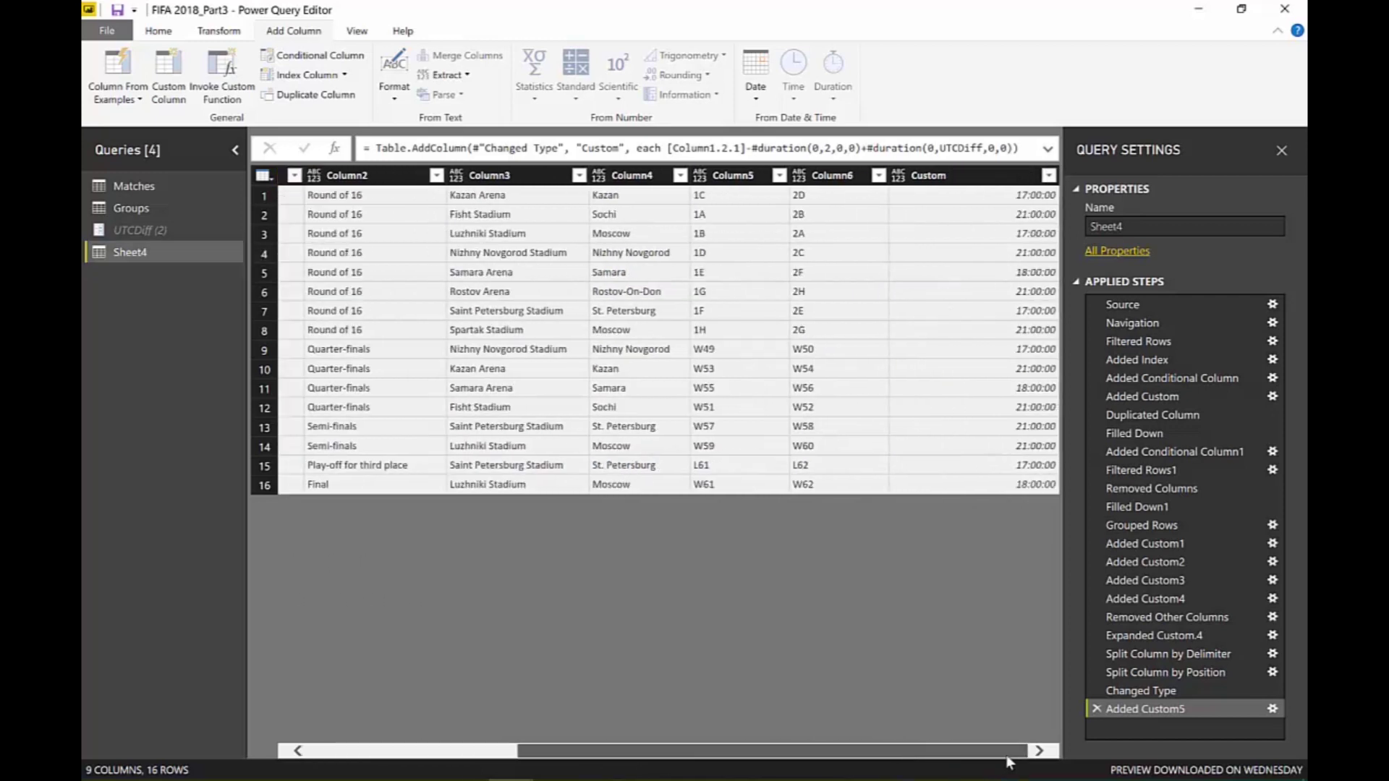
Rename the Sheet4 query as Knockout phase.
left_click(1183, 228)
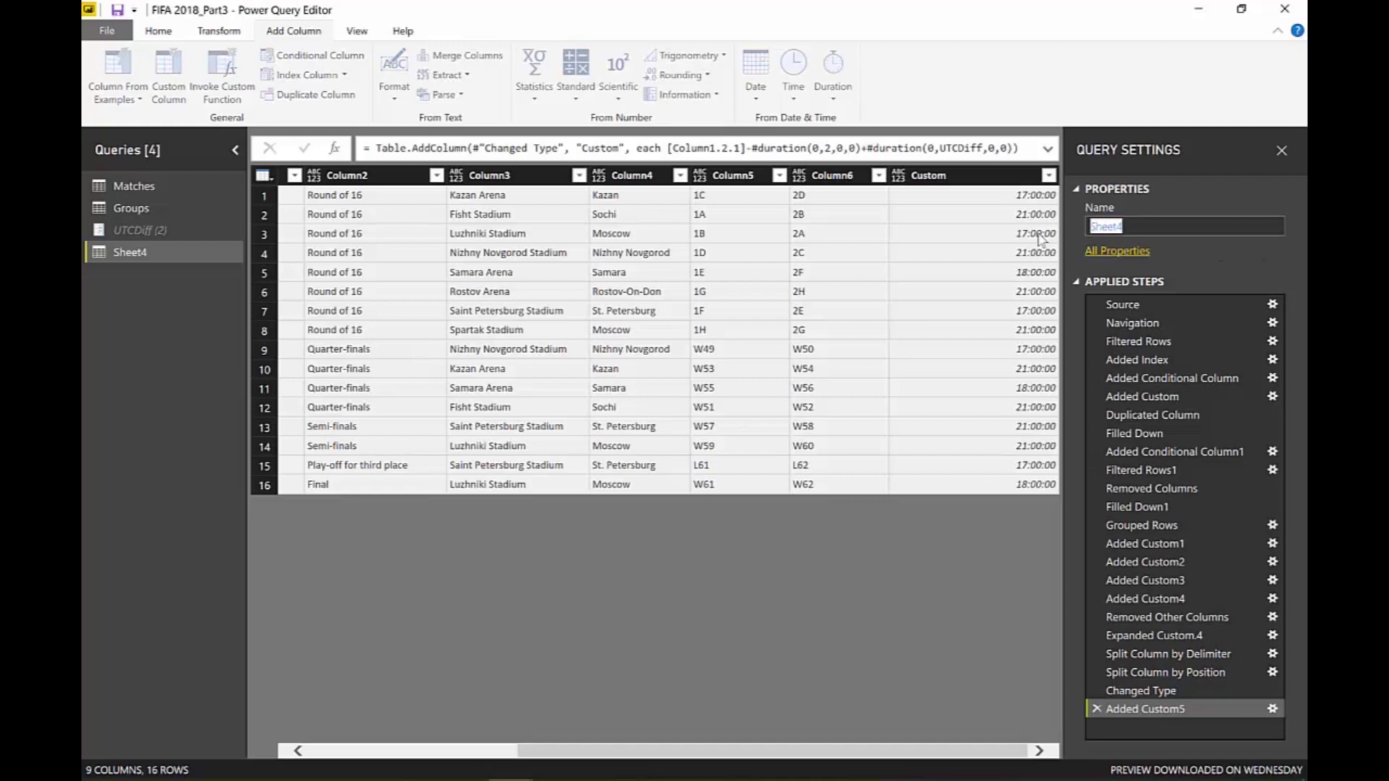
type("Knockout phase")
key("Return")
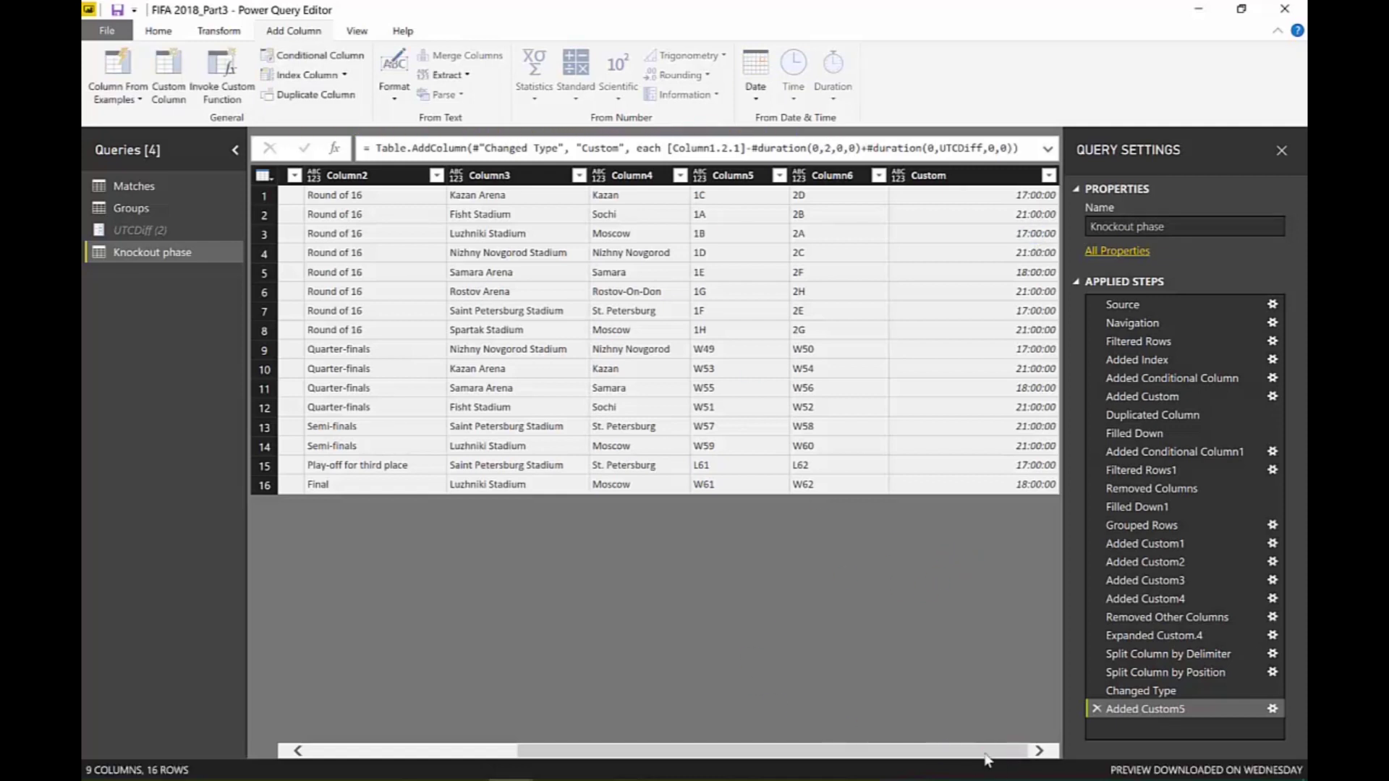
Rename Column1.1 as Date and Column1.2.1 as Time.
mouse_move(947, 754)
left_mouse_down()
mouse_move(550, 757)
mouse_move(947, 753)
left_mouse_up()
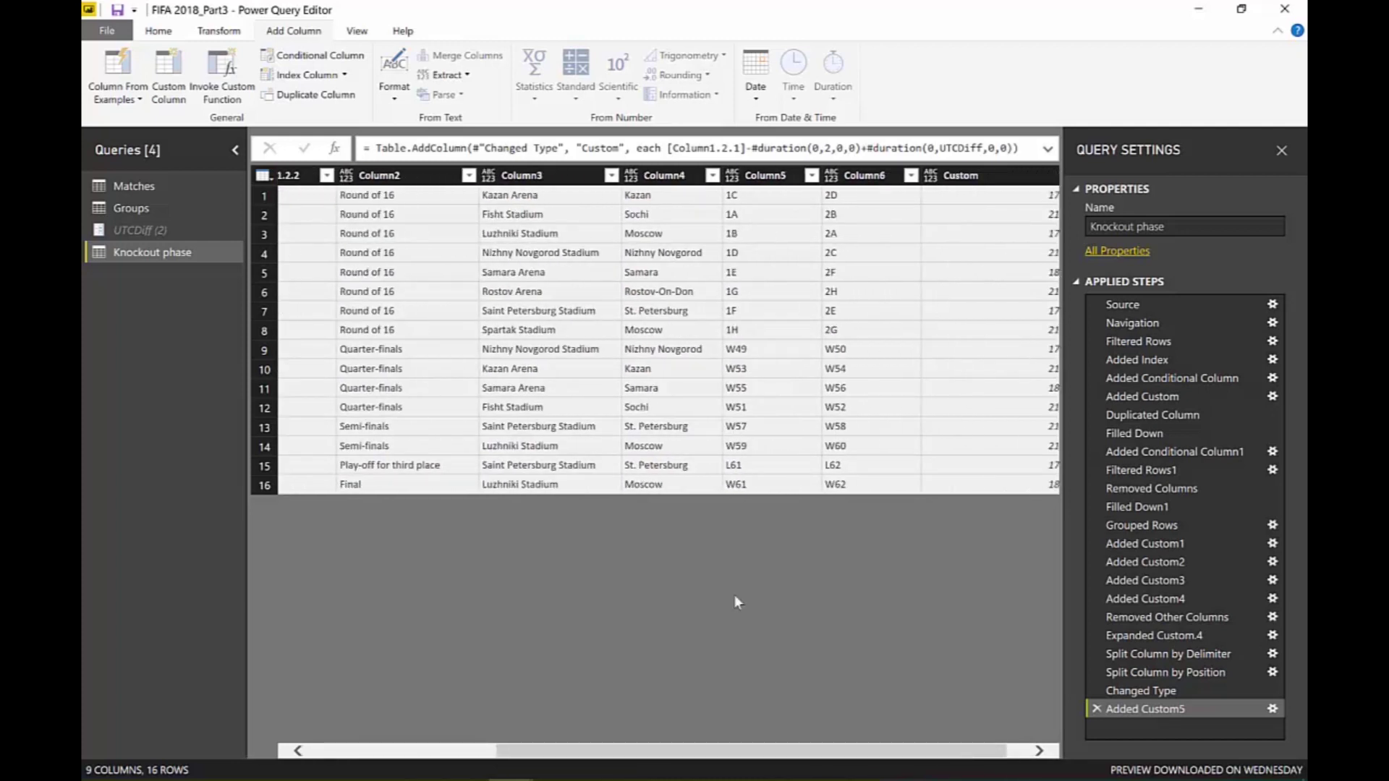
left_click_drag(535, 750, 325, 734)
double_click(348, 177)
type("Date")
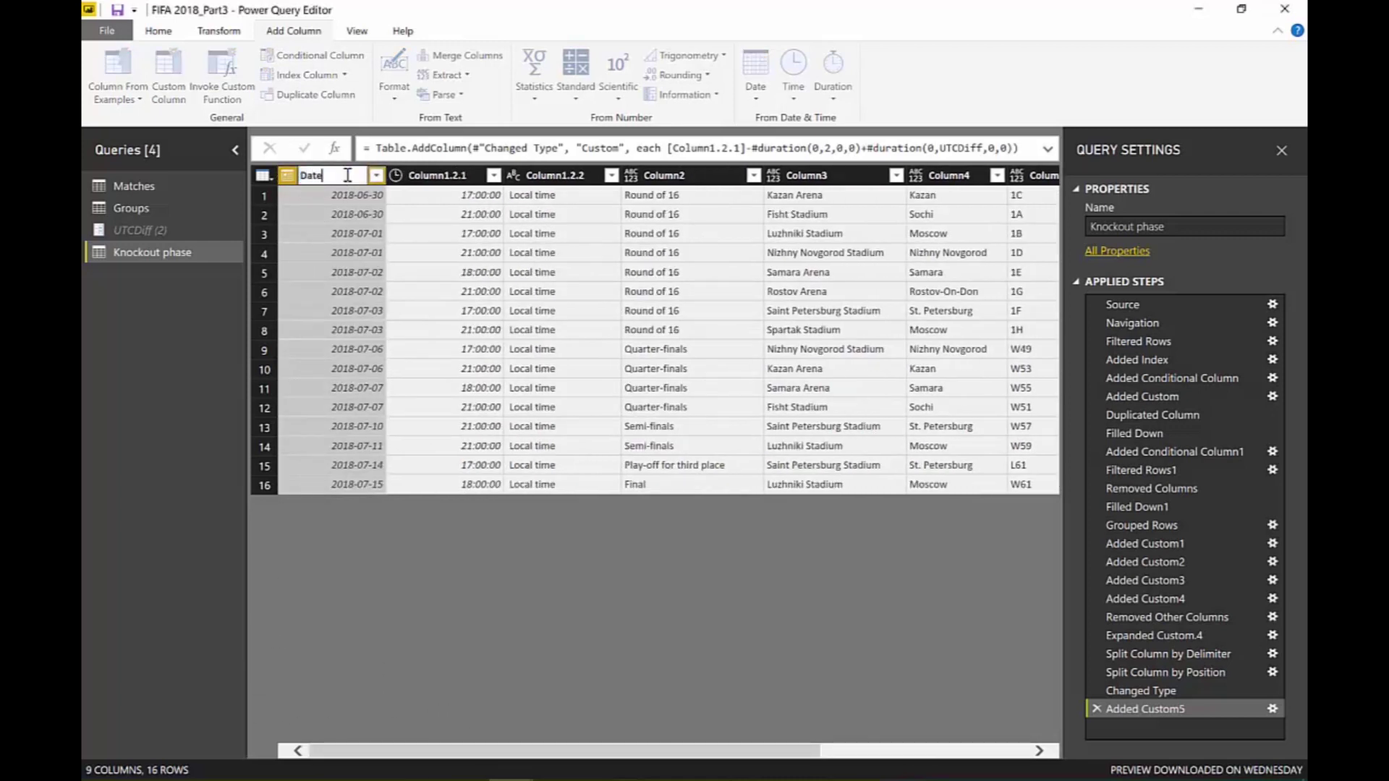
key("Return")
double_click(445, 176)
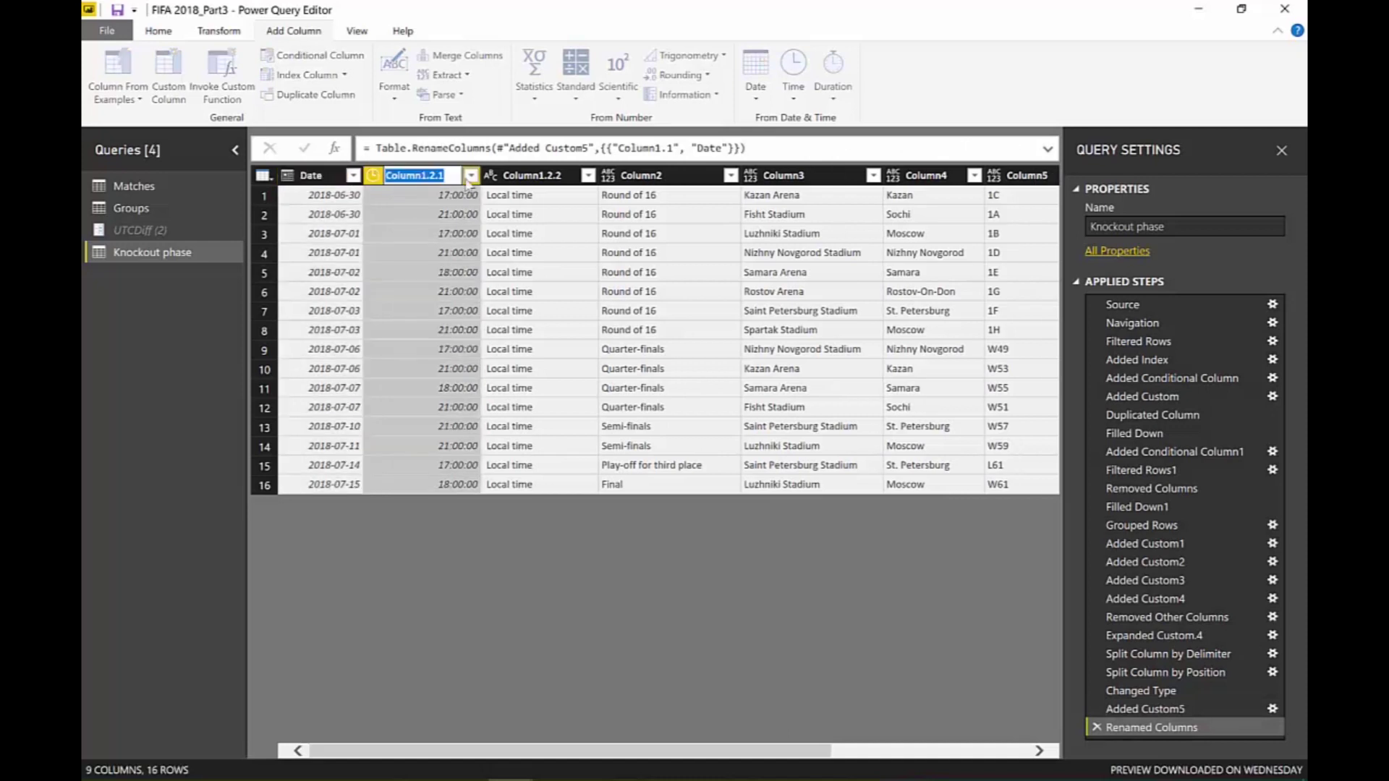
type("Time")
key("Return")
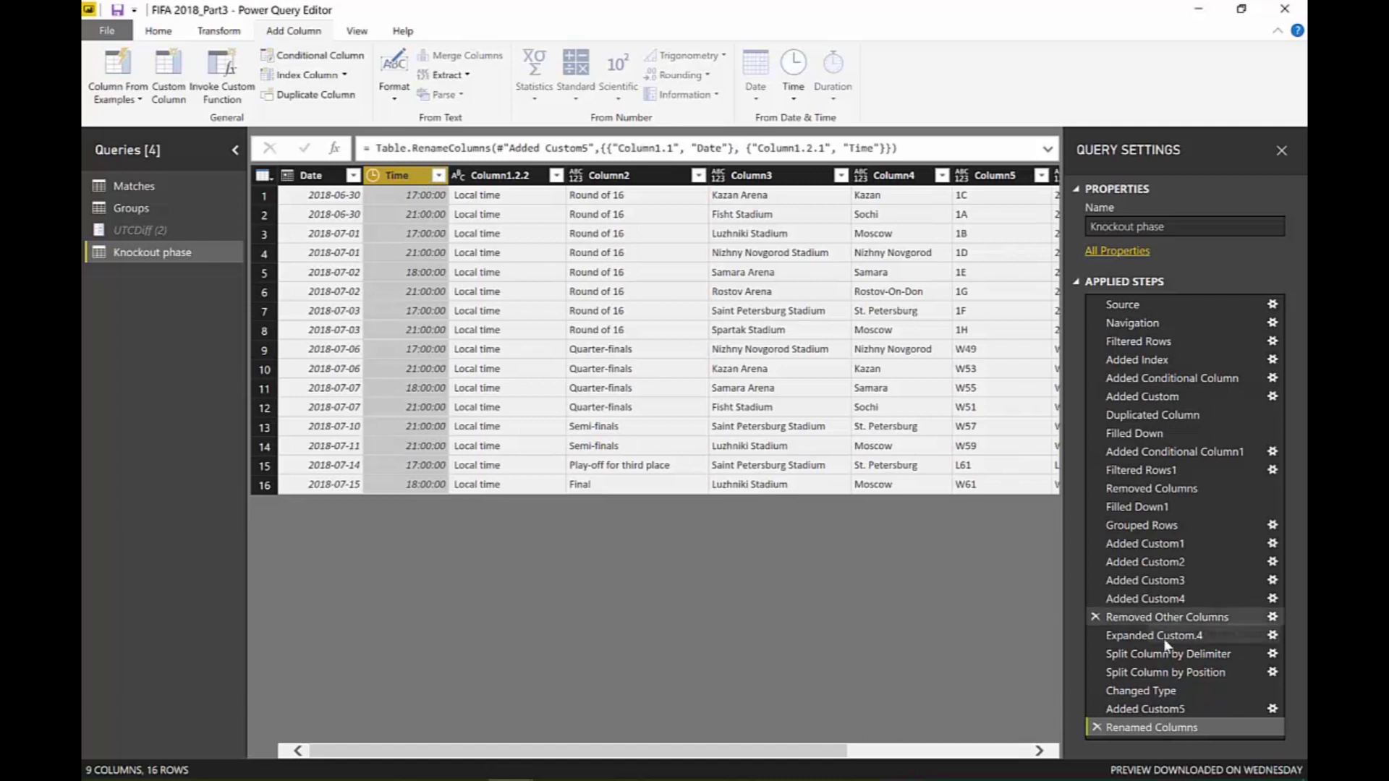
Insert a step right after Added Custom5 that removes Column1.2.1.
left_click(1136, 709)
right_click(440, 177)
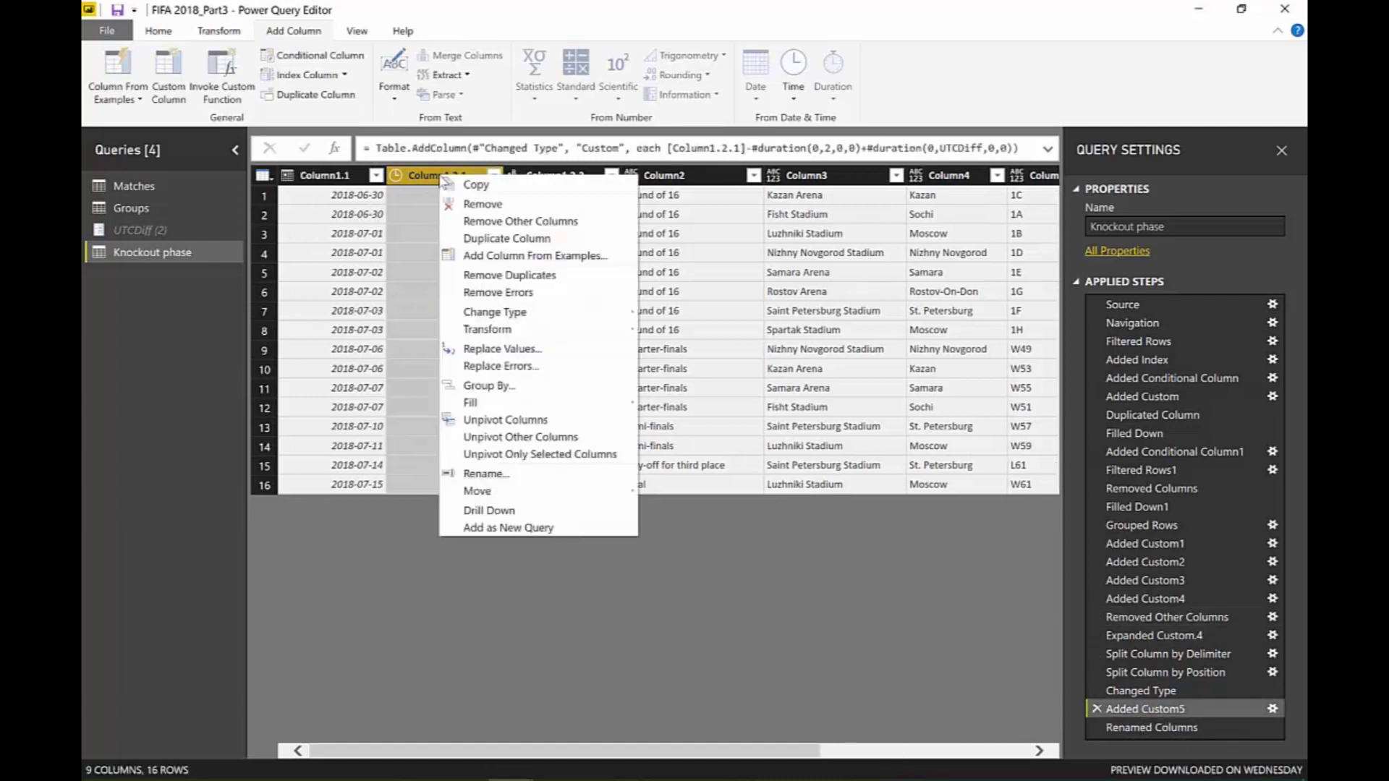
left_click(481, 205)
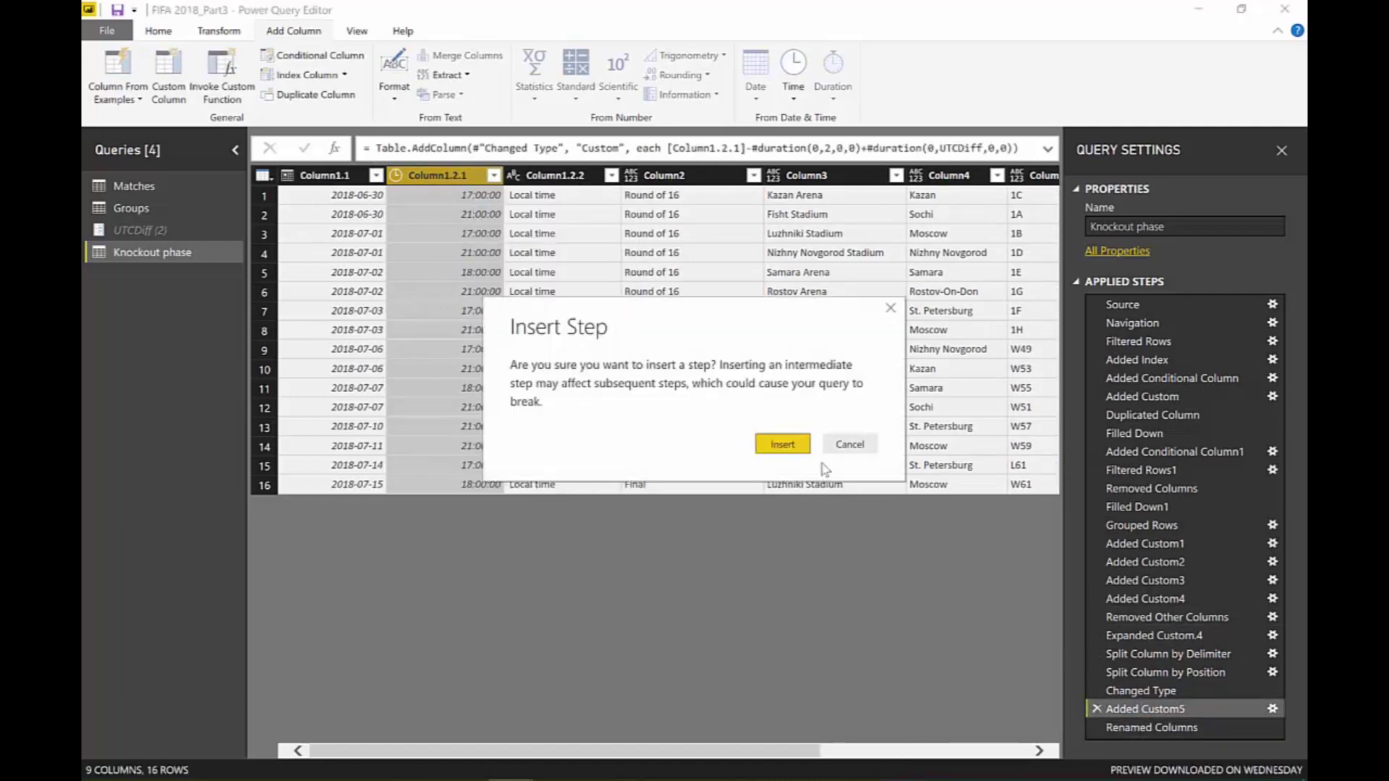
left_click(798, 450)
Delete the {"Column1.2.1", "Time"} pair from the Renamed Columns formula, keeping only the rename of Column1.1 to Date.
left_click(1165, 727)
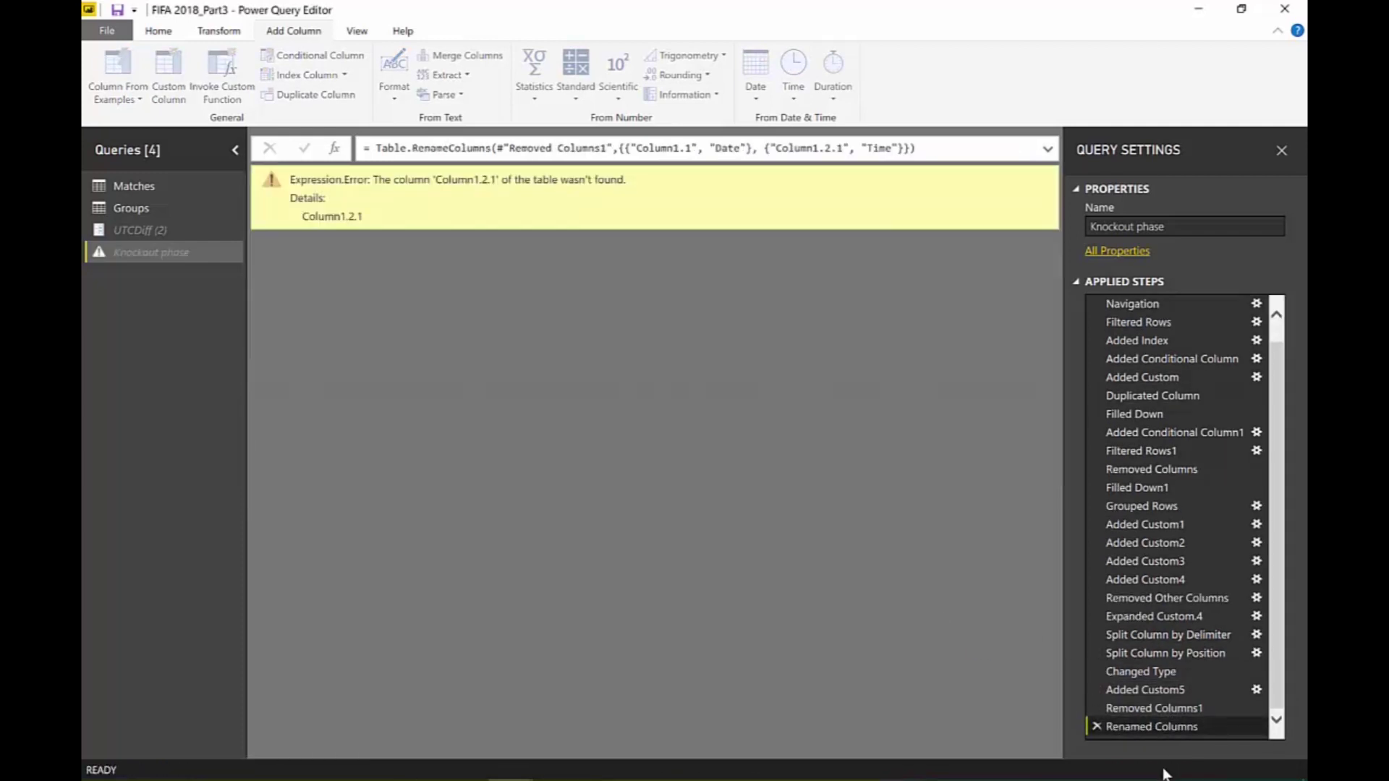
left_click(1048, 150)
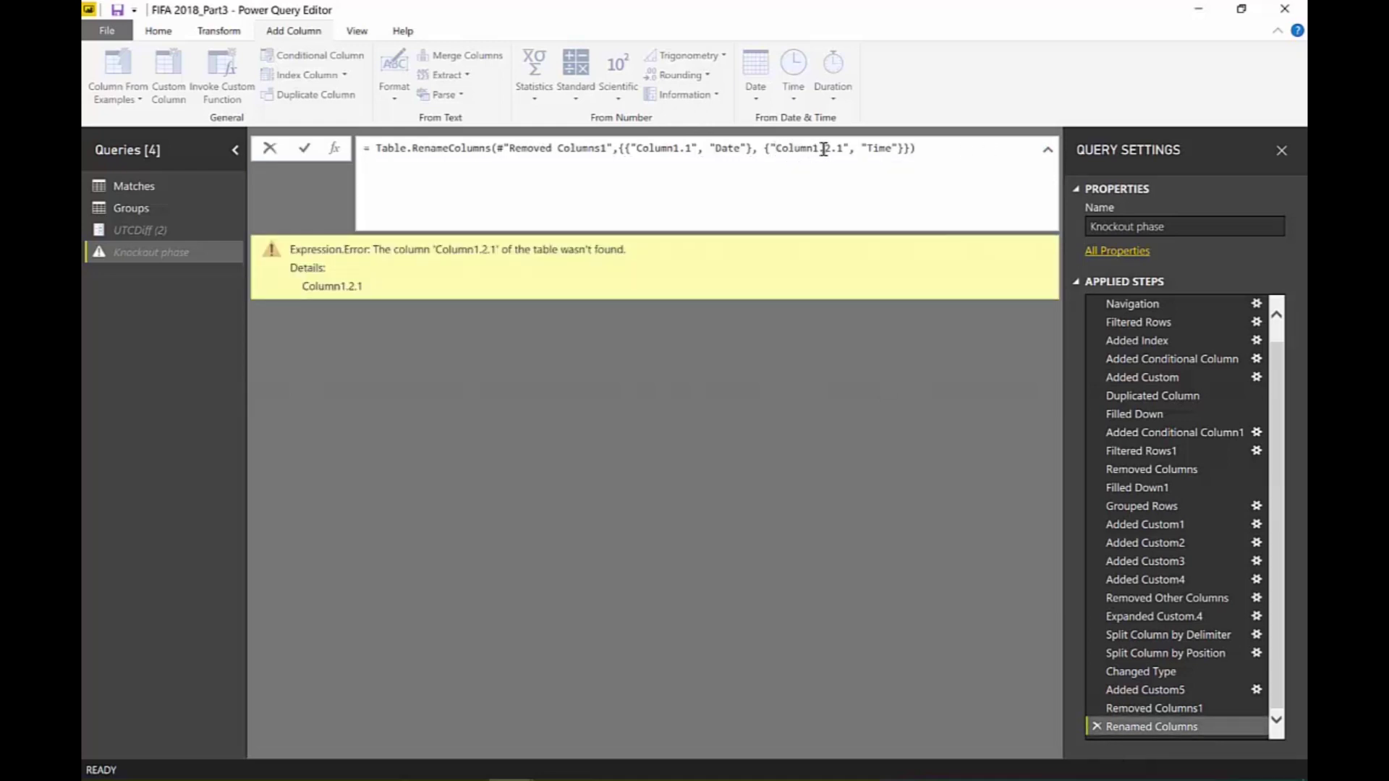
left_click_drag(764, 149, 885, 150)
left_click(886, 150)
key("BackSpace")
key("BackSpace")
key("BackSpace")
key("BackSpace")
key("BackSpace")
key("BackSpace")
key("BackSpace")
key("BackSpace")
key("BackSpace")
key("BackSpace")
key("BackSpace")
key("BackSpace")
key("BackSpace")
key("BackSpace")
key("BackSpace")
key("BackSpace")
key("BackSpace")
key("BackSpace")
key("BackSpace")
key("BackSpace")
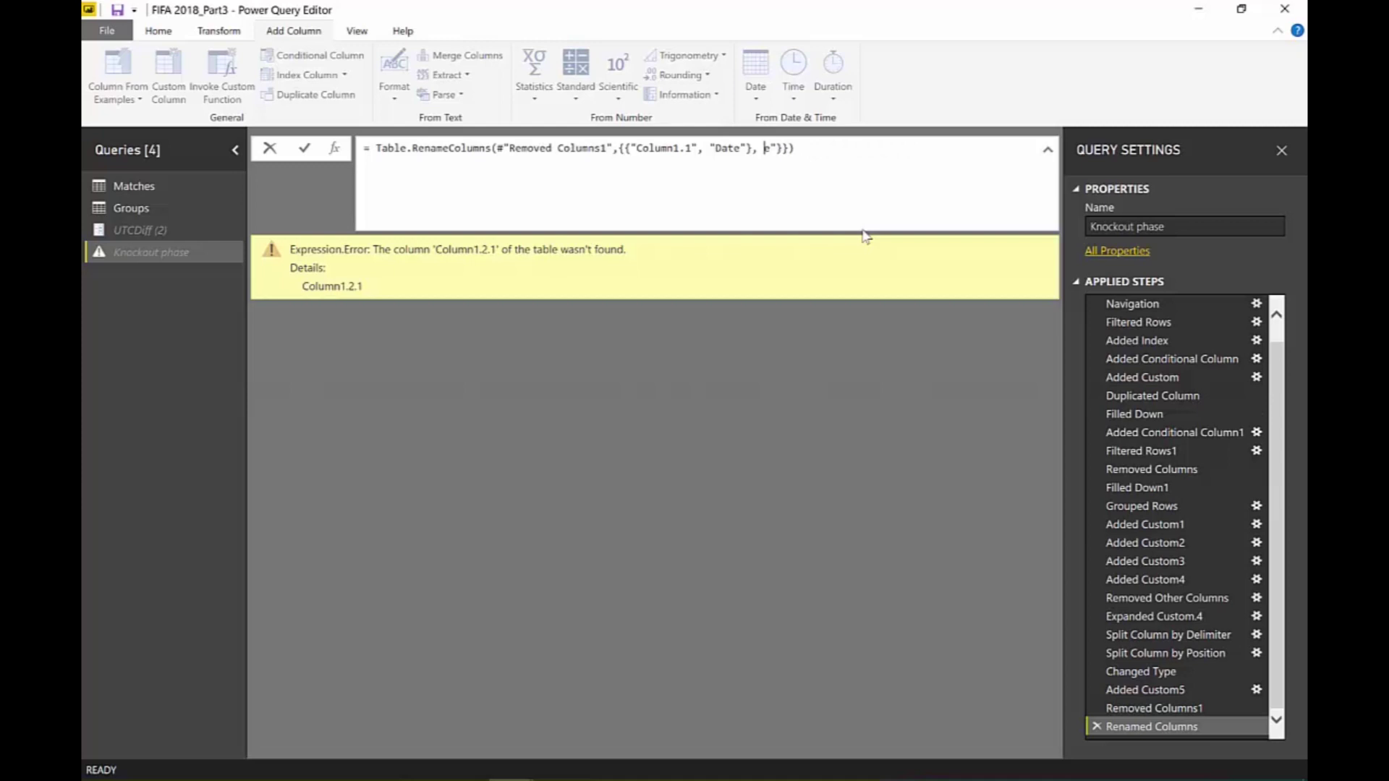
key("BackSpace")
key("Delete")
key("Delete")
key("Delete")
key("Return")
Rename Column1.2.2 as Time Zone and Column2 as Phase.
left_click(425, 246)
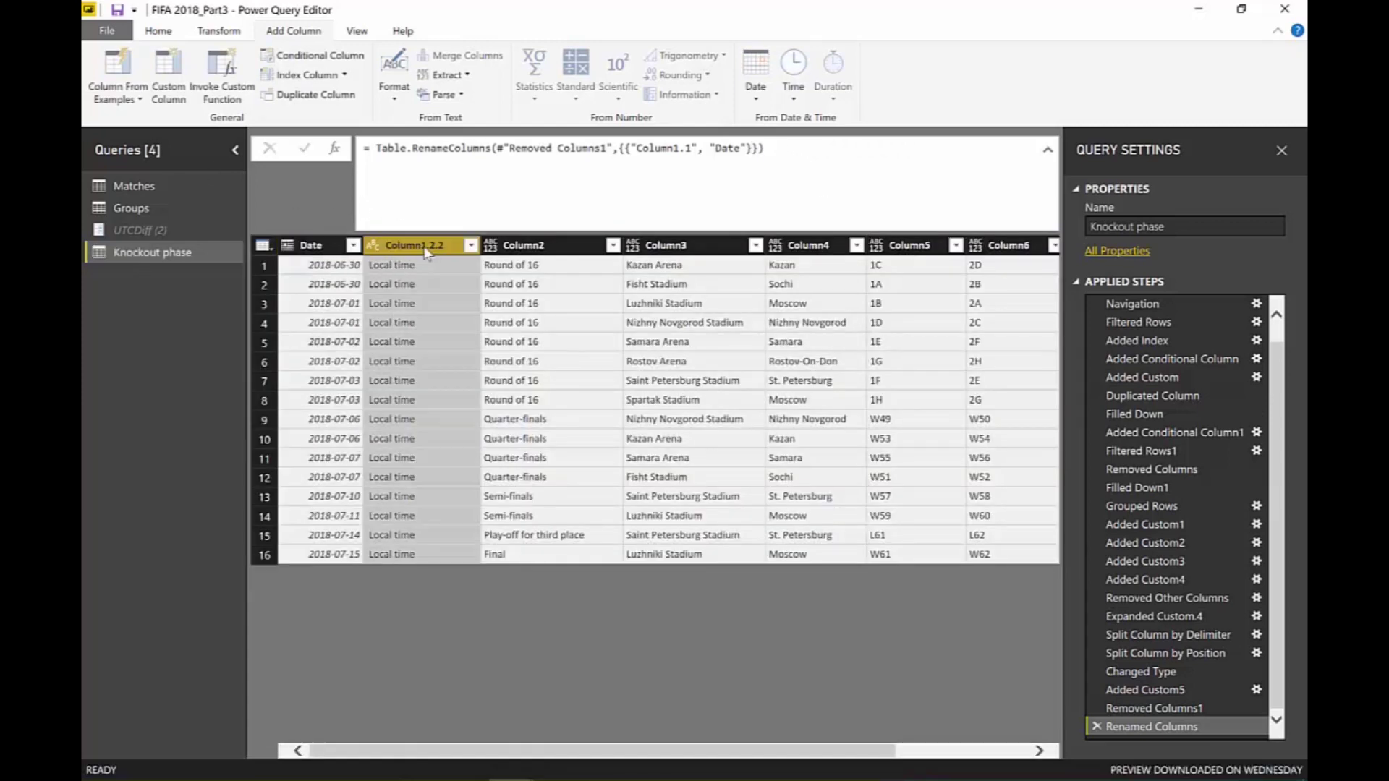
double_click(426, 247)
type("Time")
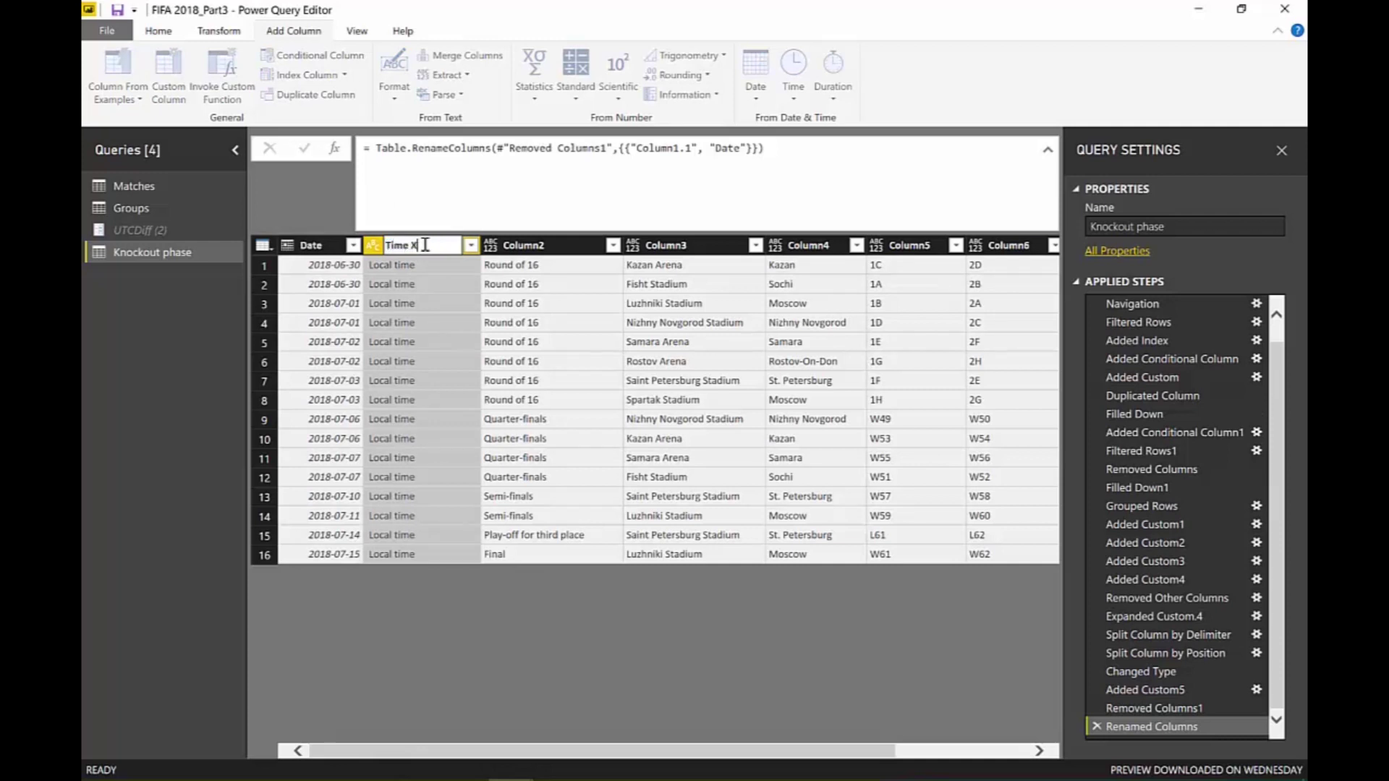
type(" Zone")
key("Return")
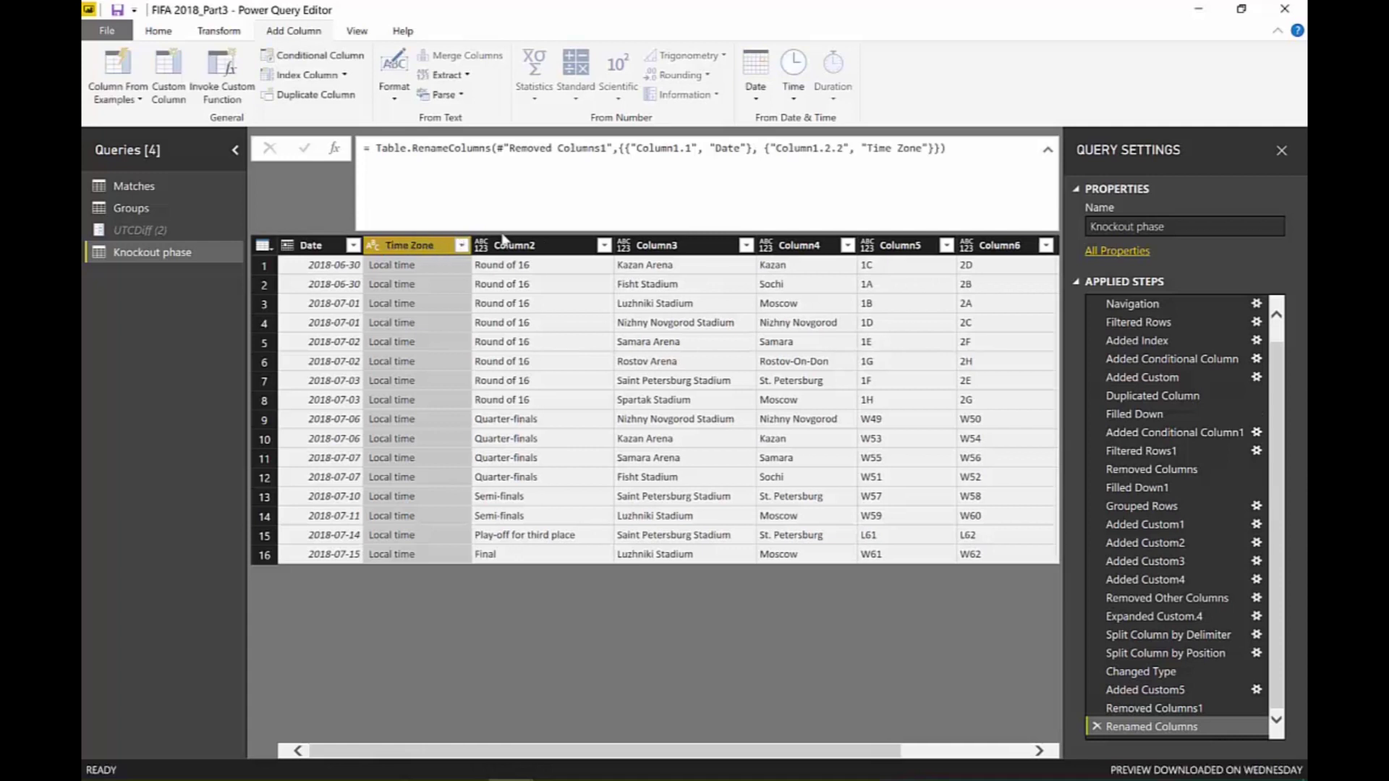
double_click(531, 245)
type("Phase")
key("Return")
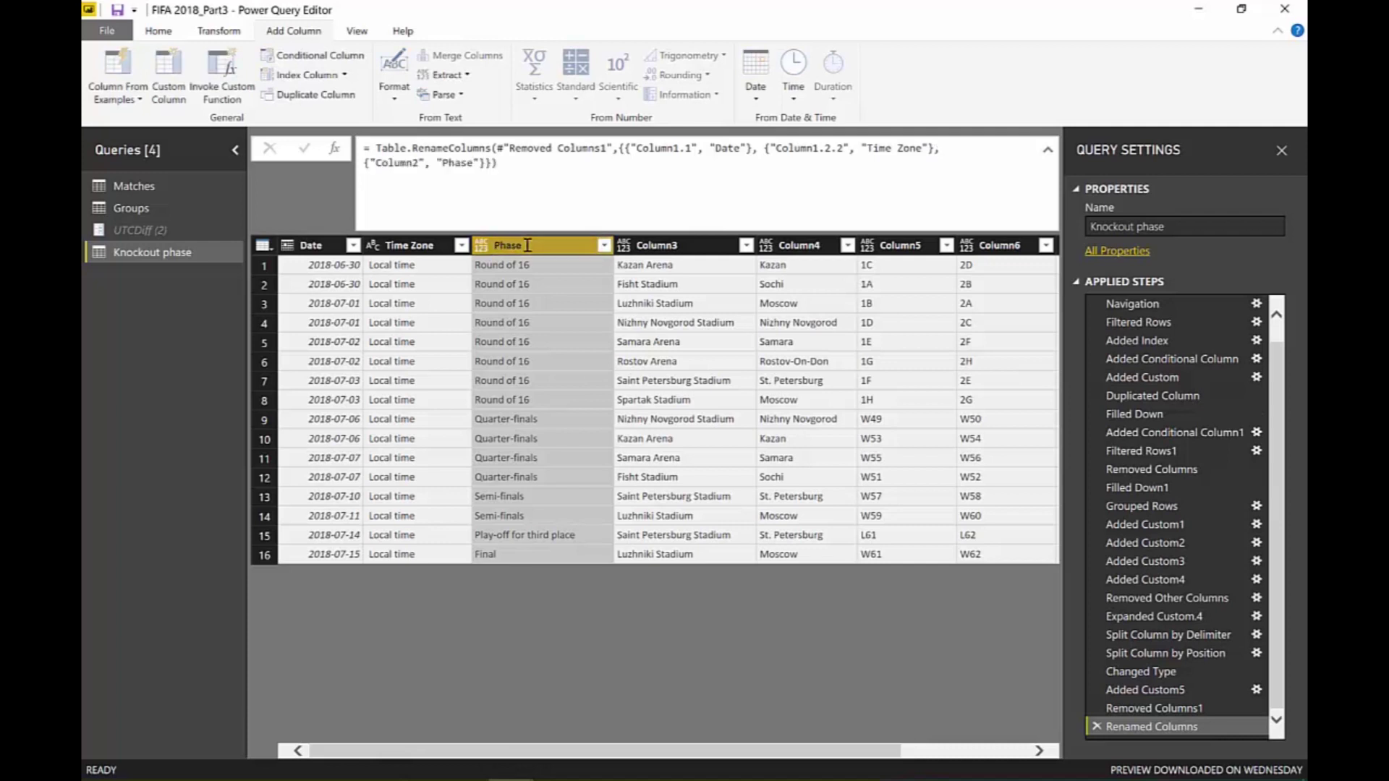
Rename Column3 as Stadium and Column4 as City.
double_click(663, 246)
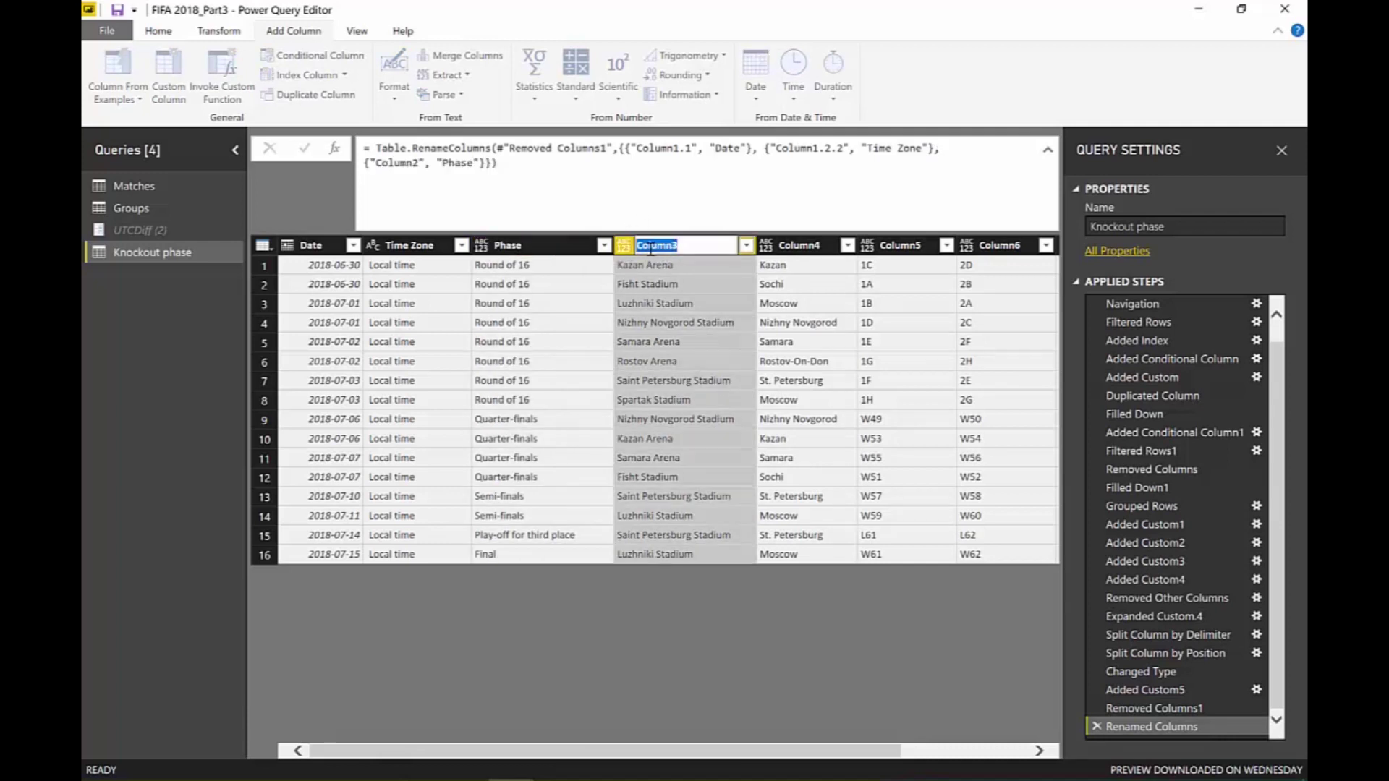
type("Stadium")
key("Return")
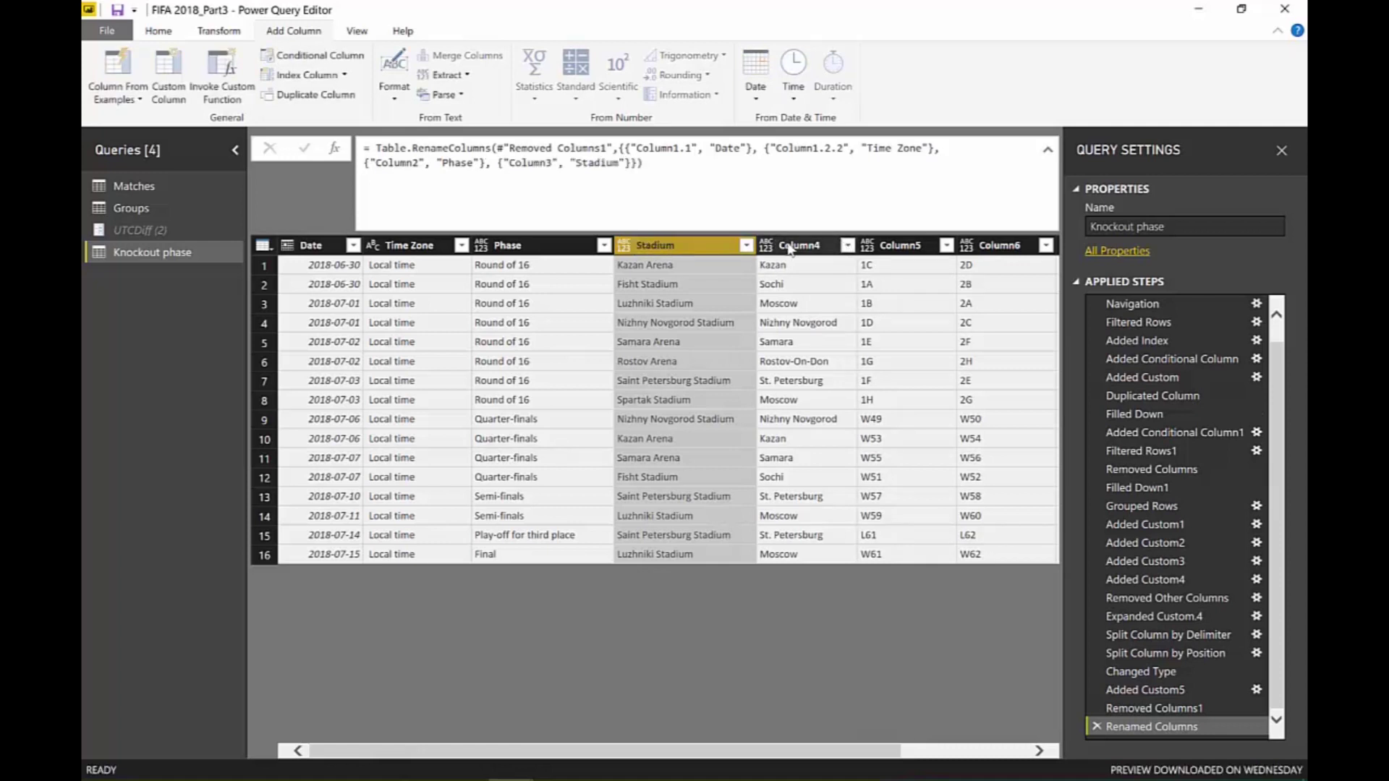
double_click(791, 246)
type("Cuty")
key("Return")
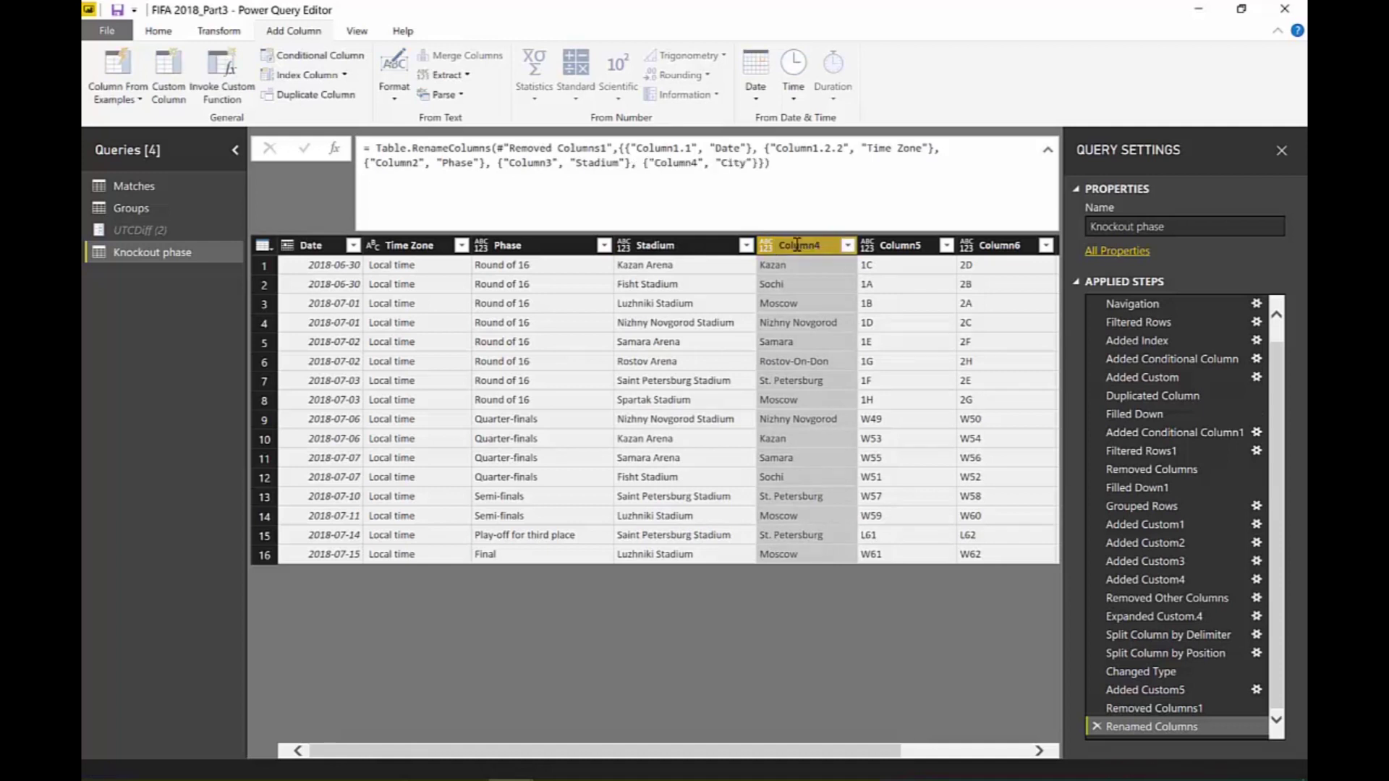
Rename Column5 as Team A and Column6 as Team B.
double_click(897, 248)
type("Team A")
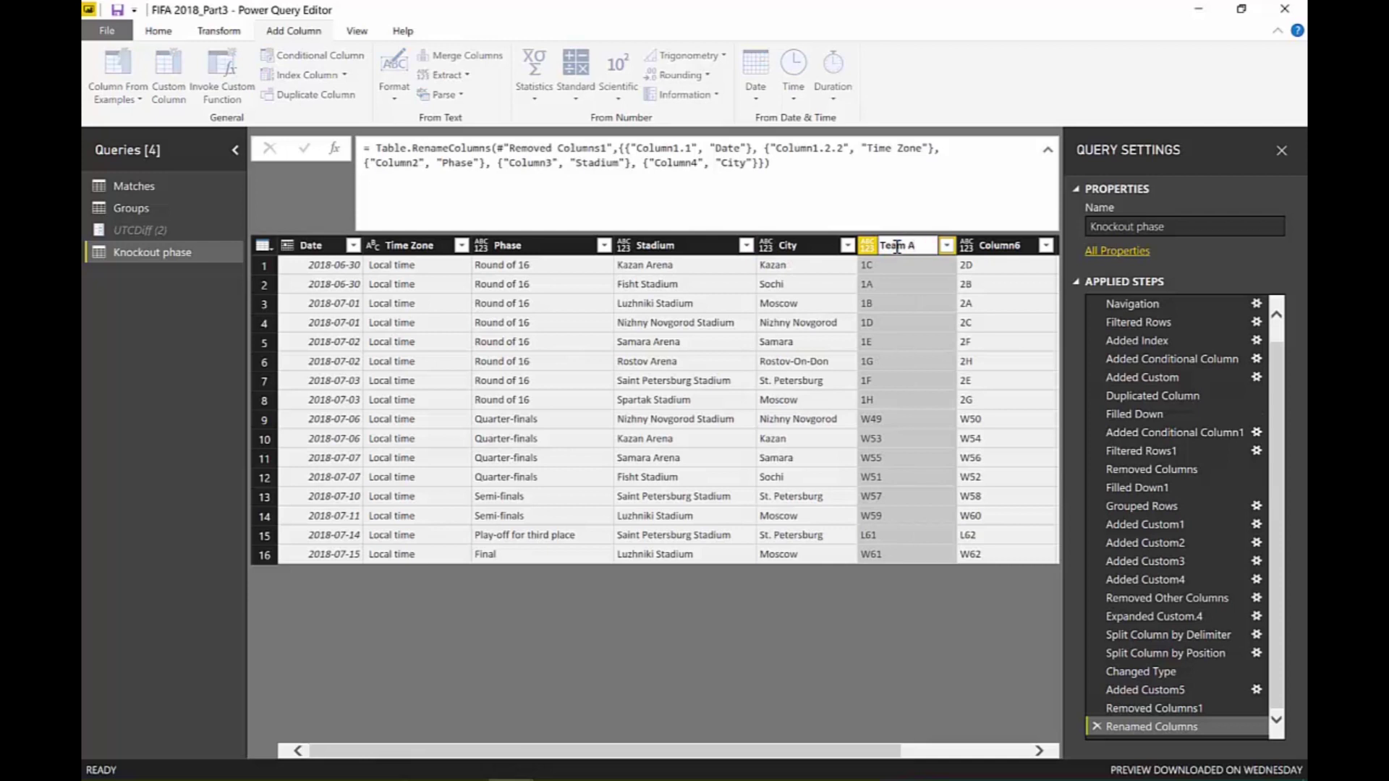
key("Return")
double_click(1027, 246)
type("Team")
key("Return")
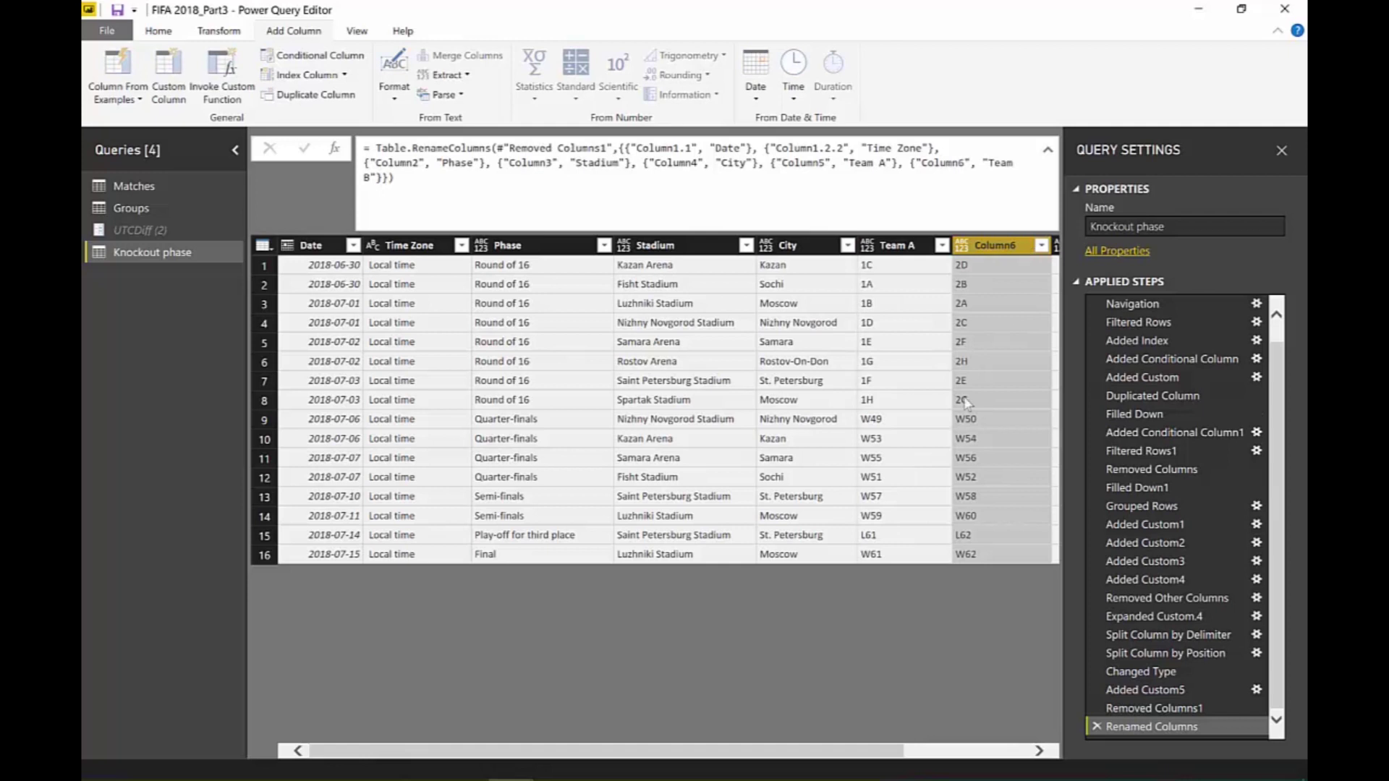
Rename the Custom column with the adjusted match times as Time.
left_click(933, 752)
double_click(949, 249)
type("Time")
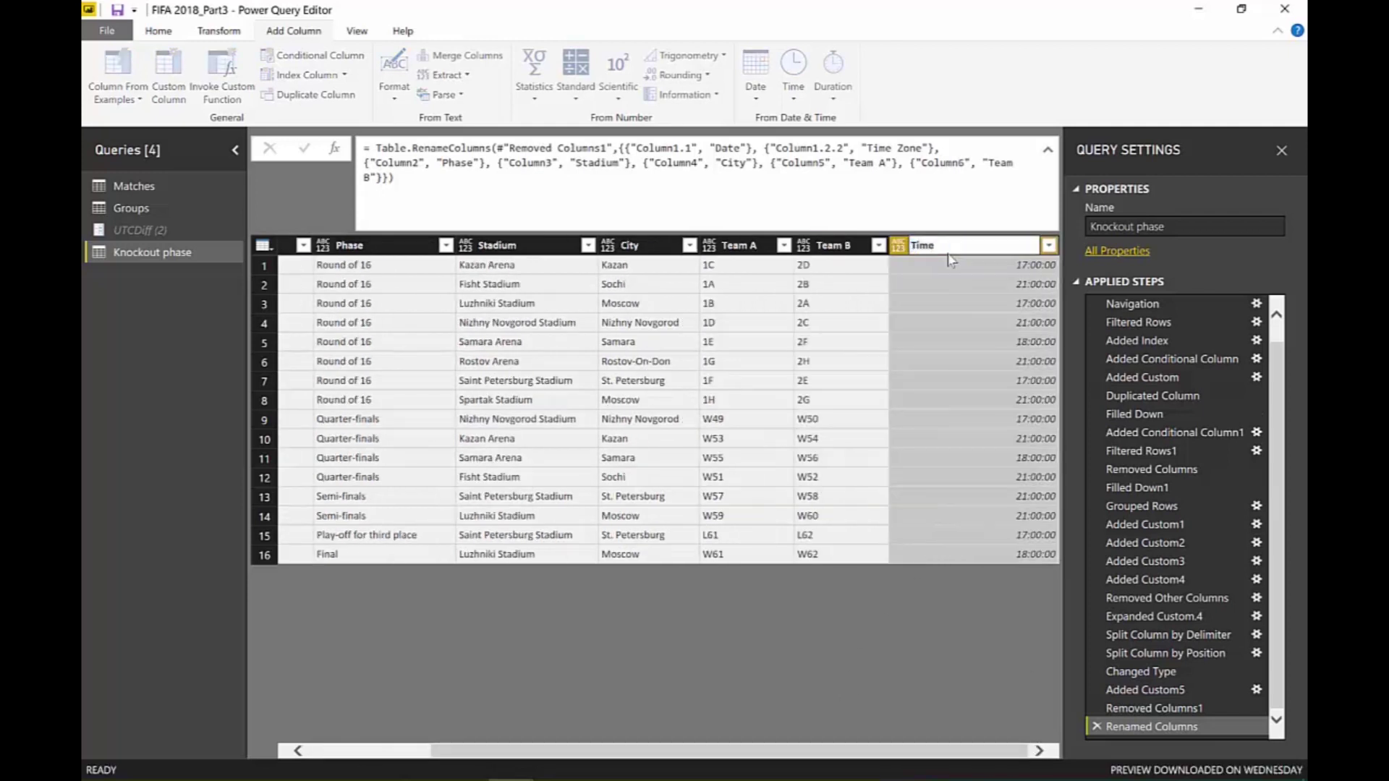
key("Return")
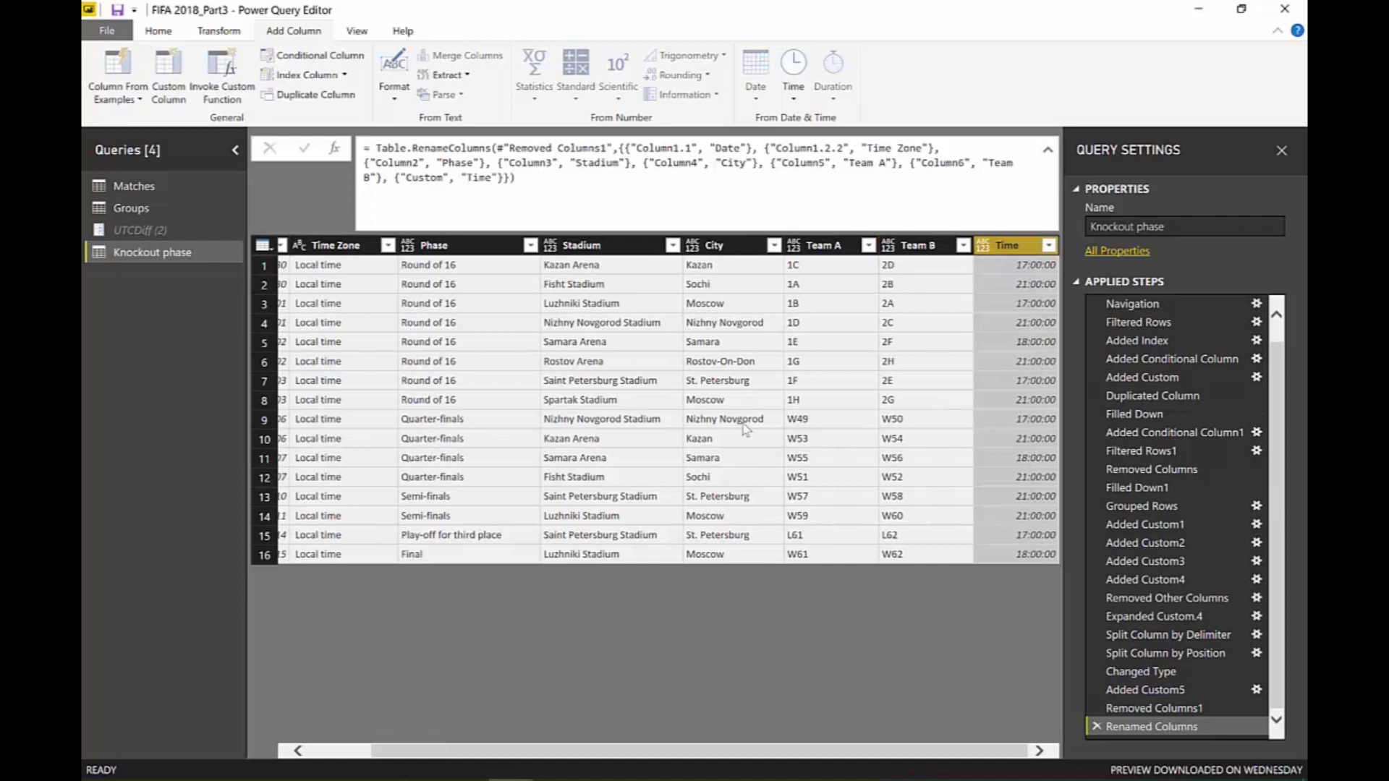
left_click_drag(625, 743, 810, 714)
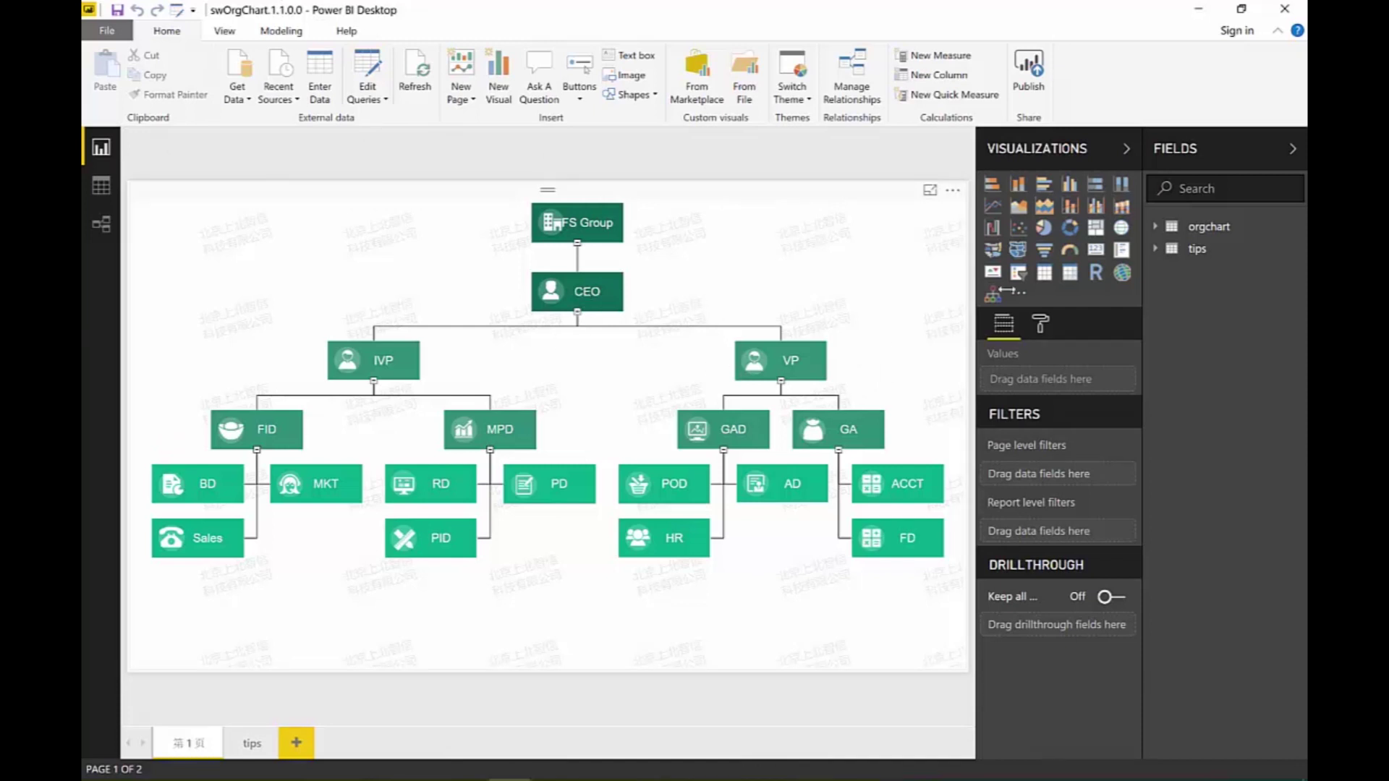
Compare the orgchart table's id and parentid data with the organisation chart visual in the swOrgChart report.
left_click(102, 186)
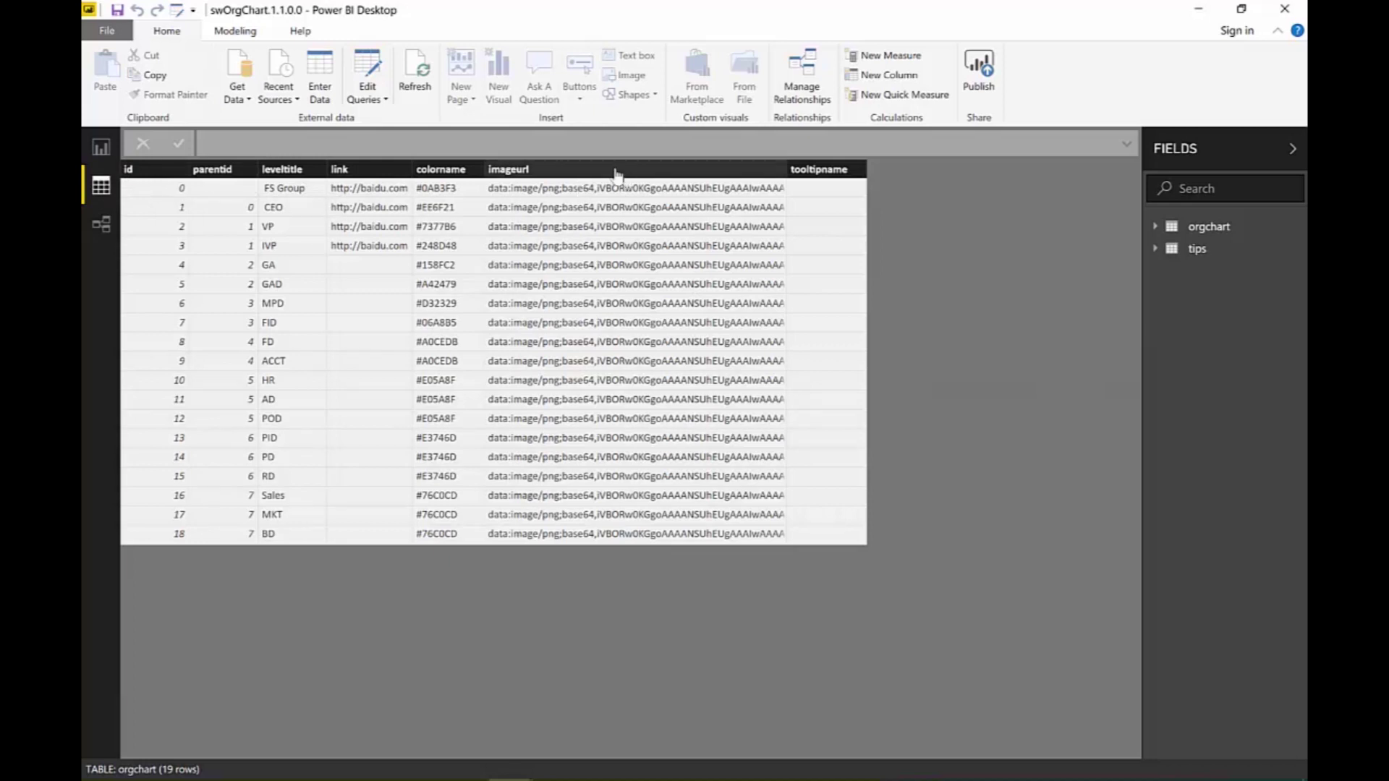
left_click(101, 148)
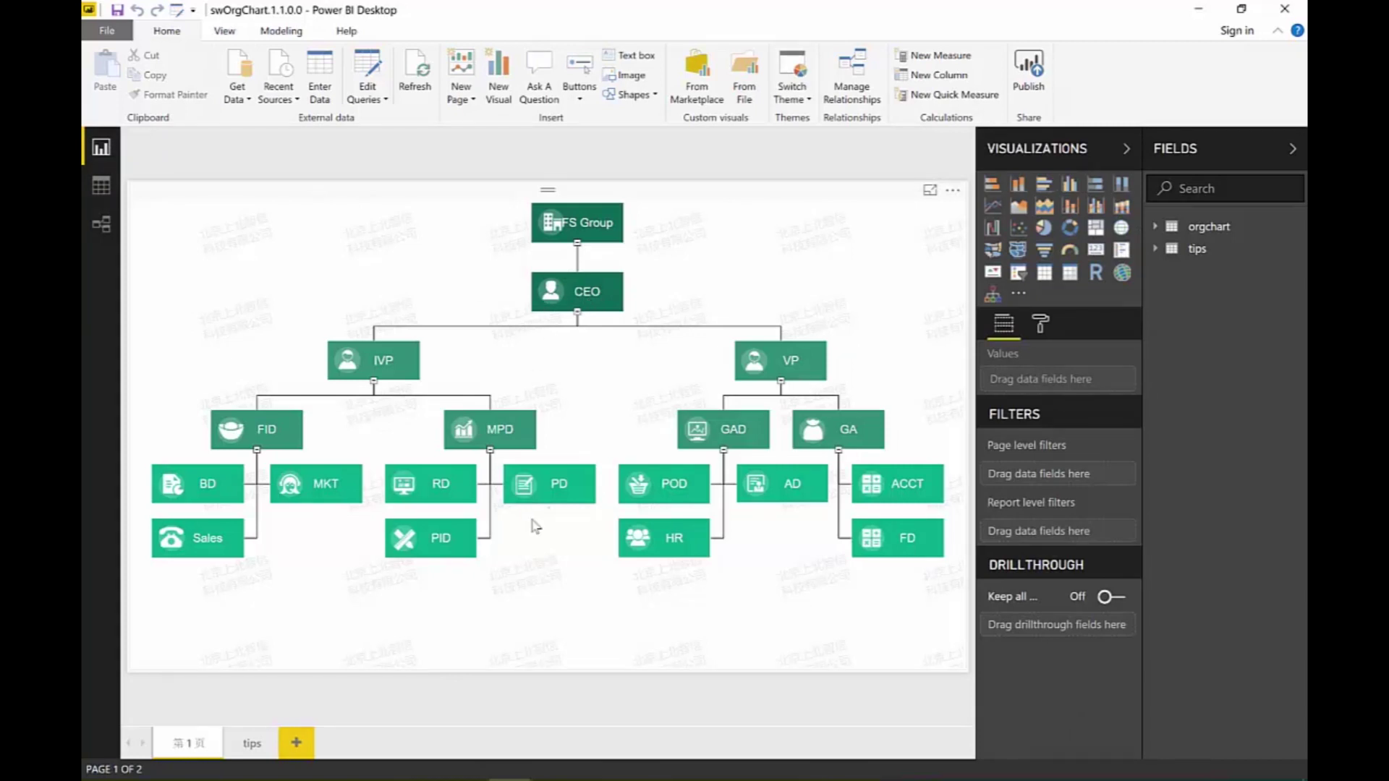
left_click(103, 187)
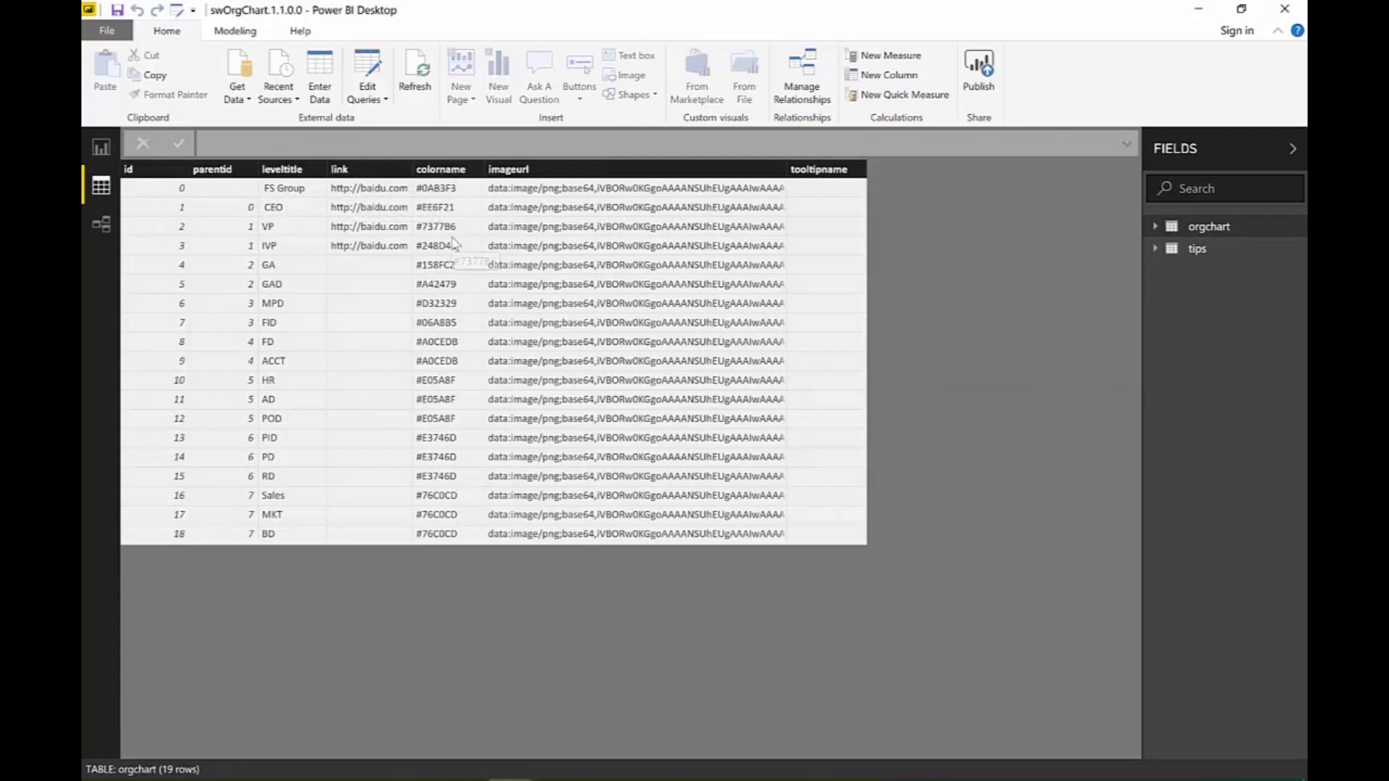
left_click(93, 150)
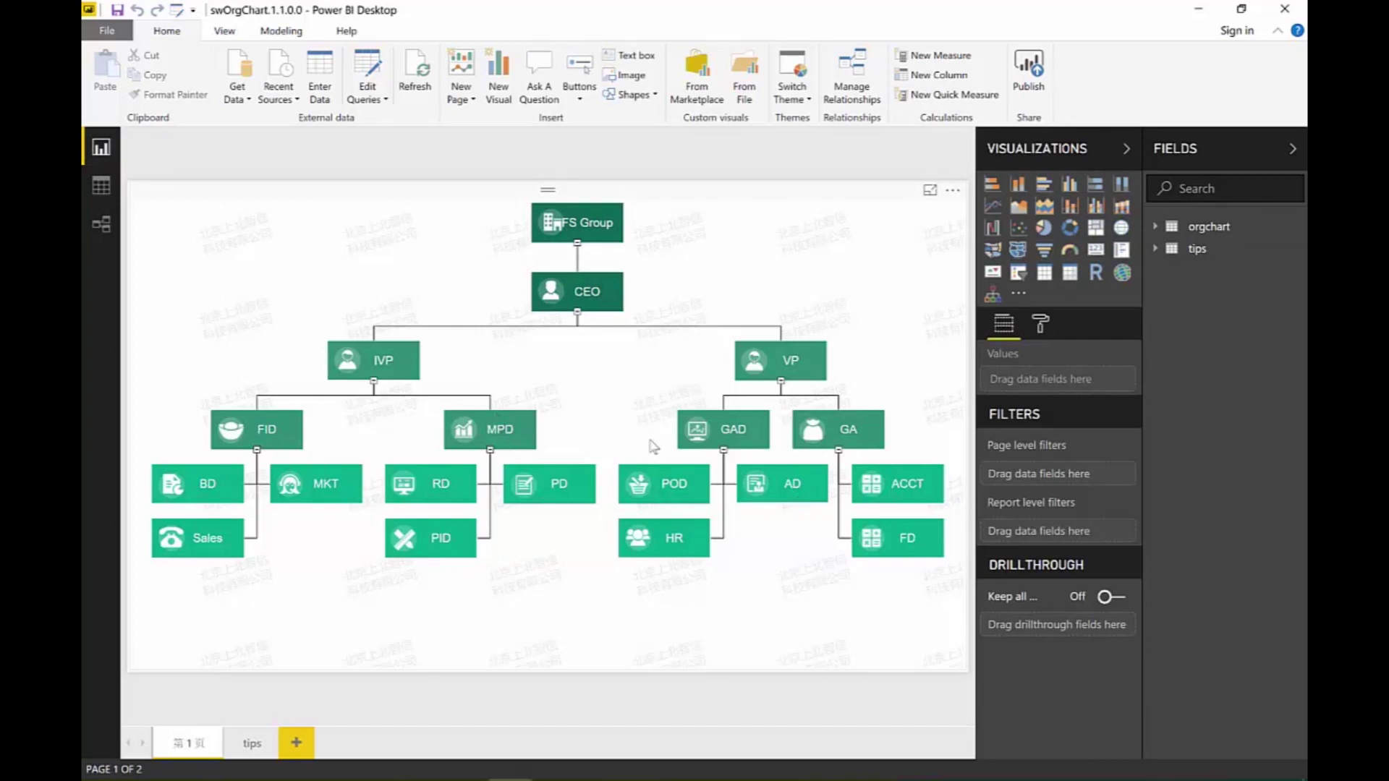
left_click(749, 279)
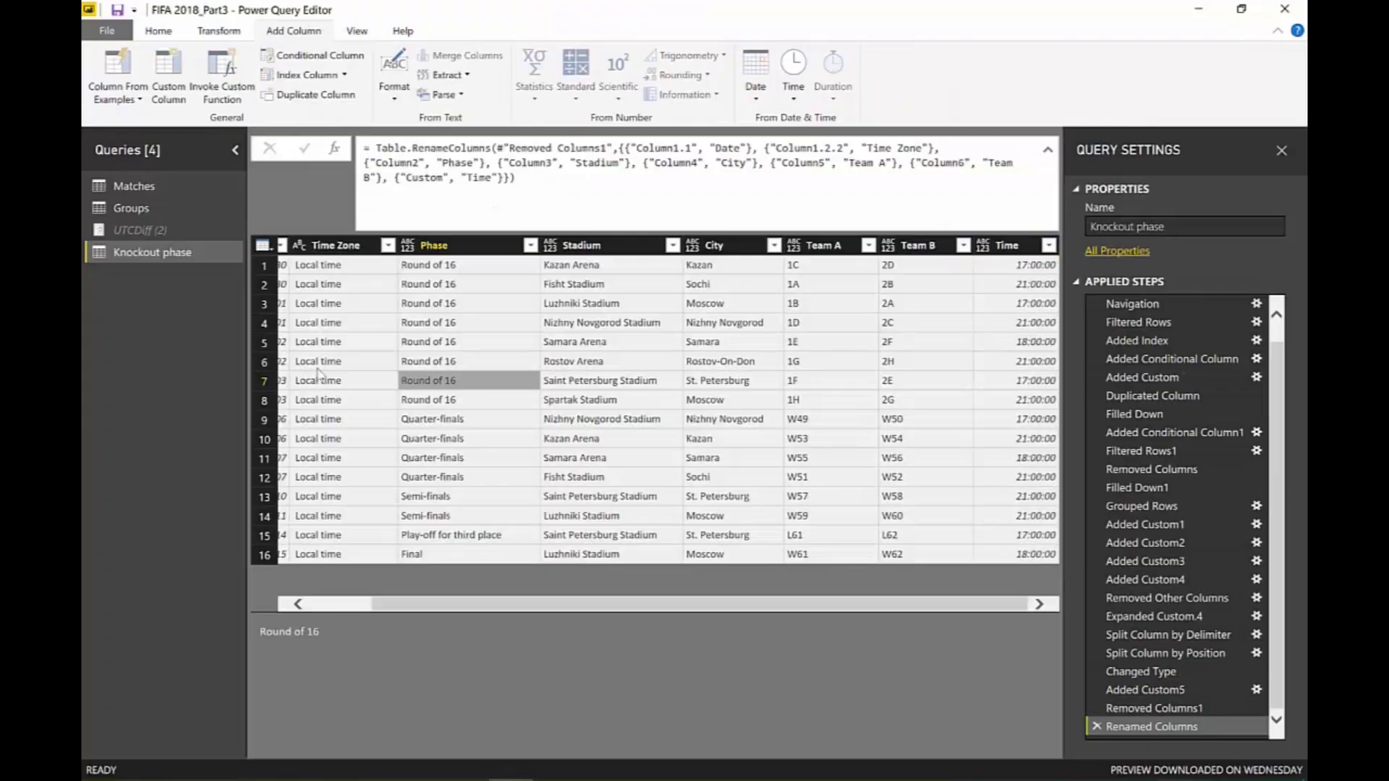
Add a custom column named Match to the Knockout phase query with the formula [Team A]&" - "&[Team B].
left_click(921, 246)
left_click(832, 246)
left_click(176, 82)
double_click(423, 283)
type("Match")
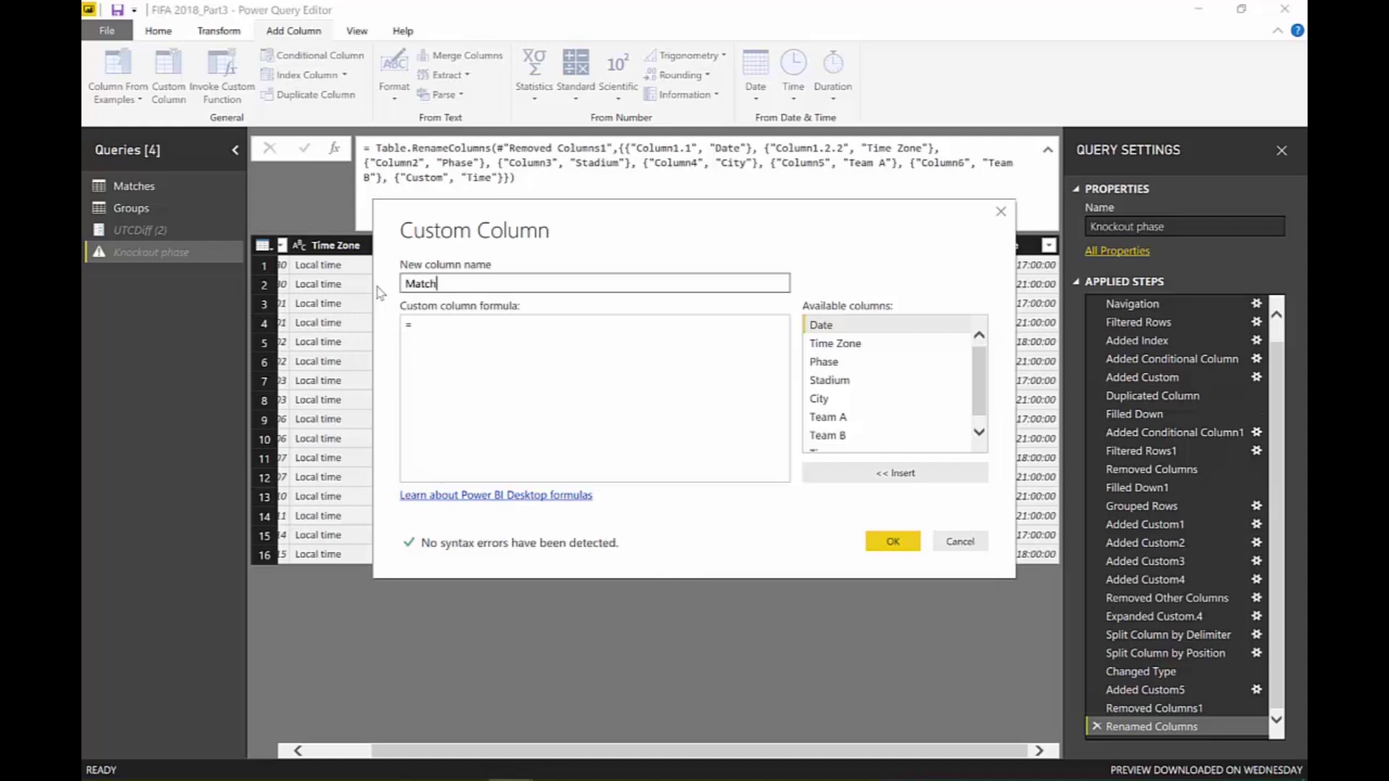
left_click(419, 329)
left_click(852, 422)
double_click(854, 423)
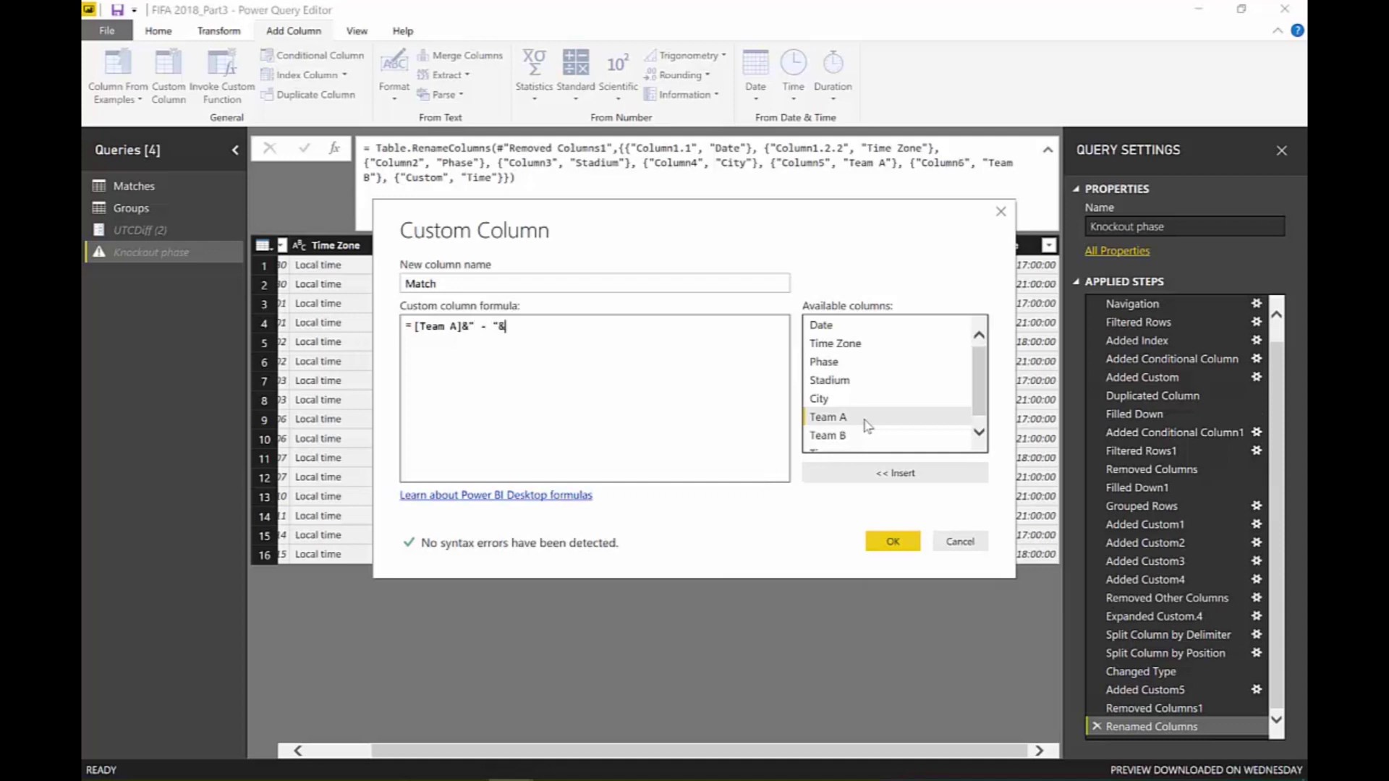
double_click(853, 436)
left_click(890, 541)
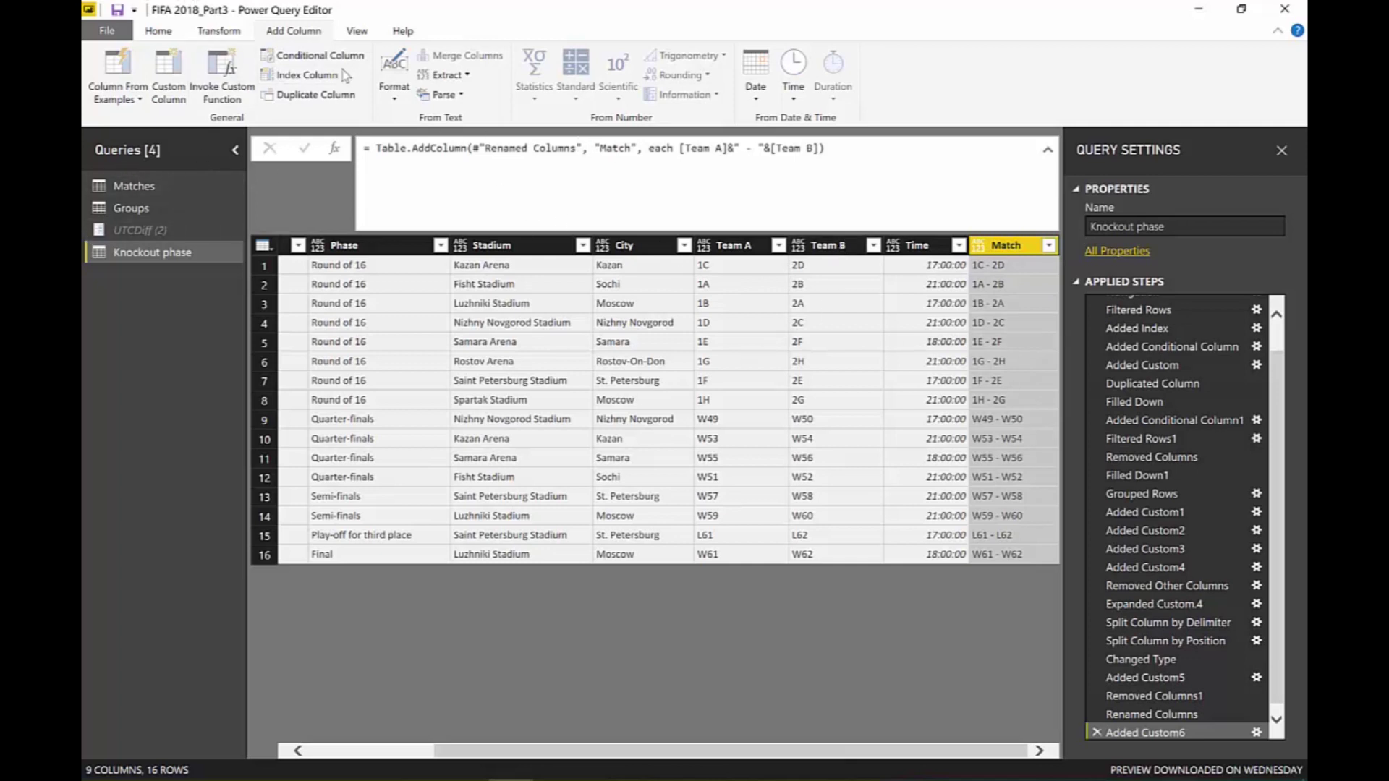
Add an index column starting at 0 and name it MatchID in its formula.
left_click(296, 76)
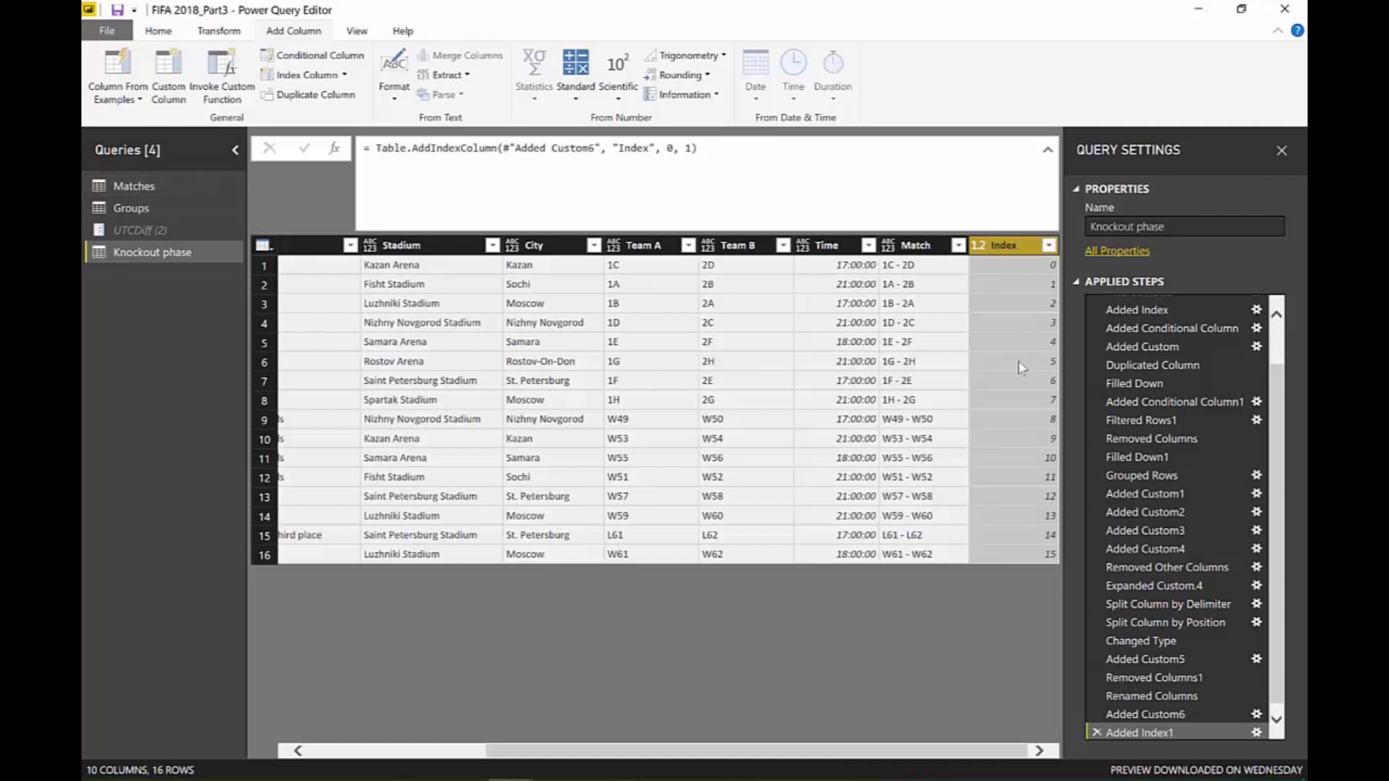
double_click(634, 147)
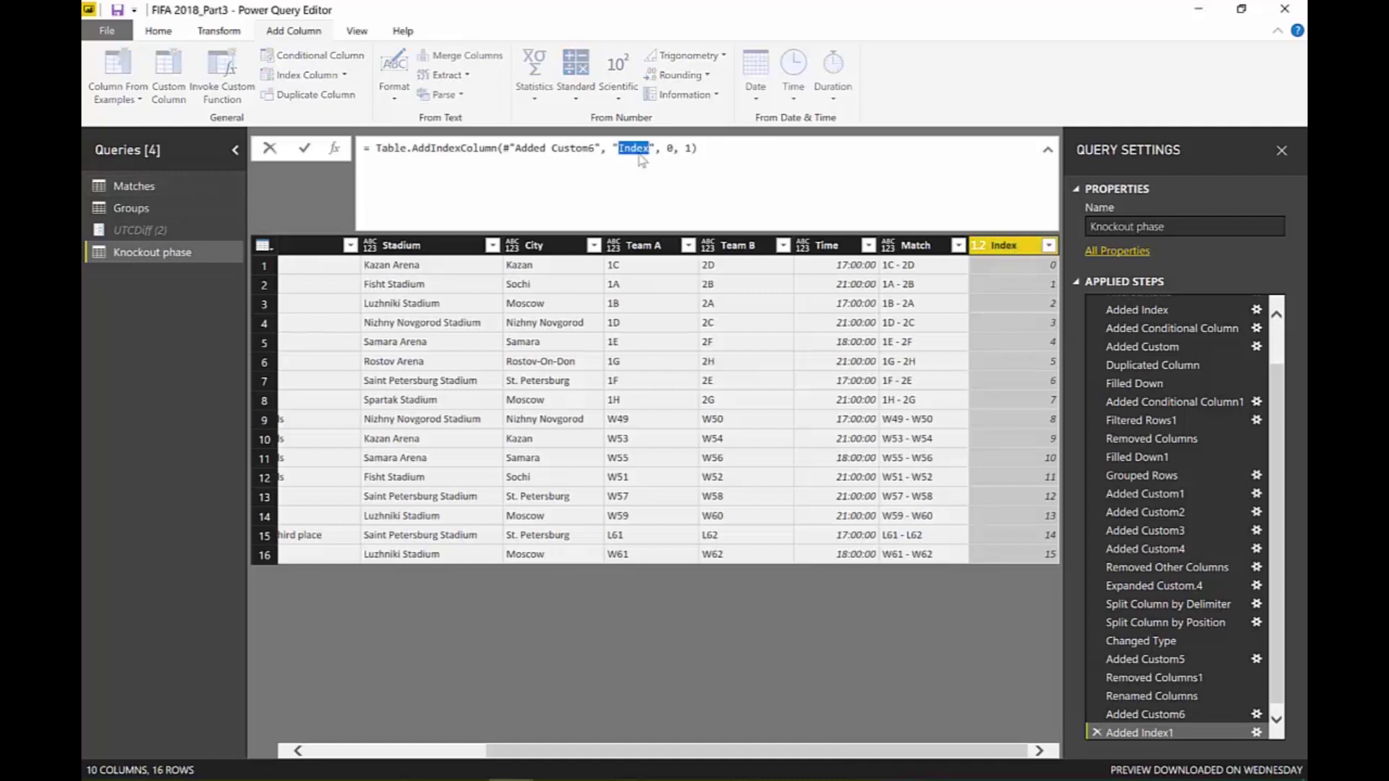
type("MatchID")
left_click(685, 149)
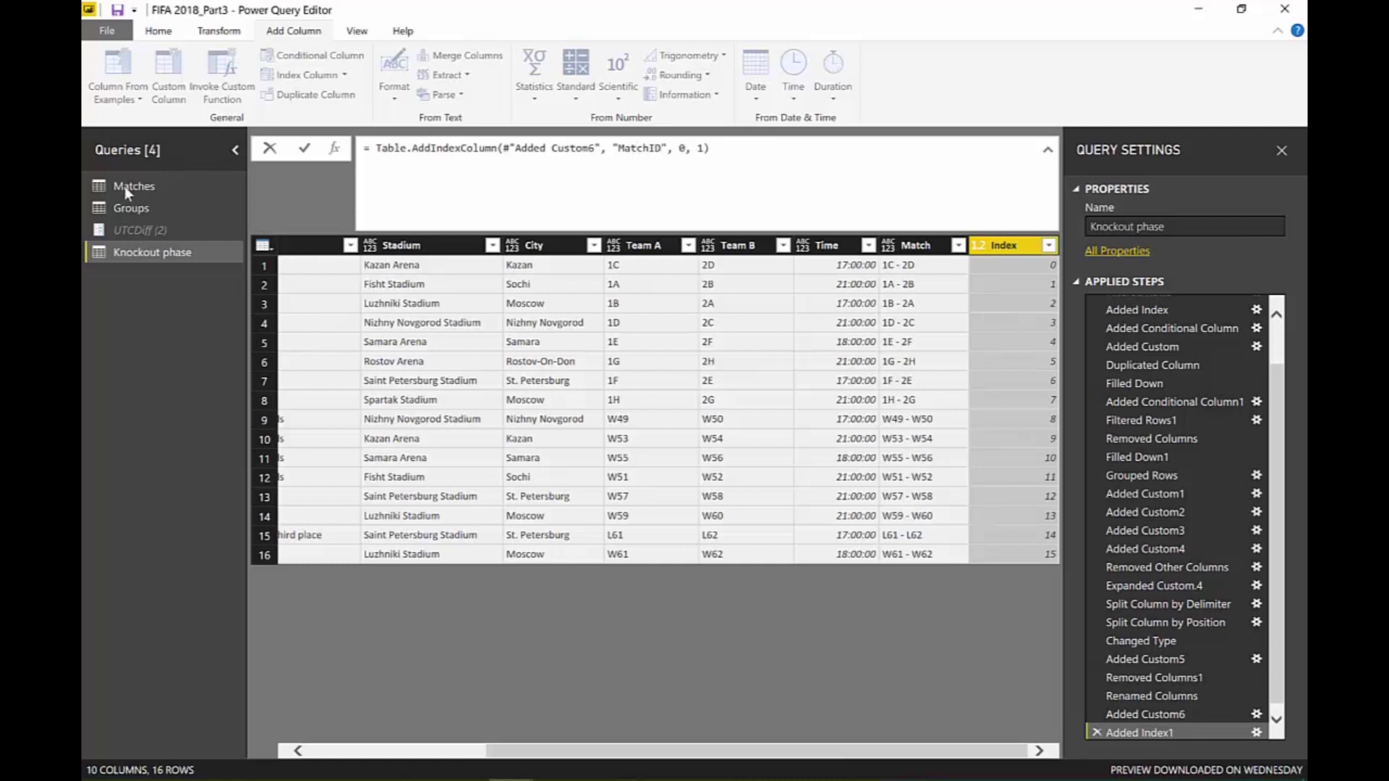
key("Return")
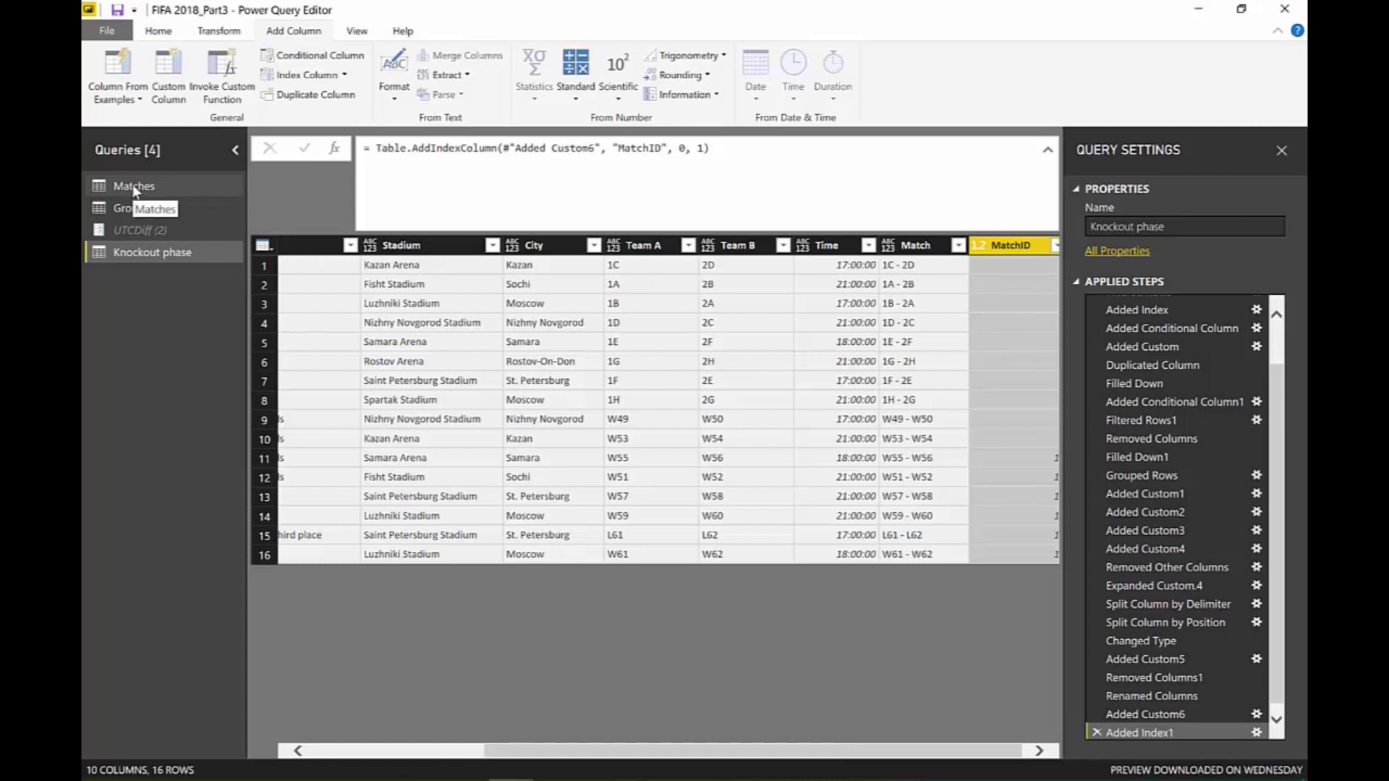
Check the MatchID values in the Matches query, and make the Knockout phase query's MatchID index start at 49.
left_click(134, 188)
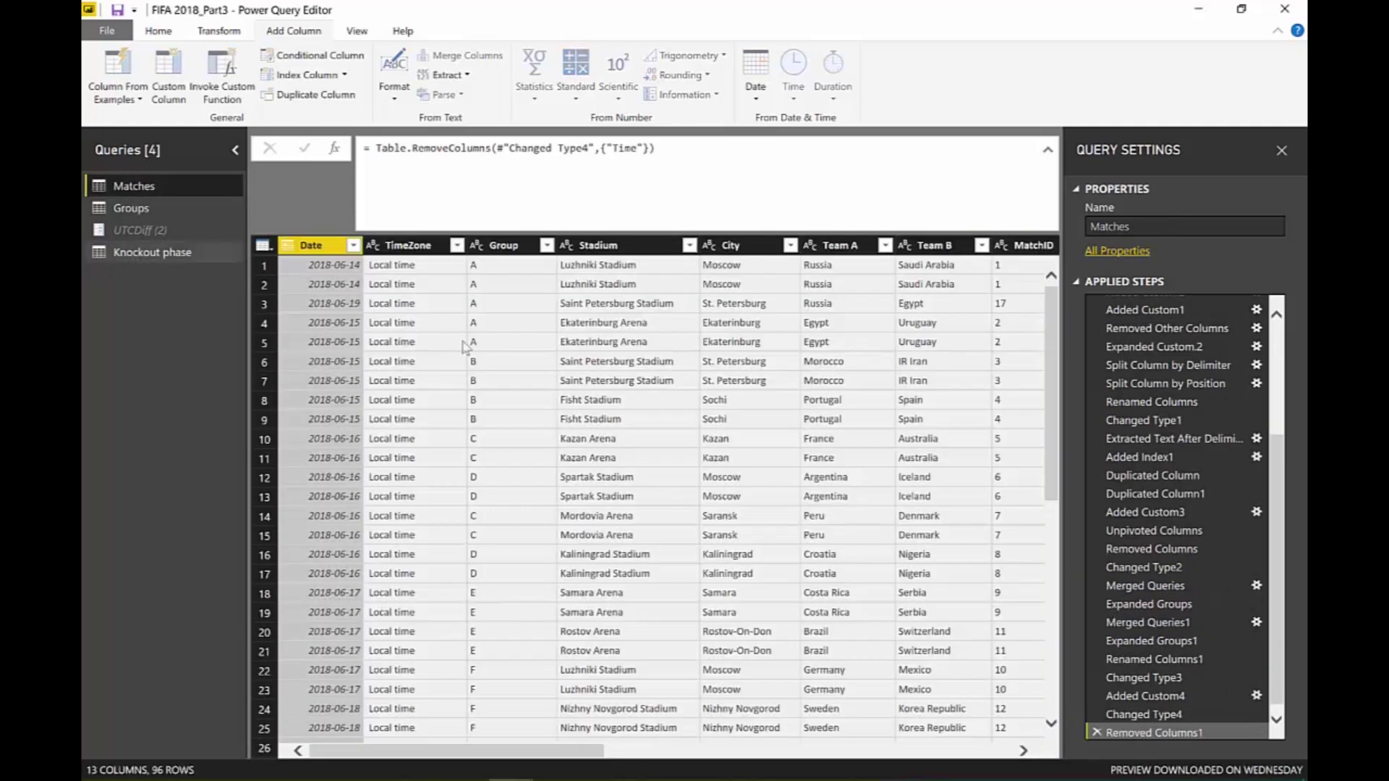
left_click_drag(579, 751, 759, 763)
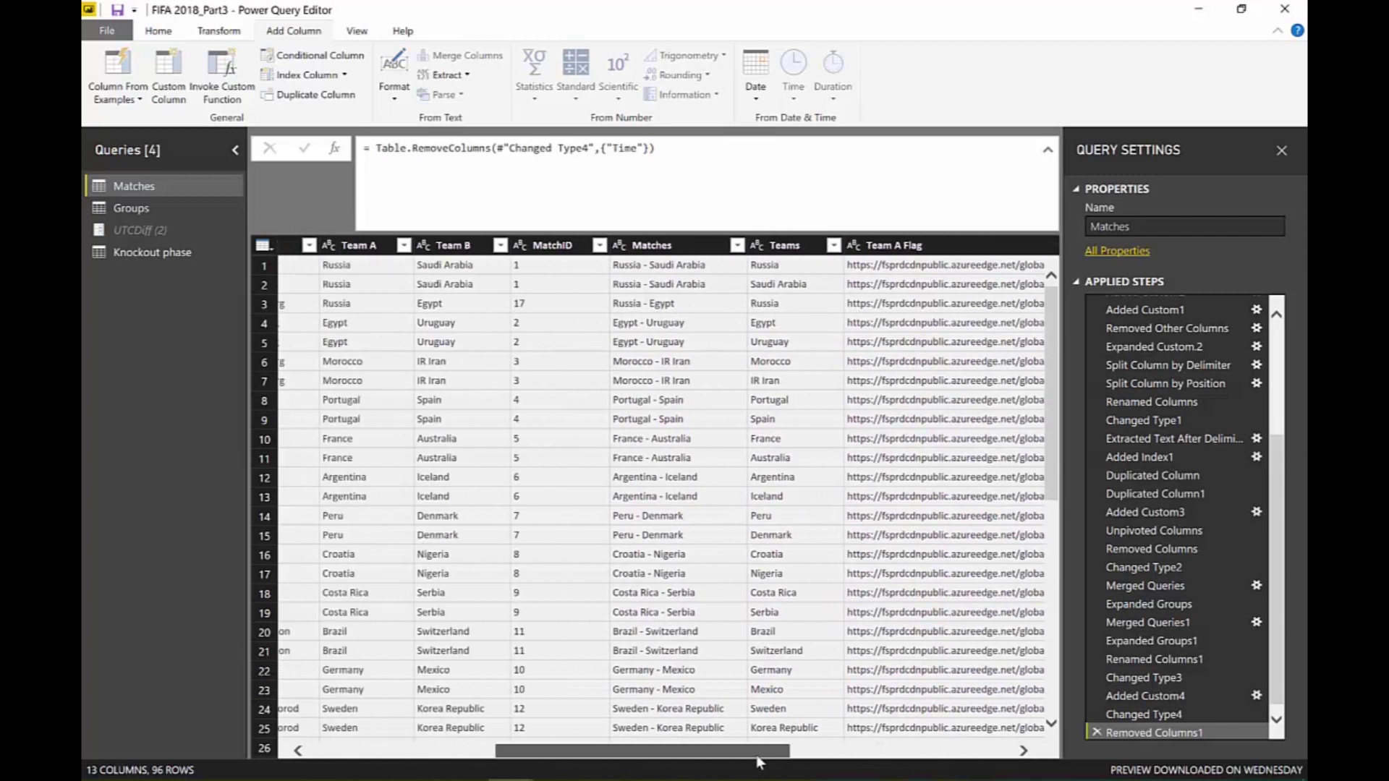
left_click(600, 246)
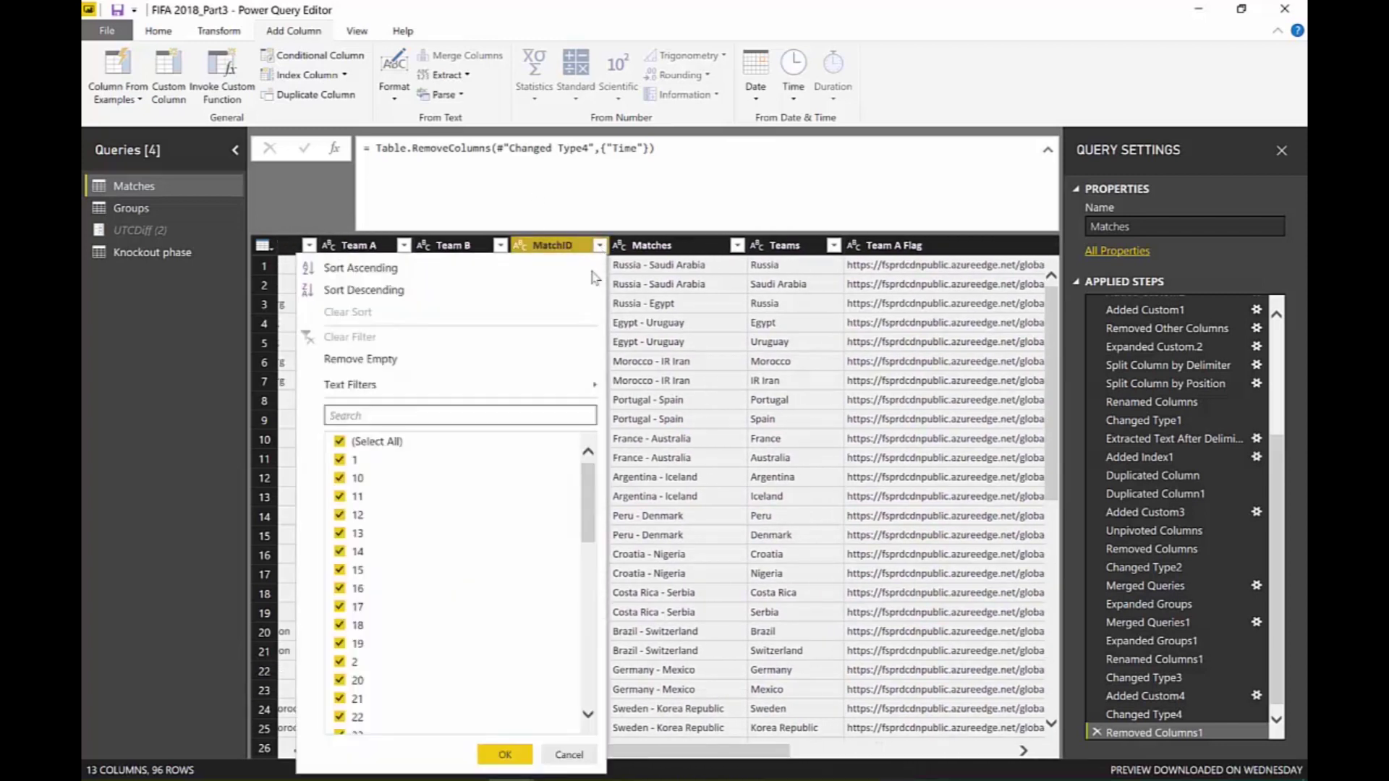
scroll(467, 687, "down", 10)
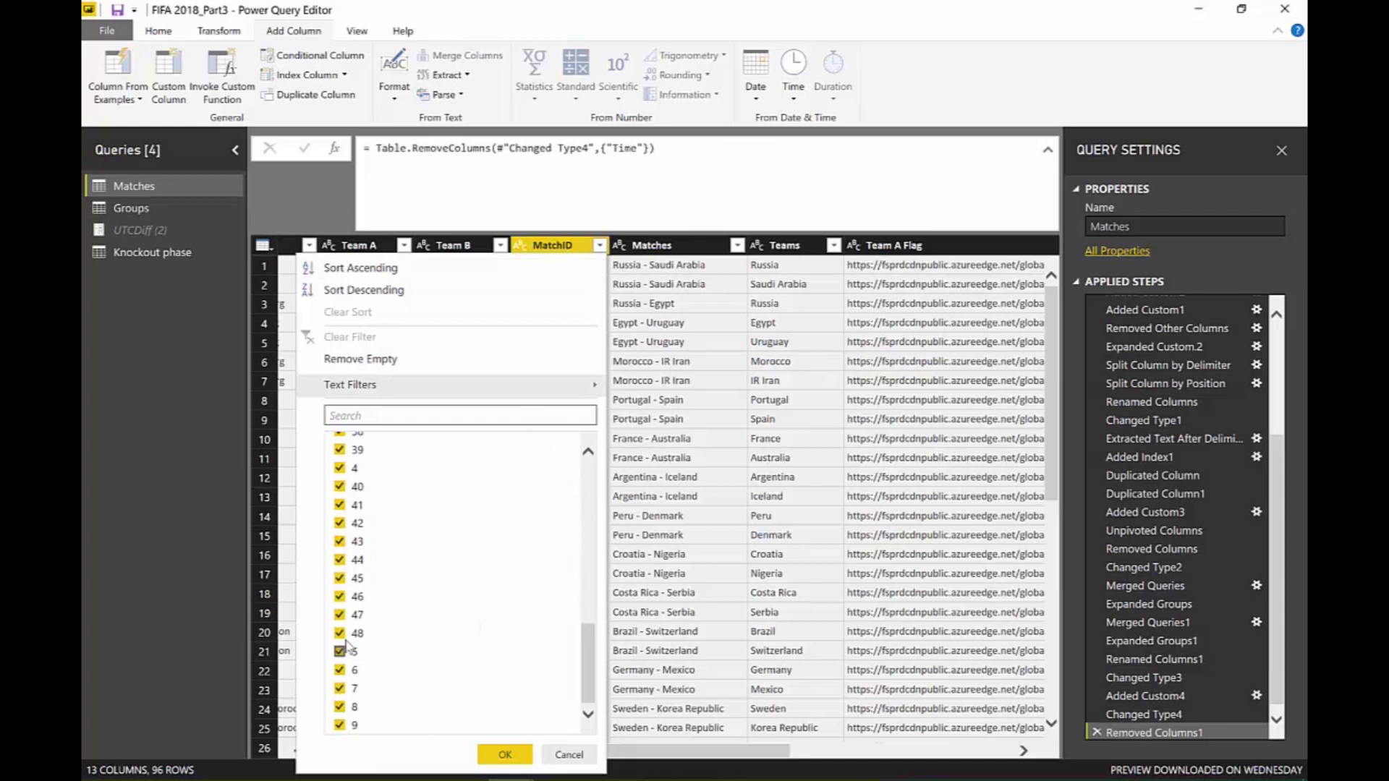
left_click(569, 755)
left_click(161, 254)
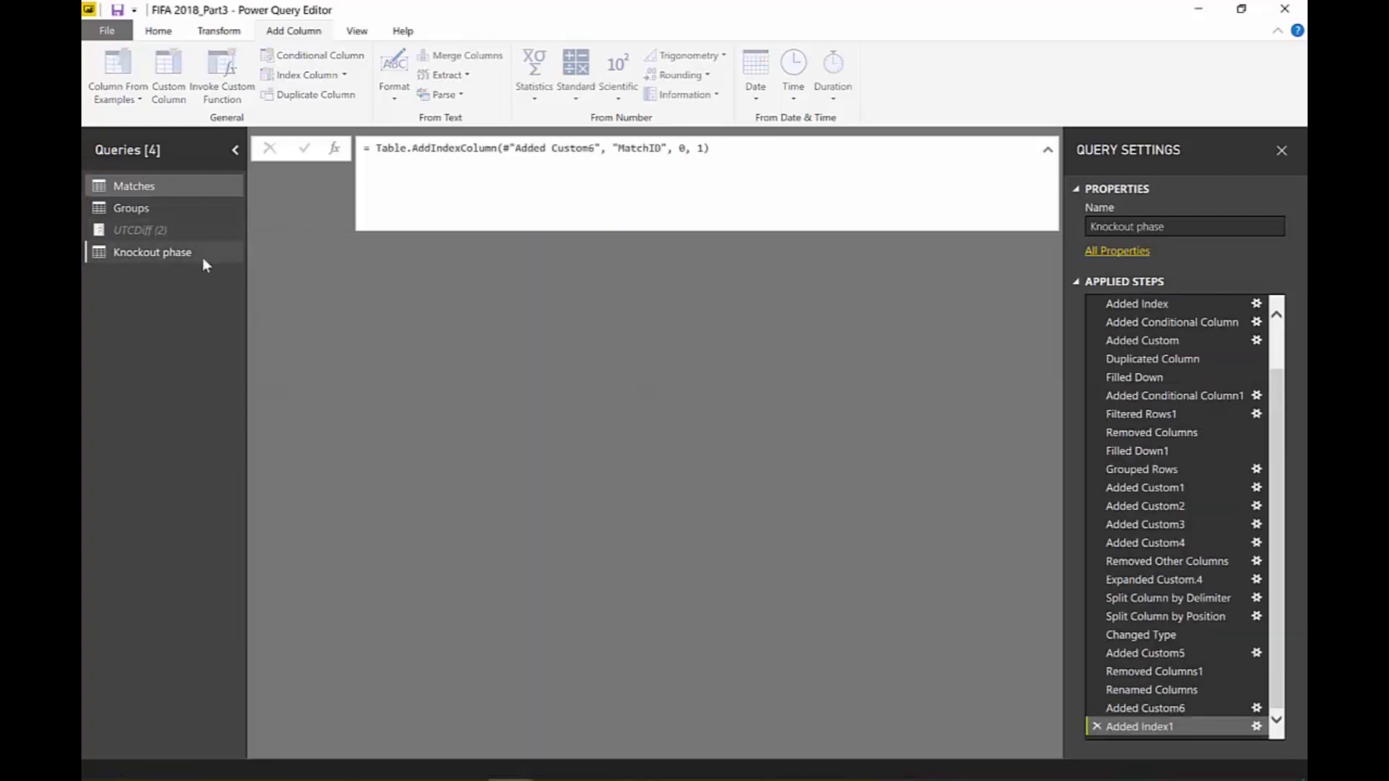
left_click_drag(630, 745, 810, 750)
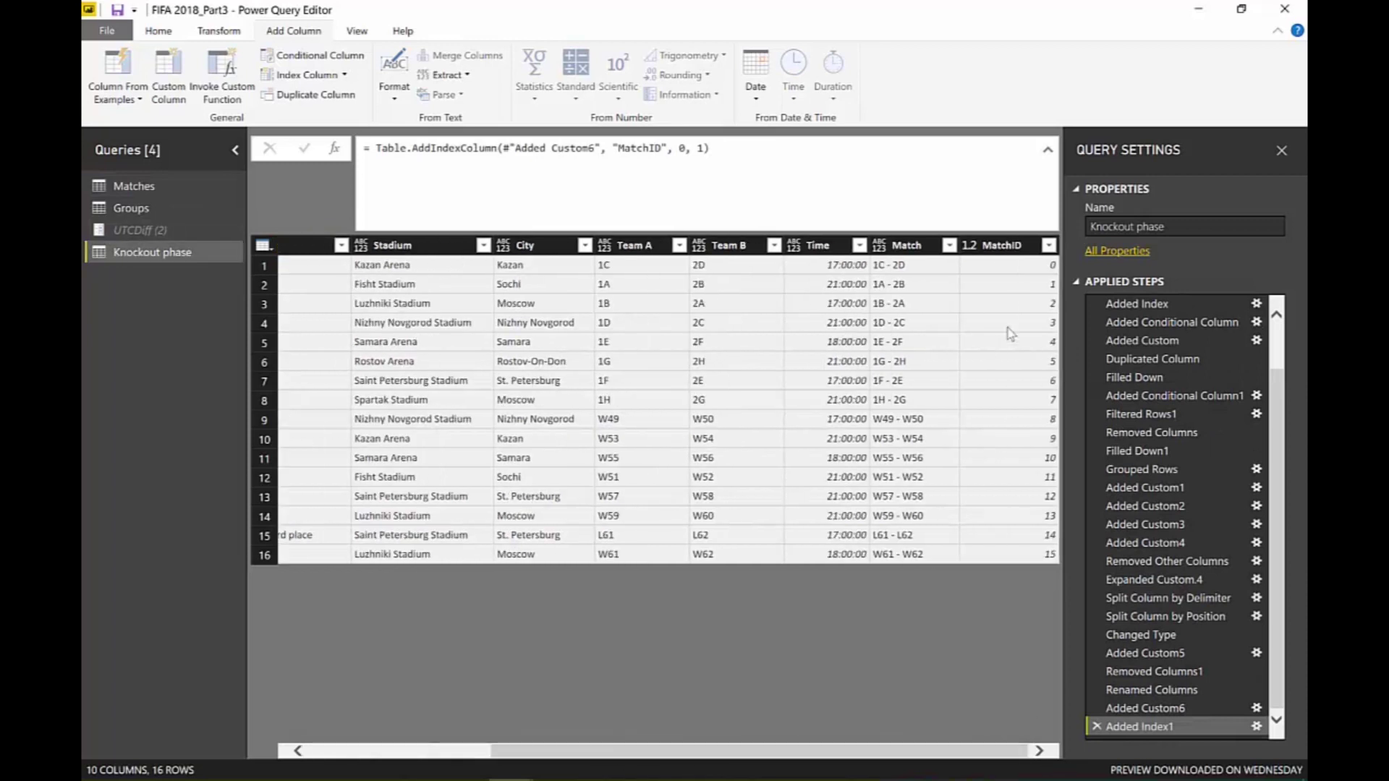
left_click(1002, 245)
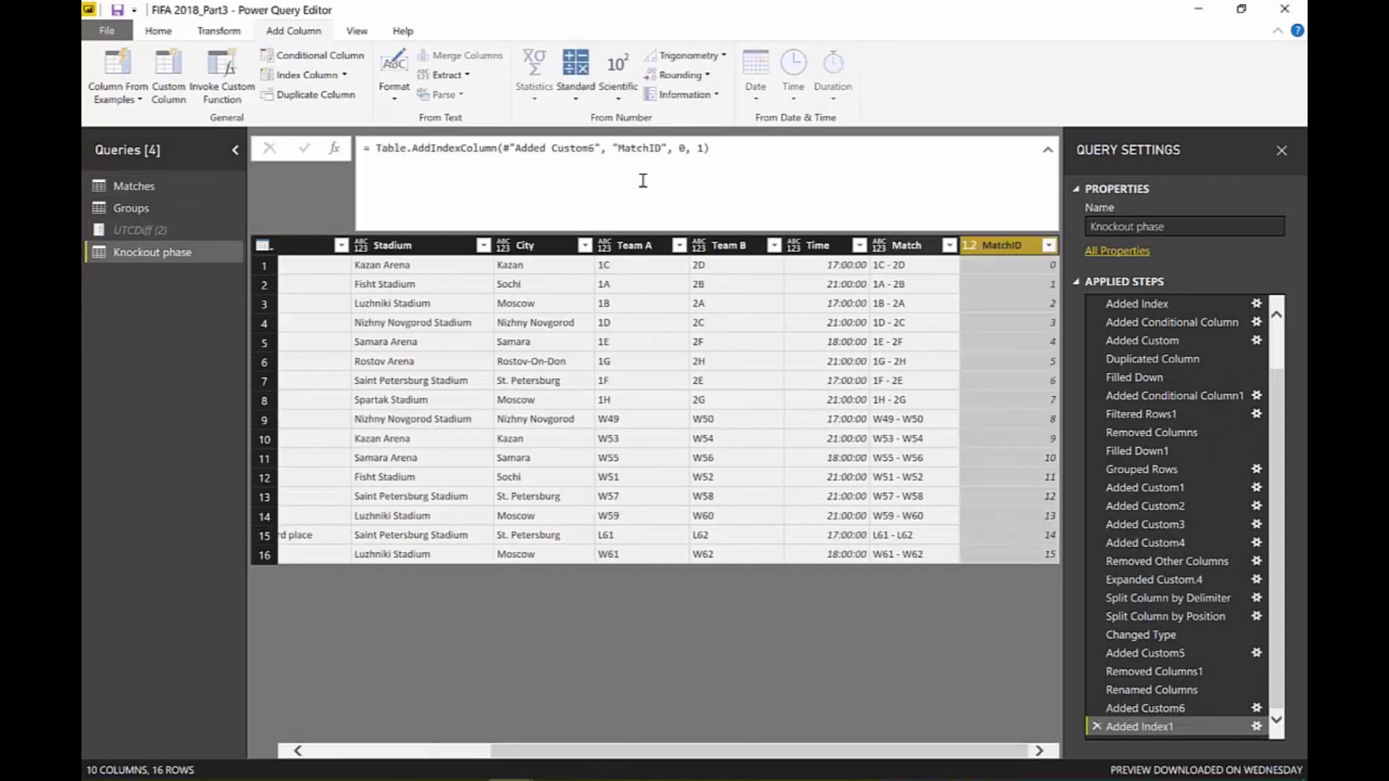
left_click(684, 149)
key("BackSpace")
type("49")
key("Return")
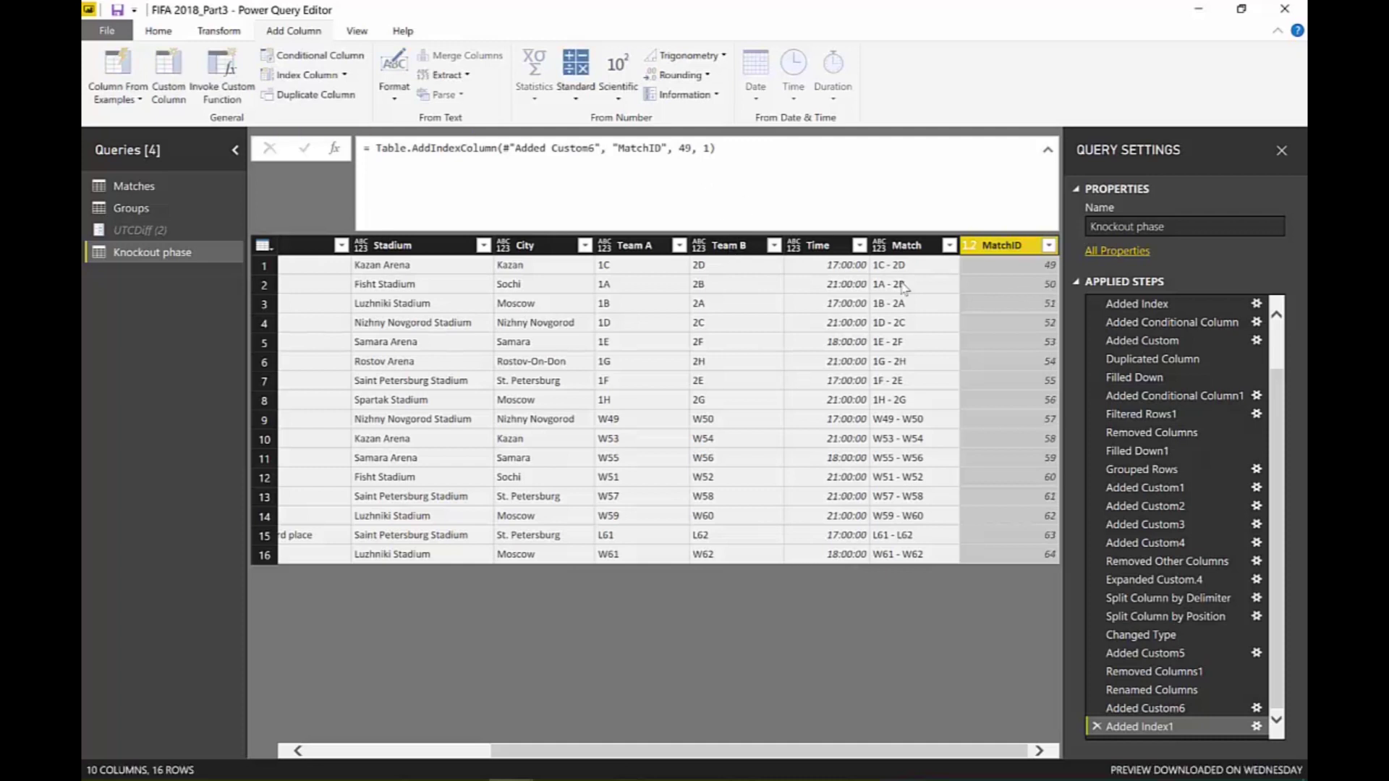
Duplicate the Team A and Team B columns of the Knockout phase query.
left_click(633, 245)
left_click(726, 249, "ctrl")
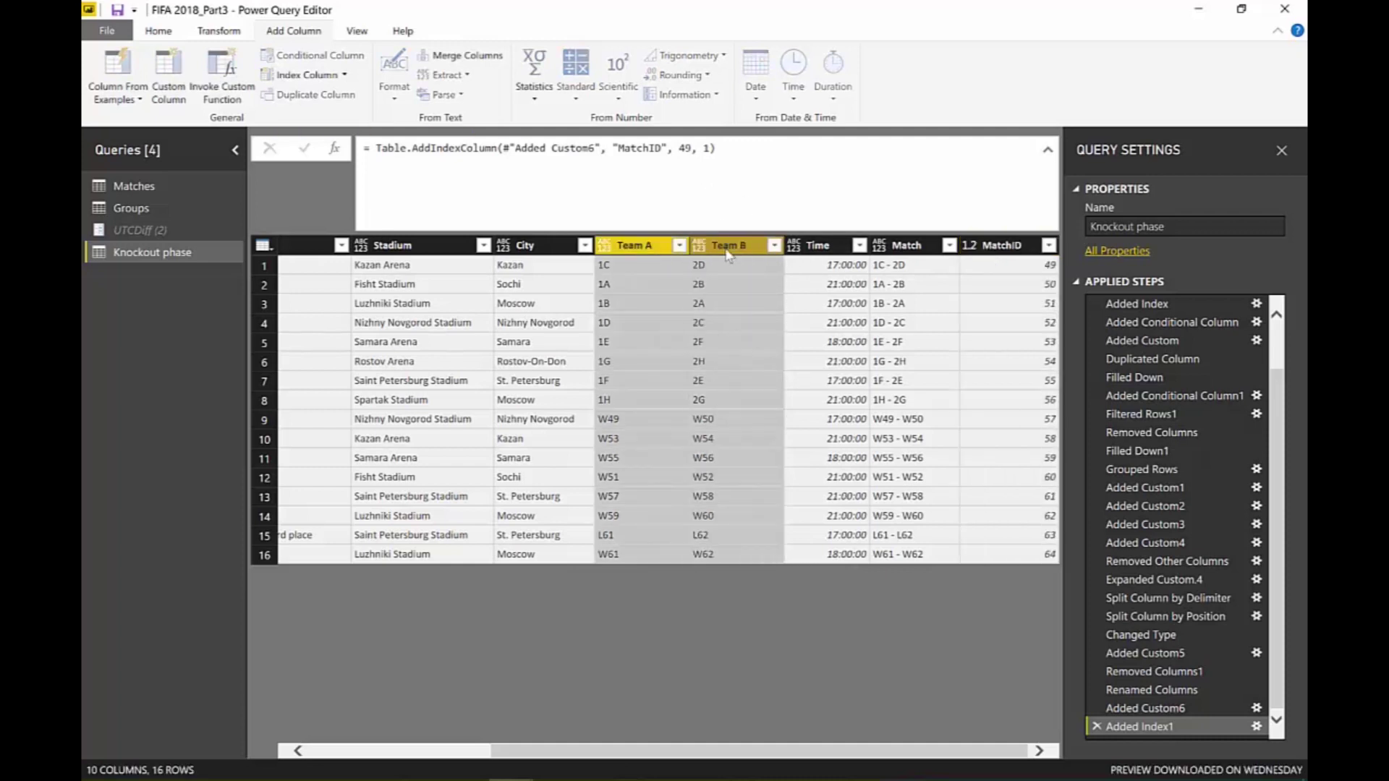
left_click(624, 249)
right_click(624, 252)
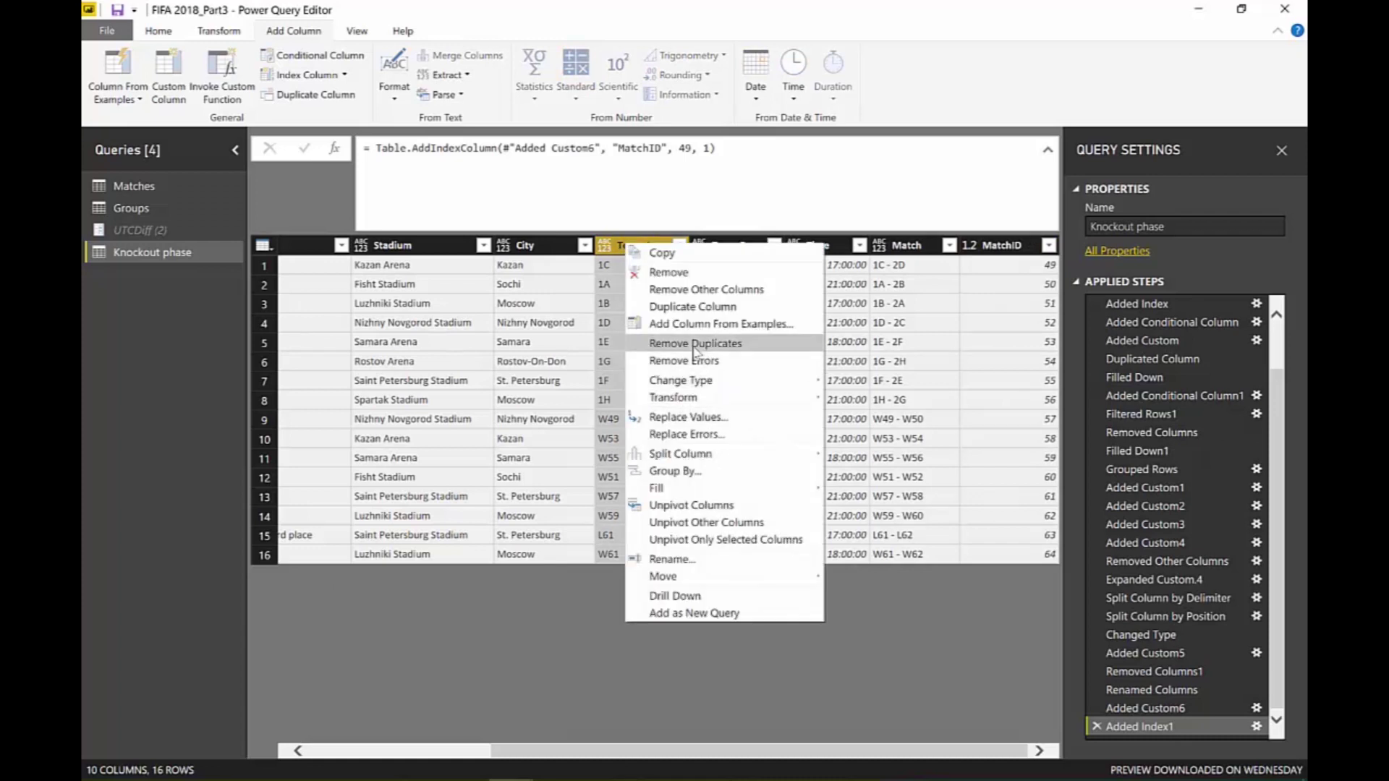
left_click(693, 306)
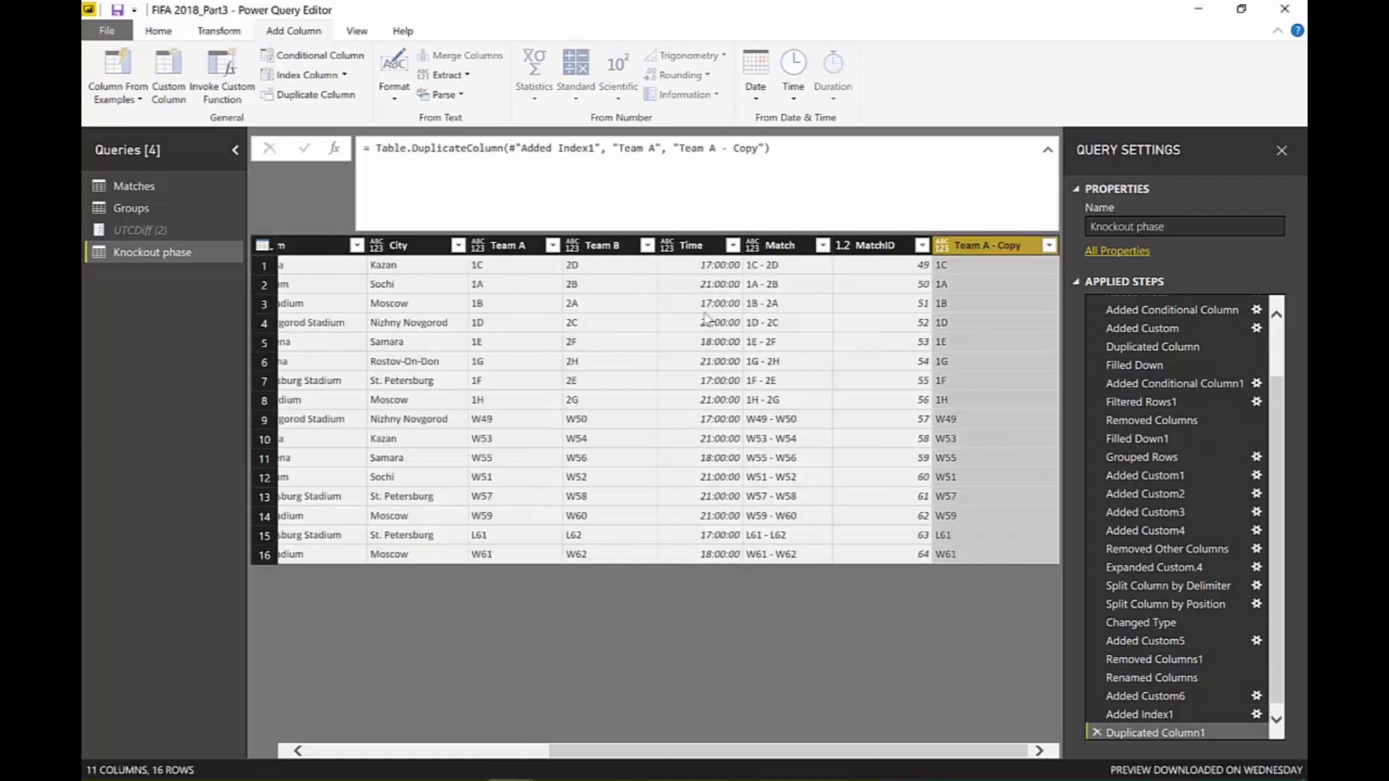
left_click(627, 246)
right_click(605, 246)
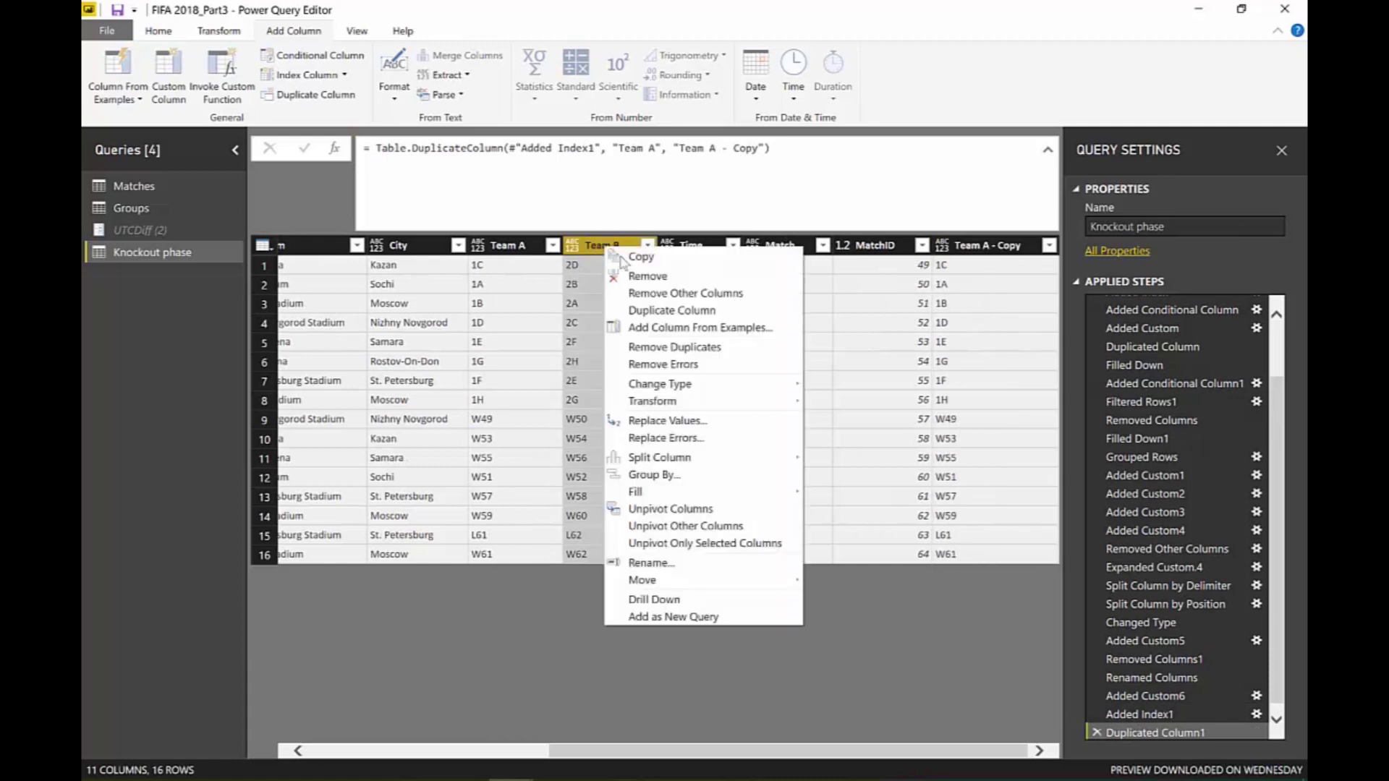
left_click(681, 310)
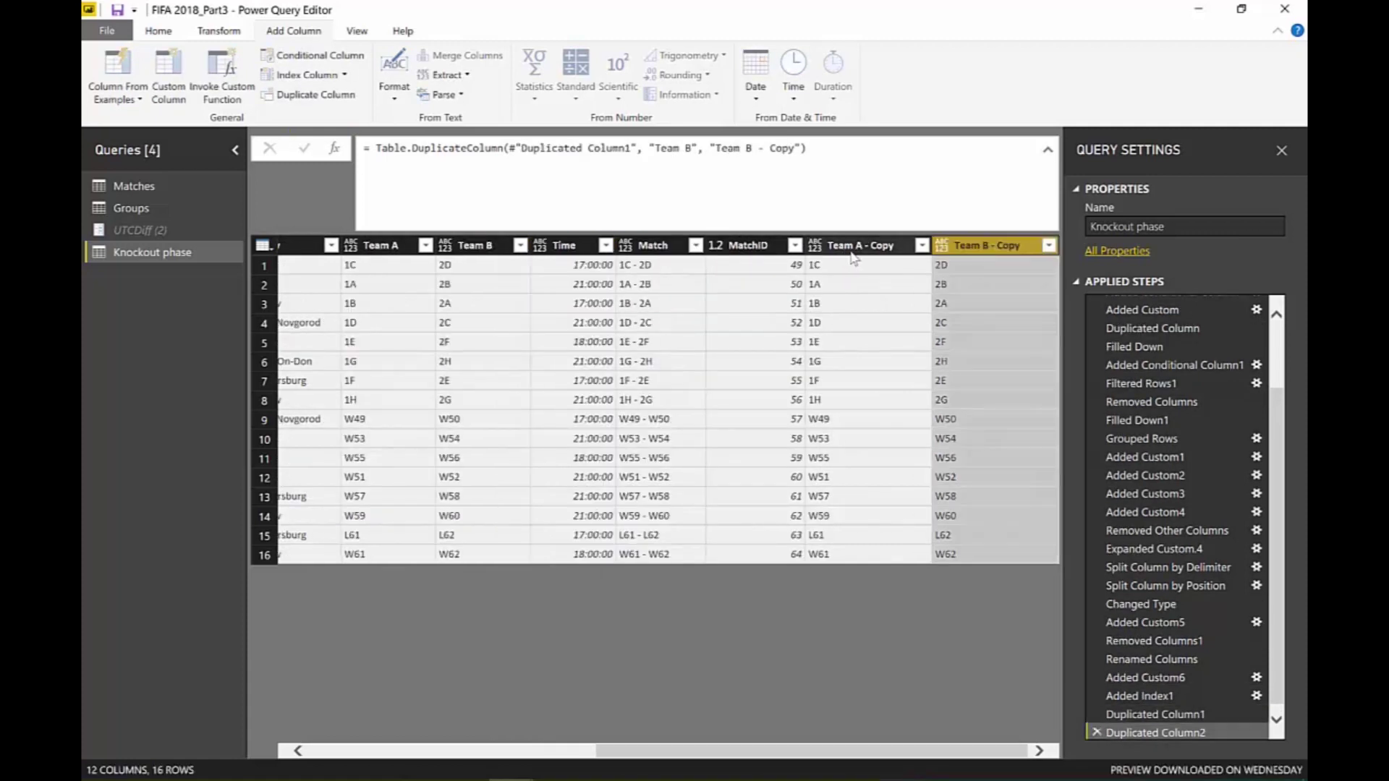
Unpivot the Team A - Copy and Team B - Copy columns with the value column named Team, and remove the Attribute column.
left_click(854, 246)
left_click(972, 246, "shift")
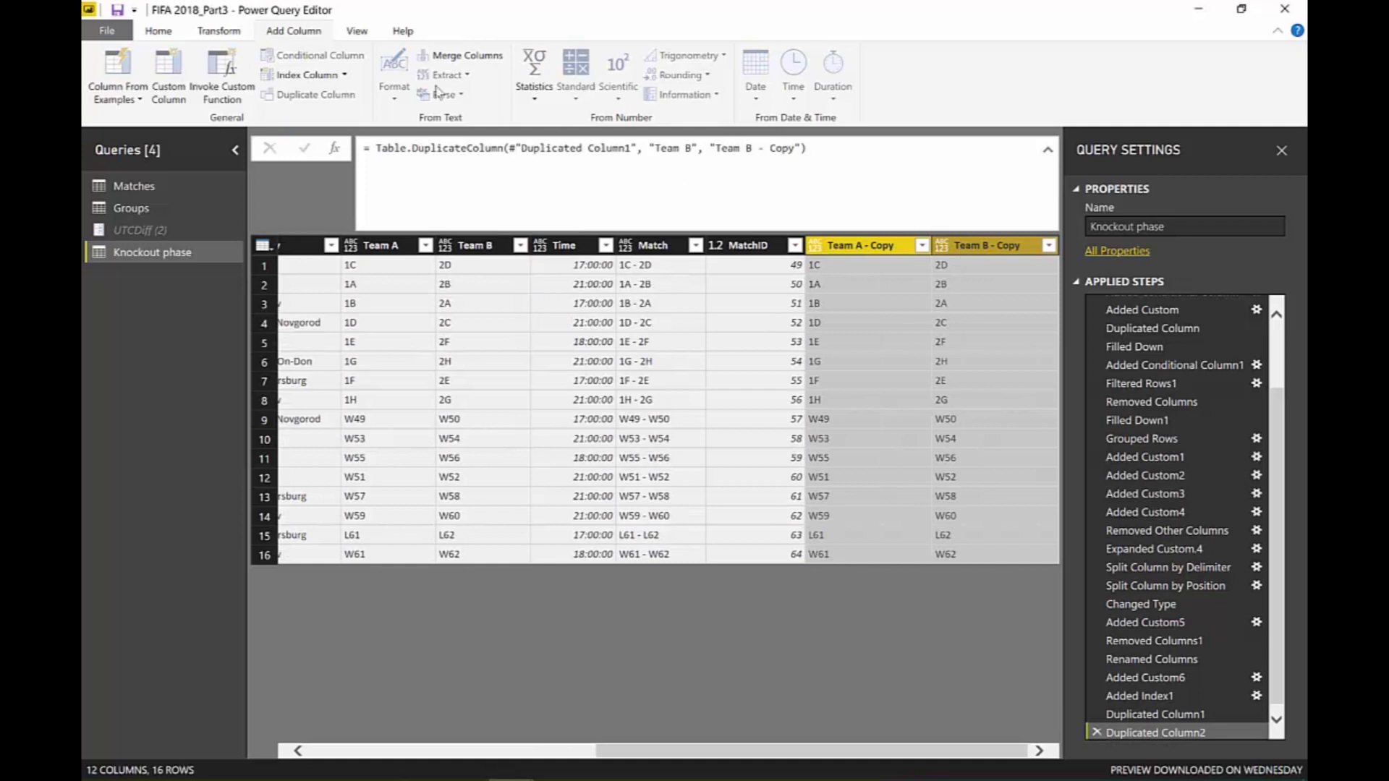
left_click(220, 31)
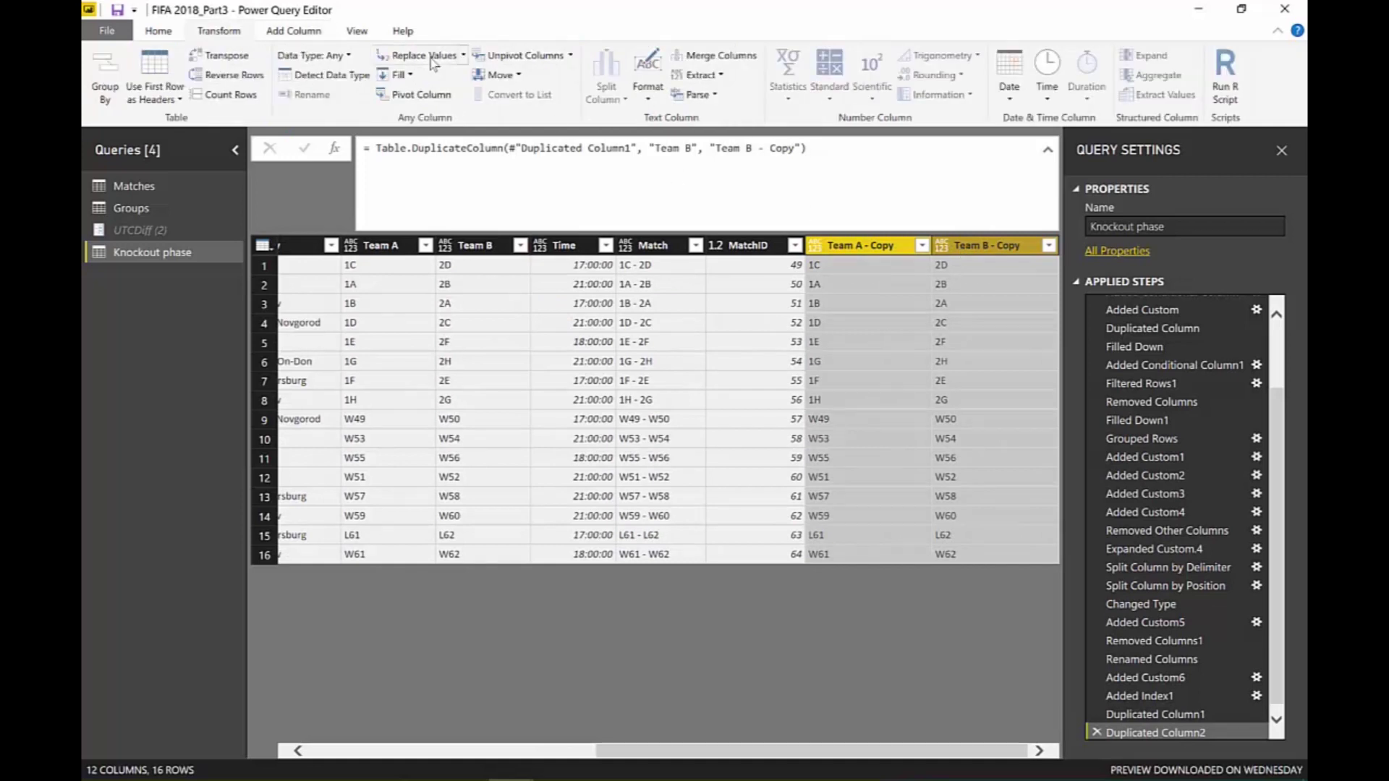
left_click(519, 55)
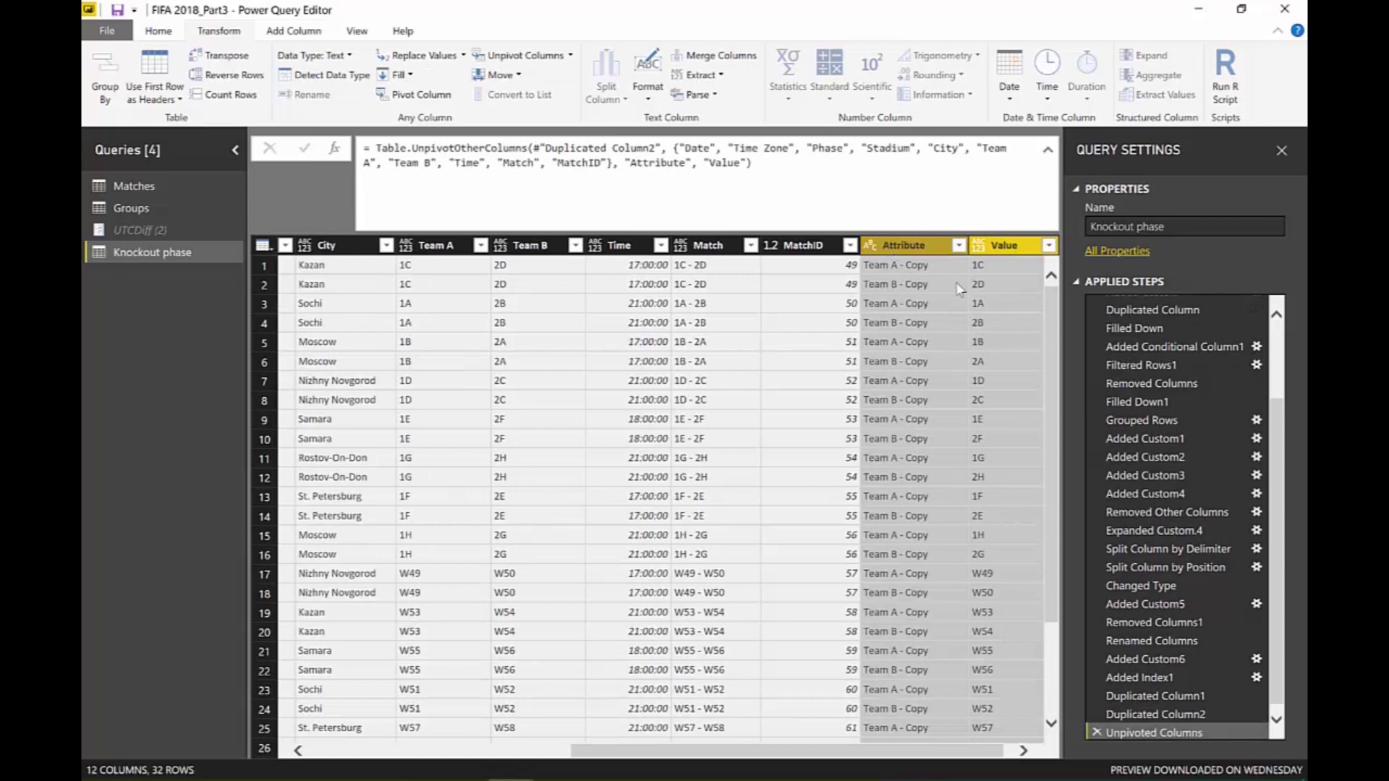
left_click(727, 165)
double_click(736, 171)
type("Team")
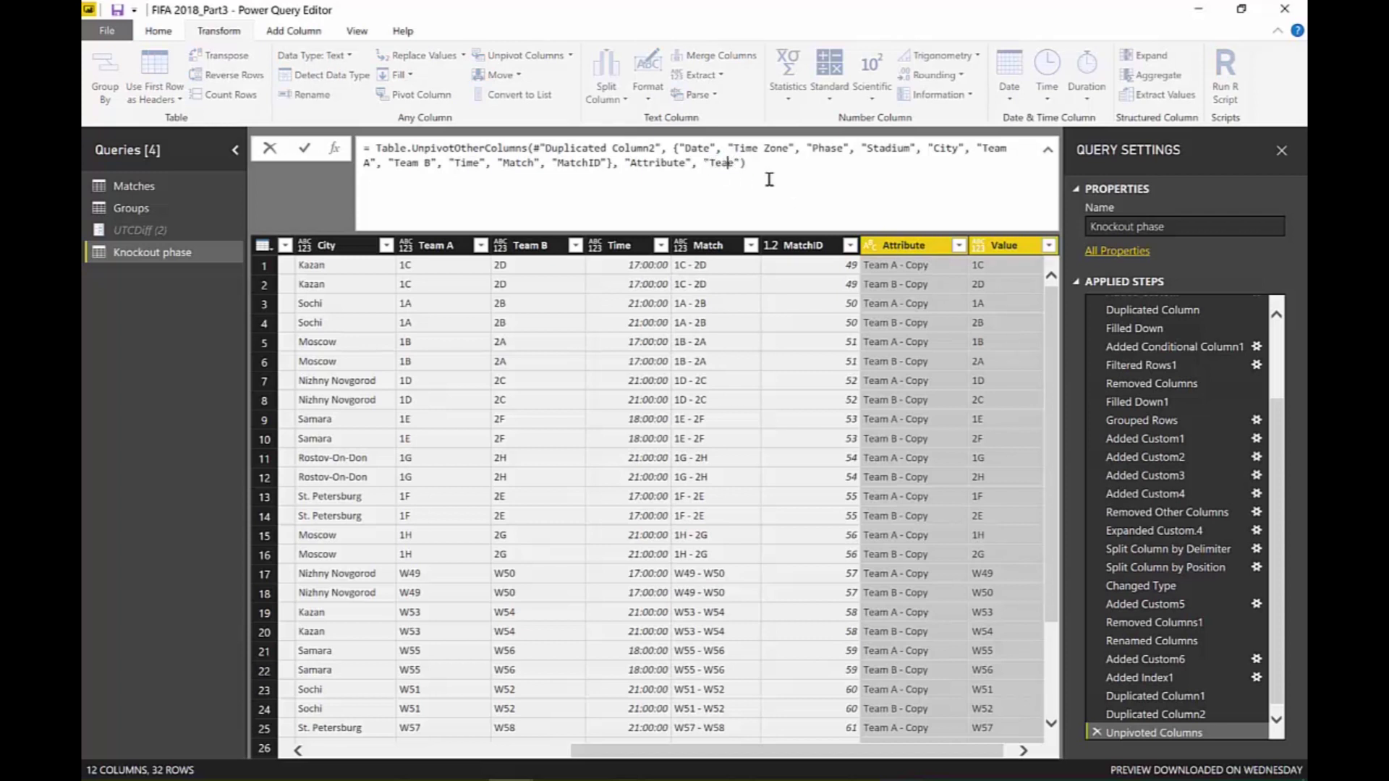
key("Return")
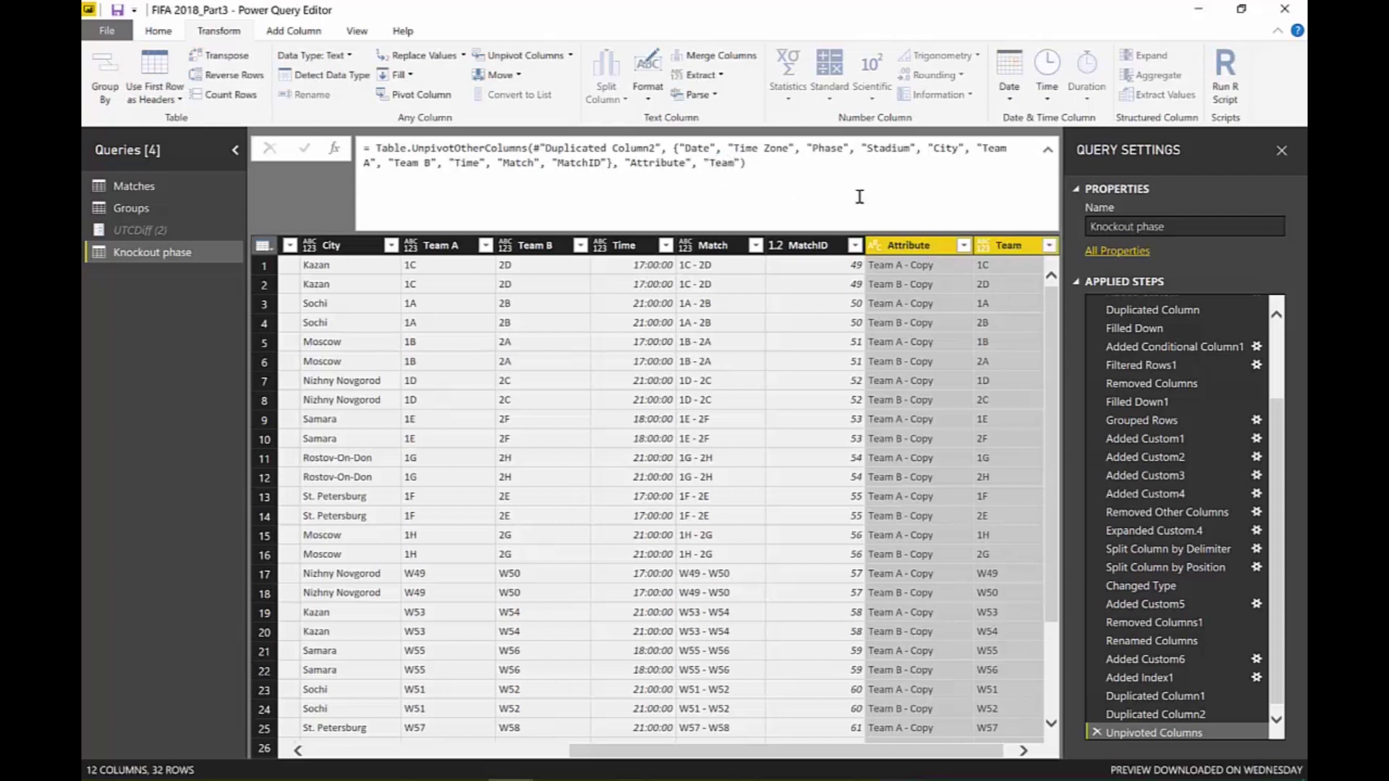
right_click(924, 250)
left_click(944, 281)
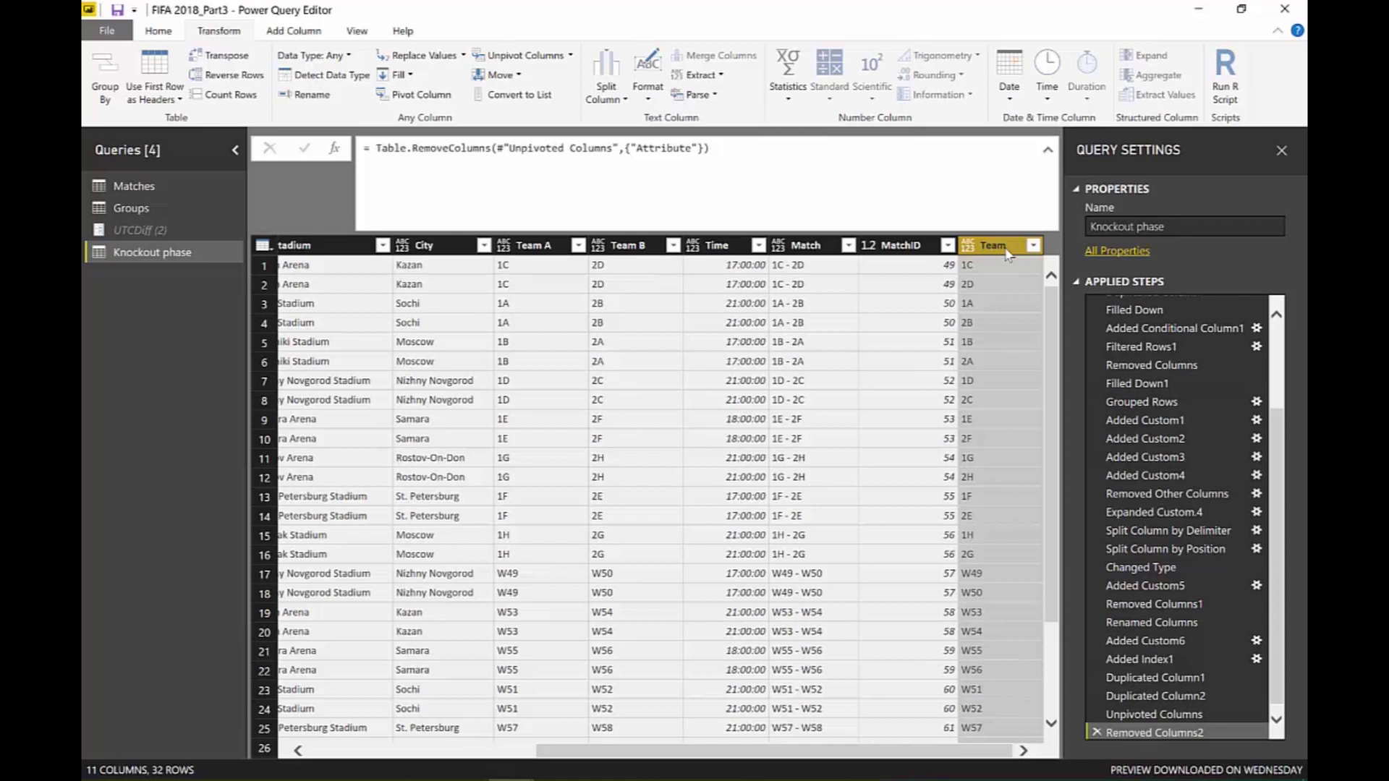
Switch to the FIFA knockout phase bracket in the browser and capture it as a screen sketch for annotation.
key("alt+Tab")
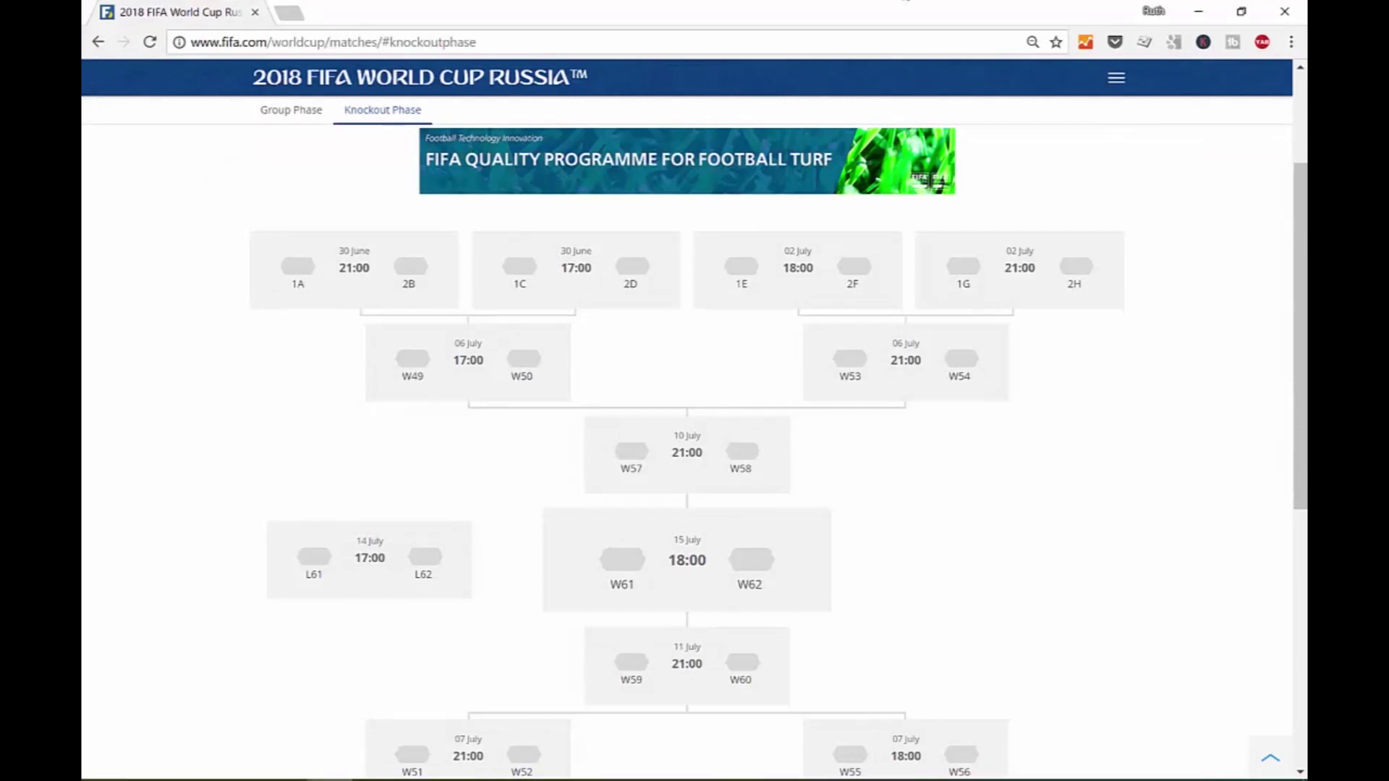
scroll(599, 680, "up", 3)
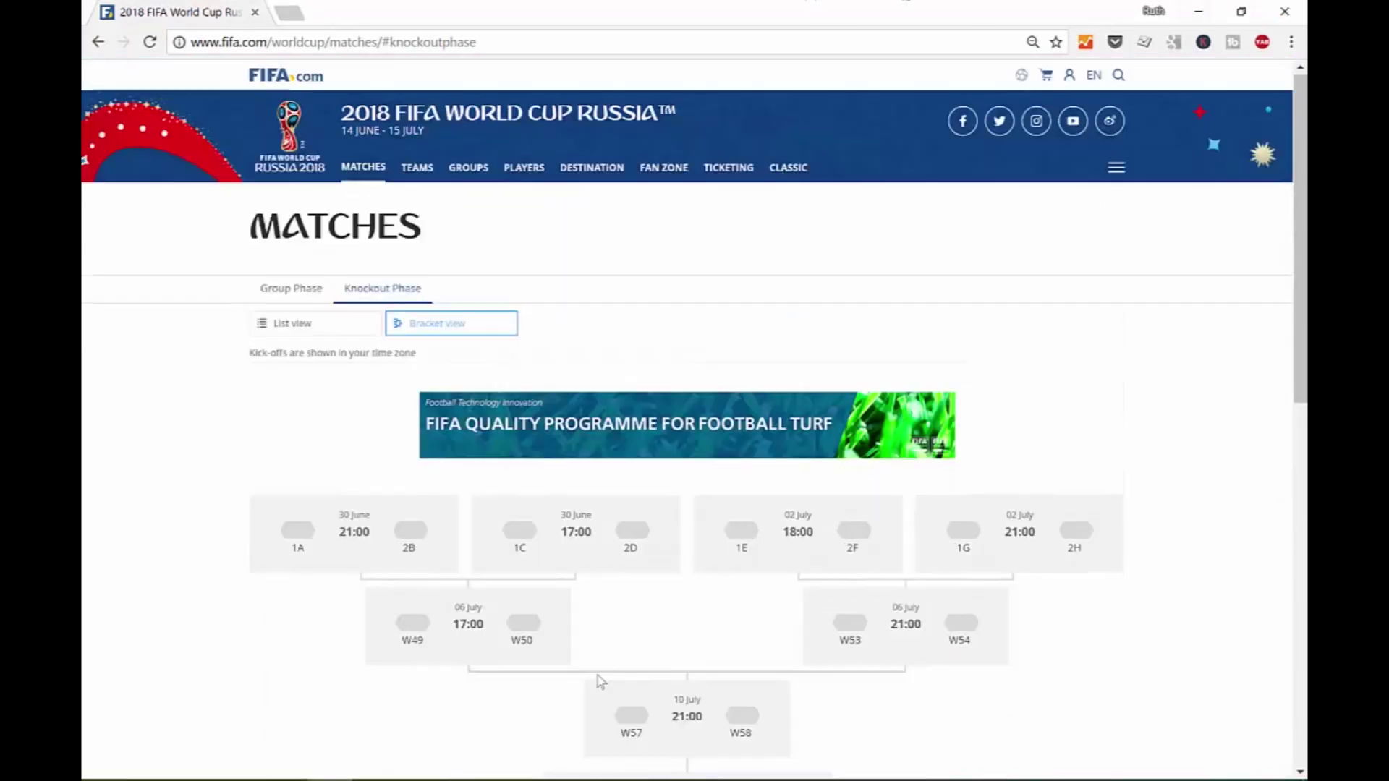
scroll(675, 688, "down", 6)
scroll(684, 686, "up", 1)
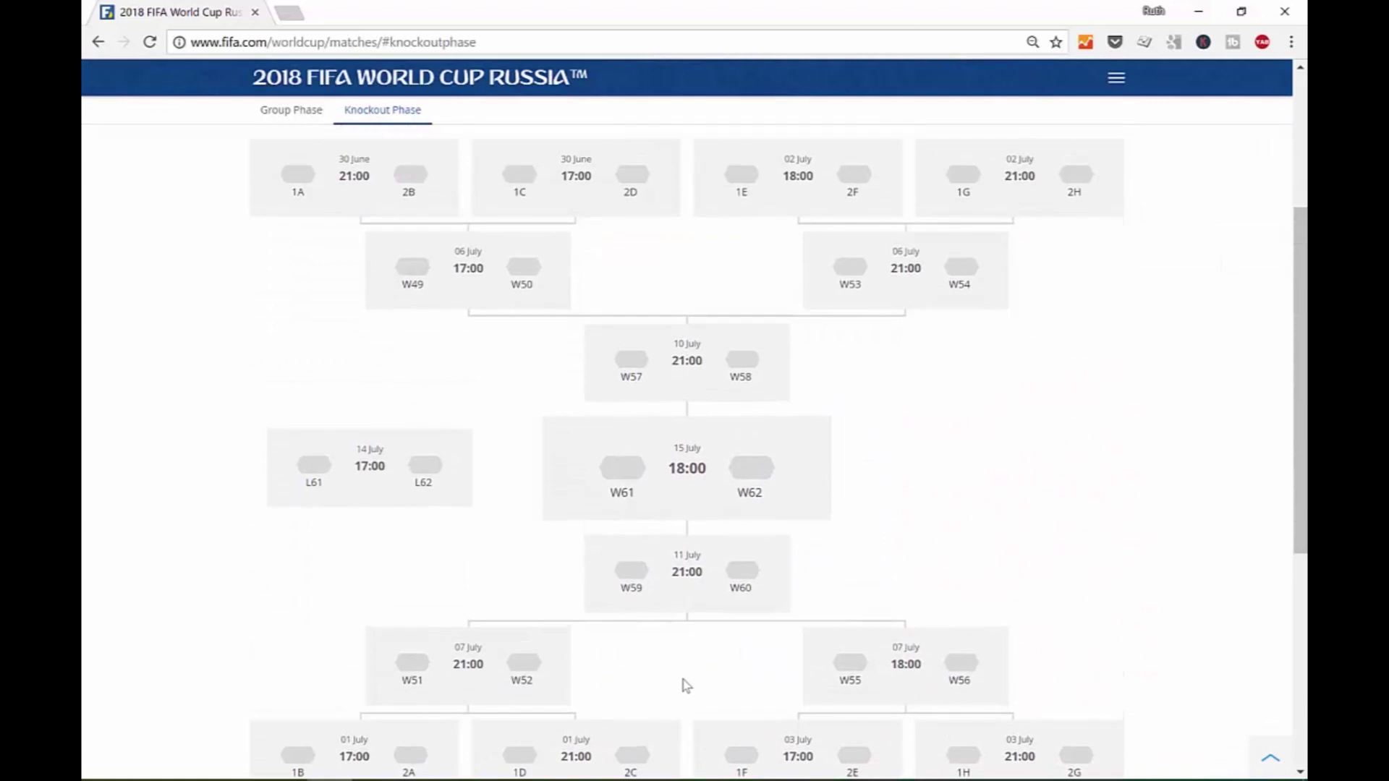
key("super+shift+s")
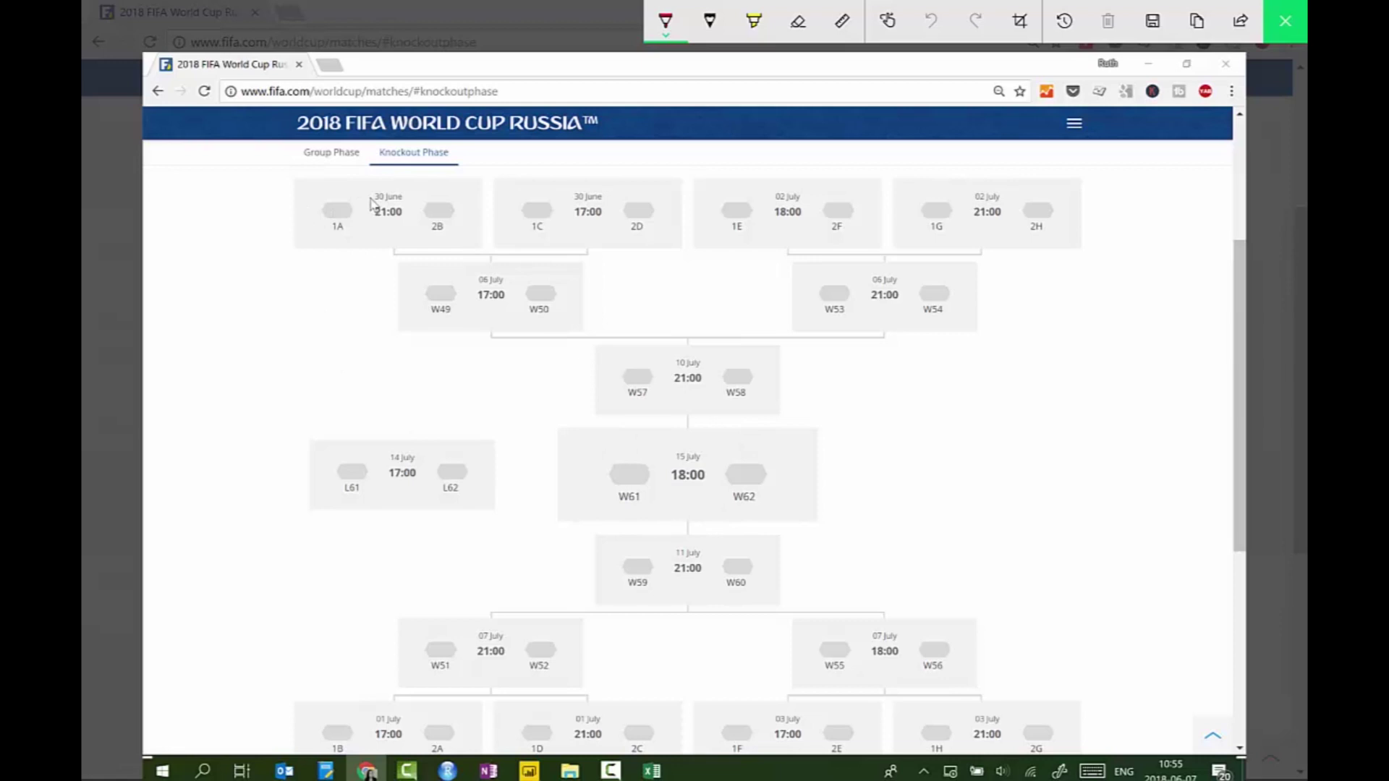
left_click_drag(375, 238, 384, 237)
left_click_drag(381, 229, 382, 250)
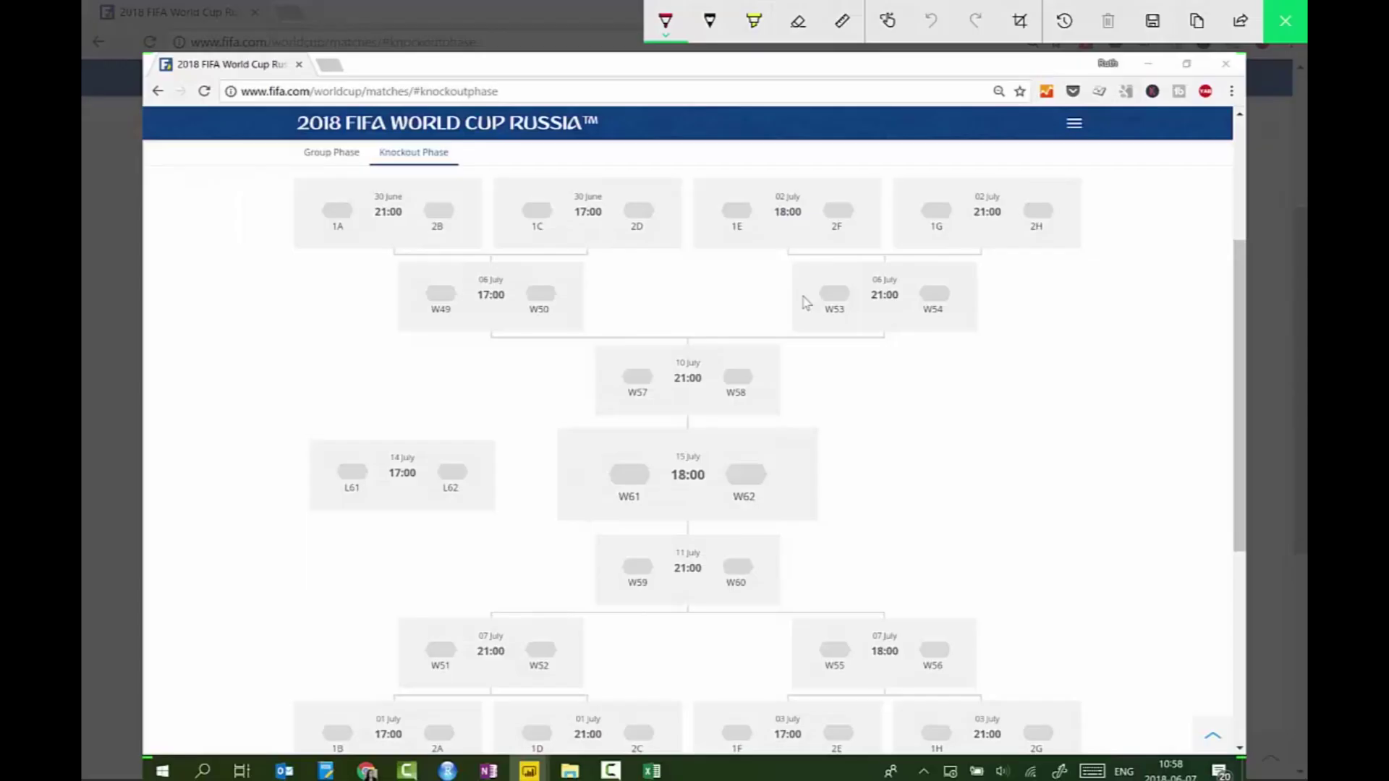
Handwrite match numbers 50, 49, 51 and 52 on the upper Round of 16 boxes and 57 and 58 on the quarter-finals below them.
left_click_drag(577, 157, 588, 177)
left_click_drag(581, 162, 582, 189)
left_click_drag(601, 164, 602, 179)
mouse_move(396, 177)
left_mouse_down()
mouse_move(403, 201)
mouse_move(421, 180)
left_mouse_up()
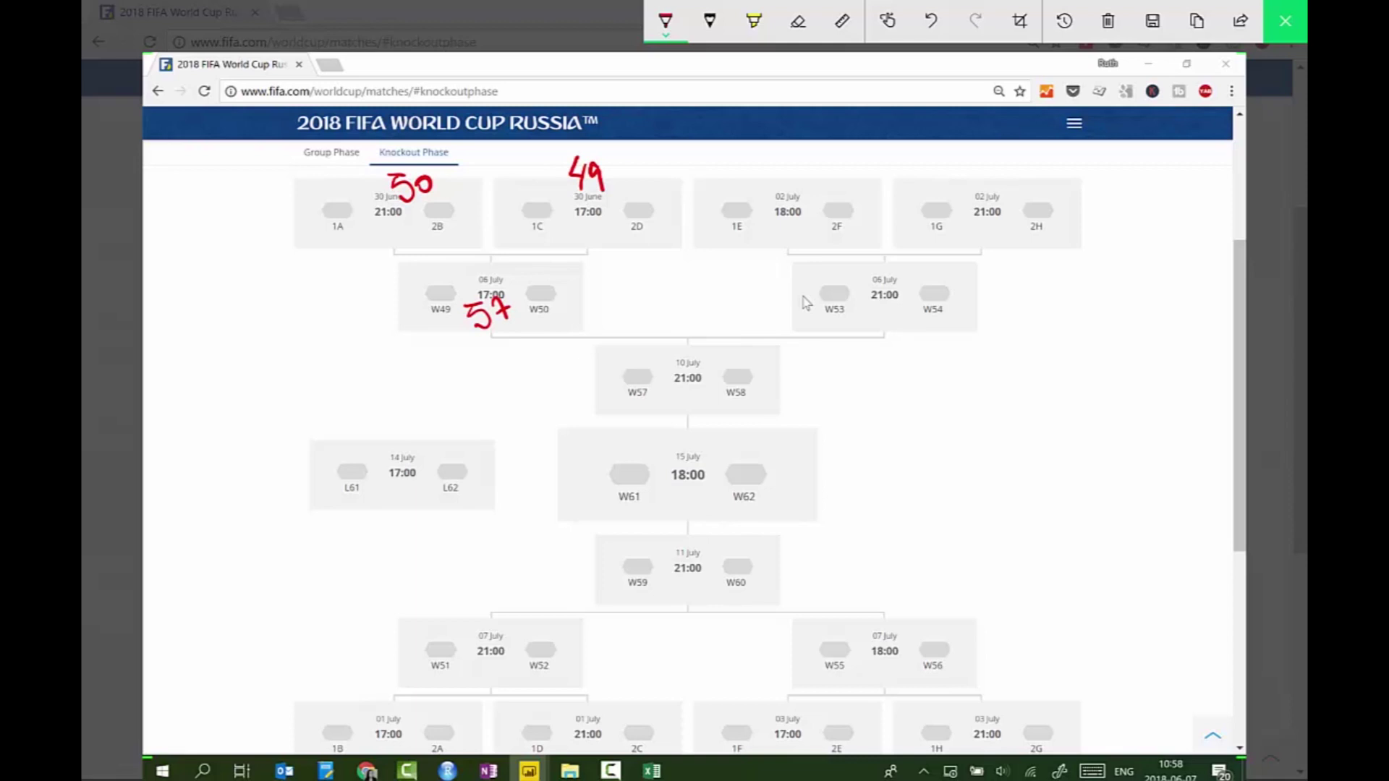
mouse_move(769, 154)
left_mouse_down()
mouse_move(769, 174)
mouse_move(809, 176)
left_mouse_up()
mouse_move(950, 156)
left_mouse_down()
mouse_move(950, 179)
mouse_move(1005, 175)
left_mouse_up()
mouse_move(889, 309)
left_mouse_down()
mouse_move(869, 333)
mouse_move(891, 305)
left_mouse_up()
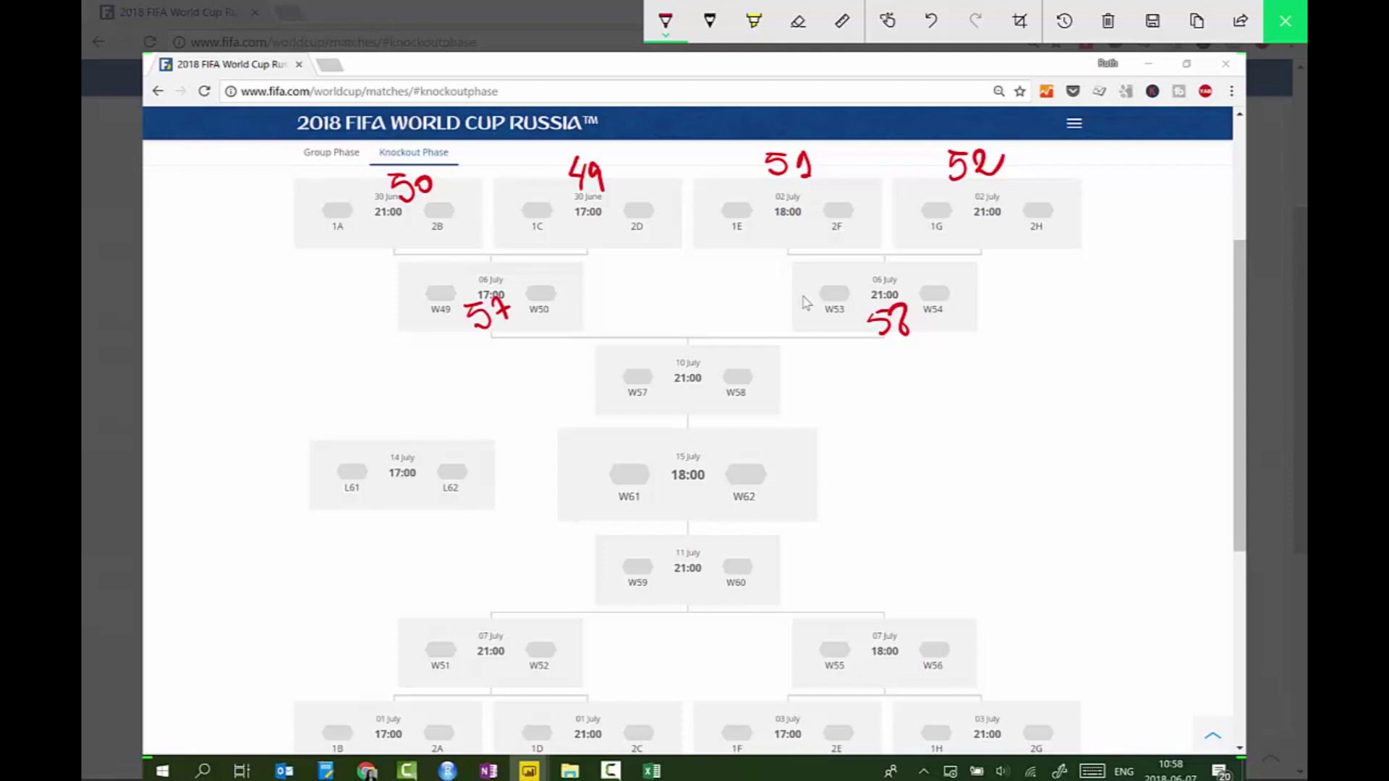
Handwrite 61 beside the W57–W58 semi-final and 64 beside the W61–W62 final.
left_click_drag(809, 368, 796, 382)
left_click_drag(815, 374, 826, 396)
left_click_drag(839, 451, 830, 476)
left_click_drag(848, 452, 844, 475)
left_click_drag(861, 449, 864, 475)
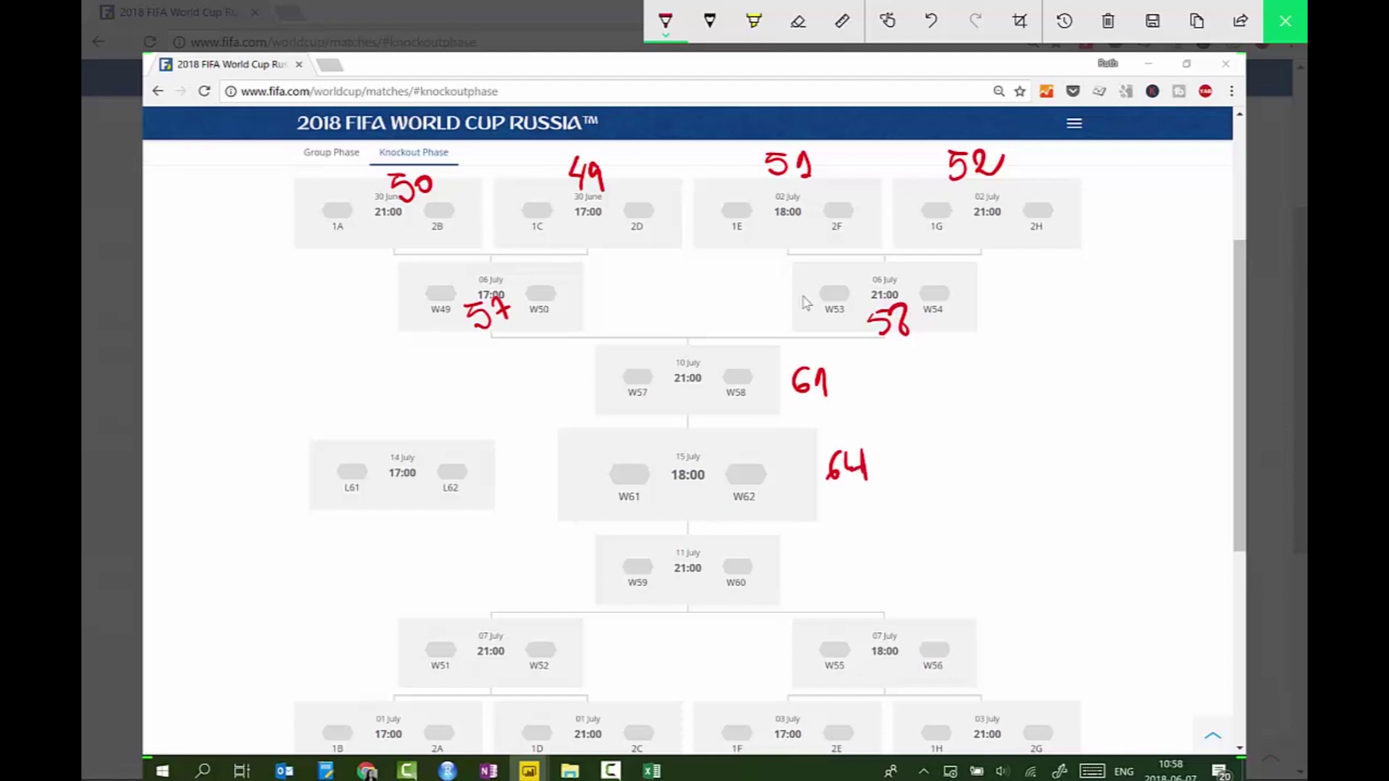
Draw bracket lines joining matches 50 and 49 to 57, and matches 51 and 52 to 58.
mouse_move(418, 202)
left_mouse_down()
mouse_move(474, 232)
mouse_move(592, 204)
left_mouse_up()
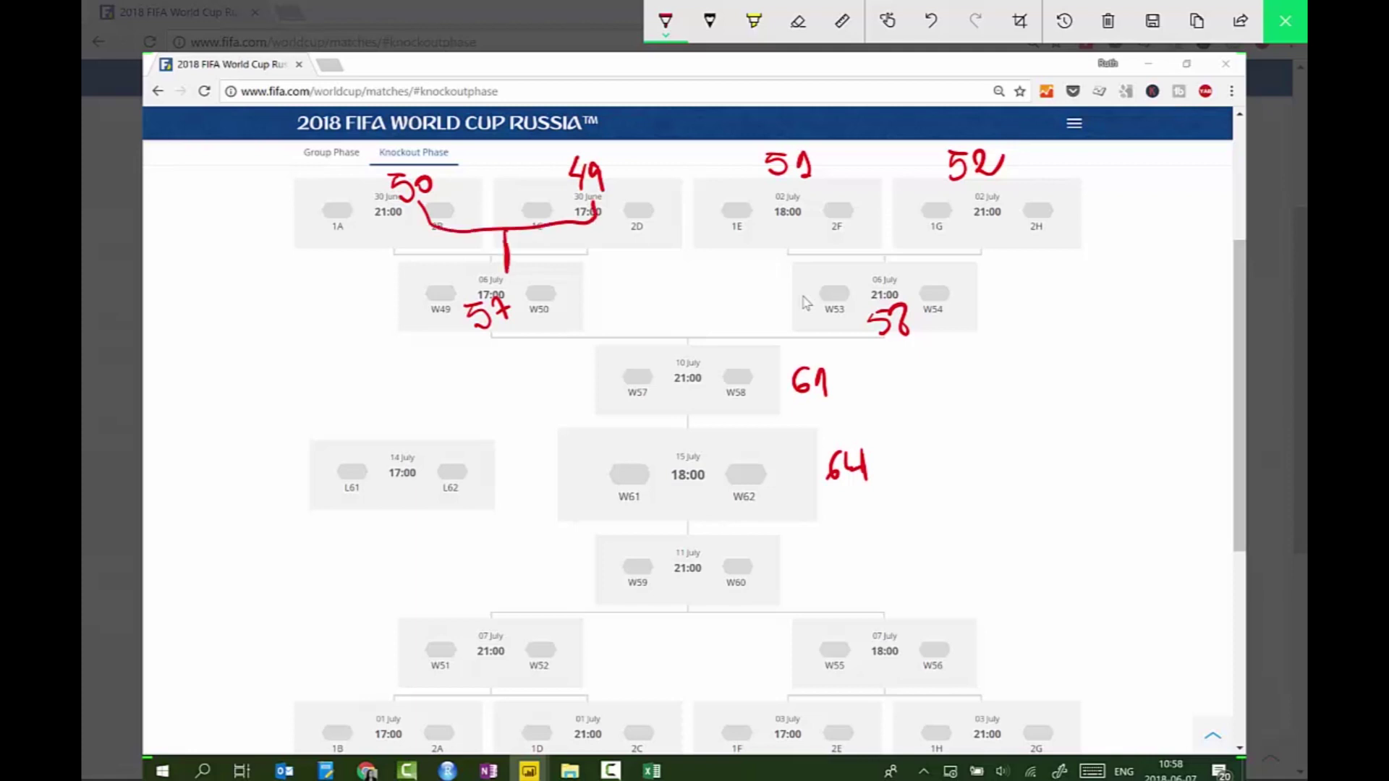
left_click_drag(804, 220, 1003, 172)
left_click_drag(902, 233, 902, 277)
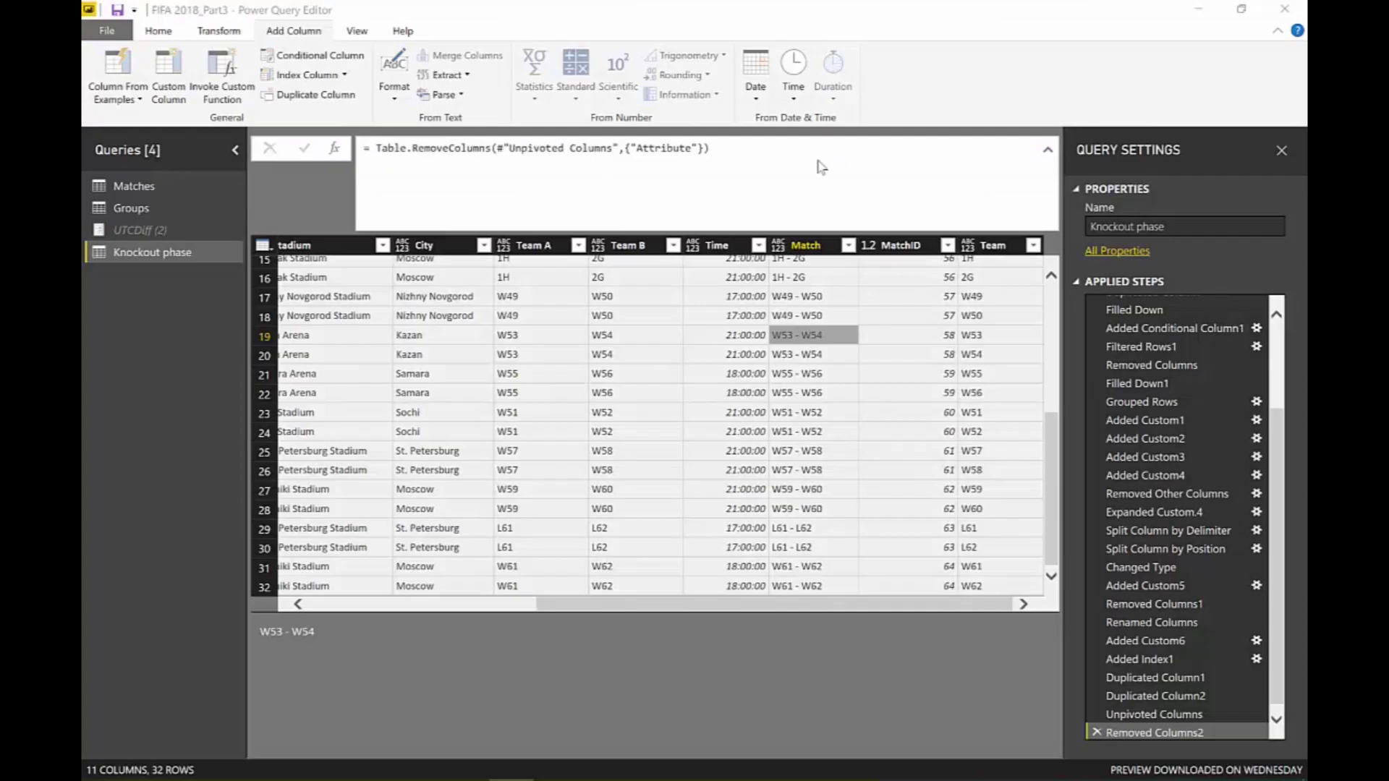
Add a custom column named ChildID mapping MatchID 49/50→57, 53/54→58, 57/58→61, 61/62→63, 51/52→60, 55/56→59, 59/60→62, otherwise null.
left_click(170, 72)
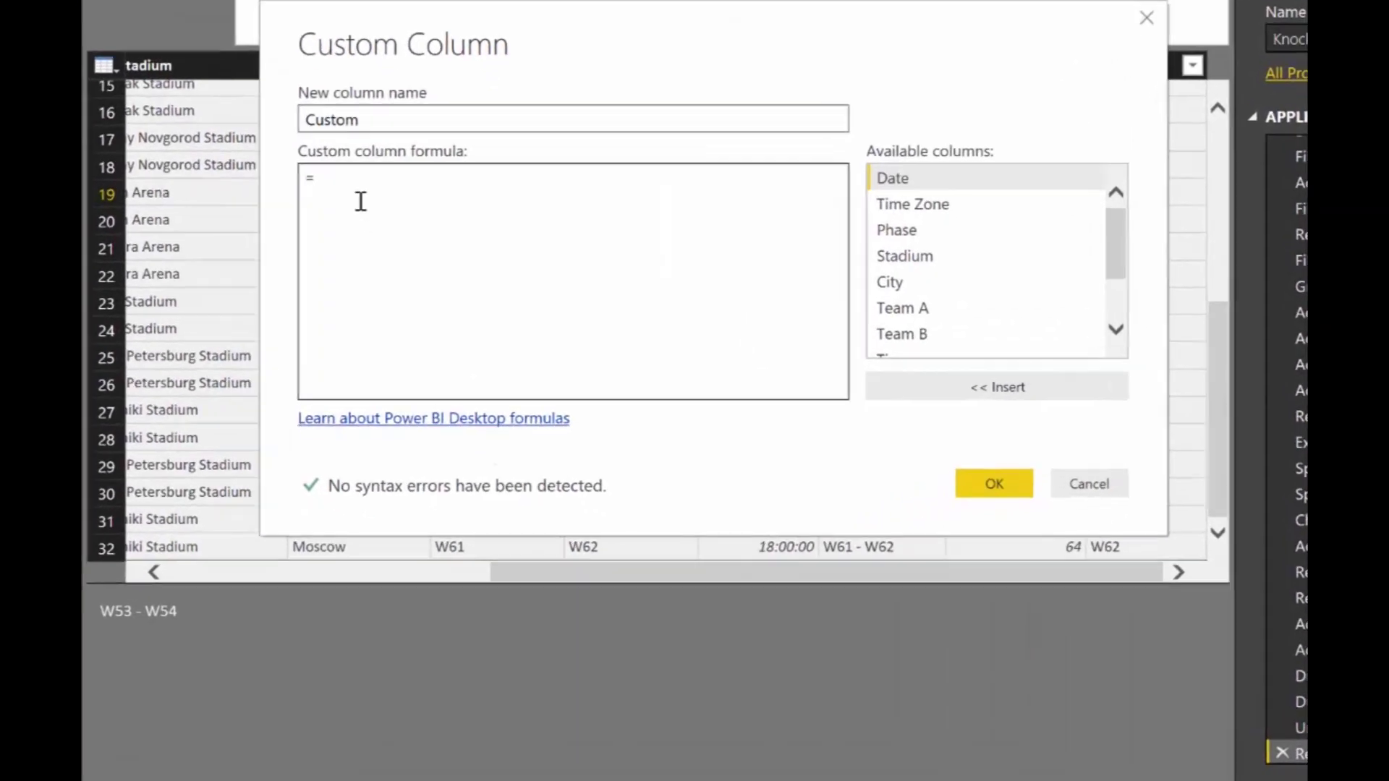
left_click(439, 293)
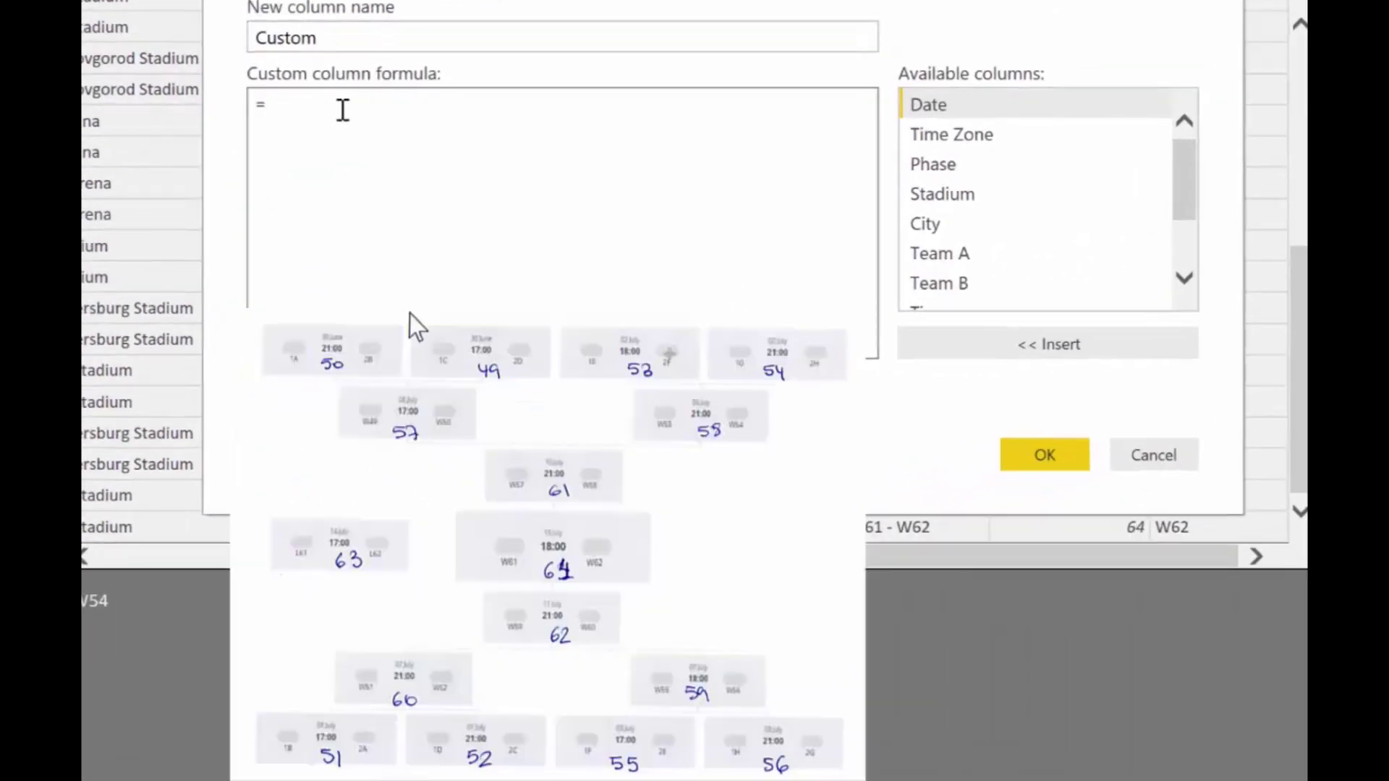
type("if [MatchID] = 49 or [MatchID]= 50 then 57 else if [MatchID] =54 or [MatchID]= 53 then 58 else if [MatchID] =57 or [MatchID]= 58 then 61 else if [MatchID] = 61 then 63 else if [MatchID] = 62 then 63 else if [MatchID] = 52 or [MatchID]= 51 then 60 else if [MatchID] = 56 or [MatchID]= 55 then 59 else if [MatchID] =59 or [MatchID]= 60 then 62 else null")
double_click(391, 37)
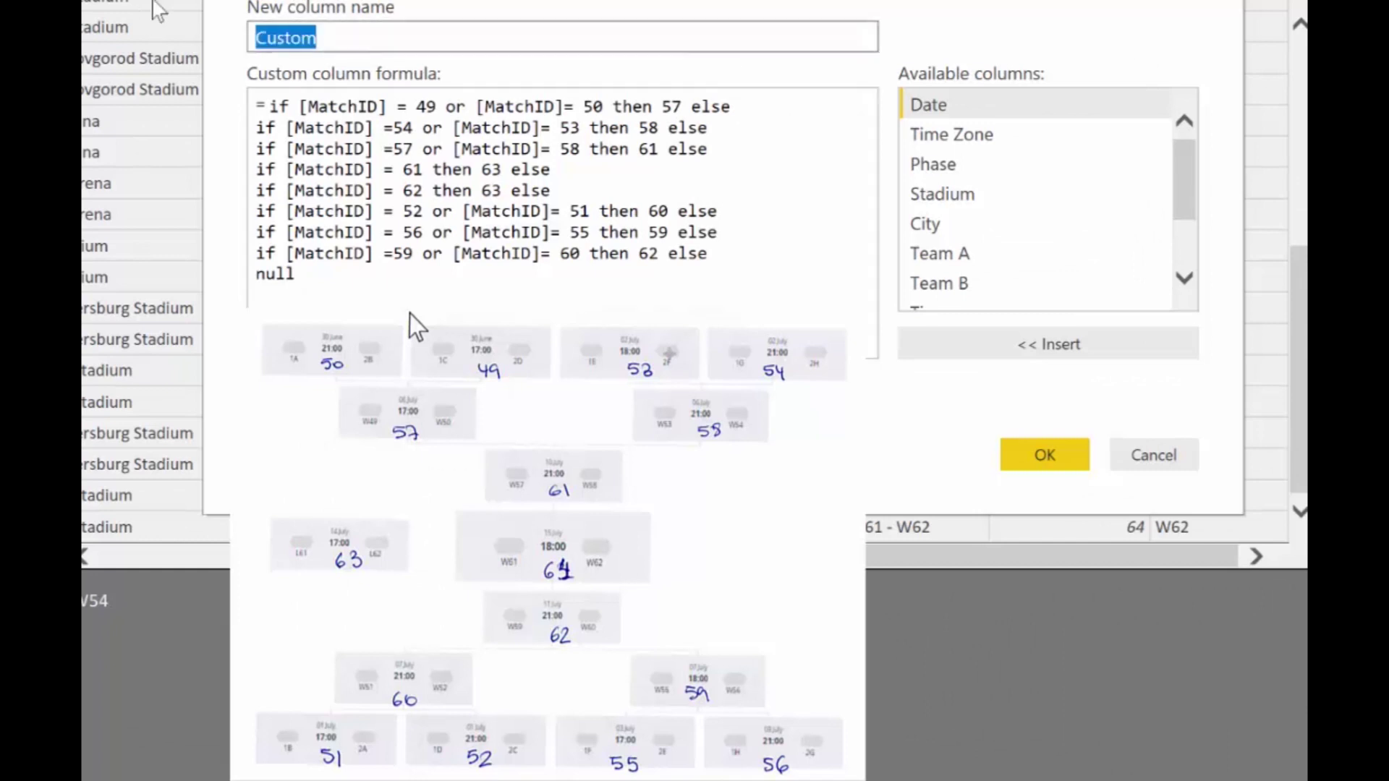
type("ChildID")
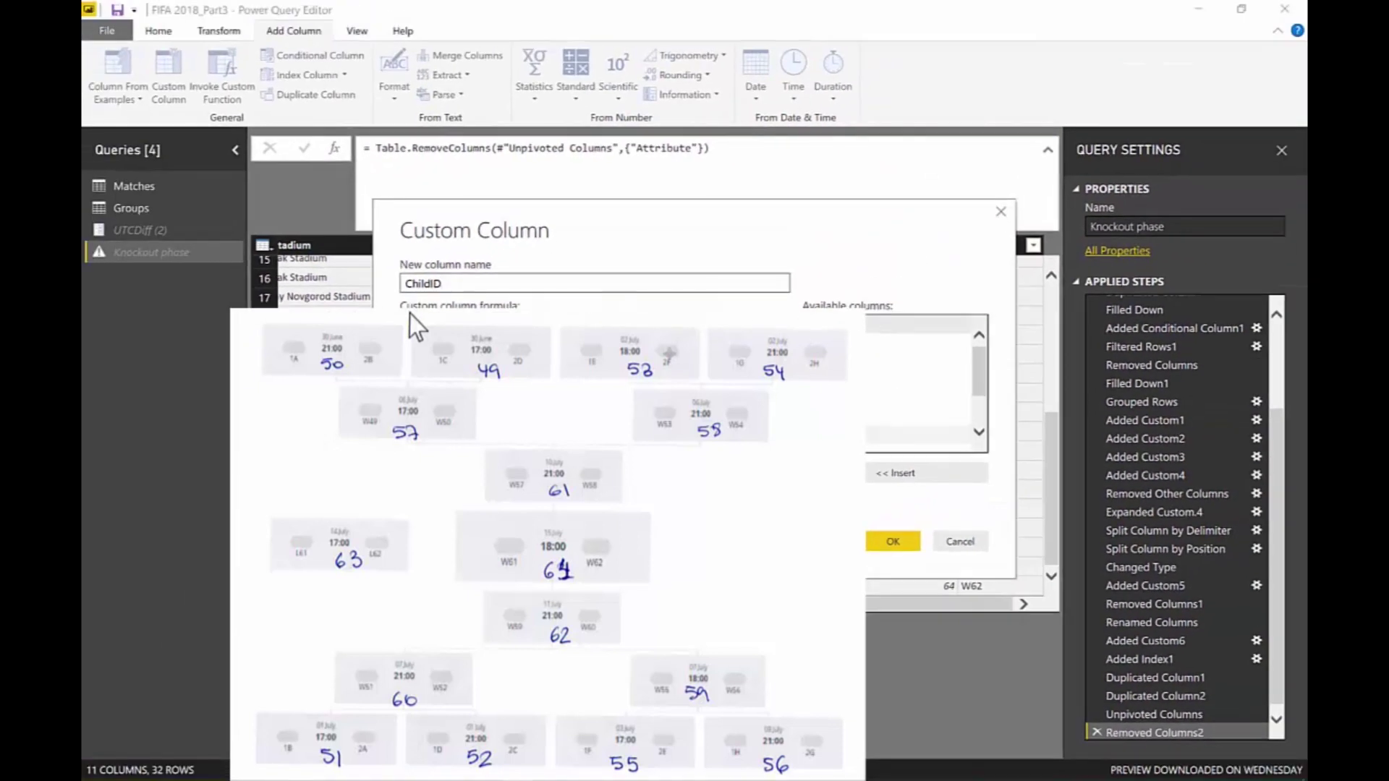
left_click(894, 544)
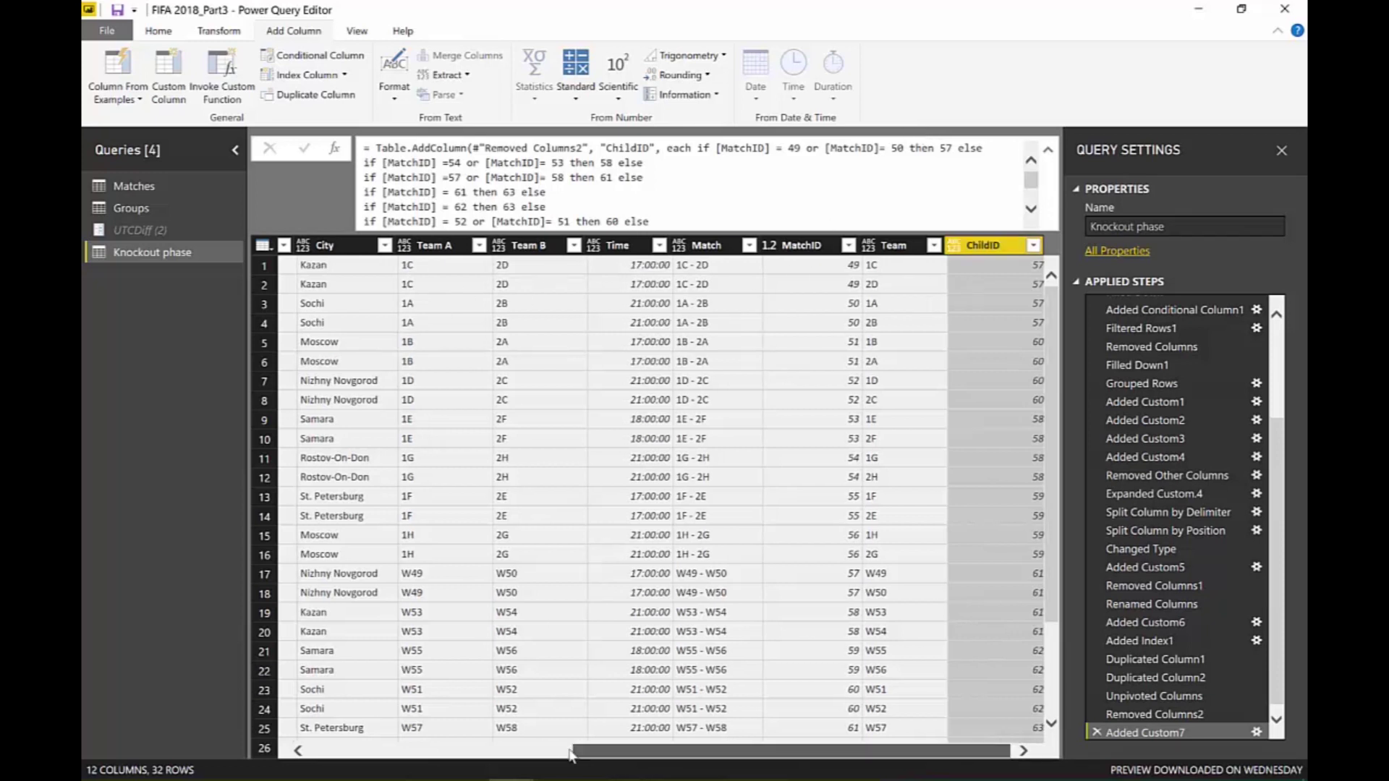
left_click_drag(712, 753, 449, 752)
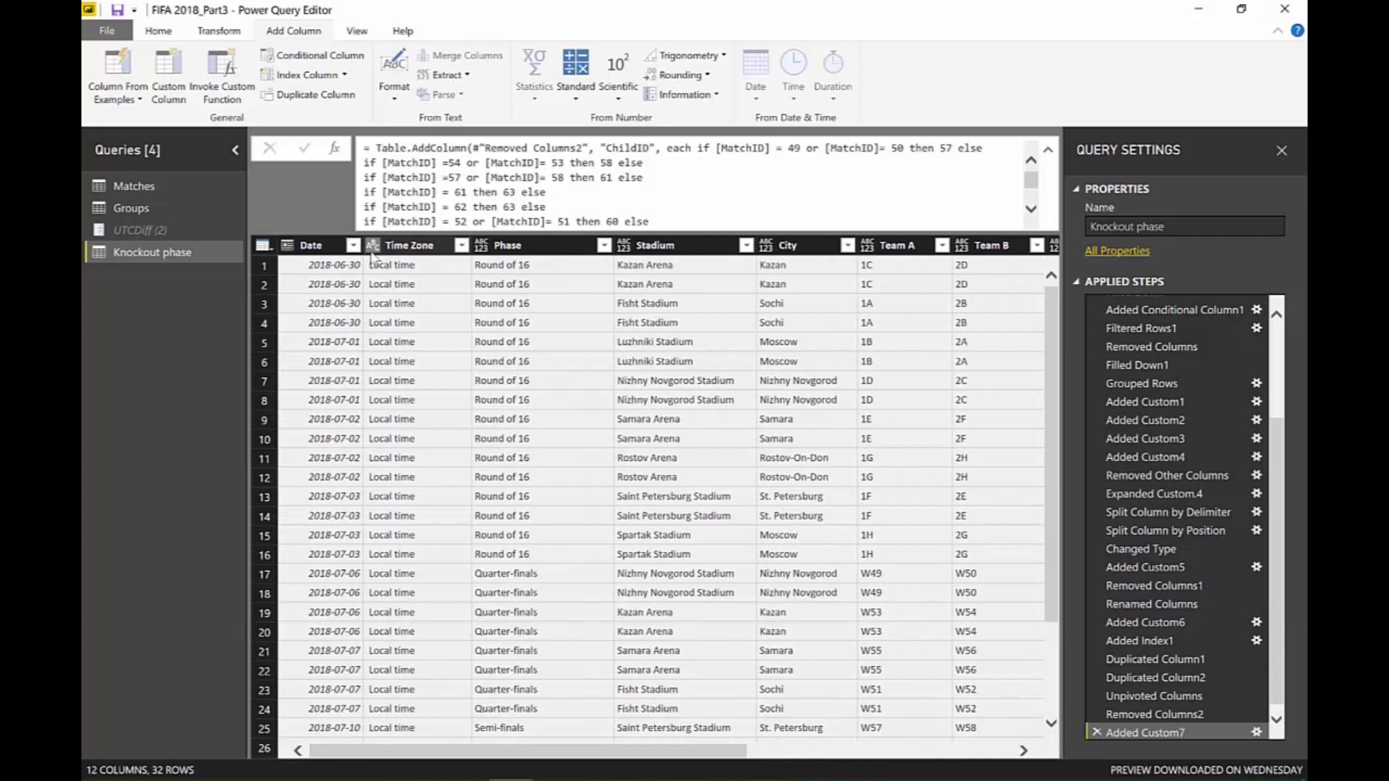
Set Phase, Stadium, City, Team A, Team B, Match, MatchID, Team and ChildID to the Text data type, and the Time column to Time.
left_click(519, 251)
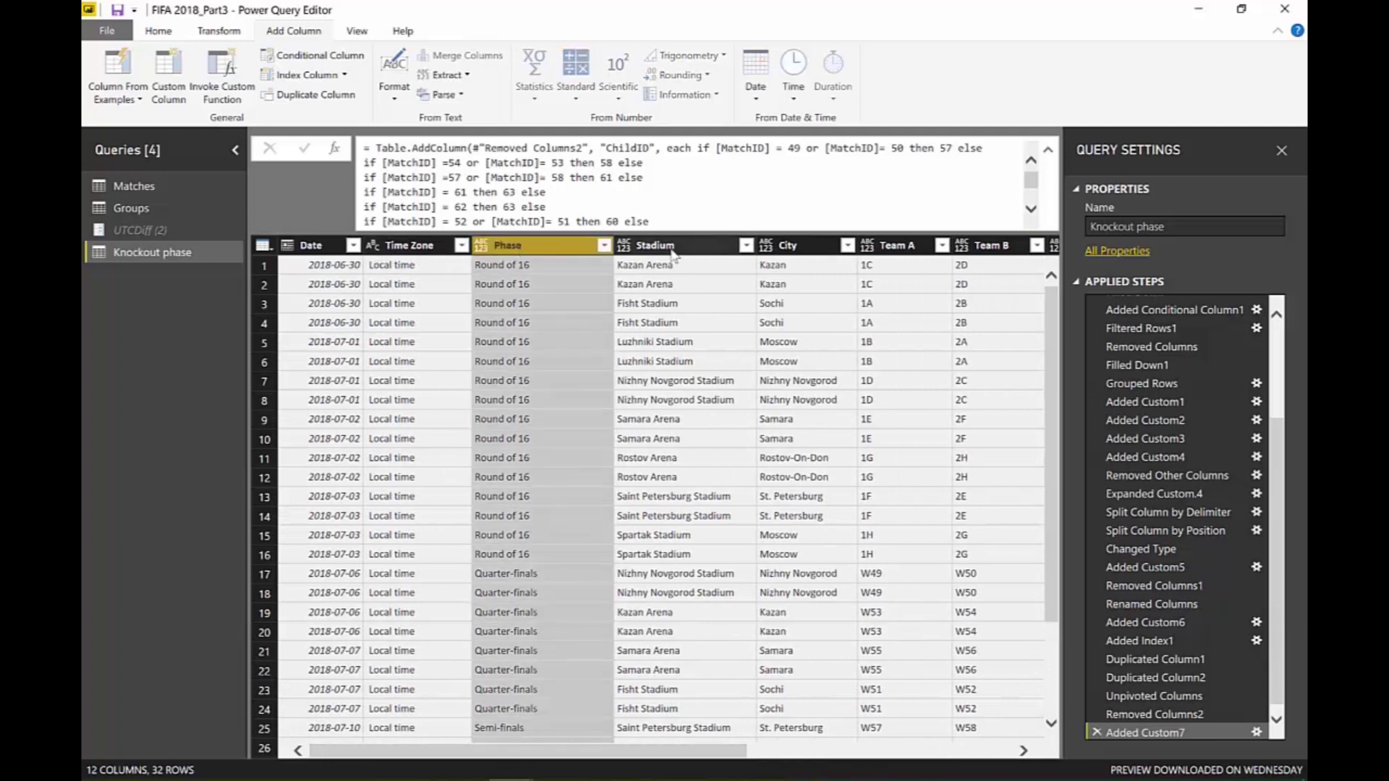
left_click(672, 246, "shift")
left_click(796, 246, "shift")
left_click(905, 246, "shift")
left_click(994, 248, "shift")
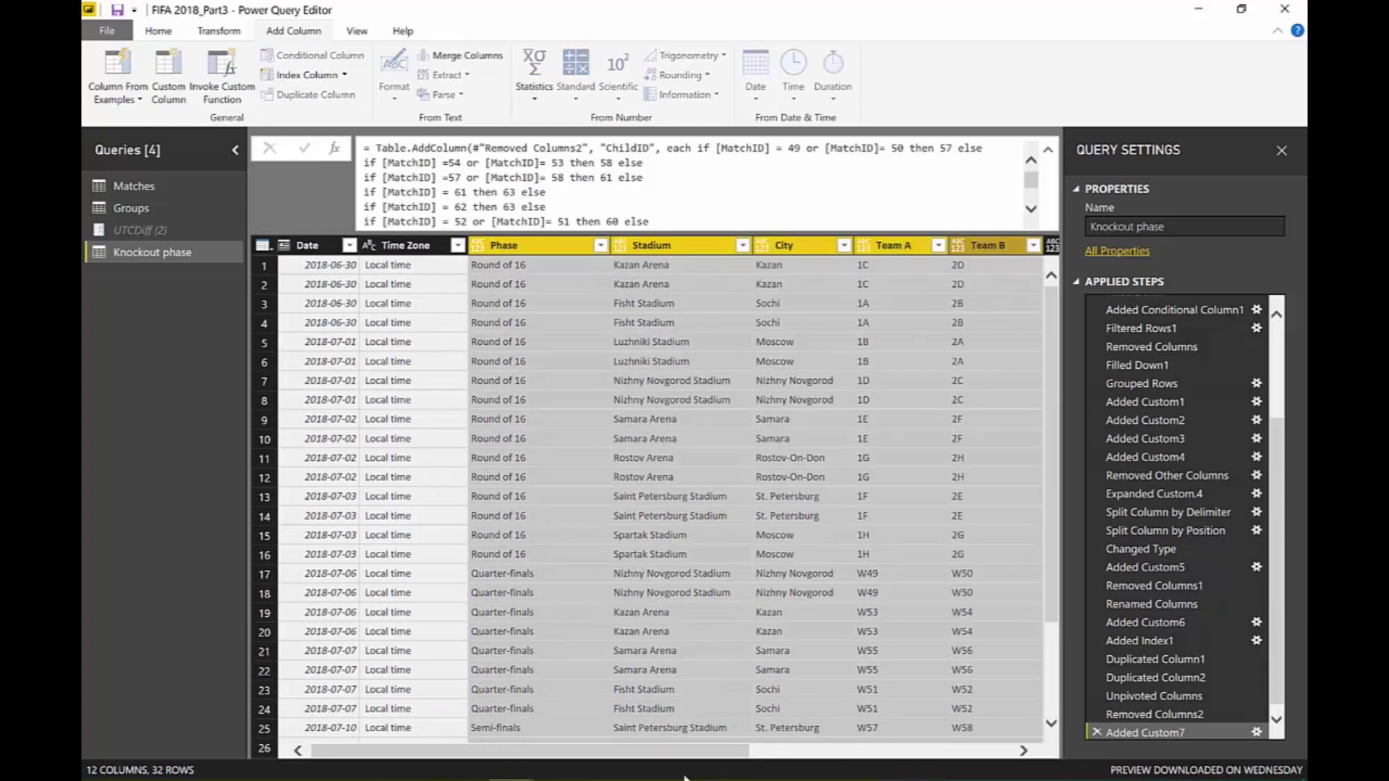
left_click_drag(749, 756, 1006, 756)
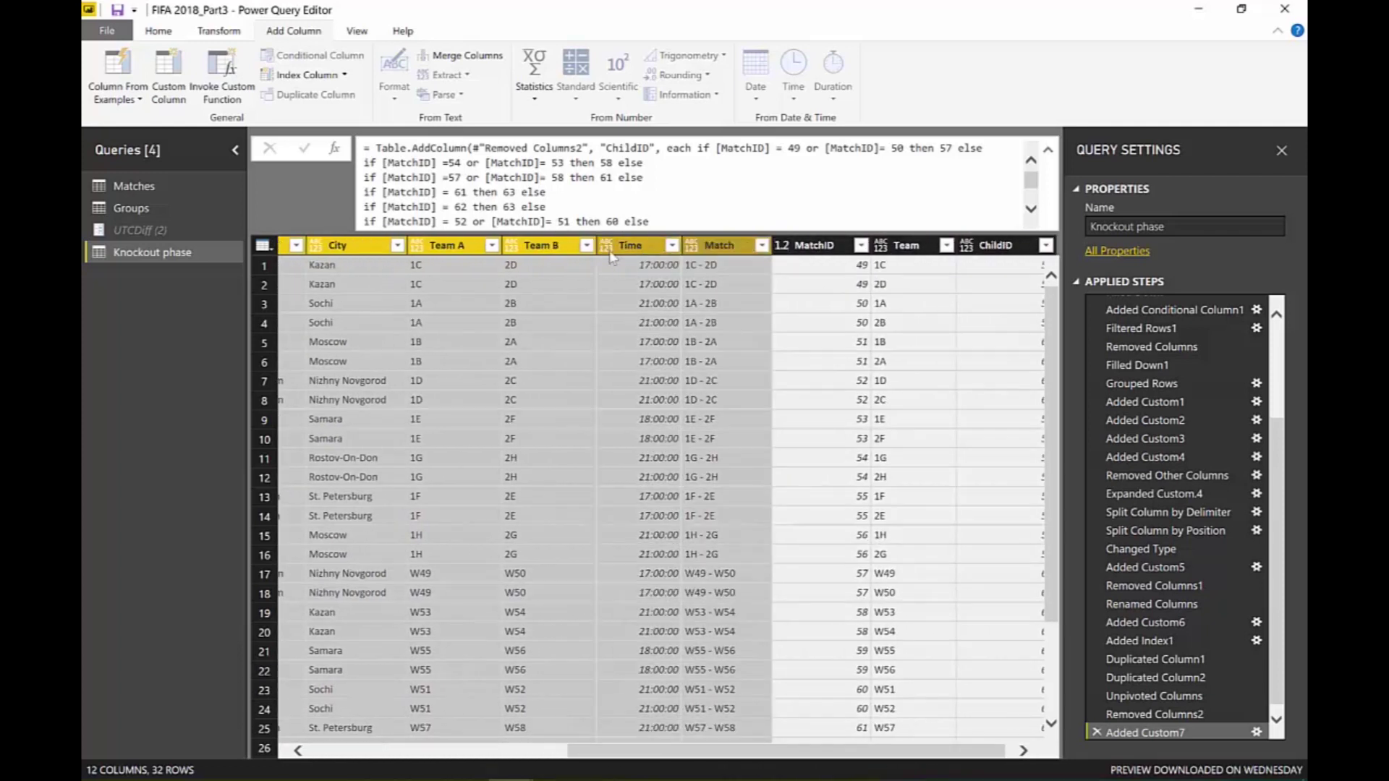
left_click(717, 249, "ctrl")
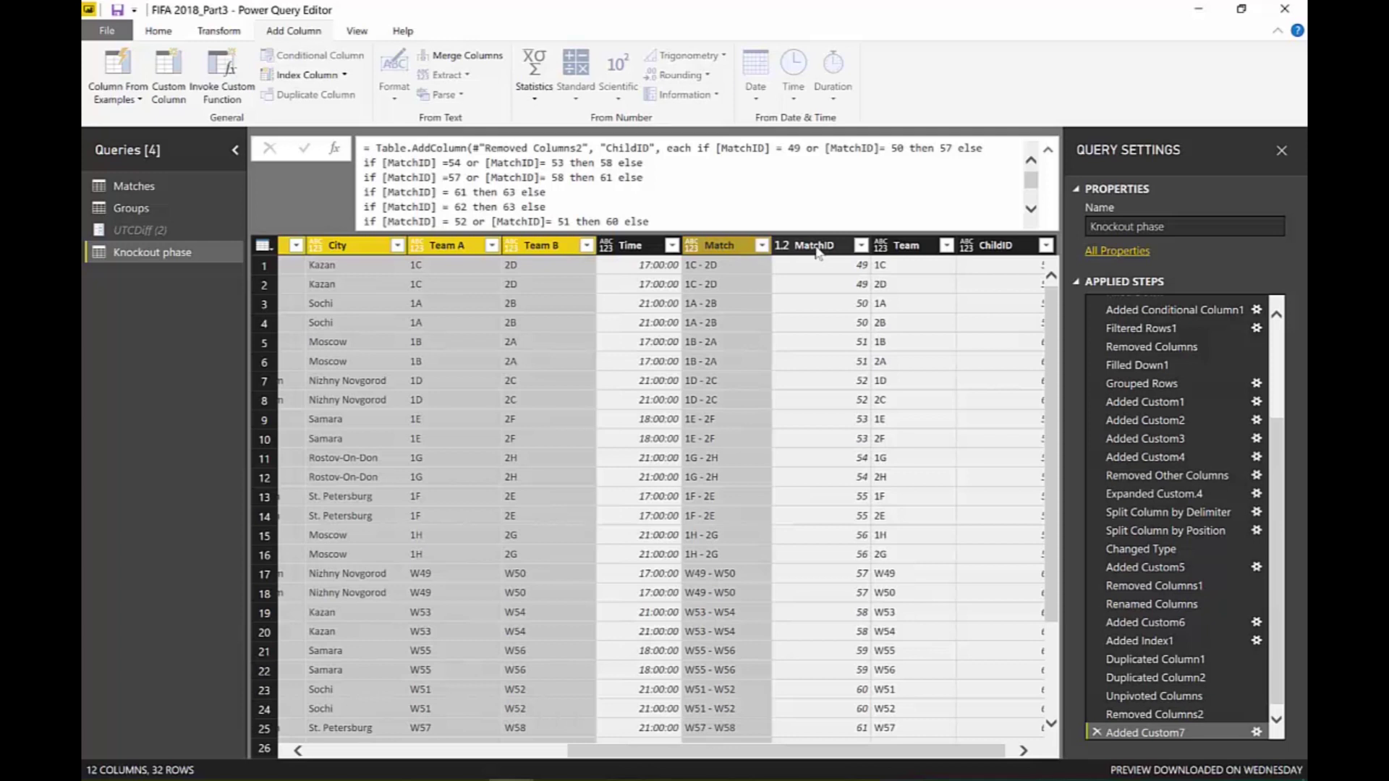
left_click(820, 250, "ctrl")
left_click(909, 248, "ctrl")
left_click(1015, 250, "shift")
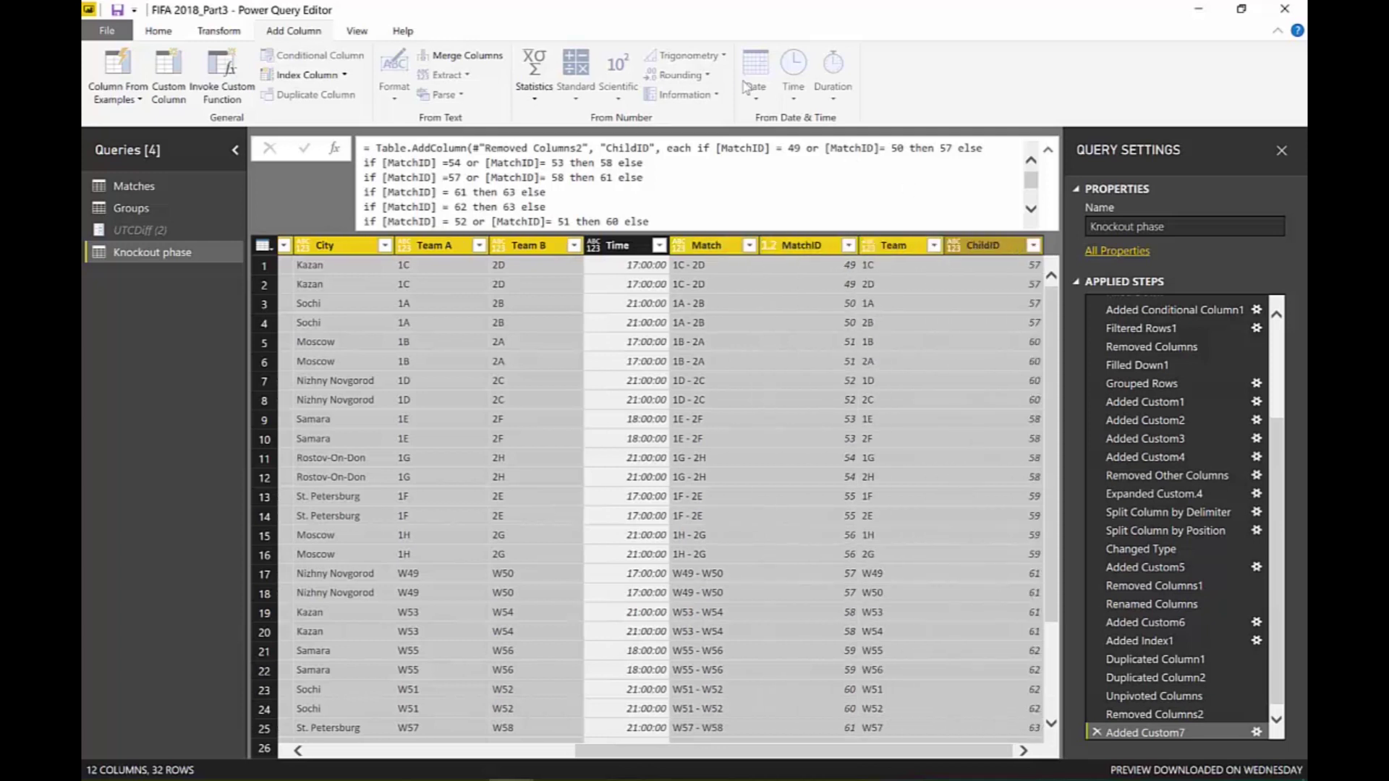
left_click(159, 32)
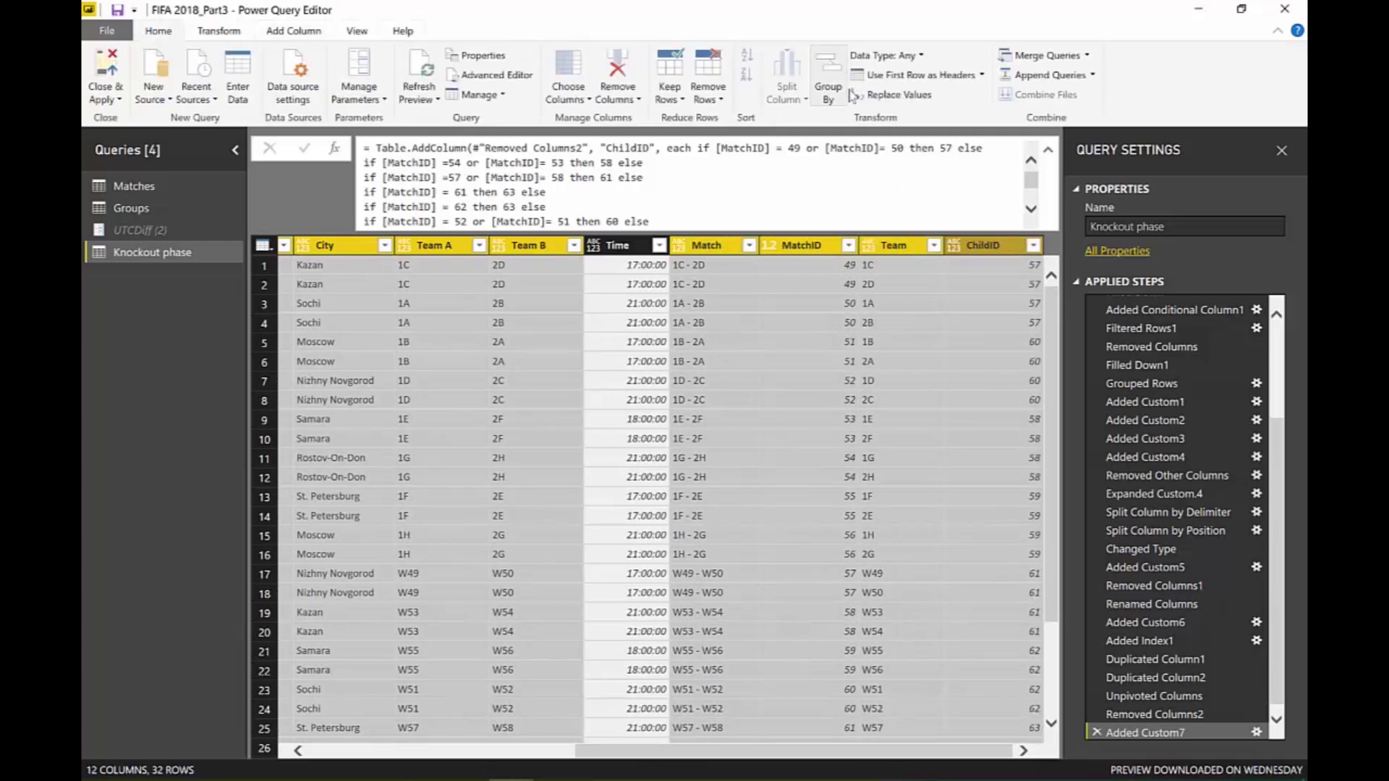
left_click(886, 55)
left_click(843, 262)
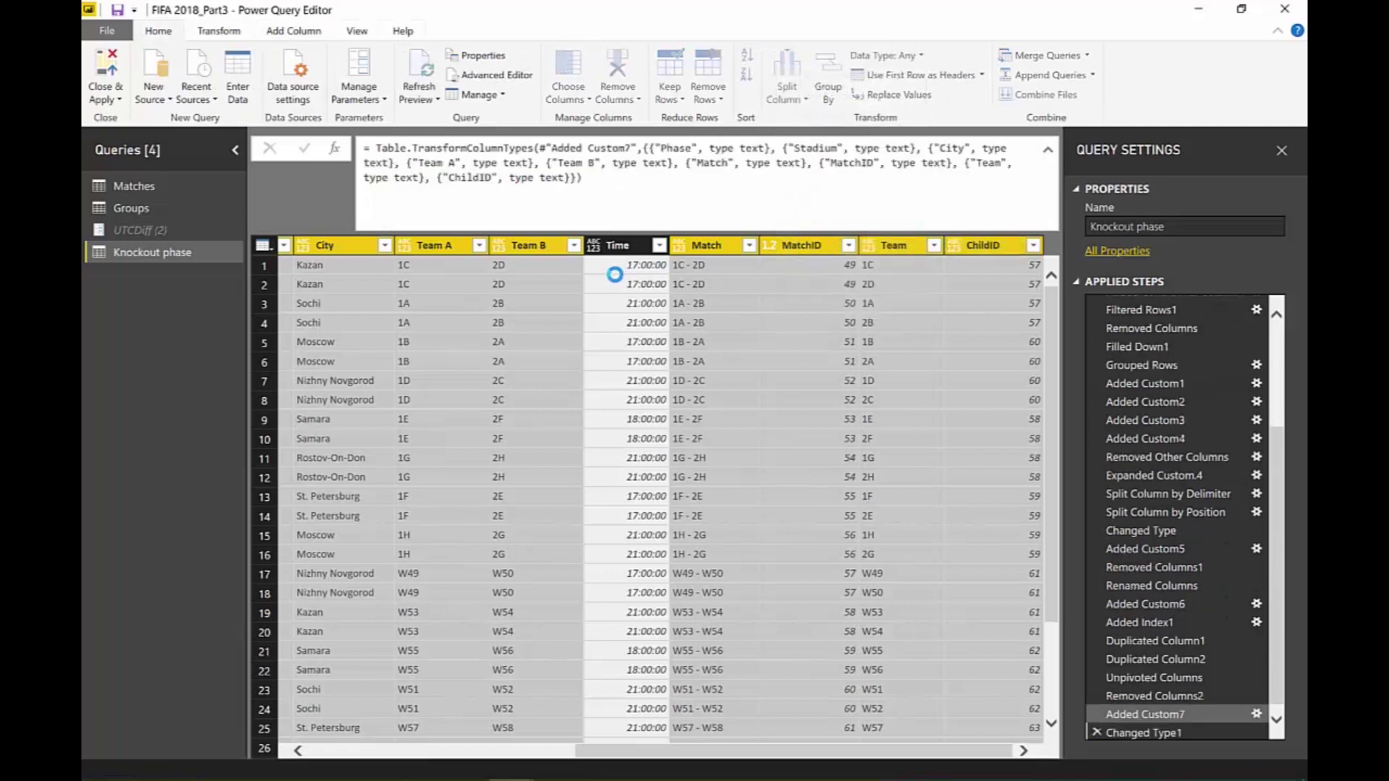
left_click(593, 246)
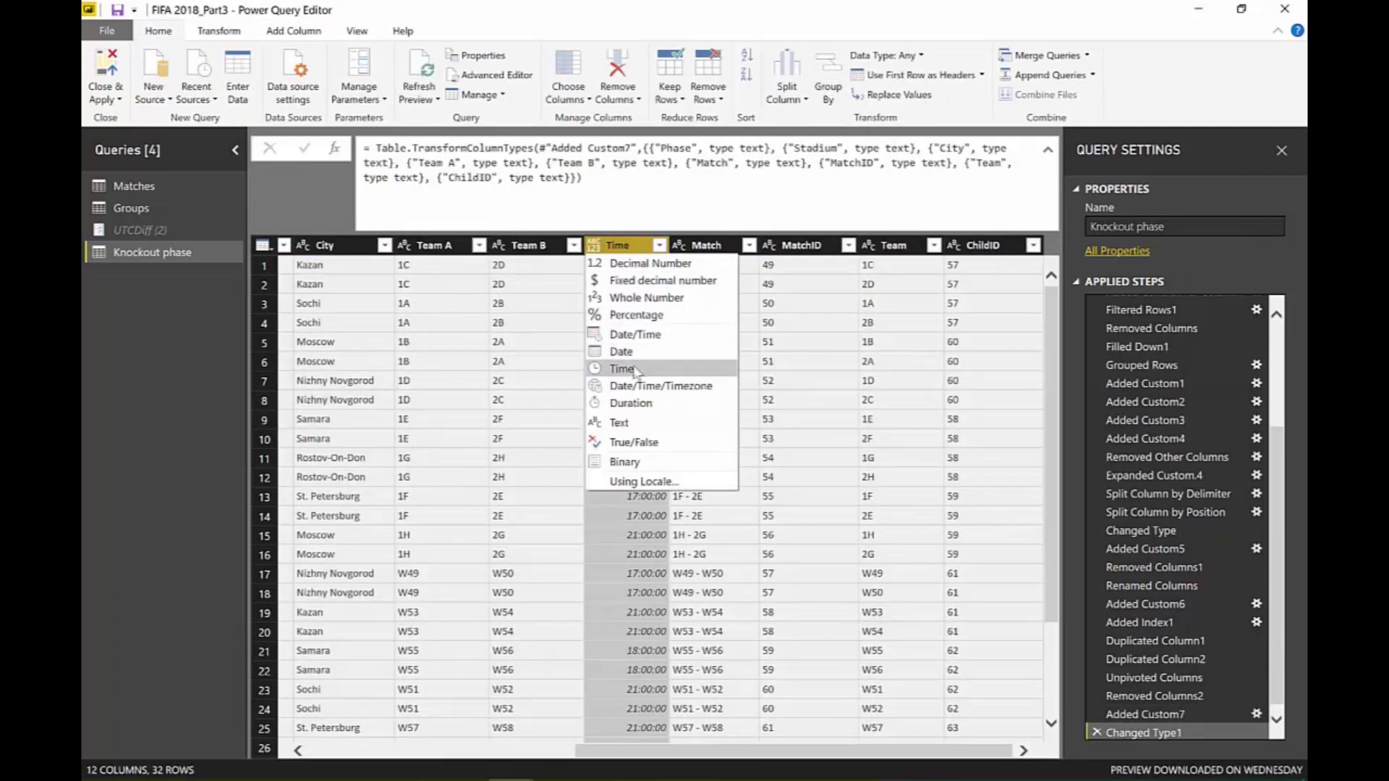
left_click(629, 372)
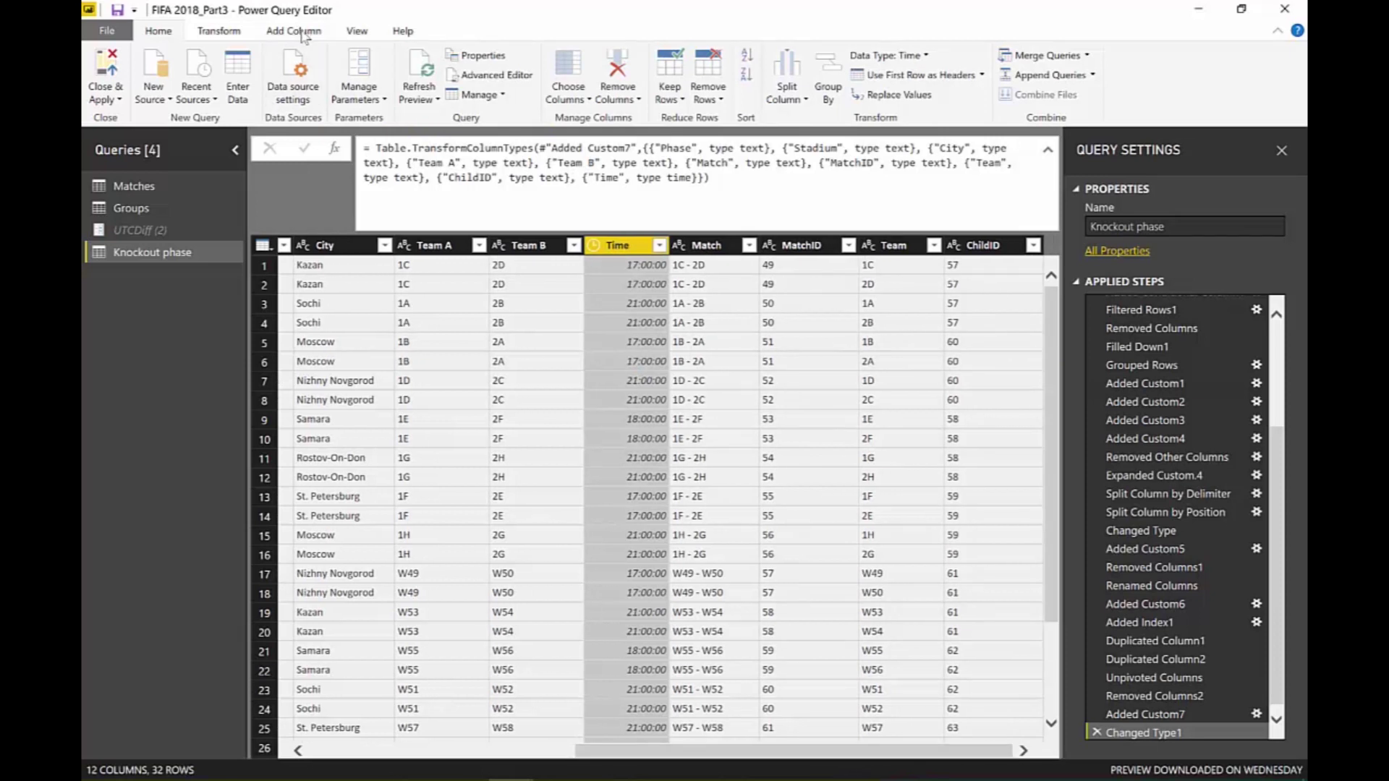
Add a custom column that holds the copied base64 PNG image string for every row of the Knockout phase query.
left_click(302, 32)
left_click(168, 87)
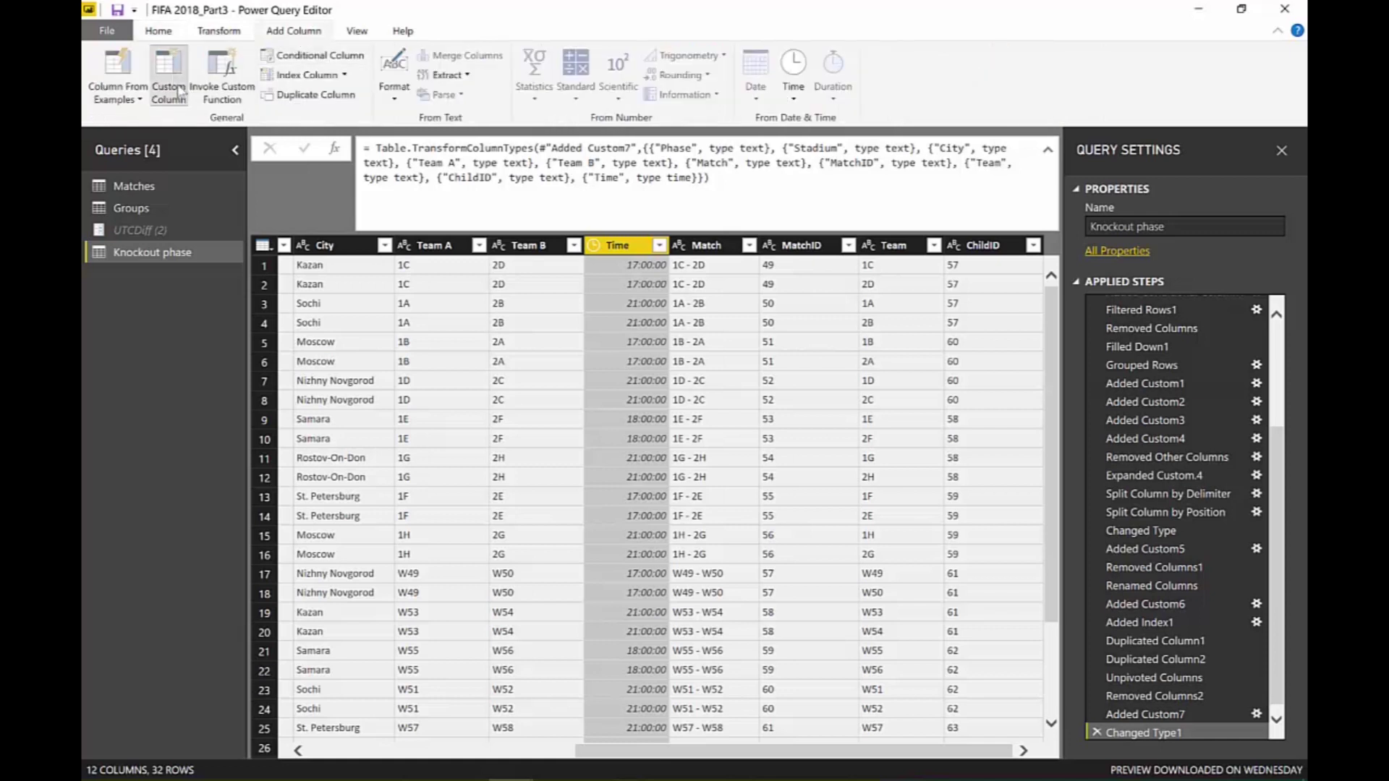
left_click(477, 339)
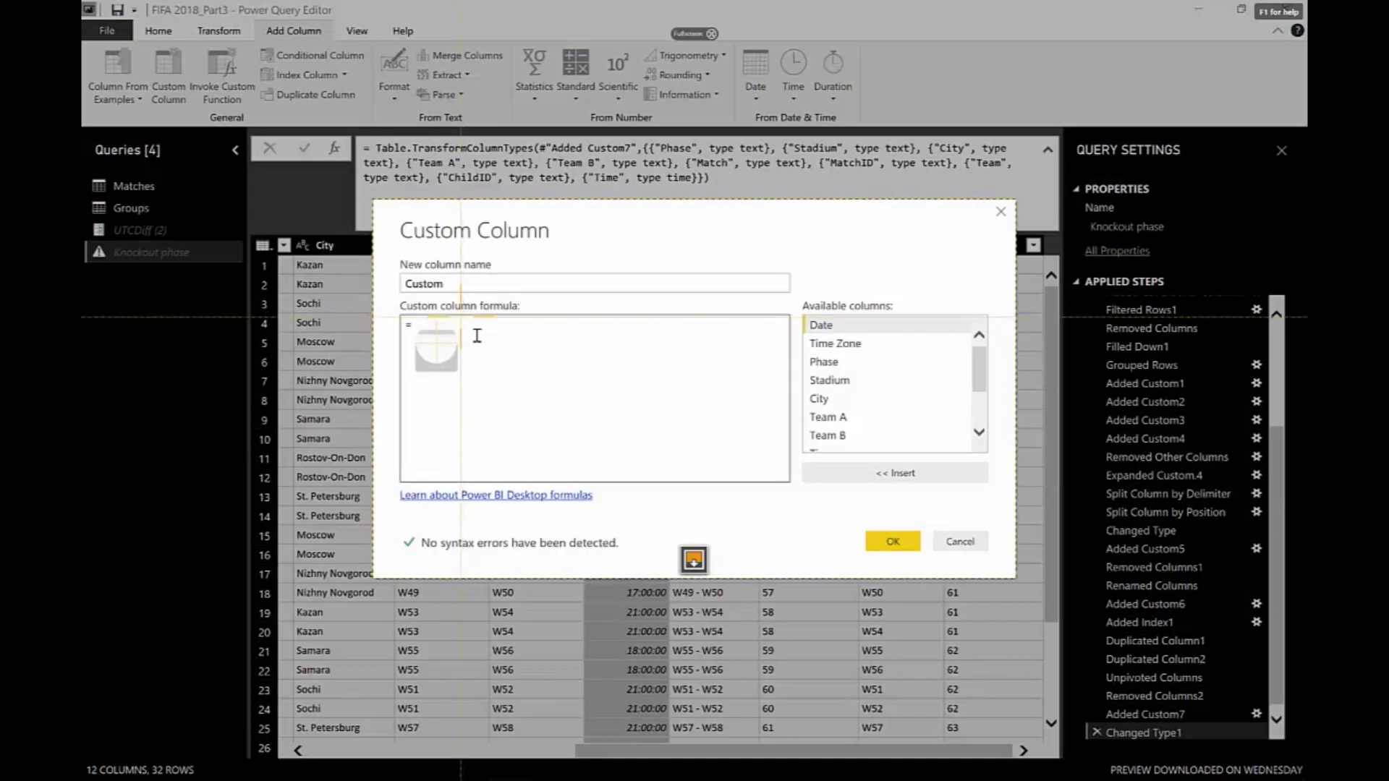
key("ctrl+v")
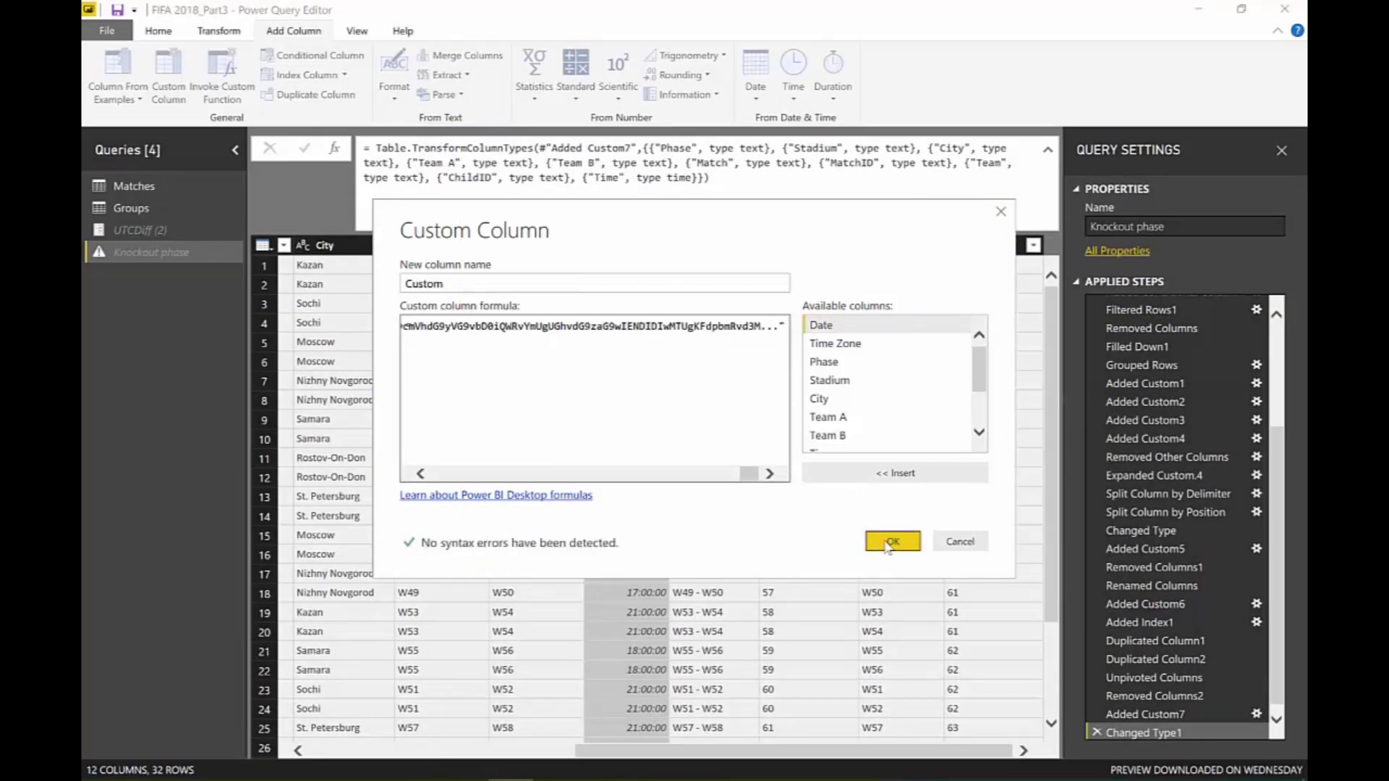
left_click(893, 541)
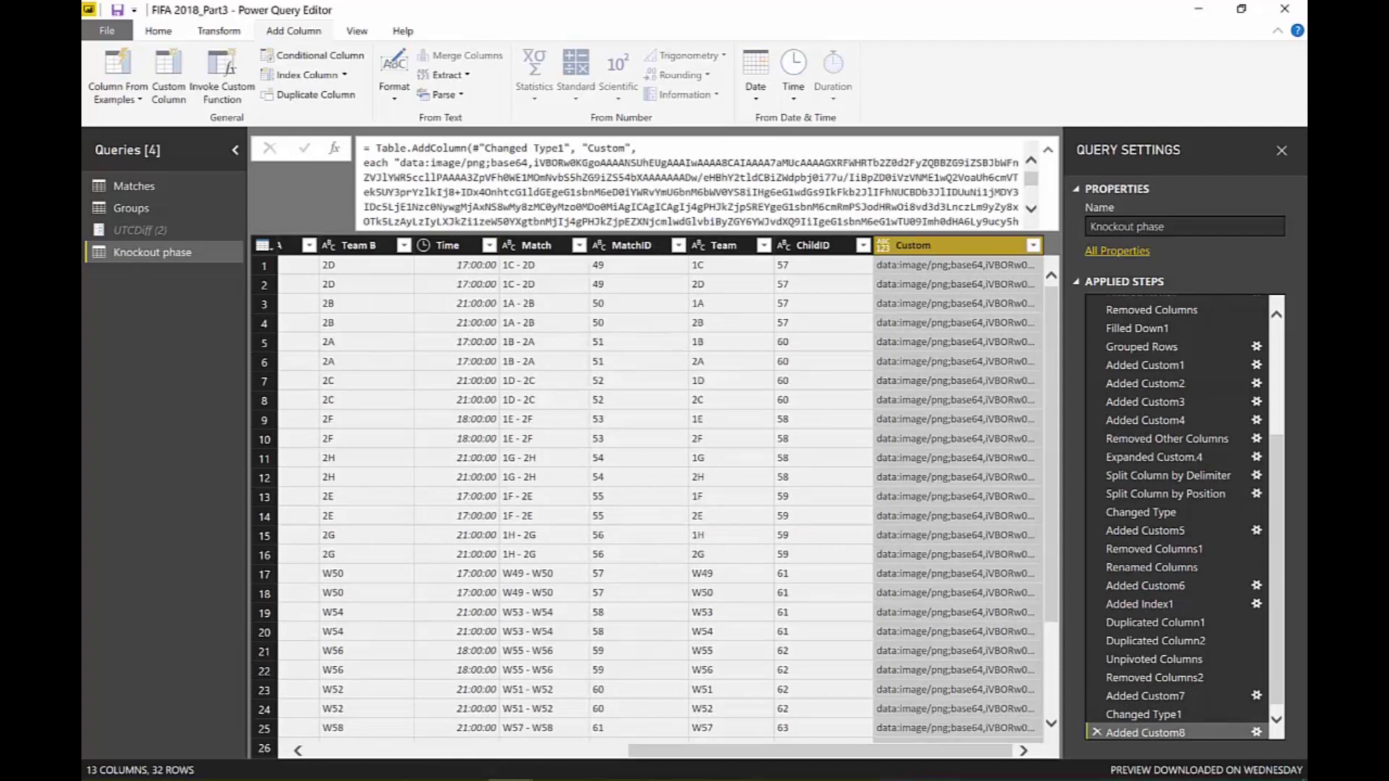
Edit the newly added custom column step and name the column Image Base64.
left_click(1257, 732)
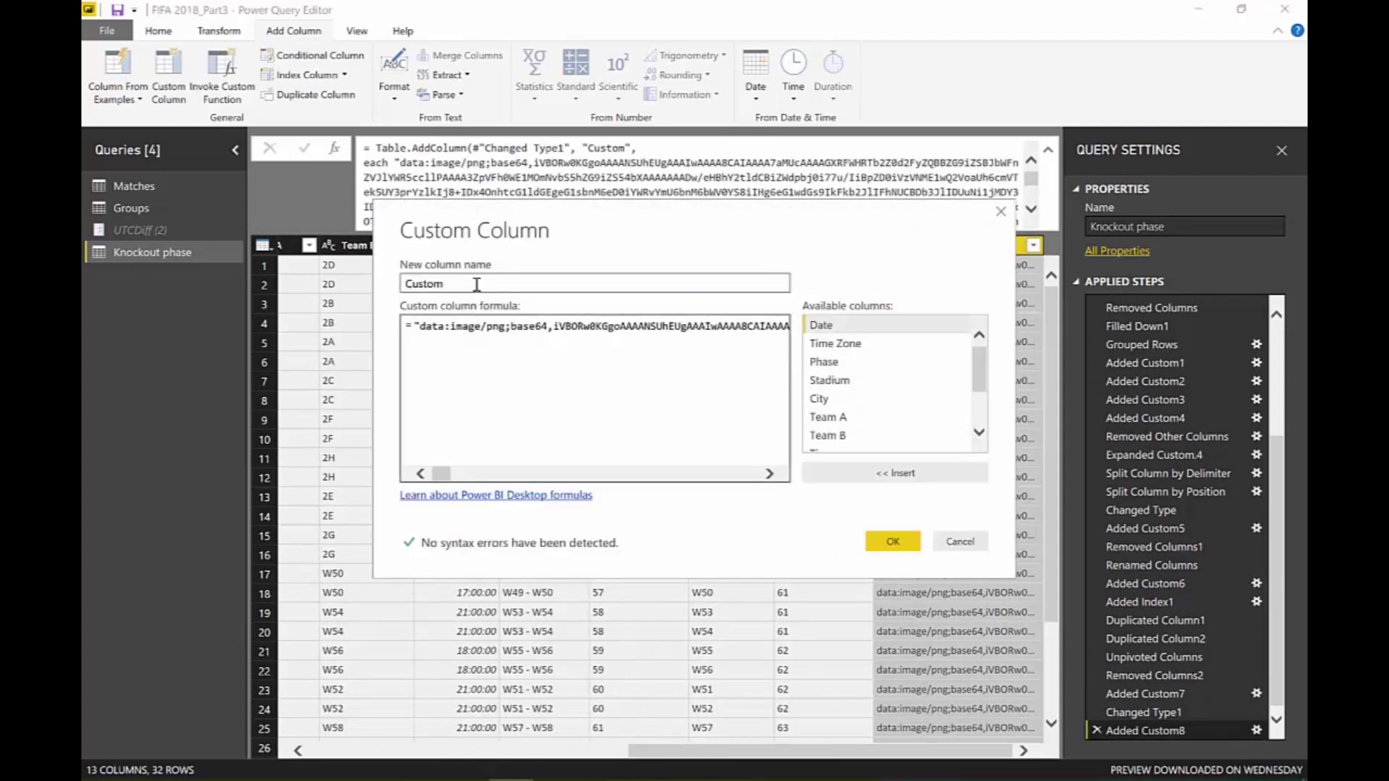
type("Iamge")
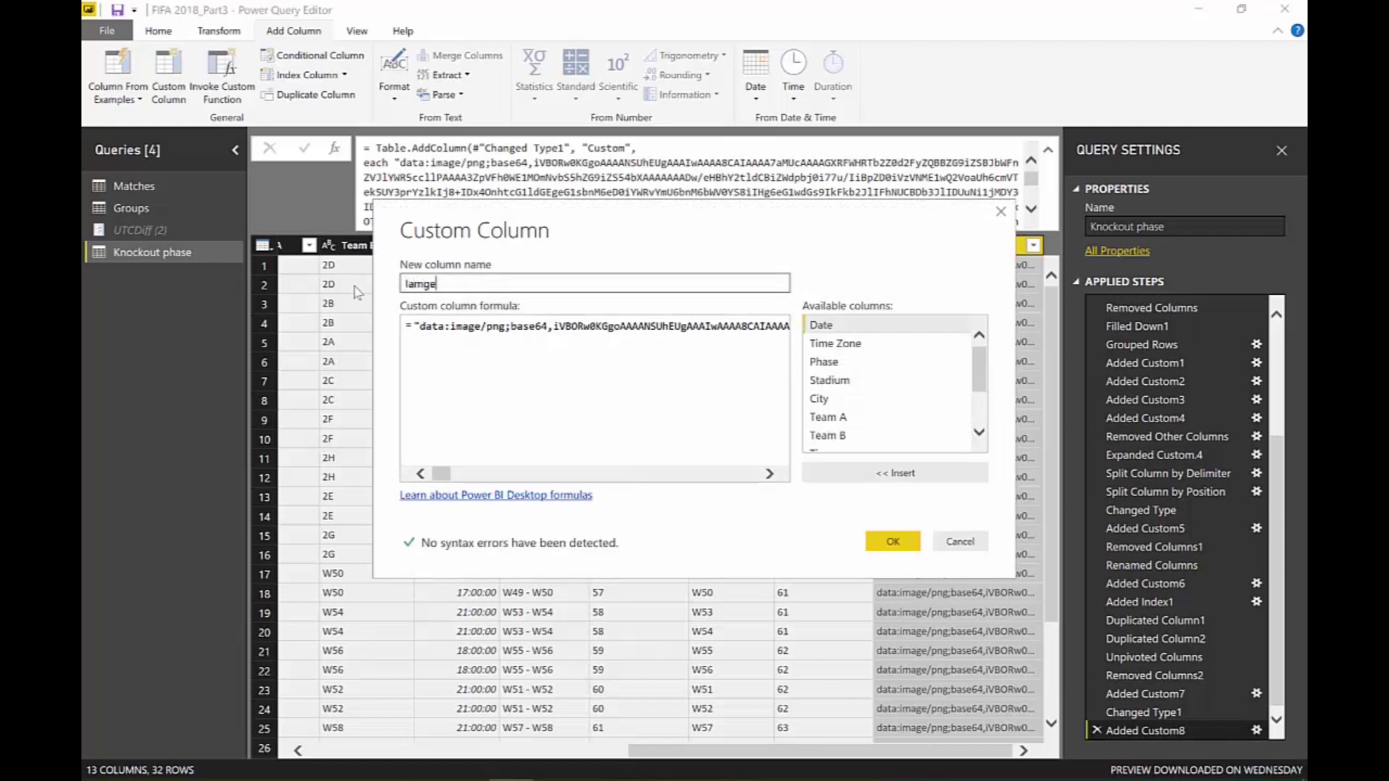
key("BackSpace")
key("BackSpace")
key("BackSpace")
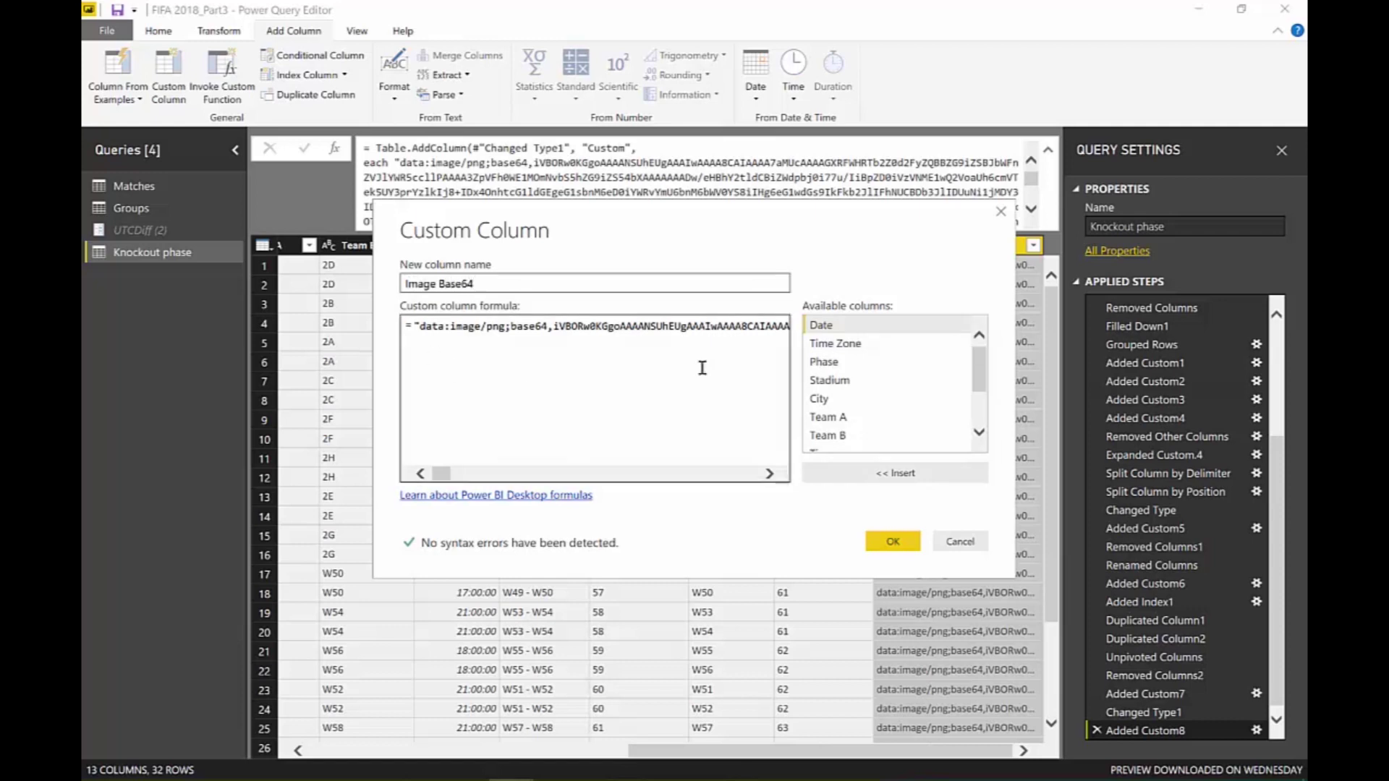
left_click(891, 542)
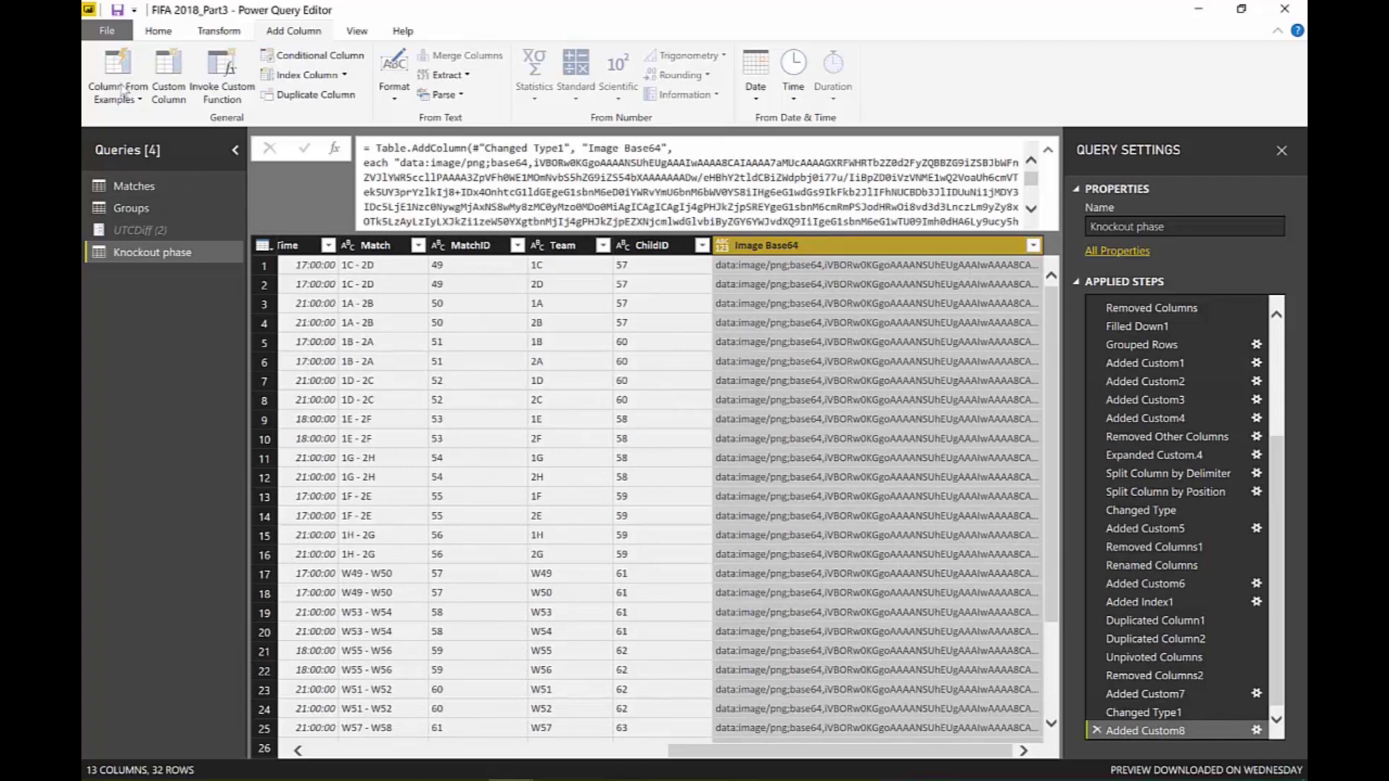
Close the query editor, apply the changes to the model and add a new report page.
left_click(158, 31)
left_click(106, 82)
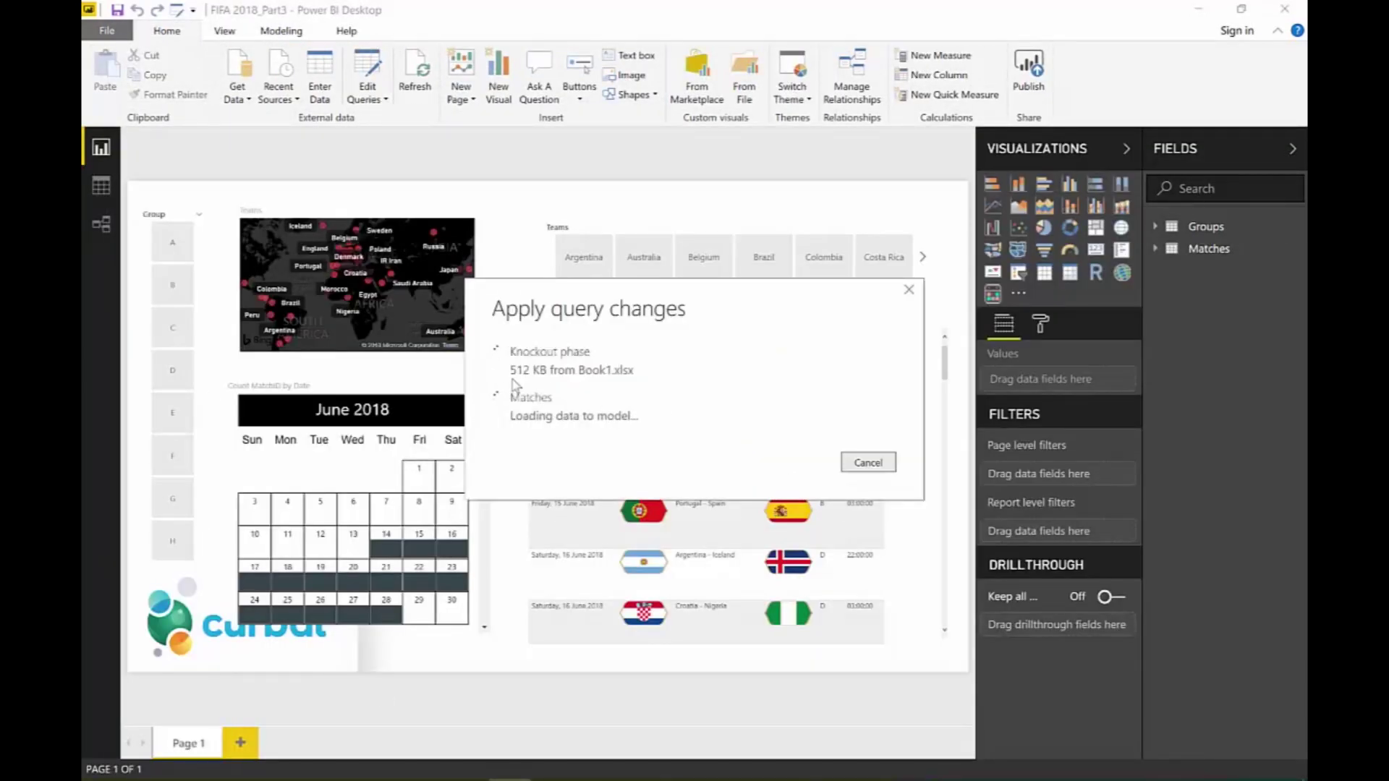
left_click(239, 745)
Examine the loaded Groups and Knockout phase tables and the data category of the Image Base64 column.
left_click(101, 188)
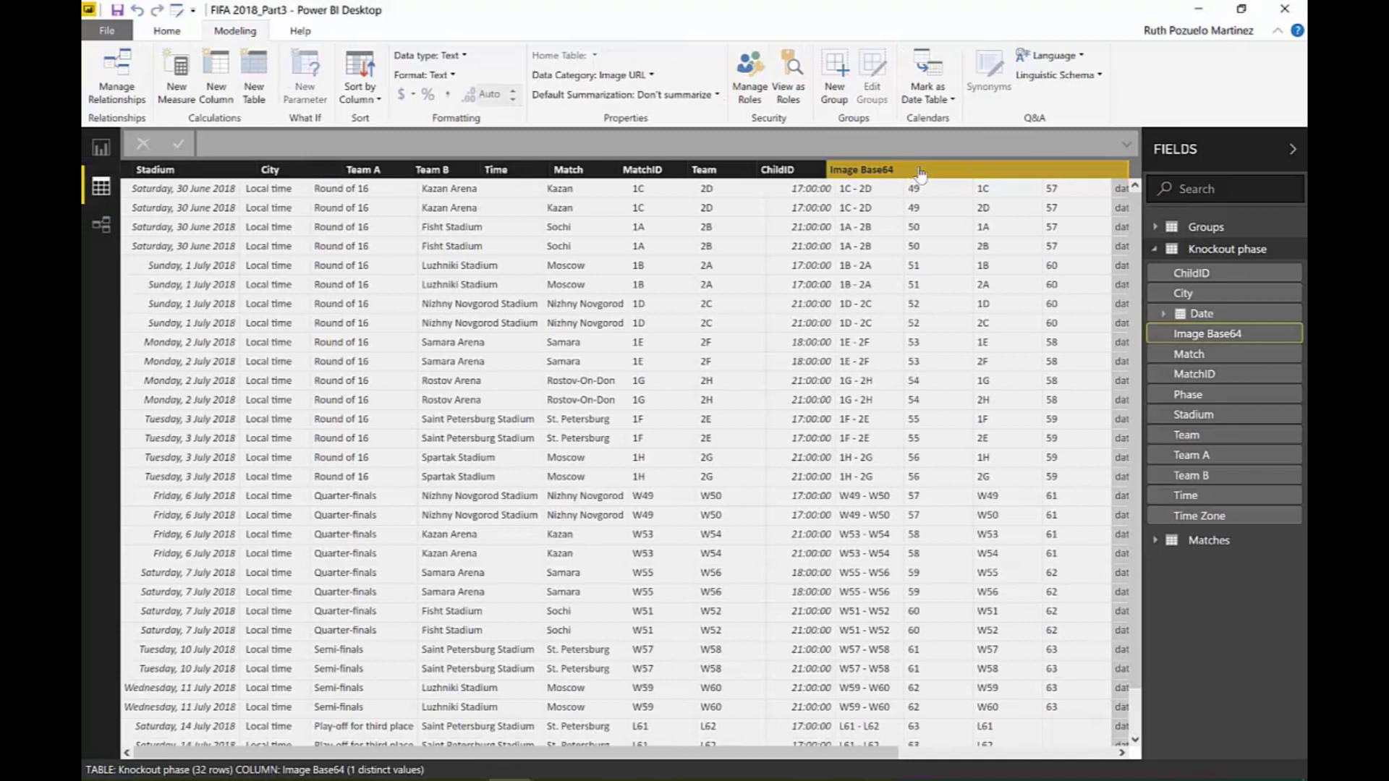
left_click(773, 170)
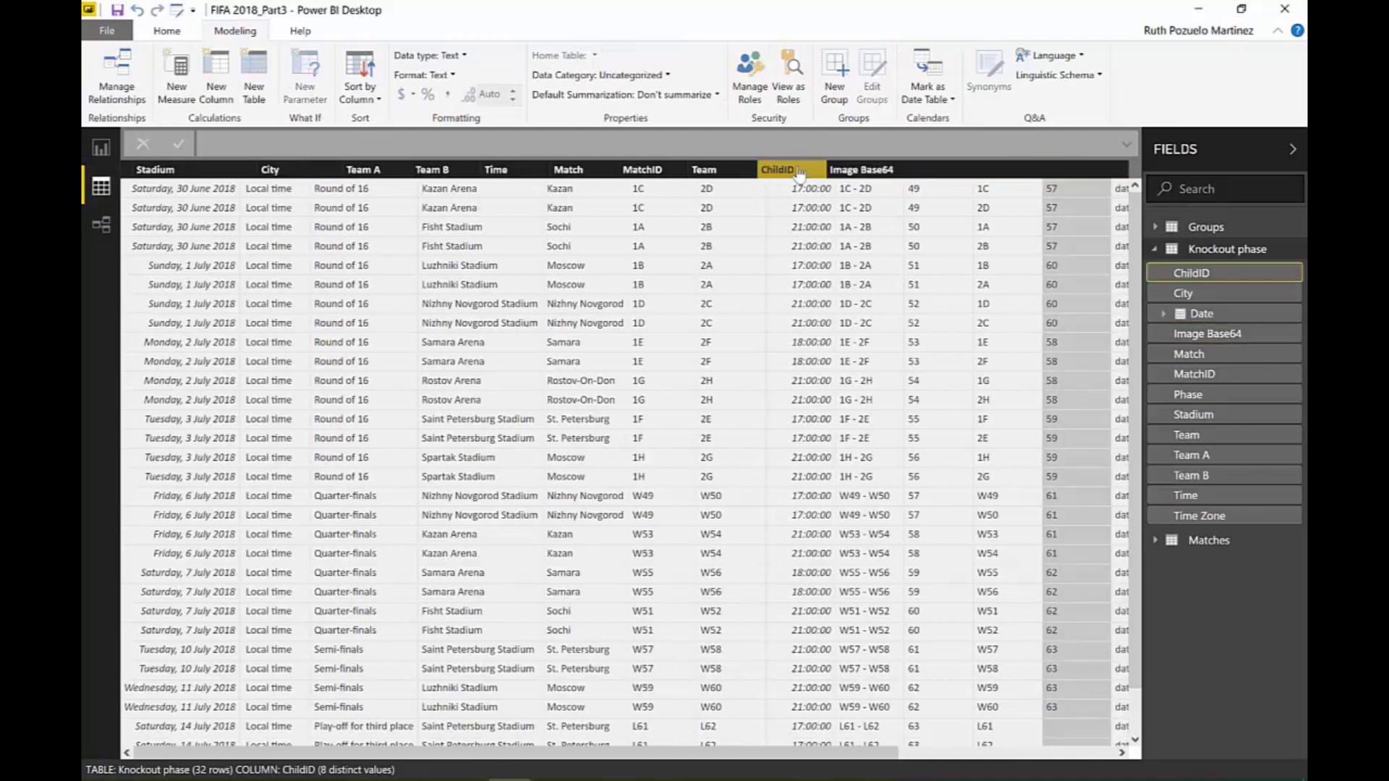
left_click(1205, 227)
left_click(1188, 230)
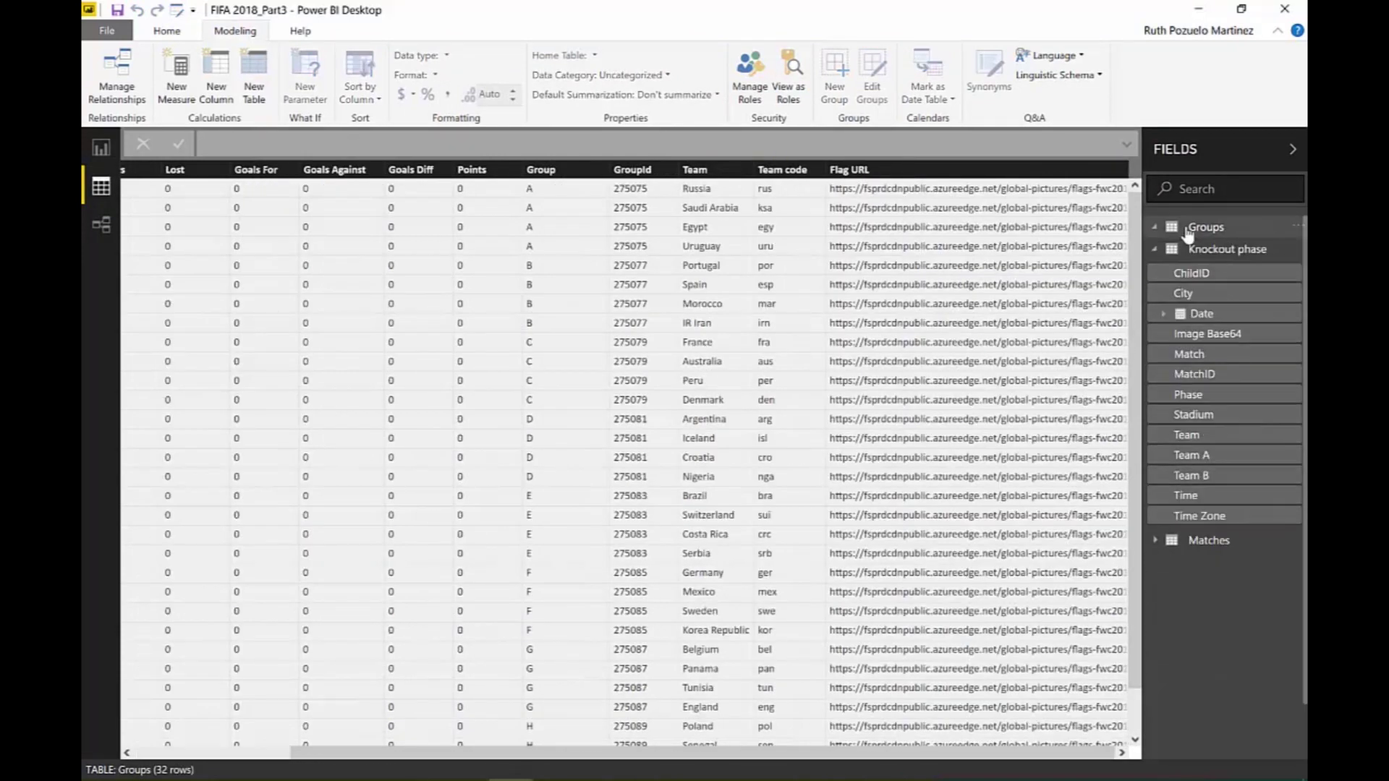
left_click(1192, 250)
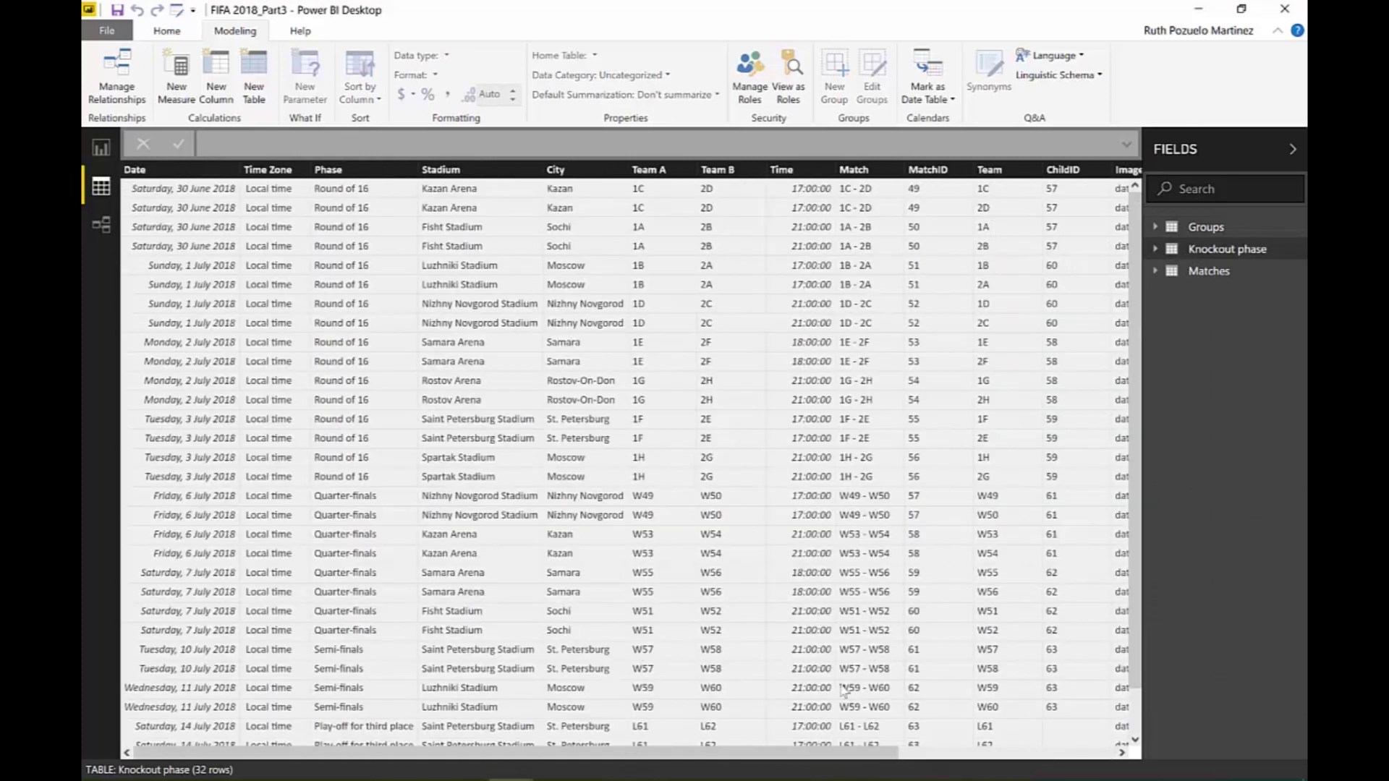
left_click(1156, 248)
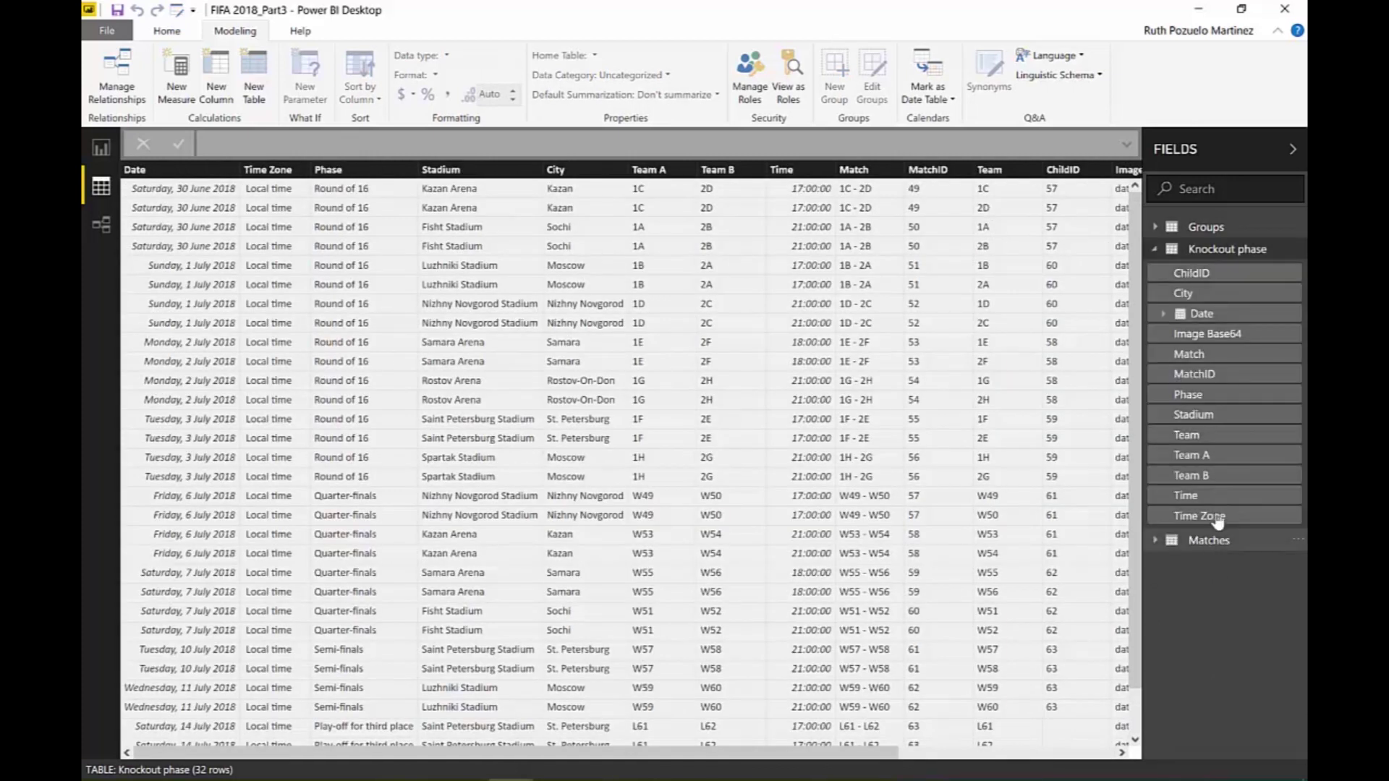
left_click(1230, 336)
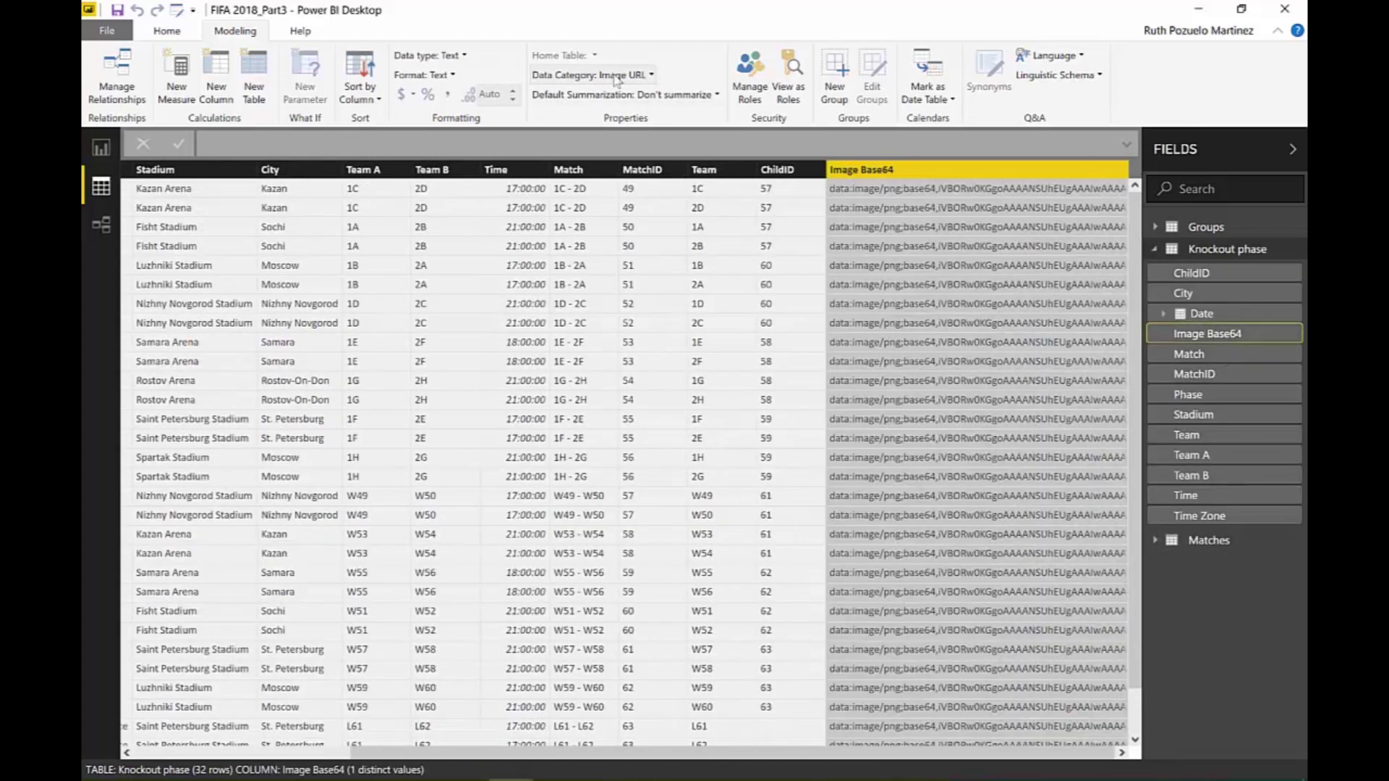
left_click(620, 79)
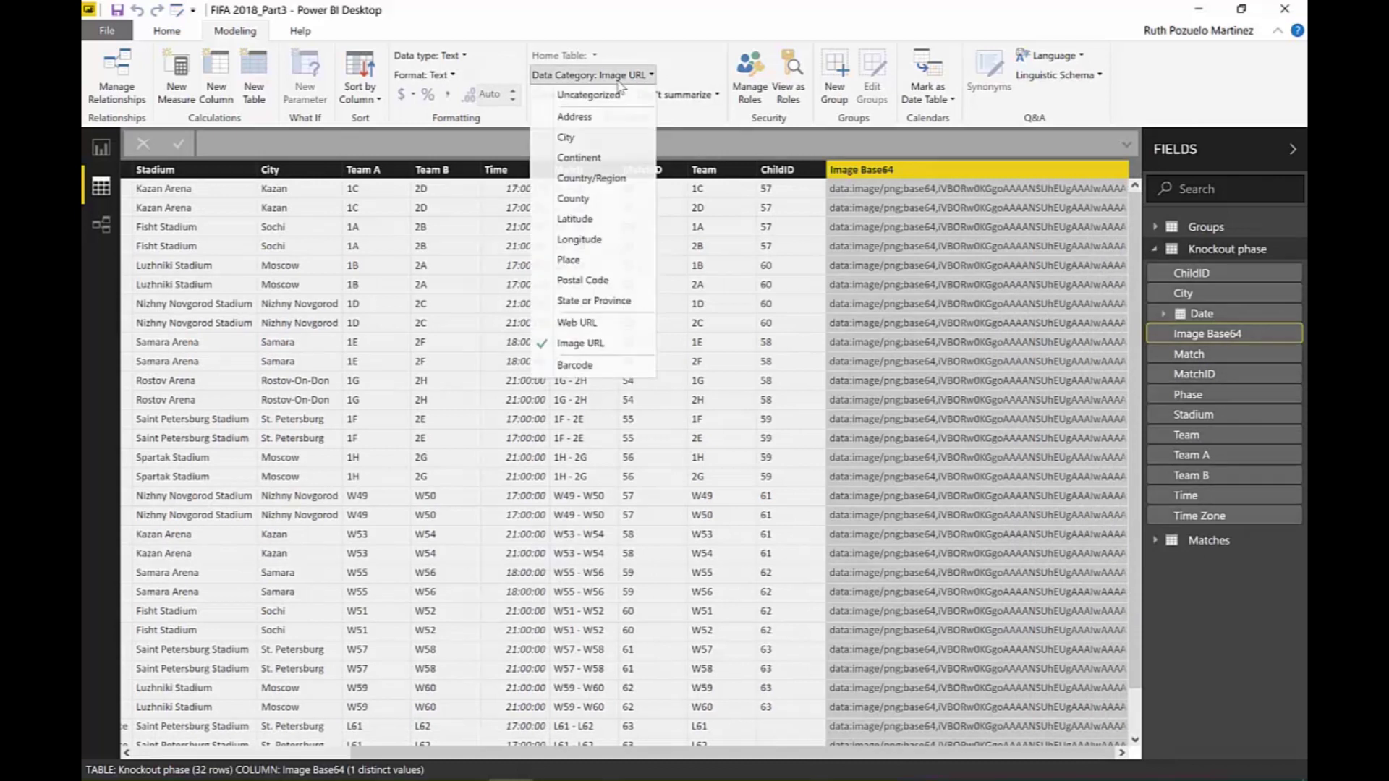
left_click(1048, 278)
Place Image Base64 on the empty report page, convert the visual to an organization chart, enlarge it and use the field as Image.
left_click(100, 148)
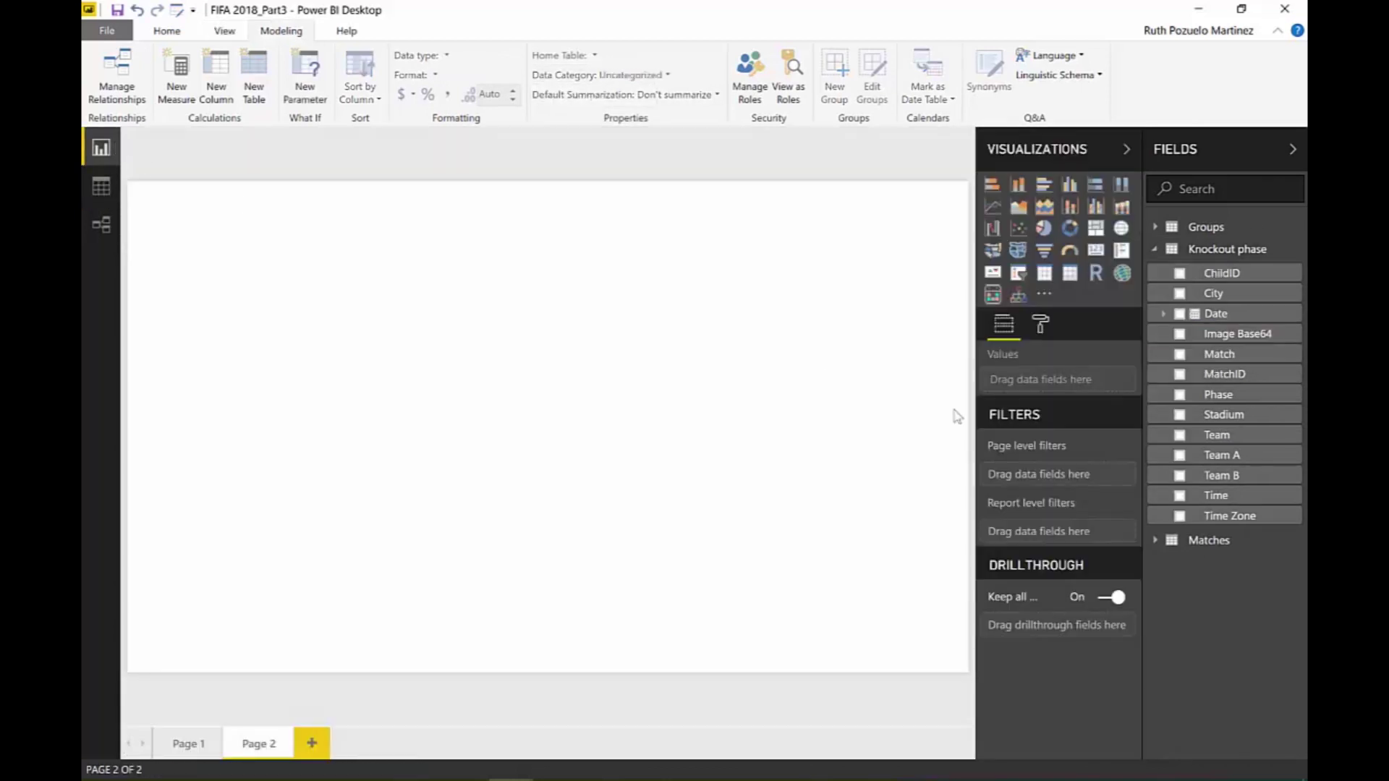
left_click_drag(1254, 332, 629, 406)
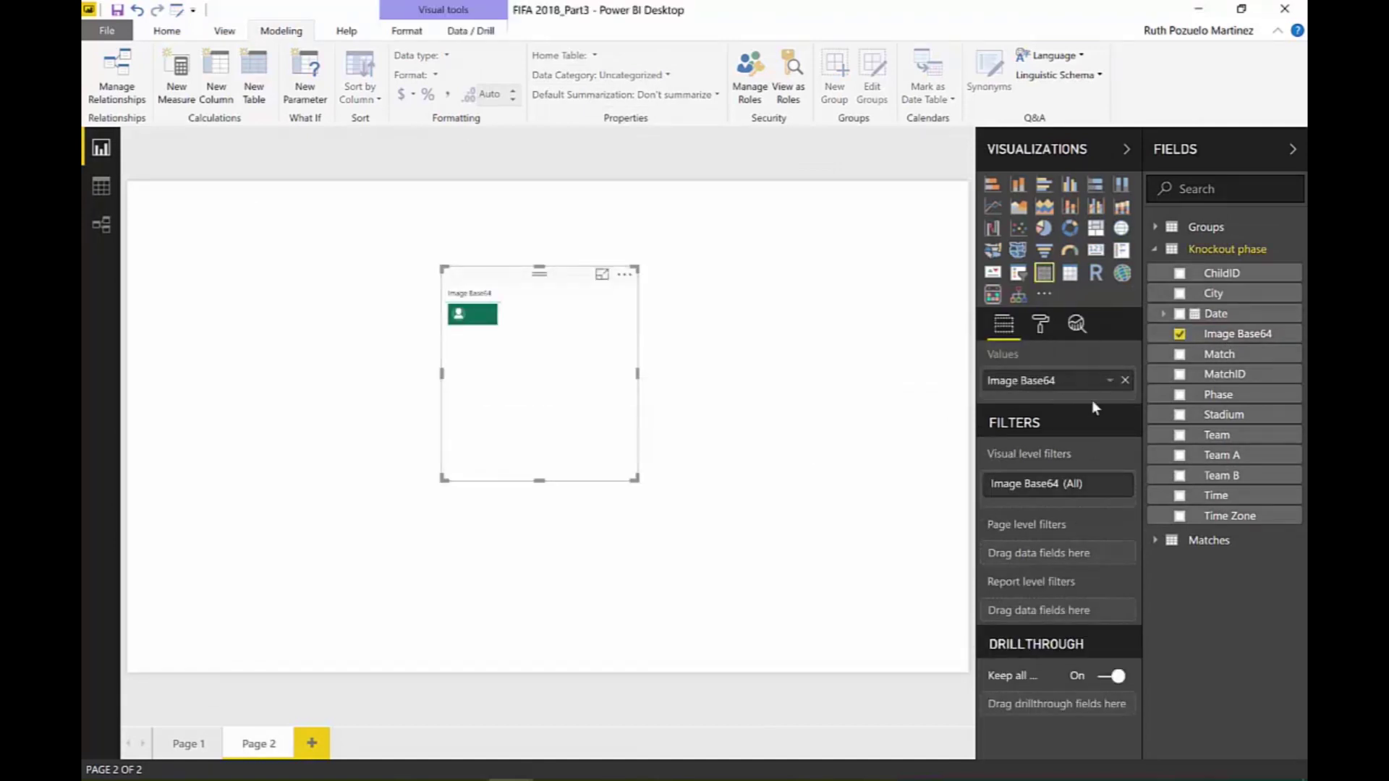
left_click(1020, 297)
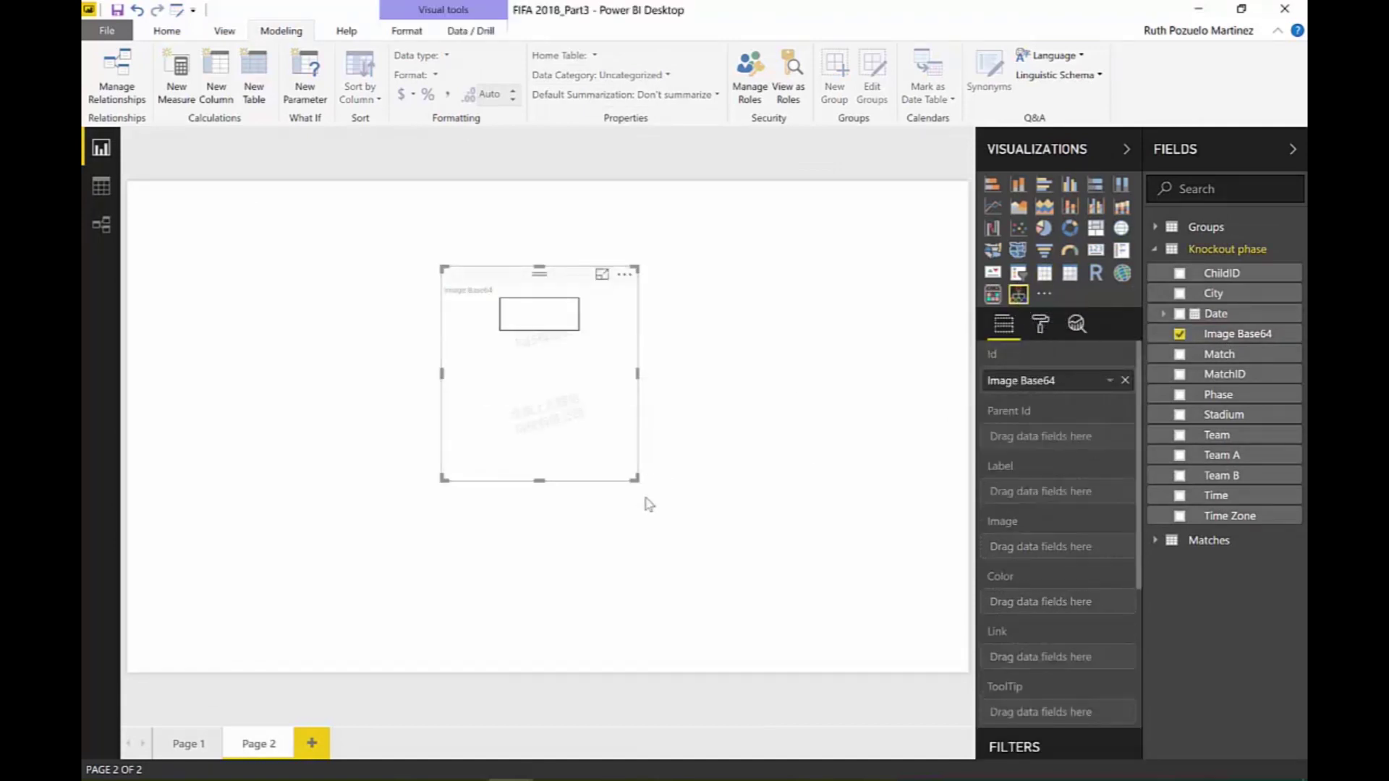
left_click_drag(638, 481, 799, 547)
left_click_drag(1020, 381, 1040, 562)
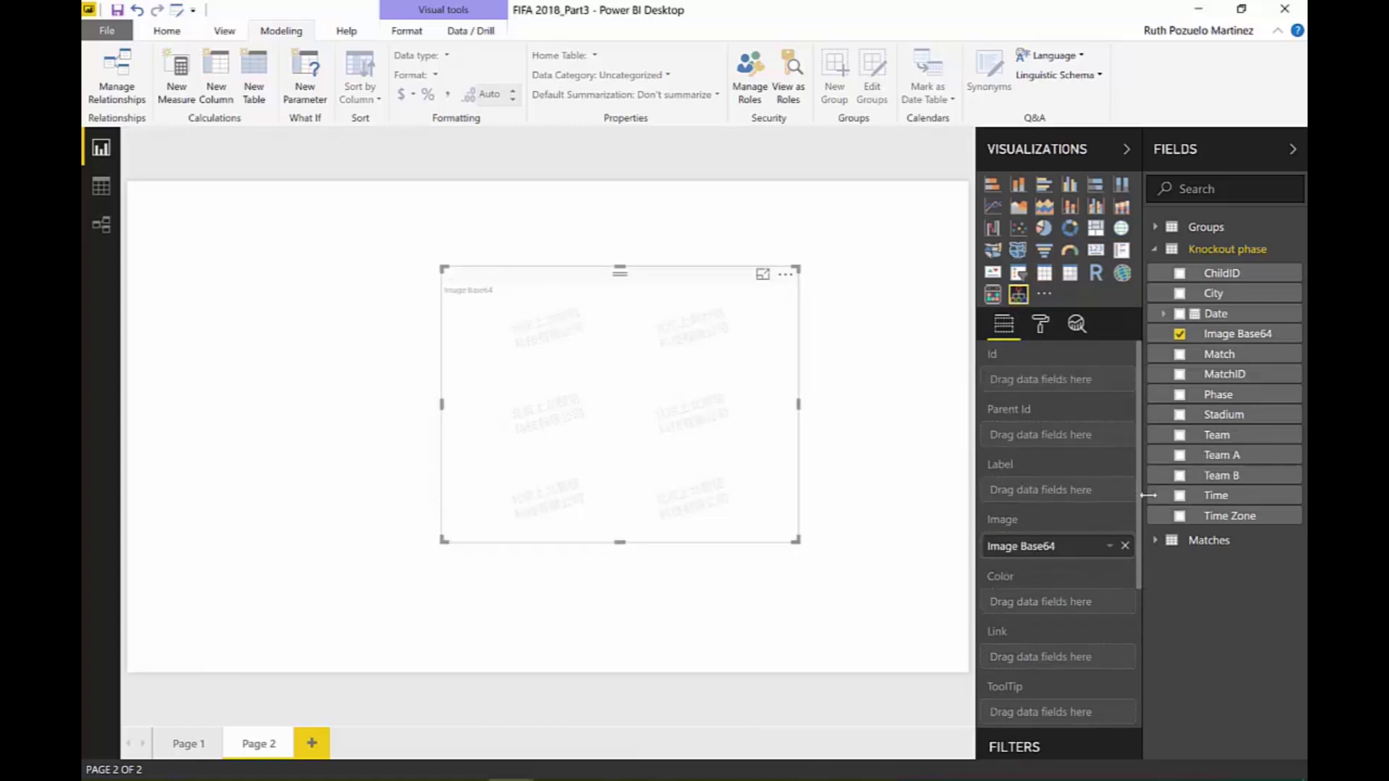
Move the chart toward the page's upper left, enlarge it, and assign ChildID as Id and MatchID as Parent Id.
left_click_drag(1249, 374, 1083, 384)
left_click_drag(620, 273, 417, 234)
left_click_drag(592, 505, 875, 588)
left_click_drag(1078, 380, 1069, 436)
left_click_drag(1221, 273, 1089, 391)
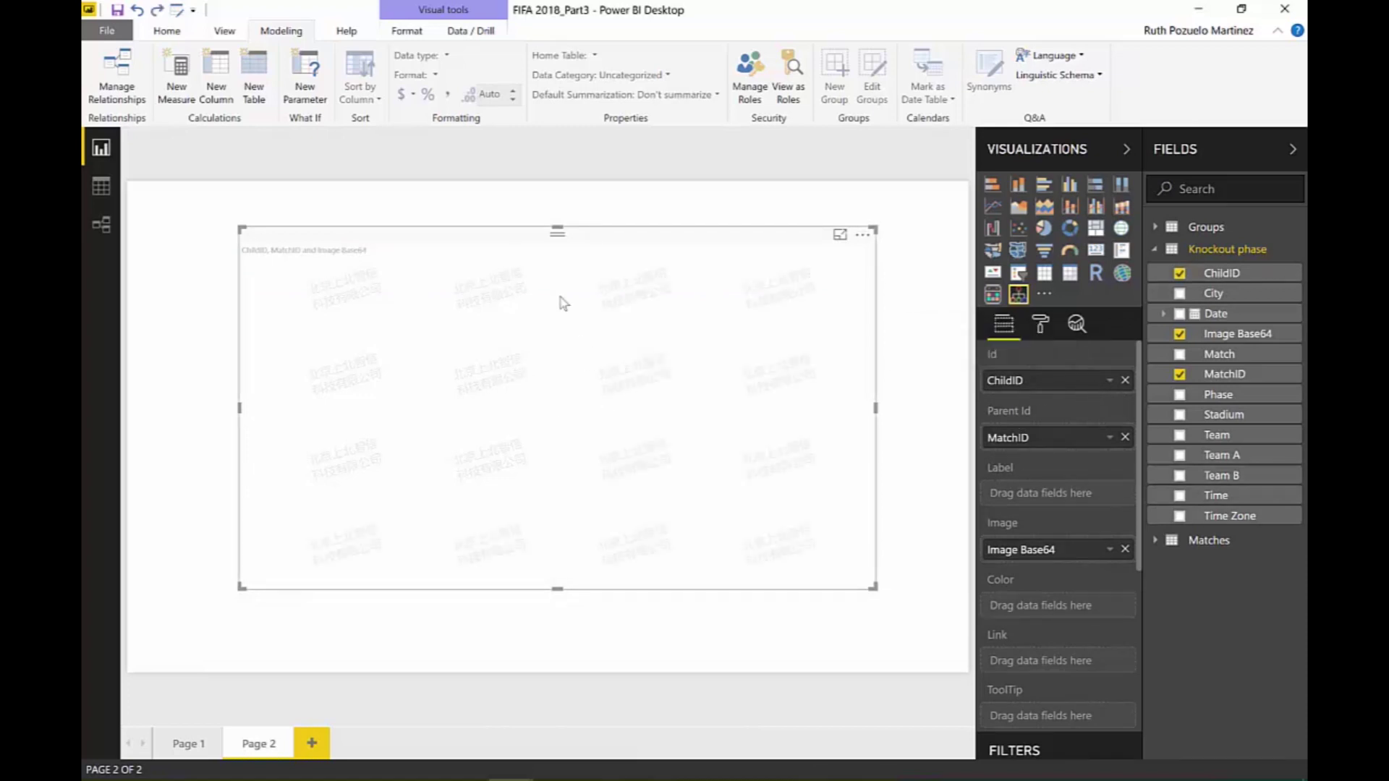
Swap the chart's hierarchy fields so that MatchID is the Id and ChildID is the Parent Id.
left_click(1125, 380)
left_click_drag(1064, 437, 1069, 379)
left_click_drag(1237, 288, 1078, 452)
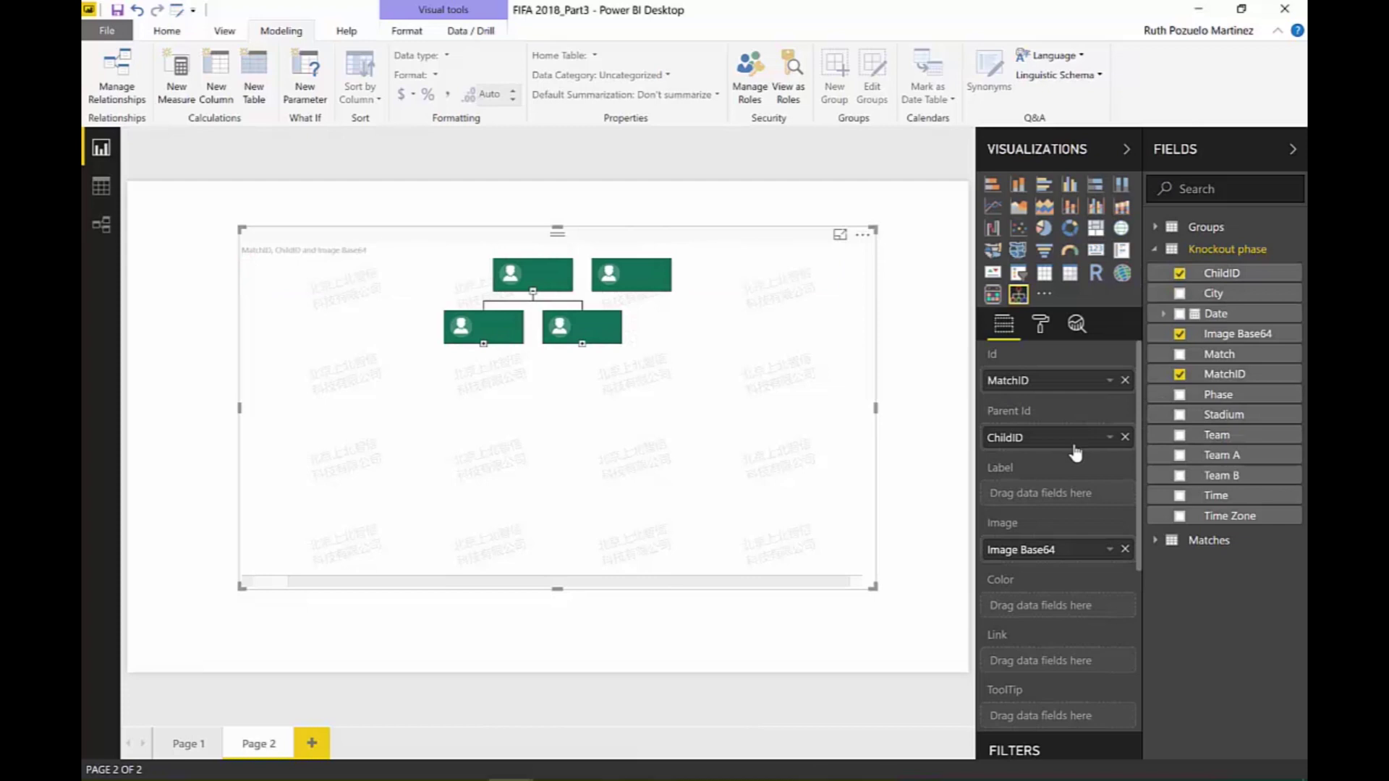
Expand the collapsed branches of the organization chart and widen the visual on both sides to fit the whole bracket.
left_click(582, 345)
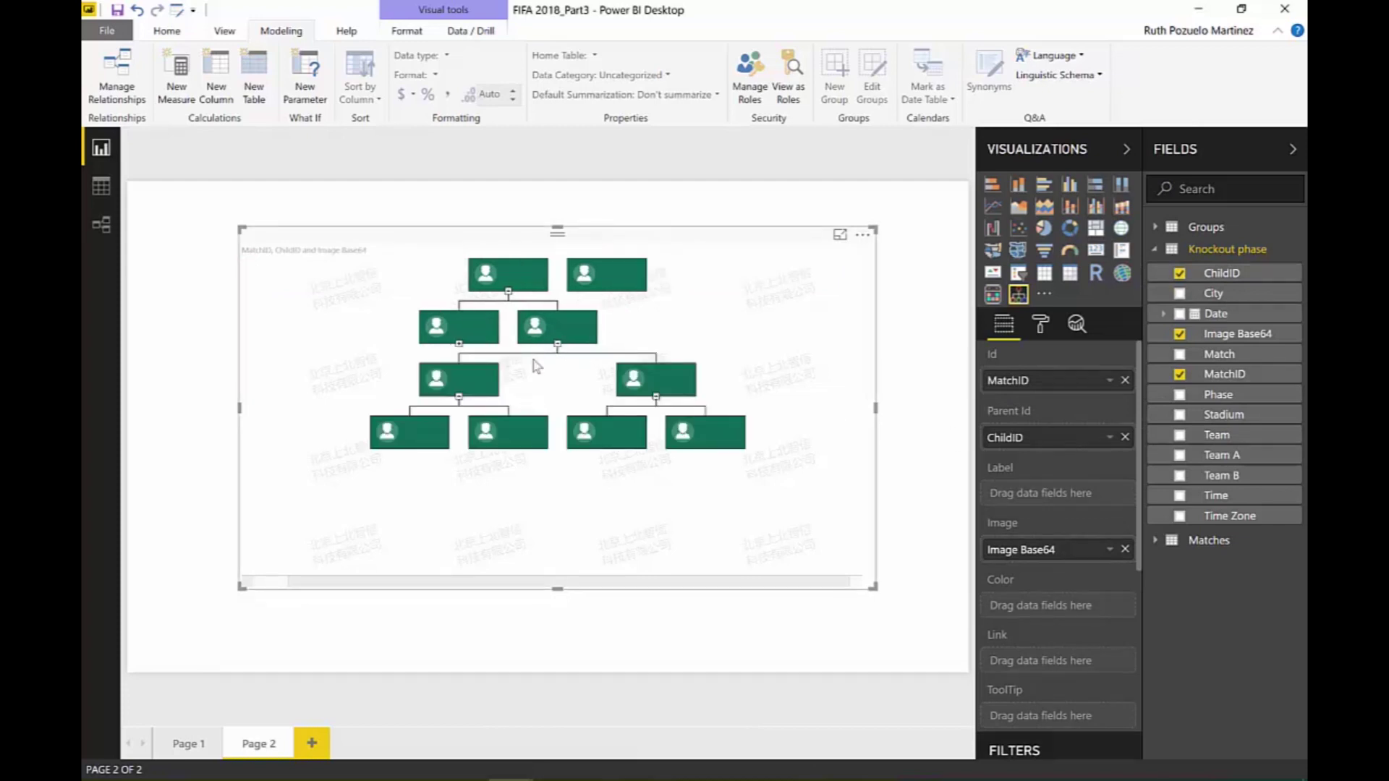
left_click(459, 345)
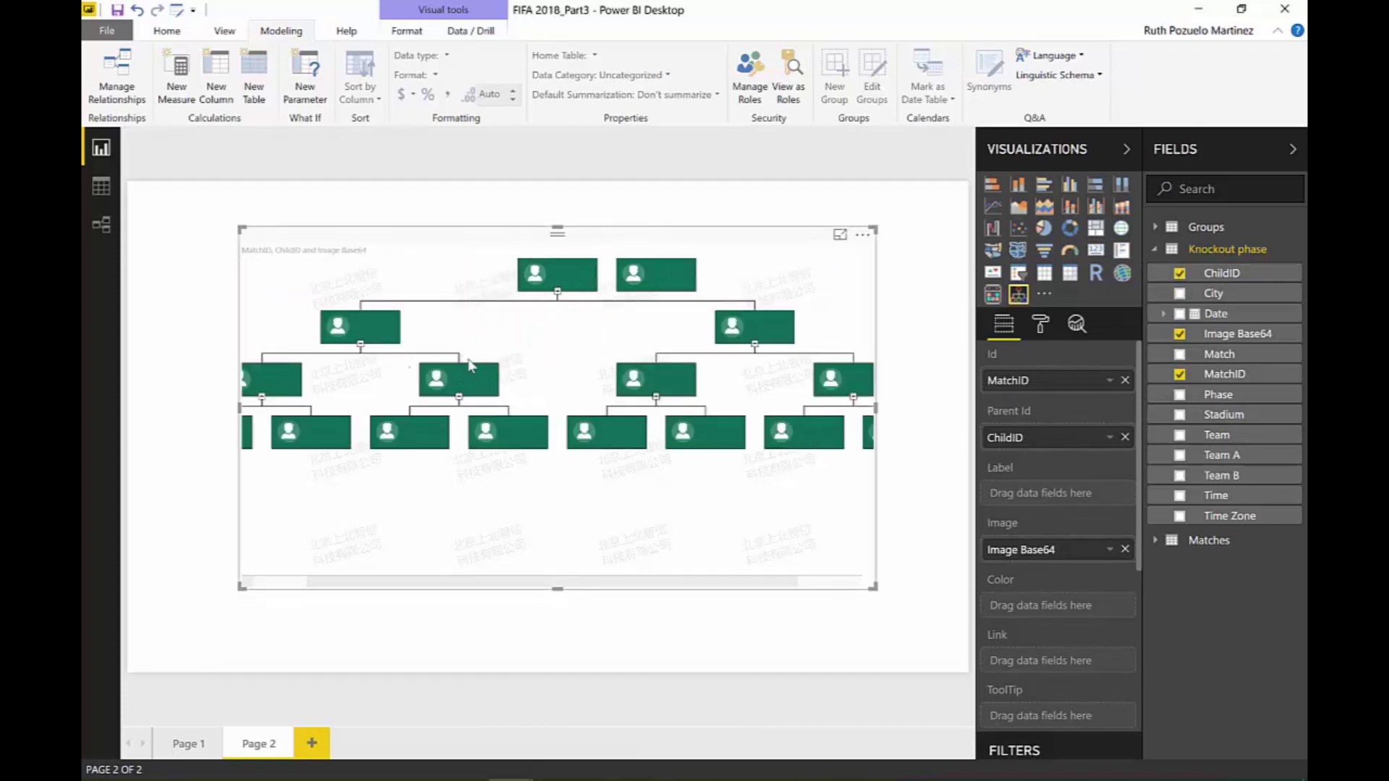
left_click_drag(874, 588, 897, 600)
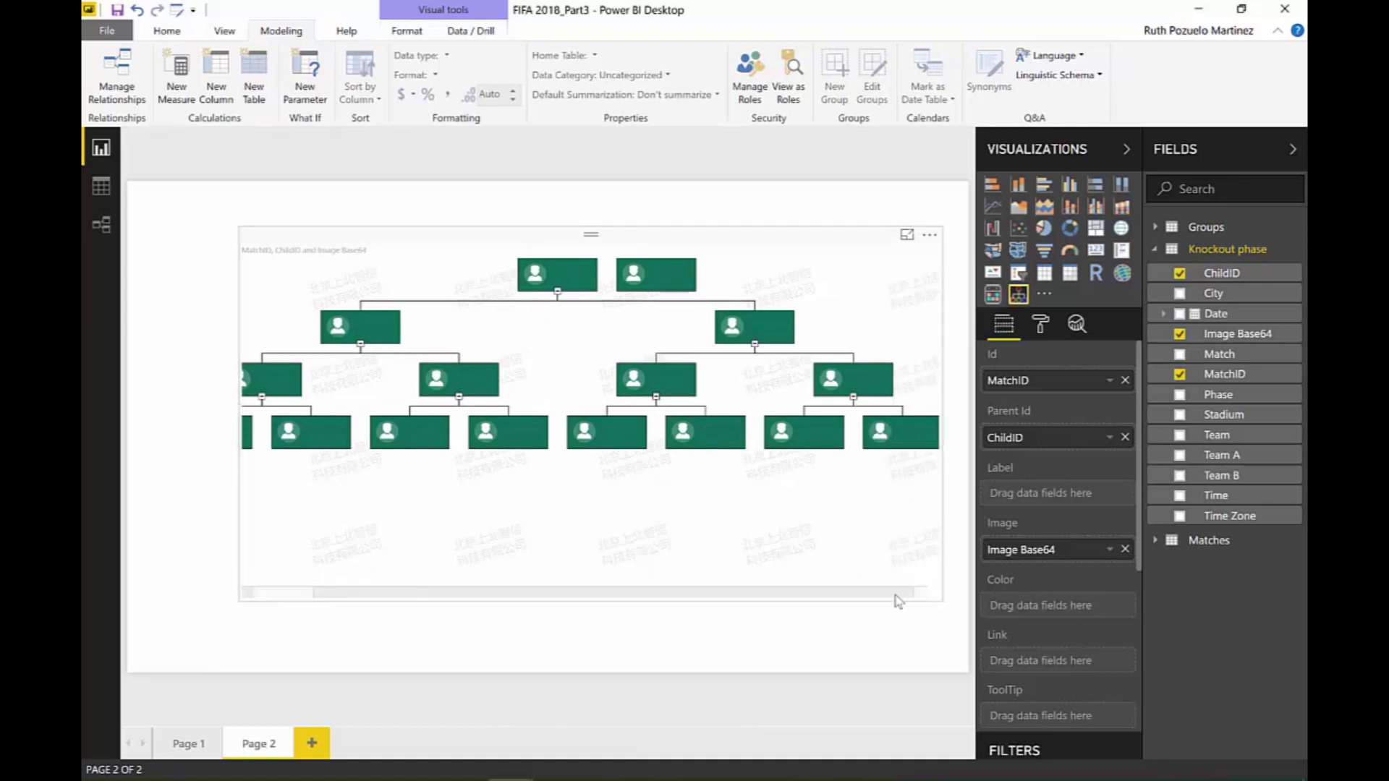
left_click(897, 602)
left_click(241, 597)
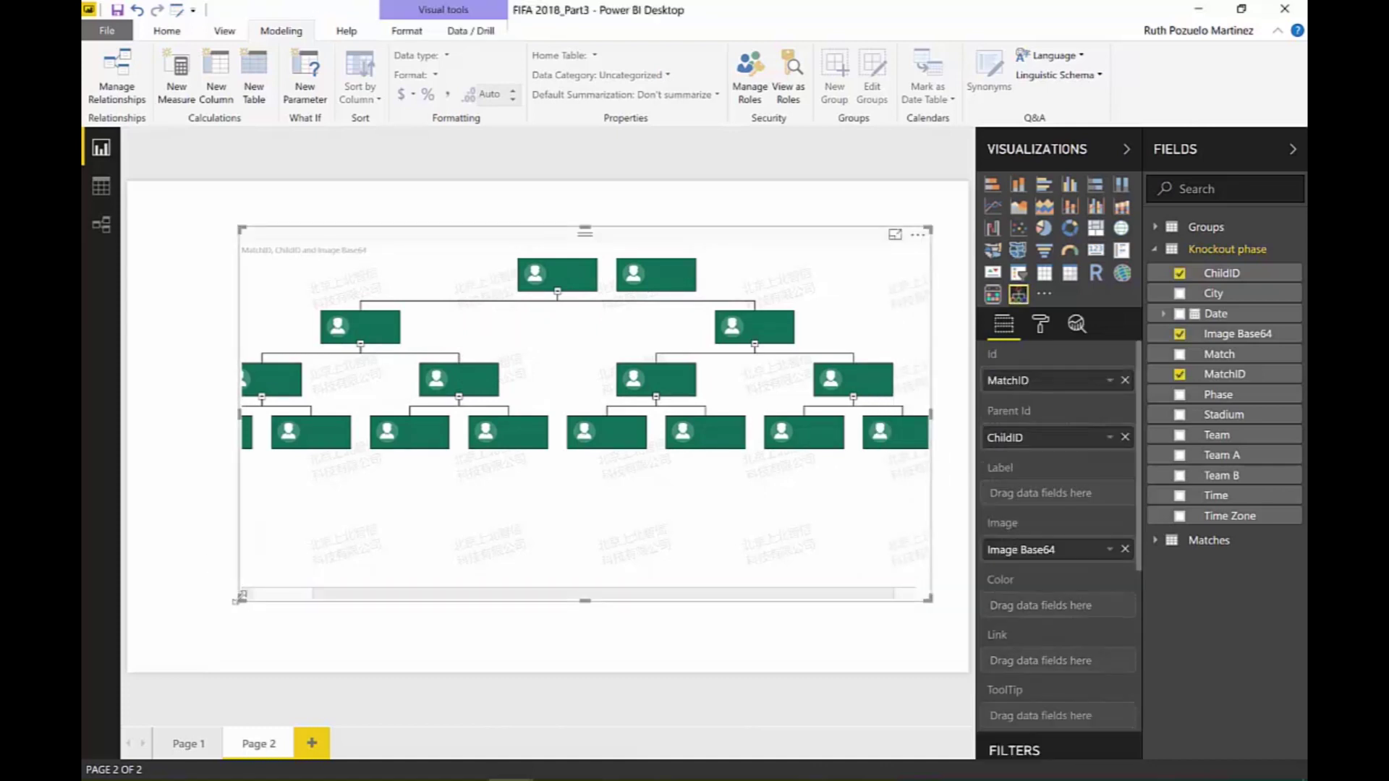
left_click_drag(205, 602, 139, 594)
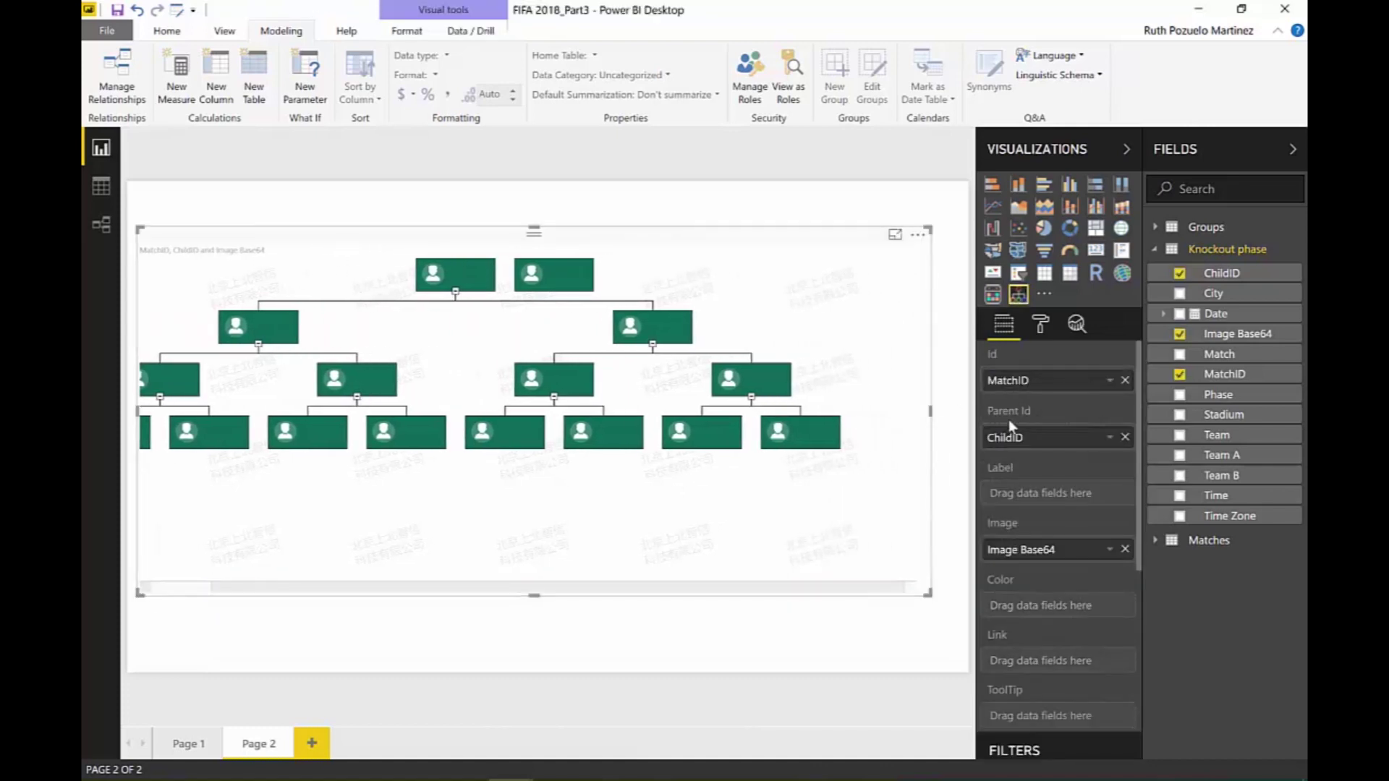
Use the Match field as the chart's Label and expand the W59 - W60 and W57 - W58 branches.
left_click_drag(1219, 354, 1073, 494)
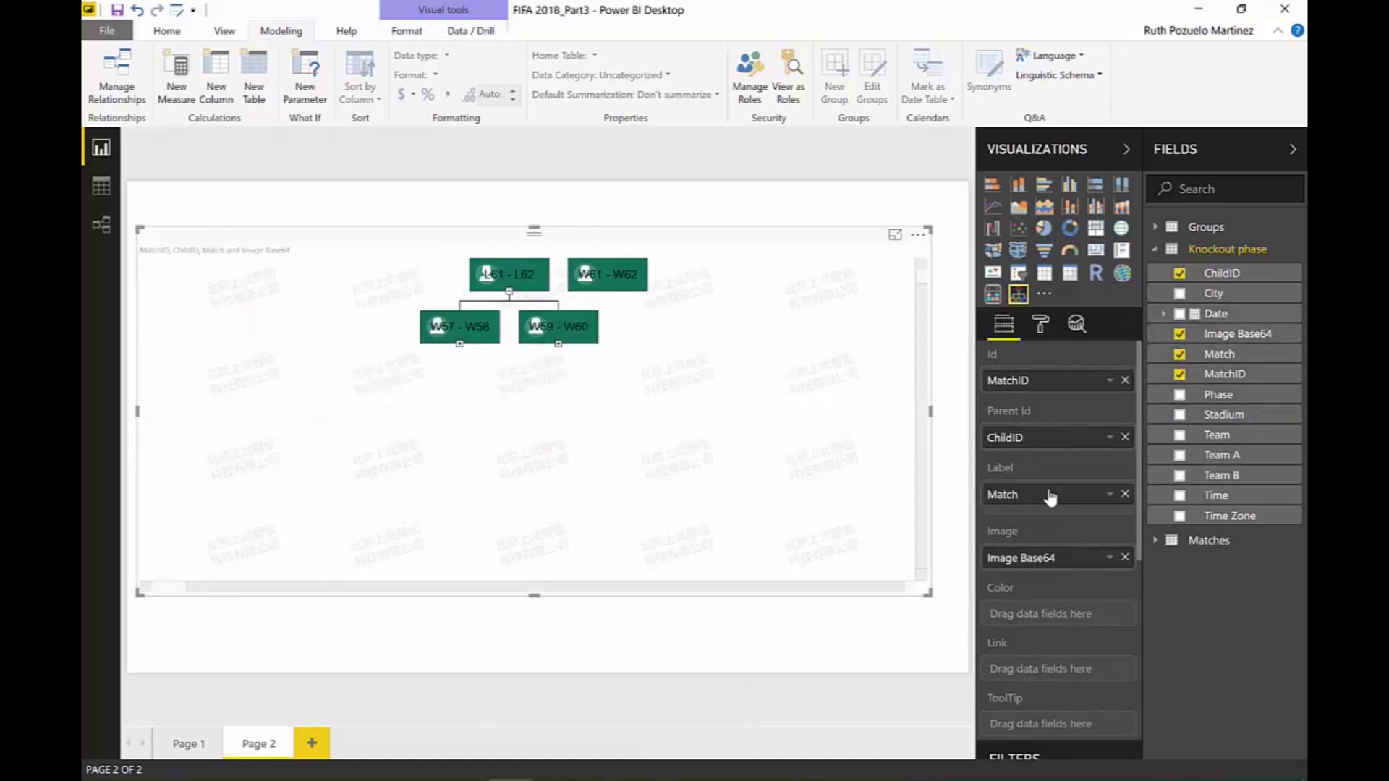
left_click(558, 344)
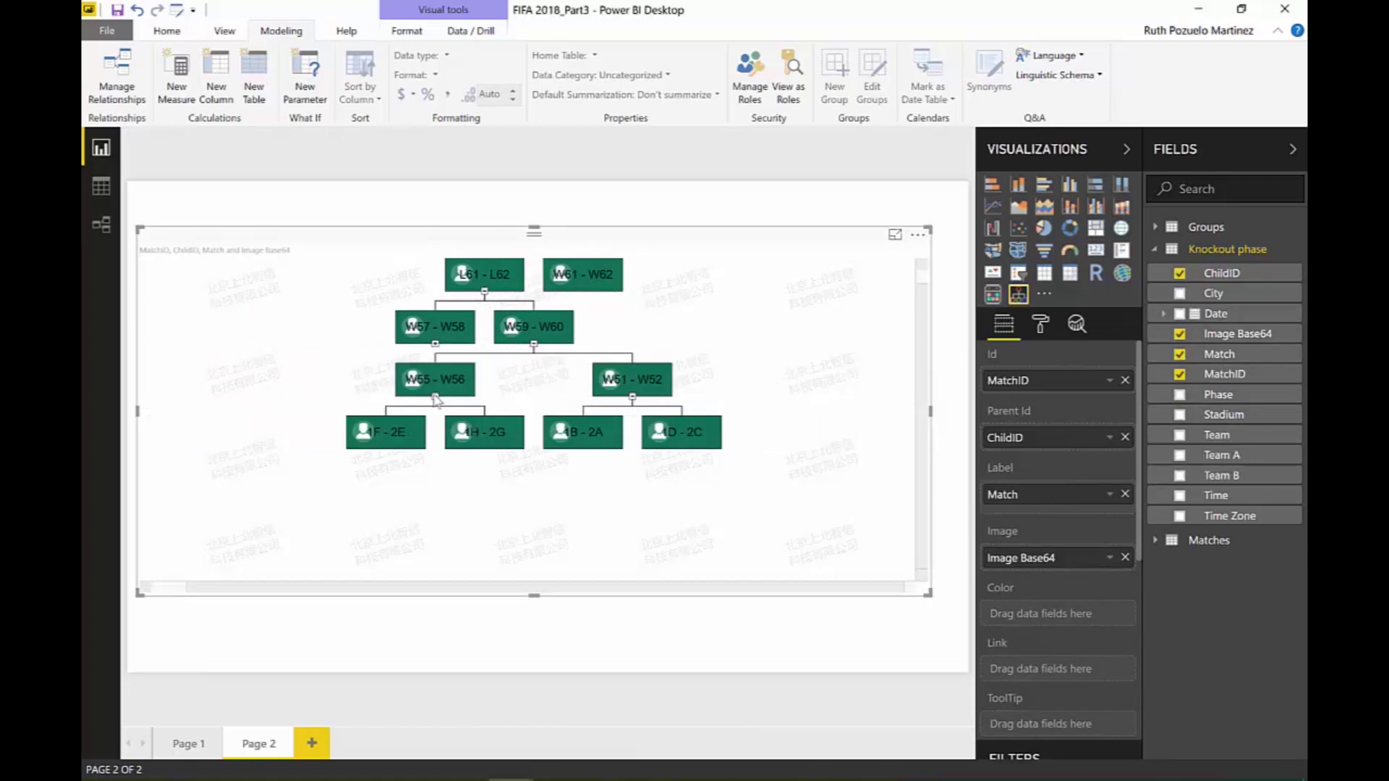
left_click(435, 344)
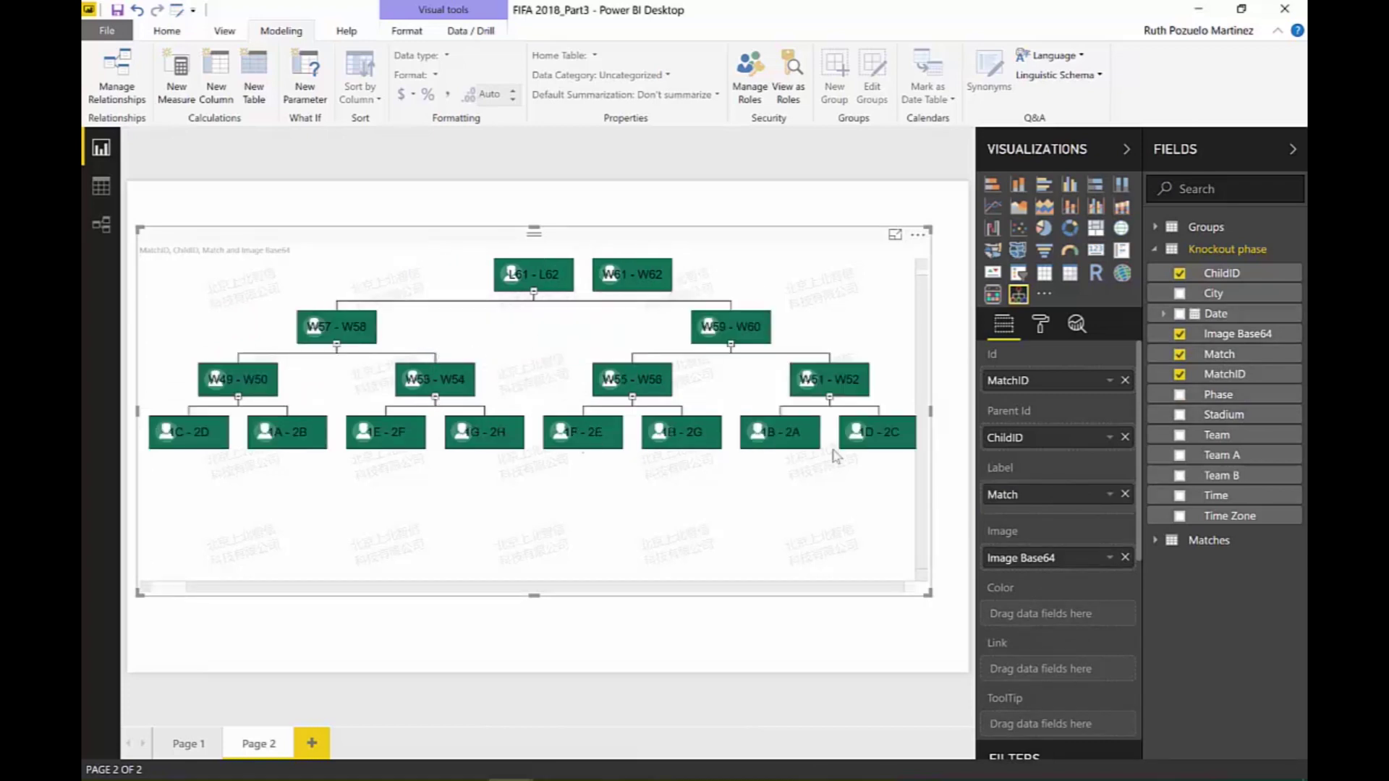
Set the chart layout's orientation to bottom to top, expand both semifinal branches and widen the visual slightly.
left_click(1041, 326)
left_click(1016, 391)
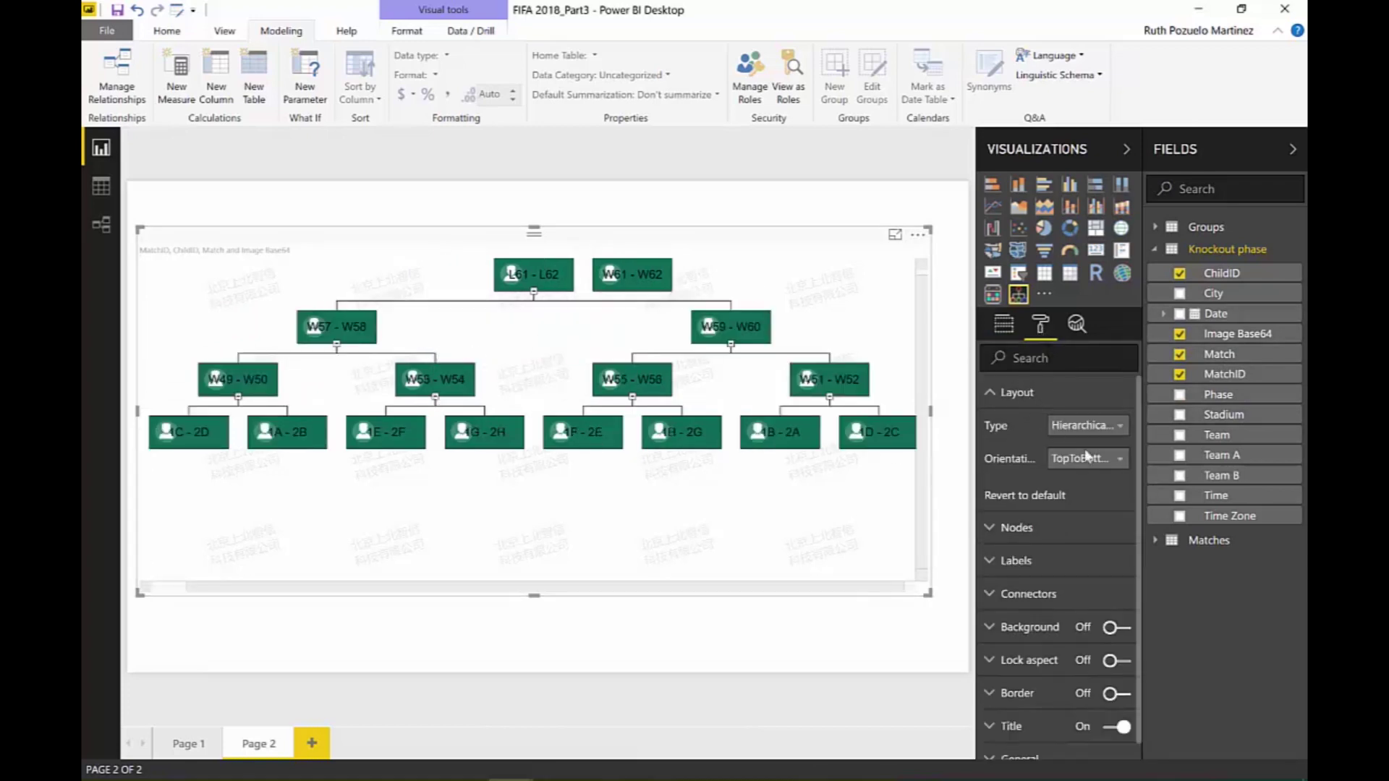
left_click(1099, 460)
left_click(1099, 501)
left_click(460, 292)
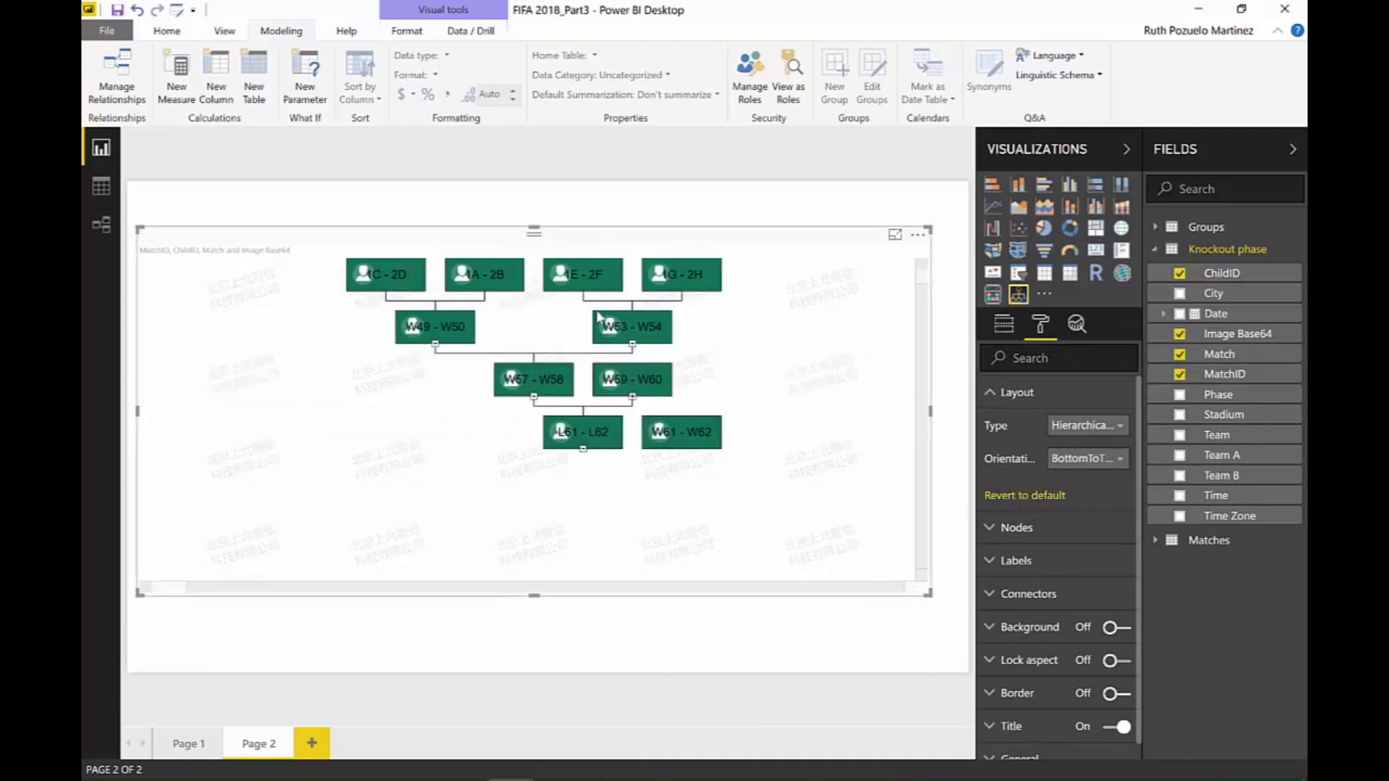
left_click(634, 345)
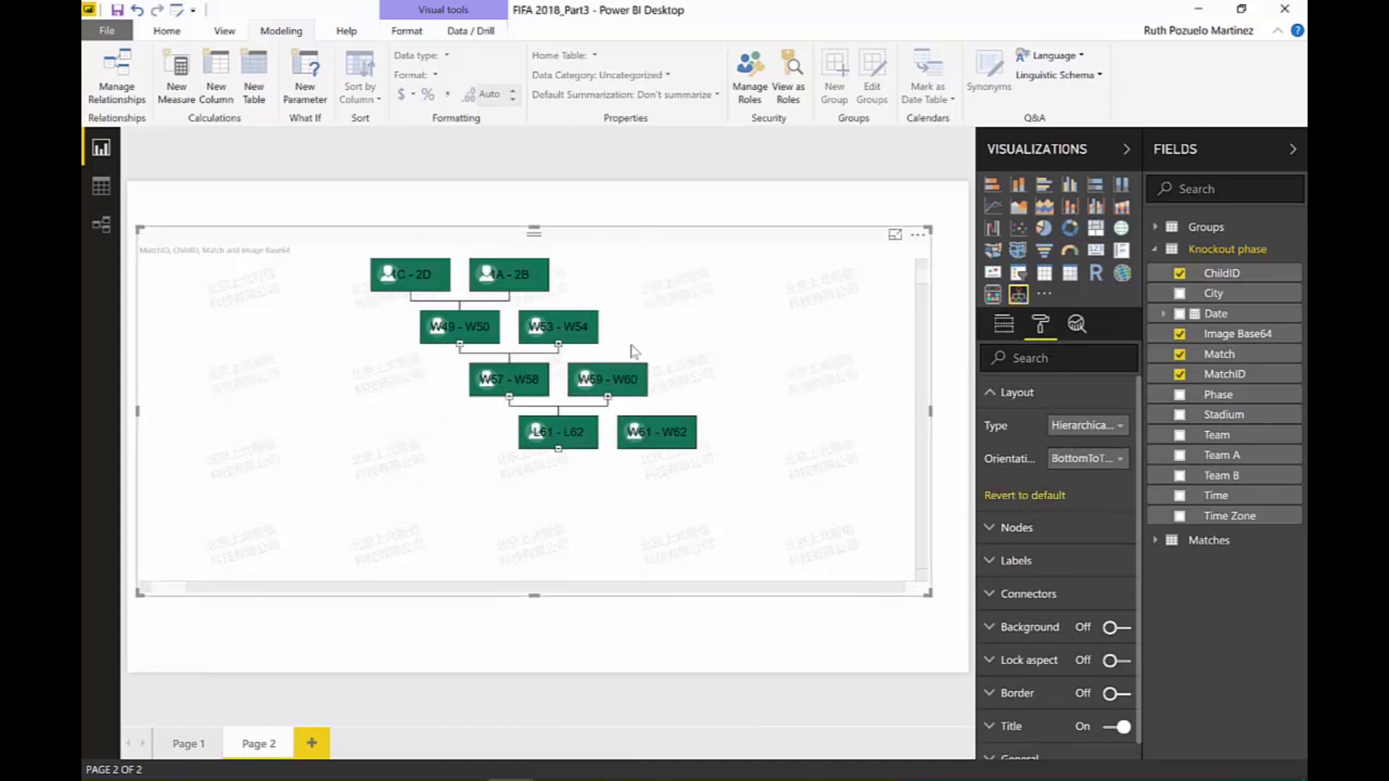
left_click(558, 346)
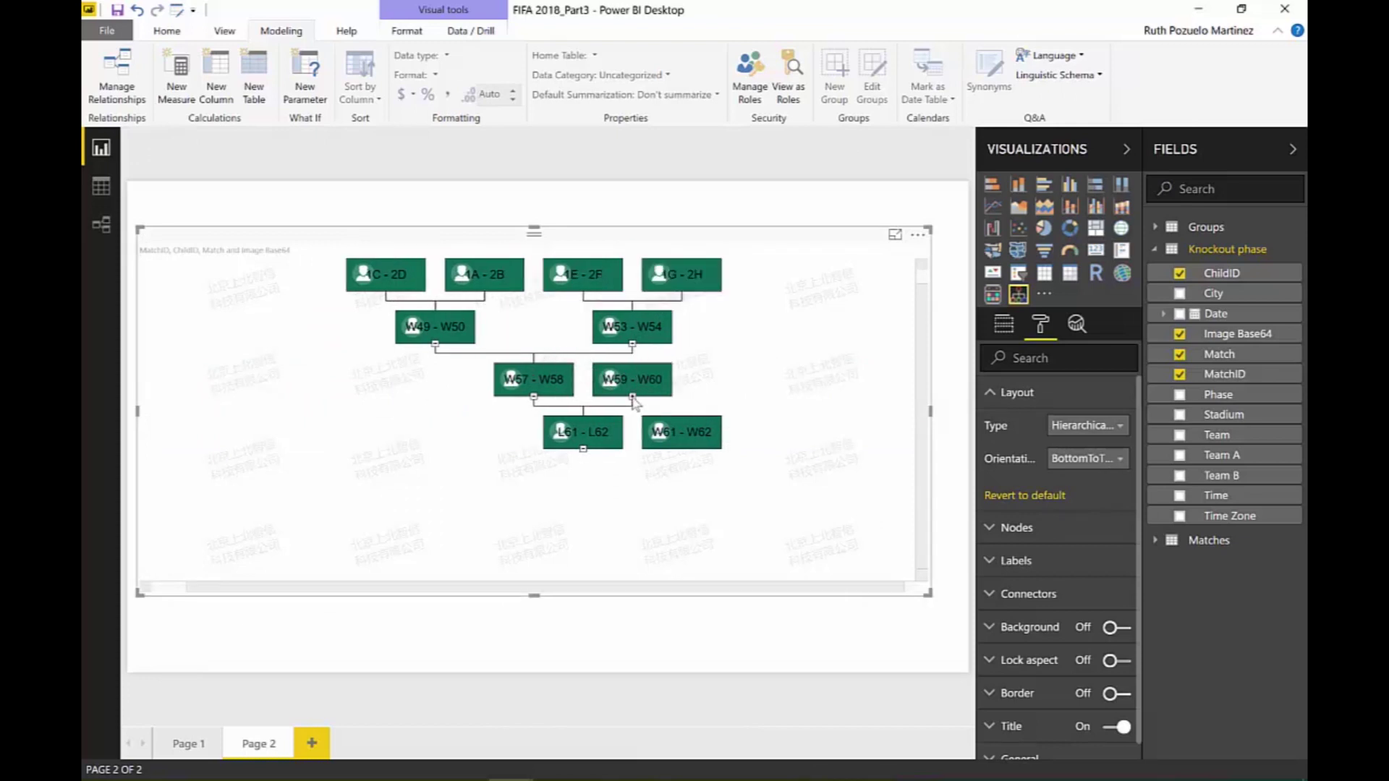
left_click(632, 398)
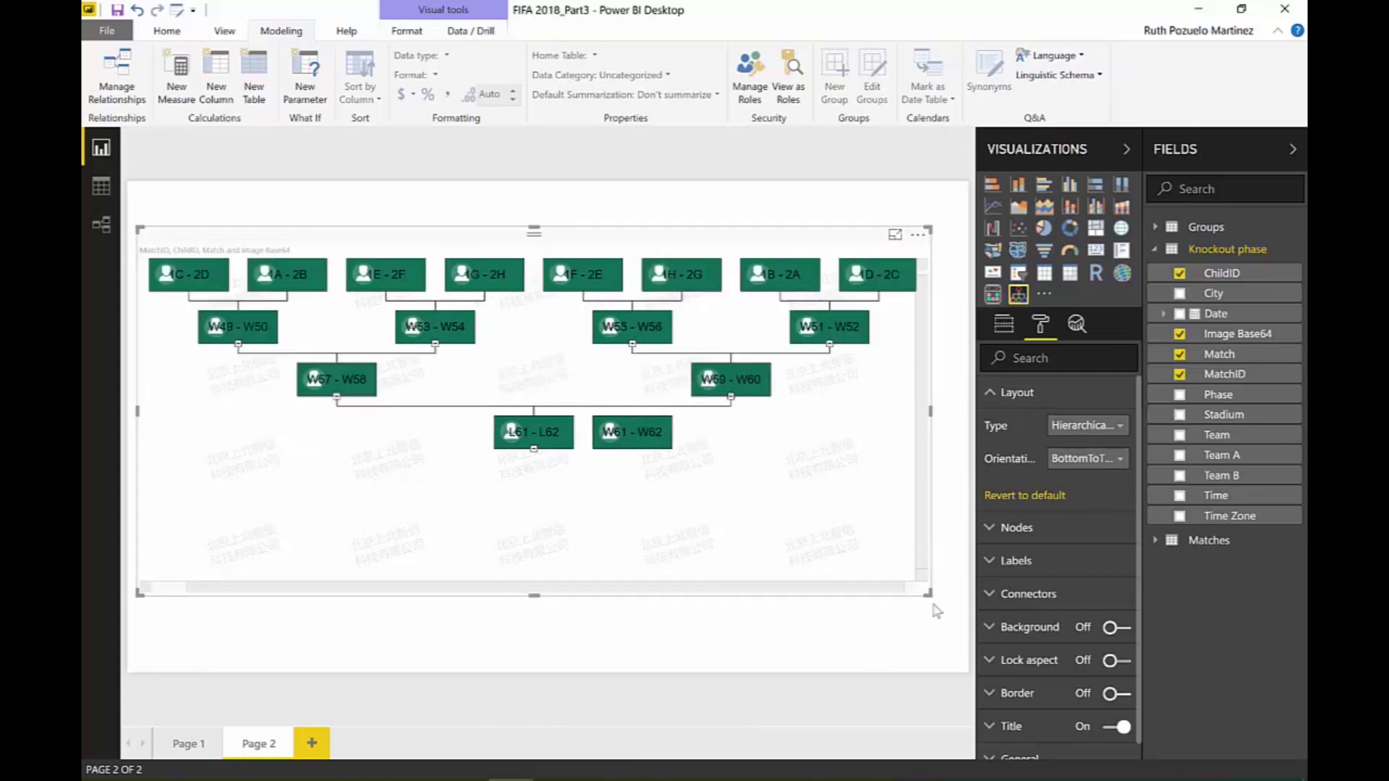
left_click_drag(929, 594, 956, 594)
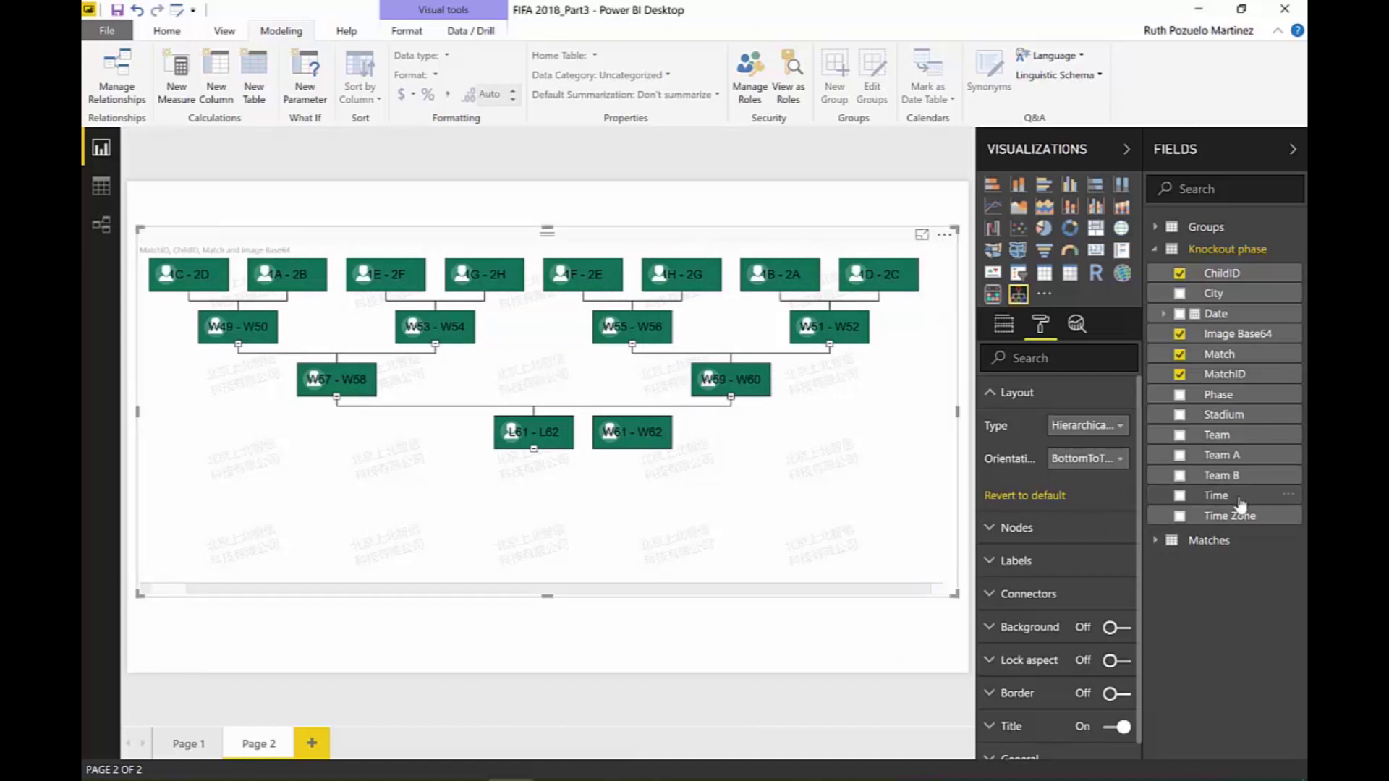
Add the Time field to the chart's Label beneath Match and expand both semifinal branches.
left_click(1004, 326)
left_click_drag(1217, 497, 1049, 510)
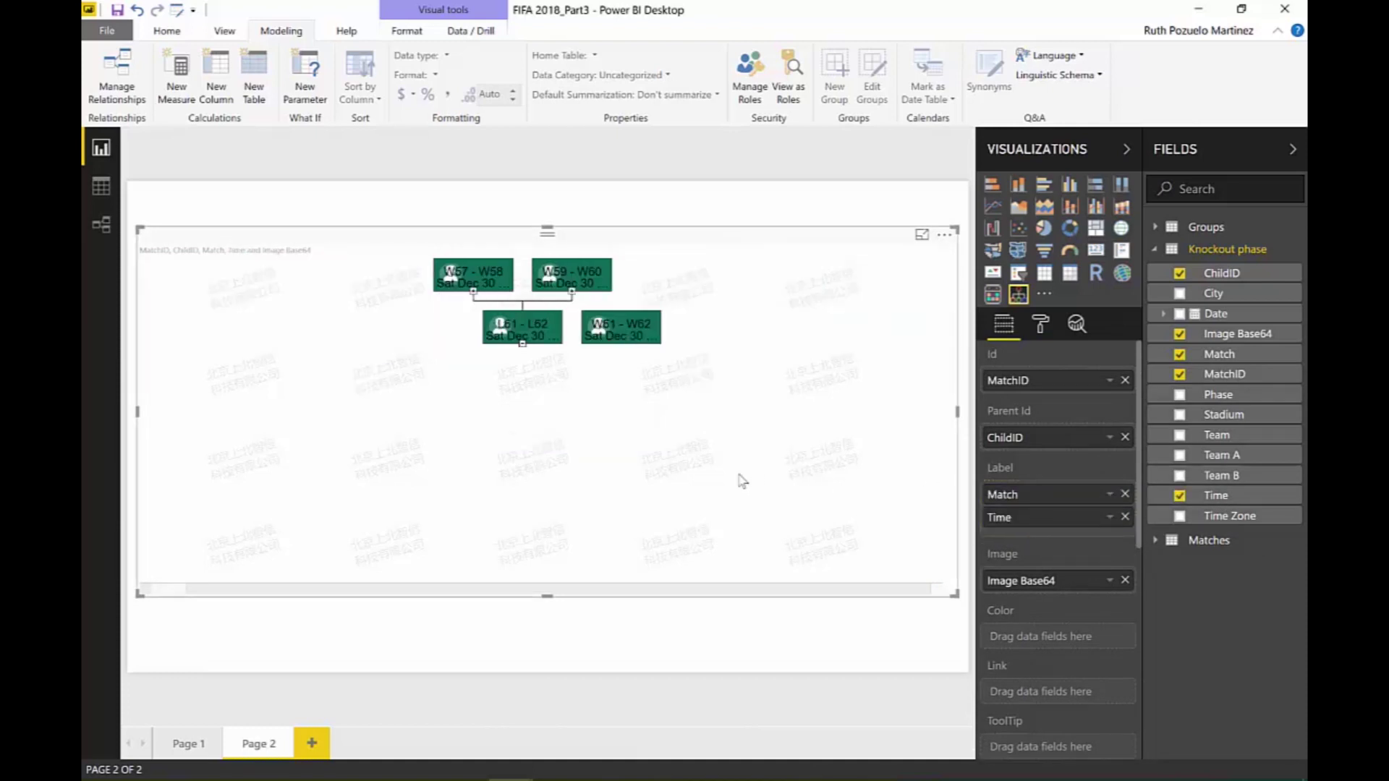
left_click(573, 293)
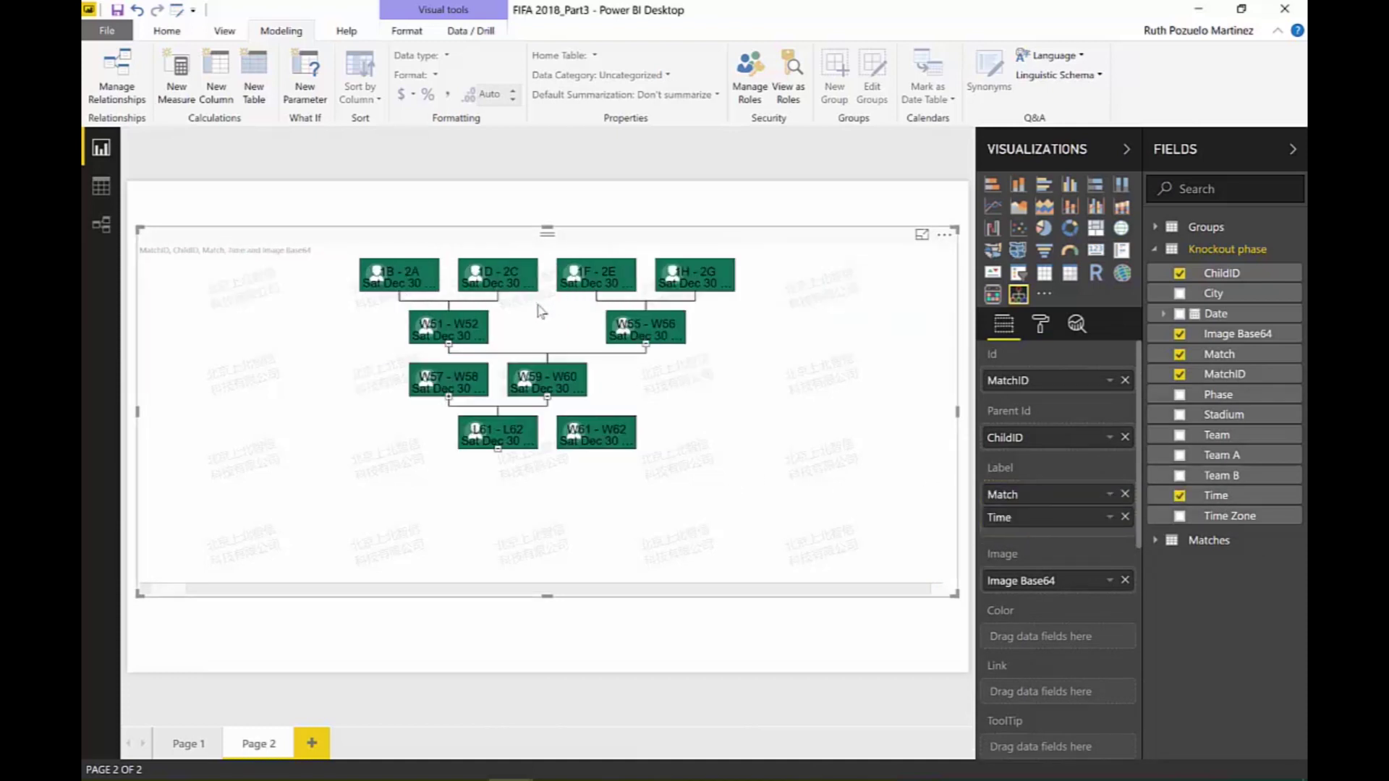
left_click(450, 398)
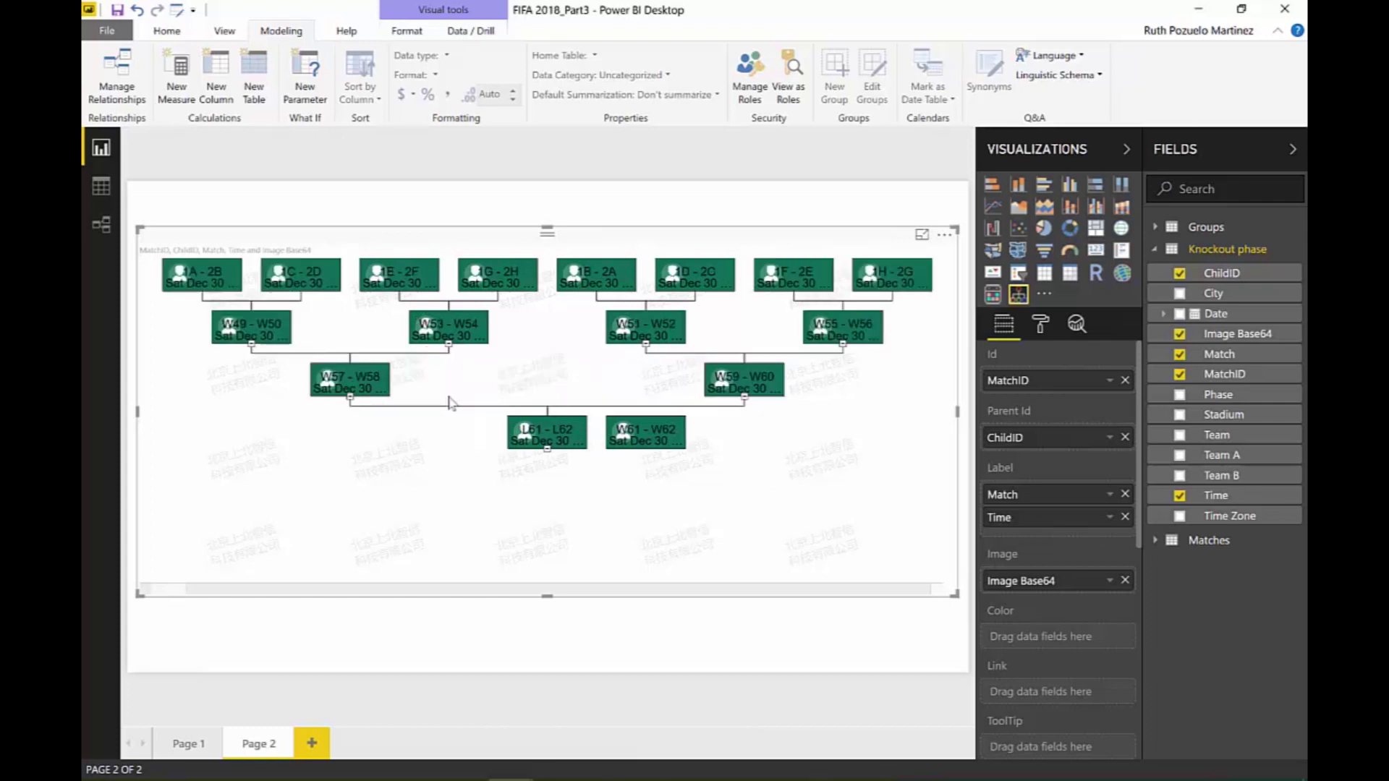
Set the scale ratio of the chart's labels to None.
left_click(1040, 325)
left_click(1018, 392)
left_click(1018, 393)
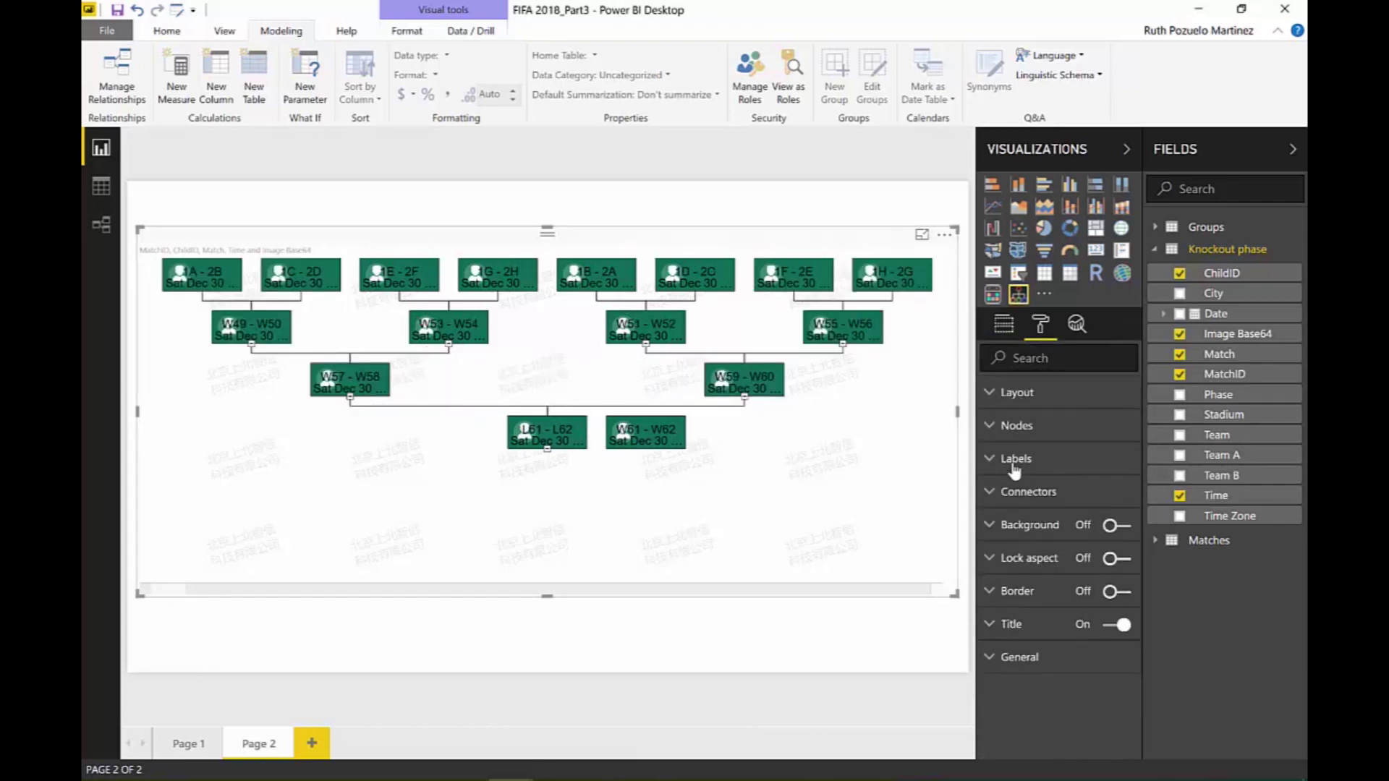
left_click(1016, 458)
left_click(1088, 656)
left_click(1098, 720)
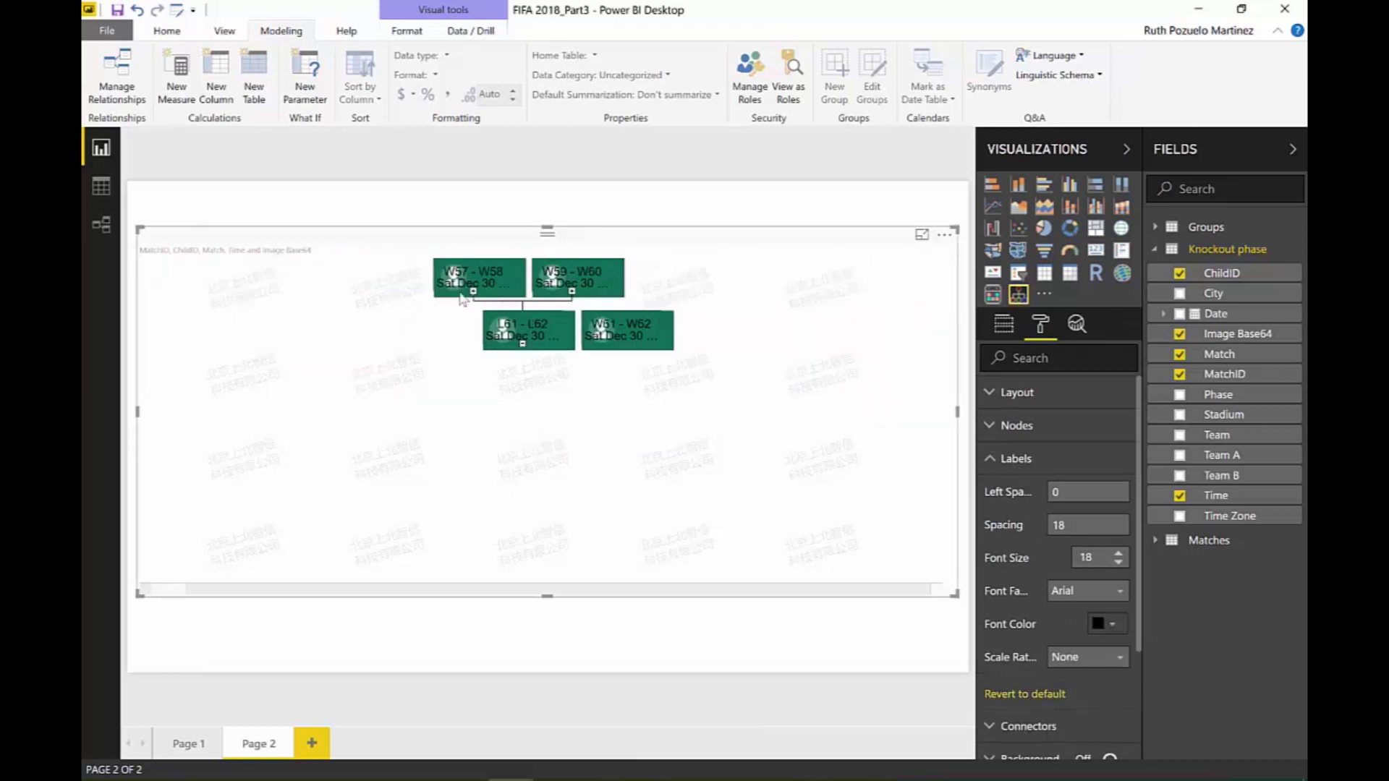
Try white for the chart's connectors, restore their colour to black and check the node options.
left_click(1016, 458)
left_click(1037, 494)
left_click(1114, 522)
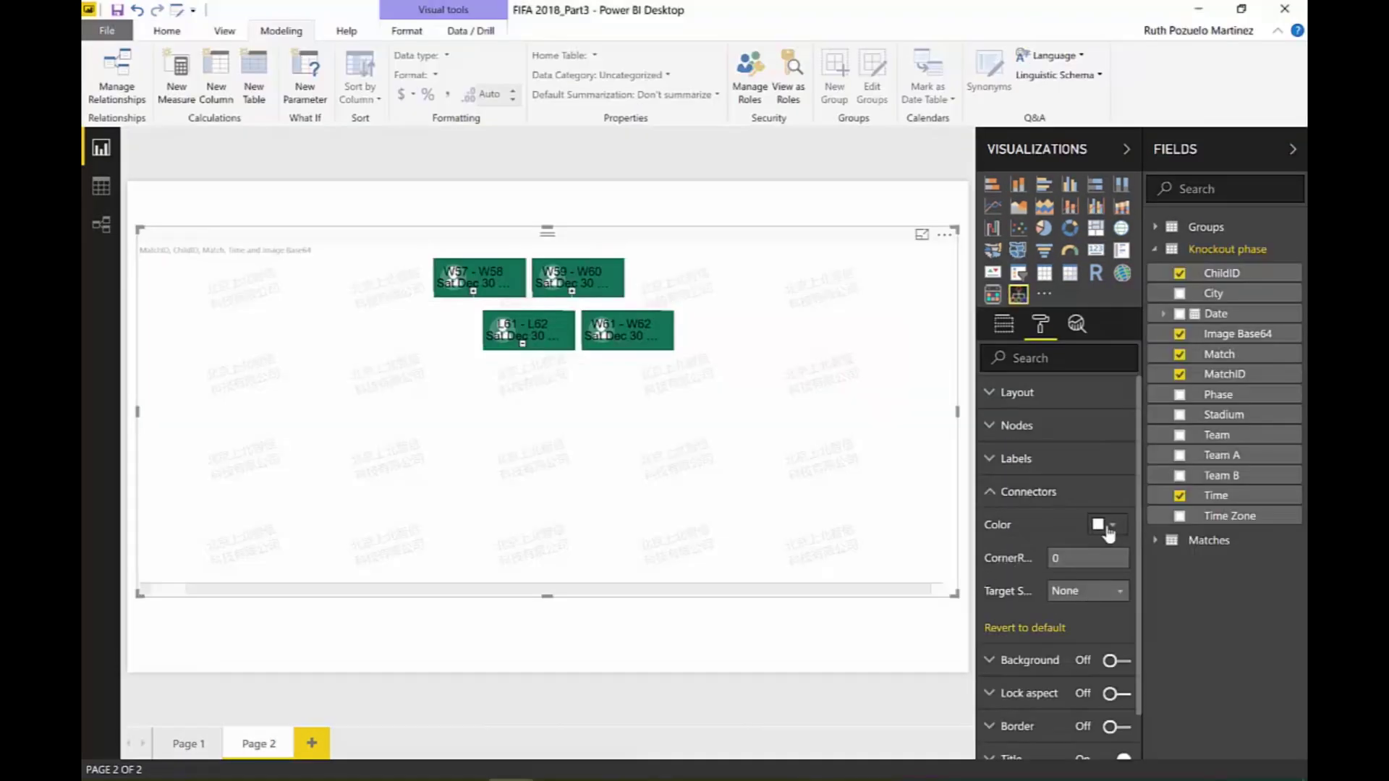
left_click(1107, 524)
left_click(1017, 427)
left_click(1018, 428)
Set the chart's label font colour to white and the font size to 12, and expand the semifinal branches.
left_click(1019, 460)
left_click(1112, 625)
left_click(980, 450)
left_click(571, 291)
left_click(449, 397)
left_click(1118, 563)
left_click(1119, 563)
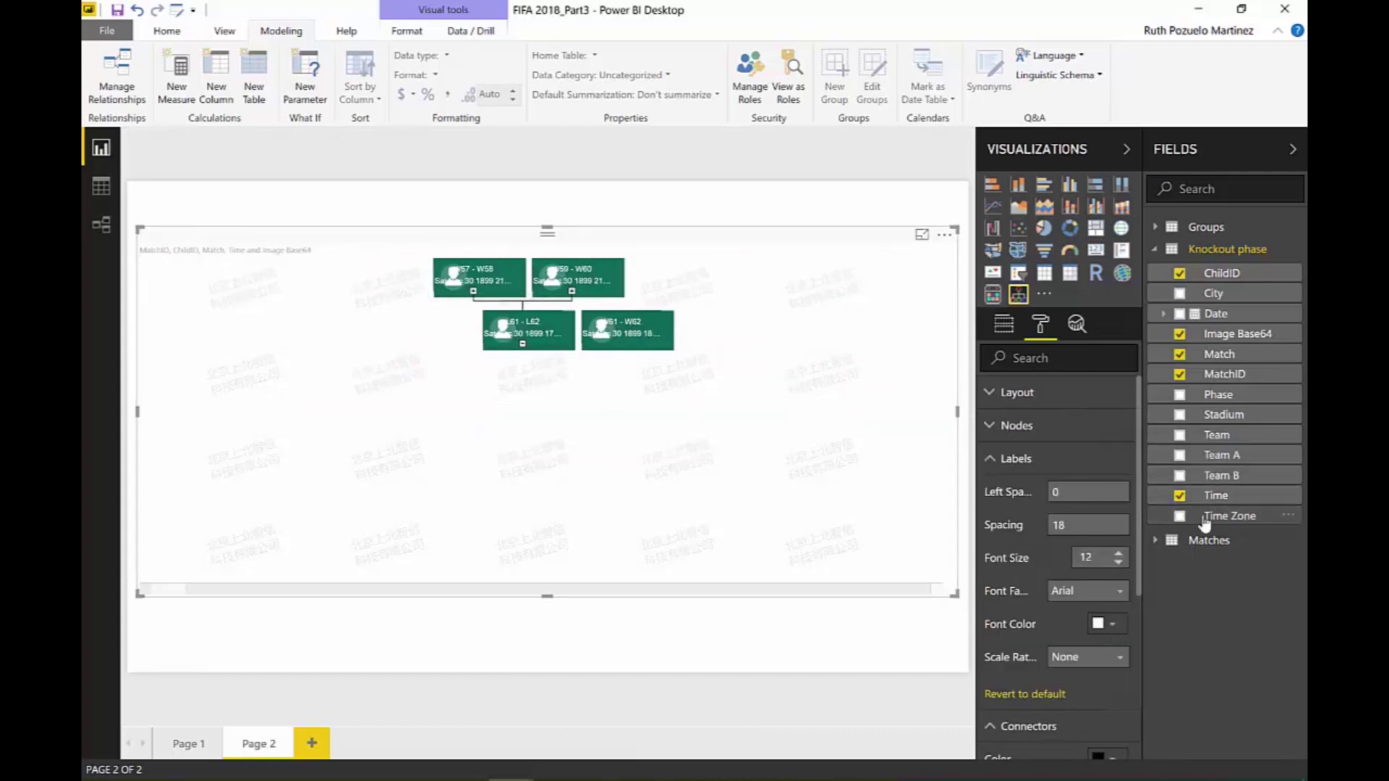
Replace Time with Stadium beneath Match in the chart's Label and expand the W57 - W58 and W59 - W60 branches.
left_click(1180, 496)
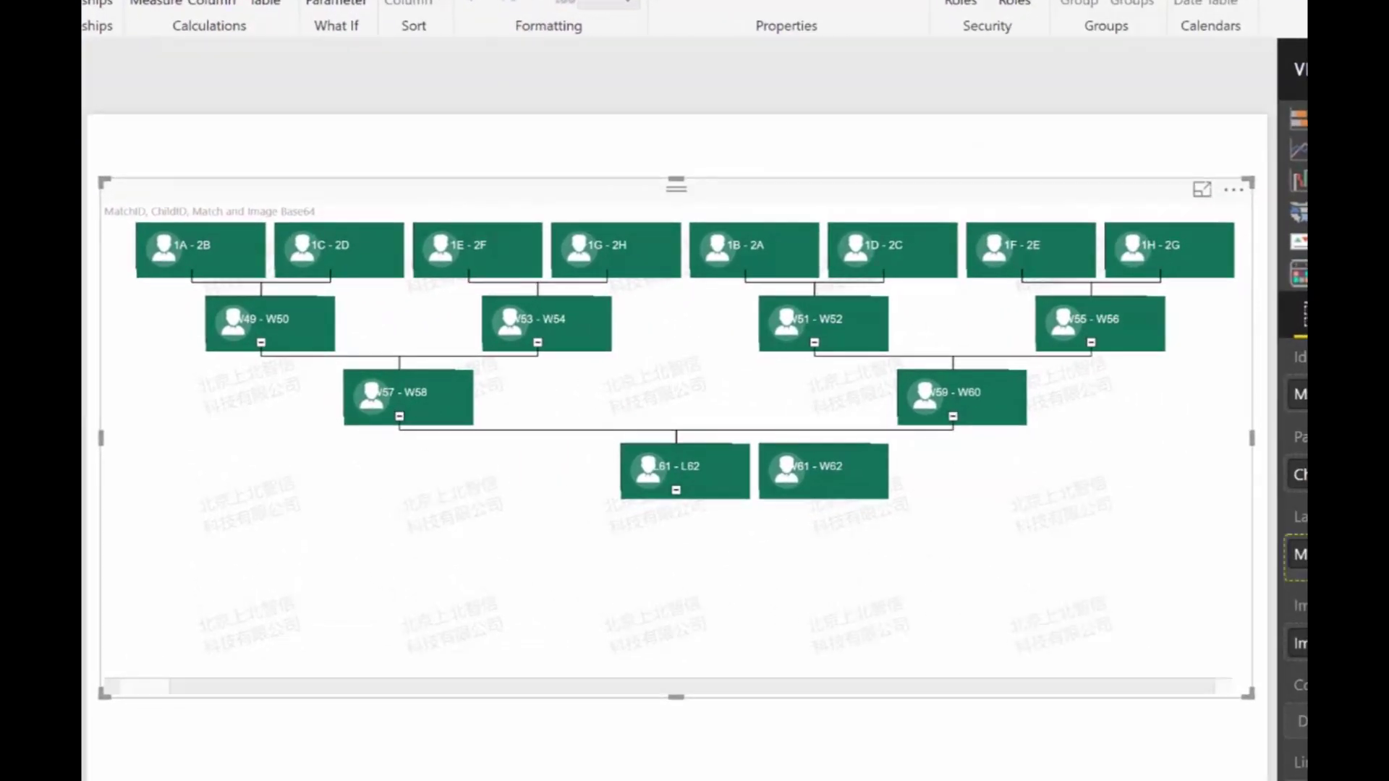
left_click_drag(1302, 557, 1303, 571)
left_click(572, 268)
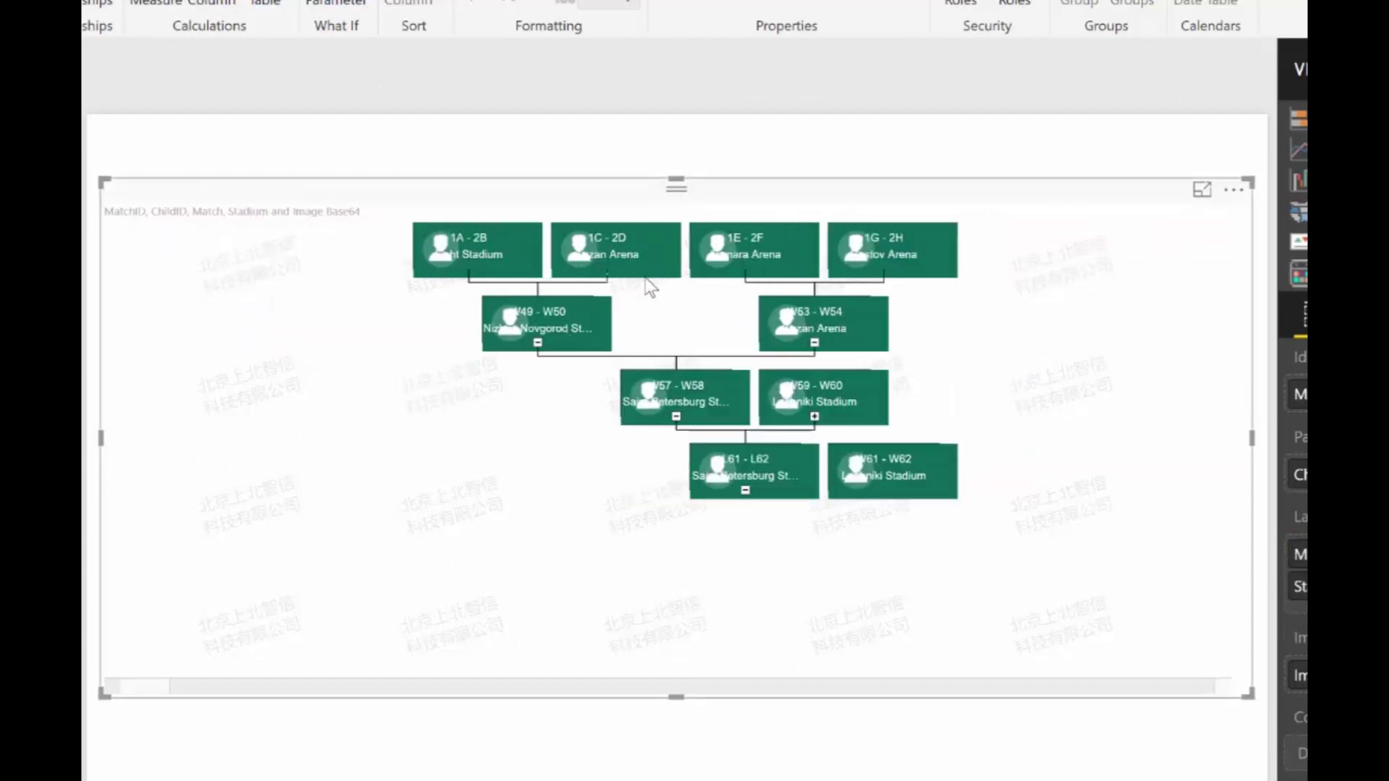
left_click(815, 417)
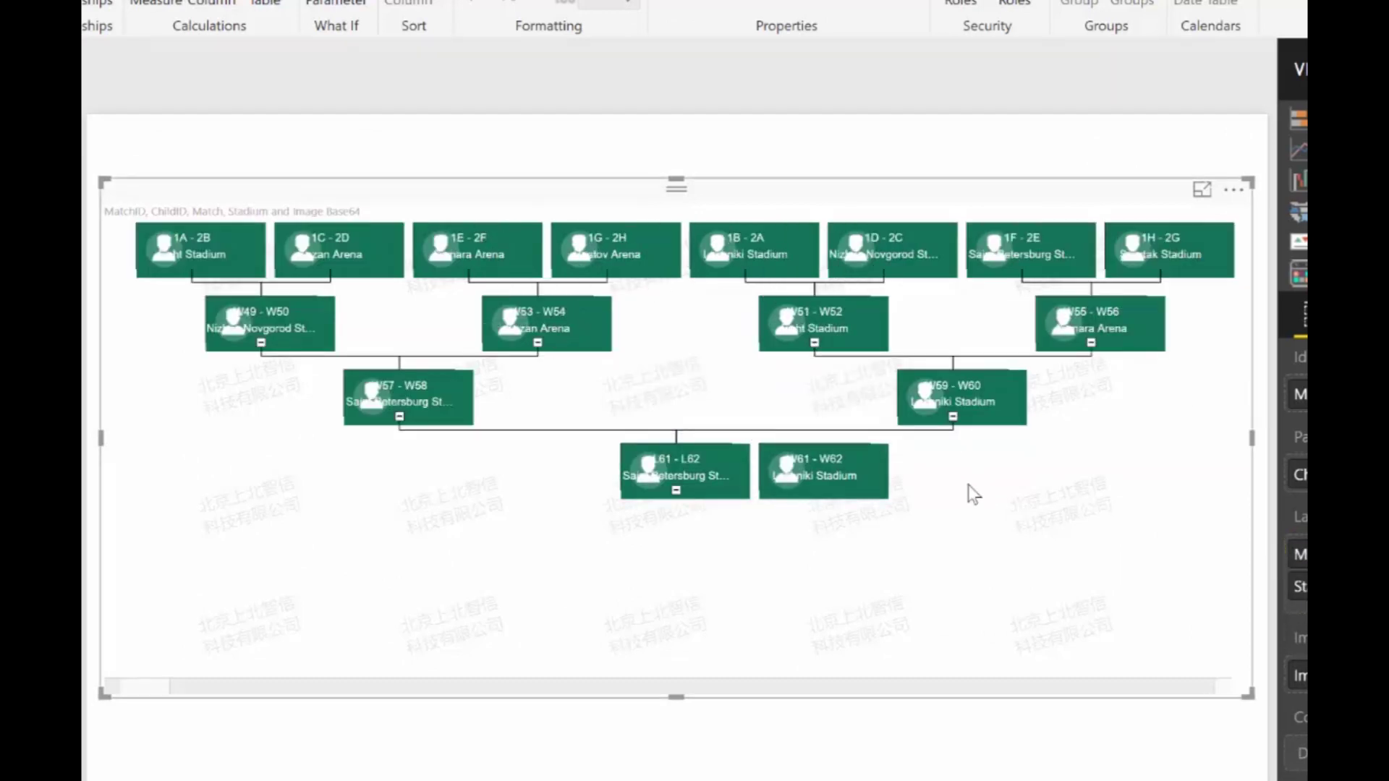